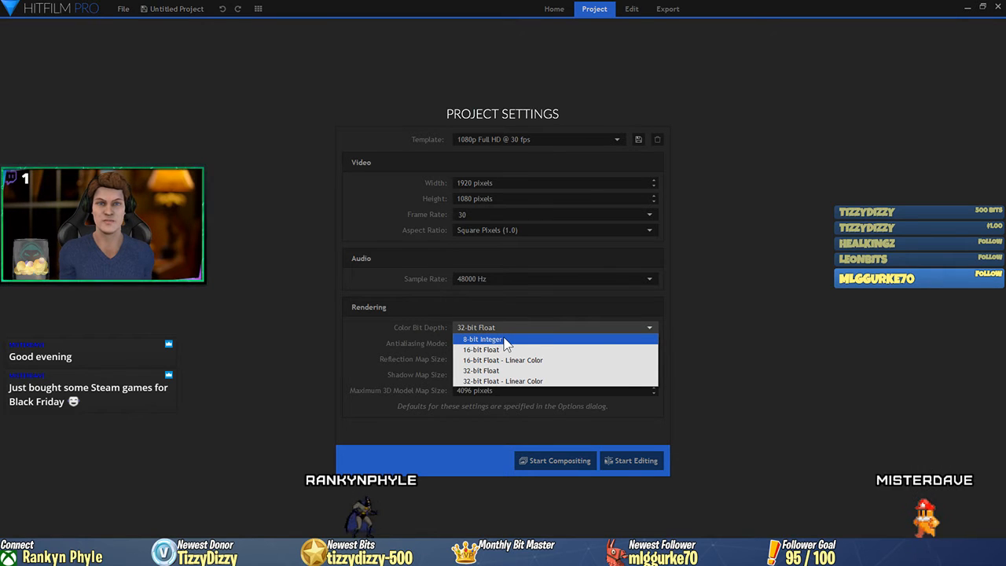
Set the project's colour bit depth to 8-bit Integer and start editing with the 1080p Full HD @ 30 fps template.
click(504, 340)
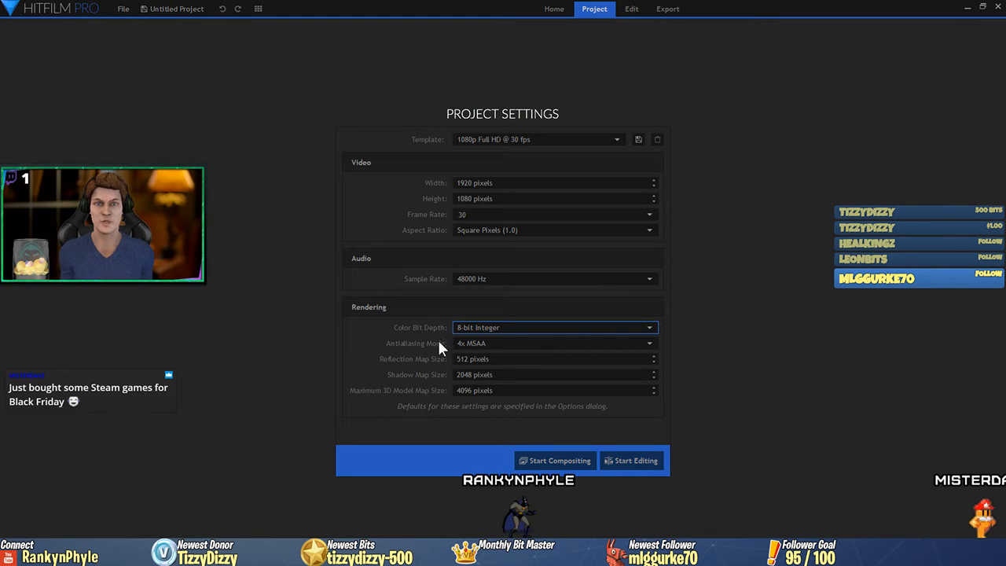
click(642, 460)
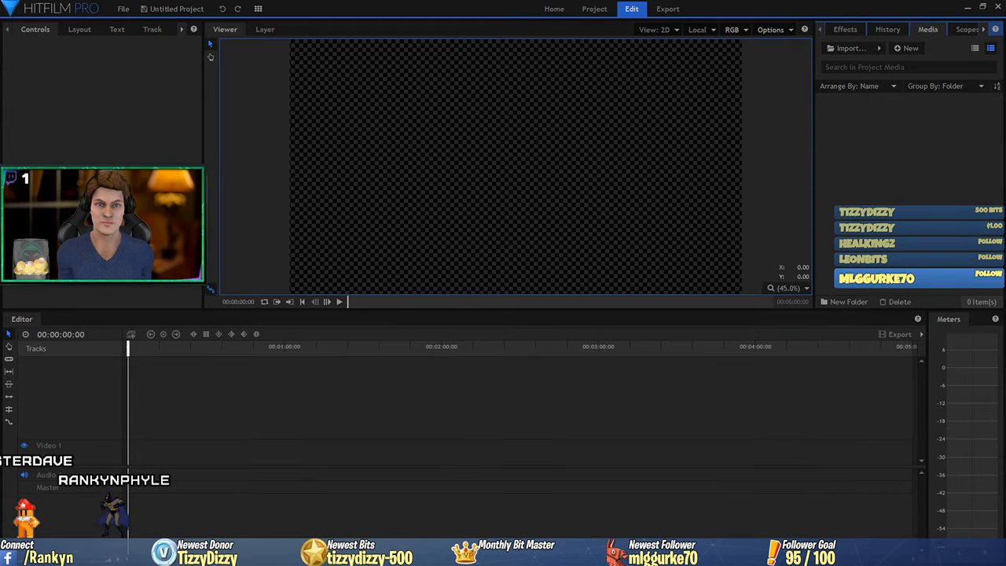
Import the nine Fortnite MP4 recordings from the file folder into the project media, keeping them arranged by name.
key(super+d)
key(super+d)
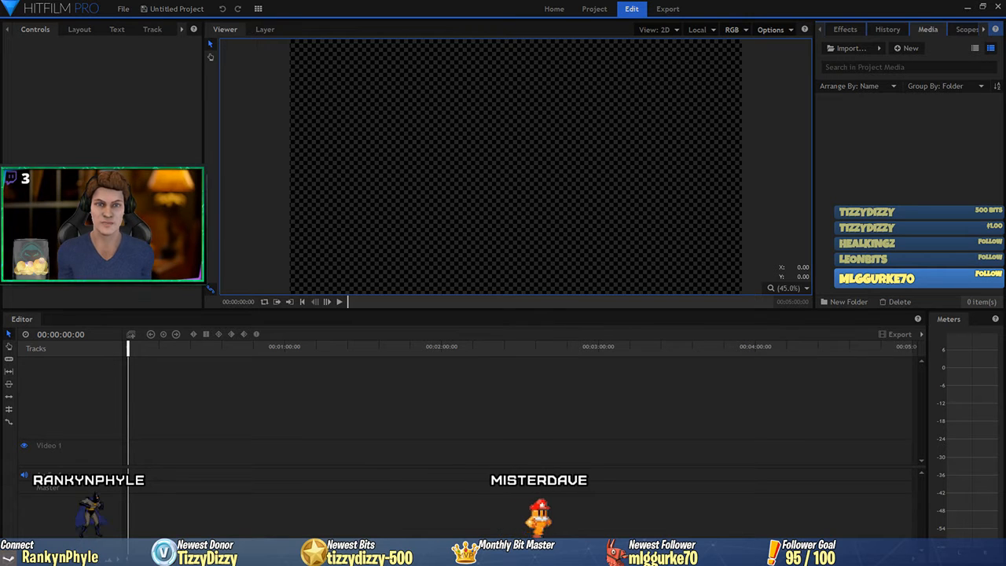
drag(483, 145, 905, 153)
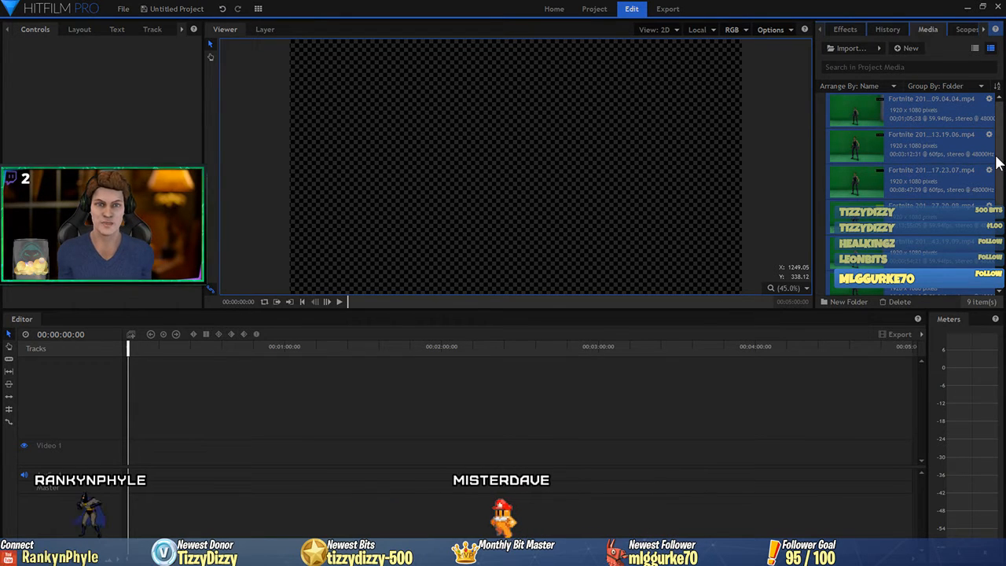
scroll(997, 184, down, 3)
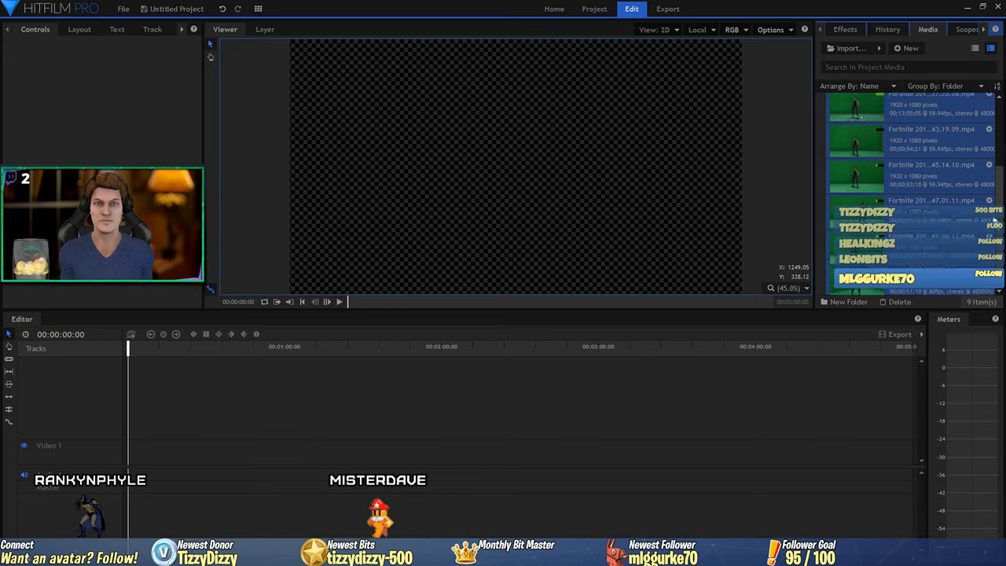
drag(994, 219, 1002, 148)
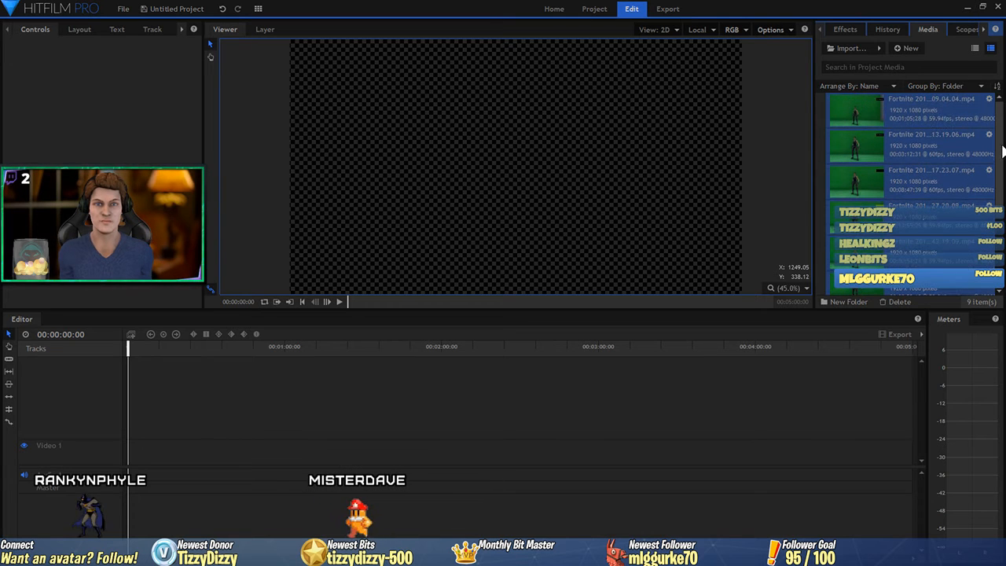
click(893, 86)
click(884, 95)
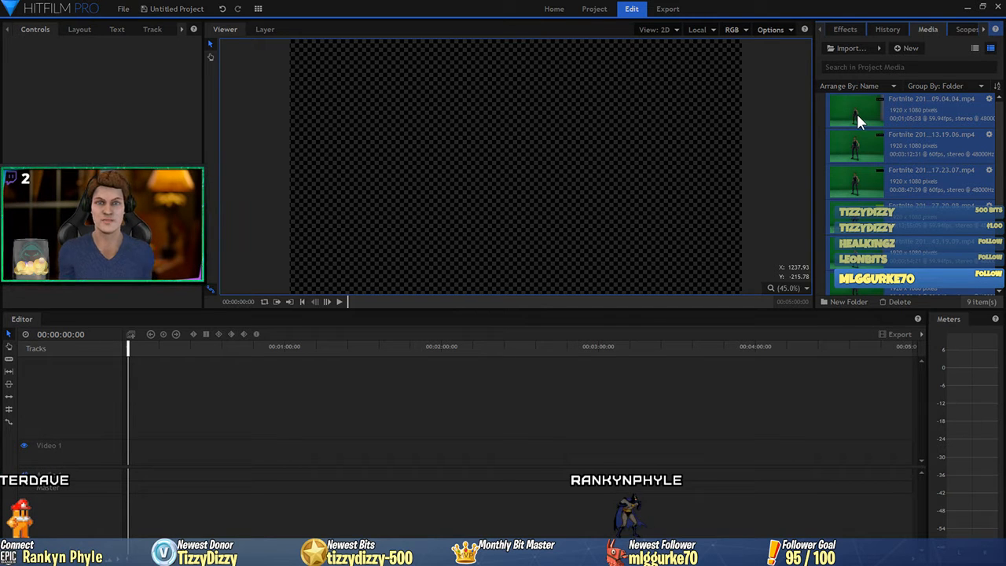
drag(856, 111, 336, 454)
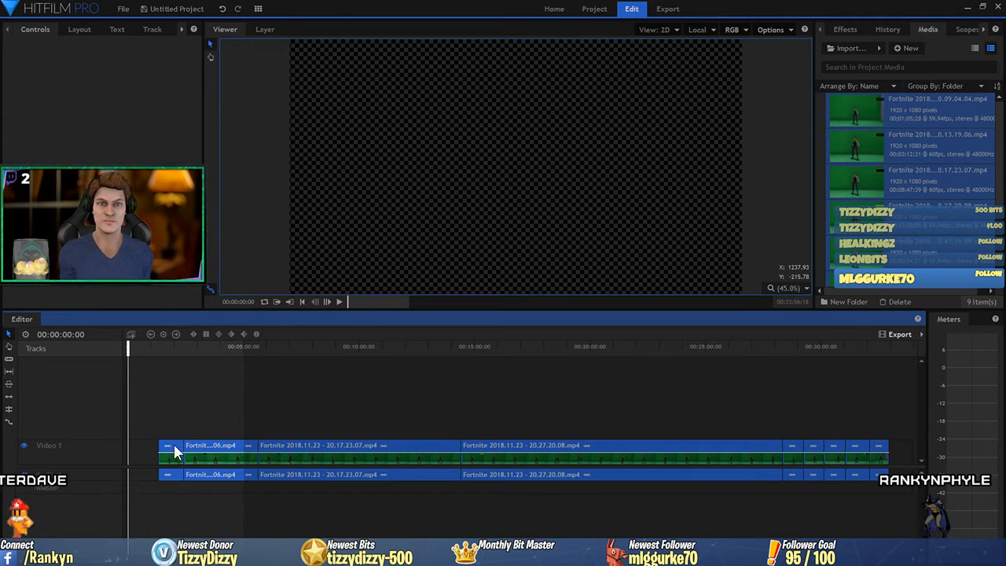
drag(175, 446, 195, 445)
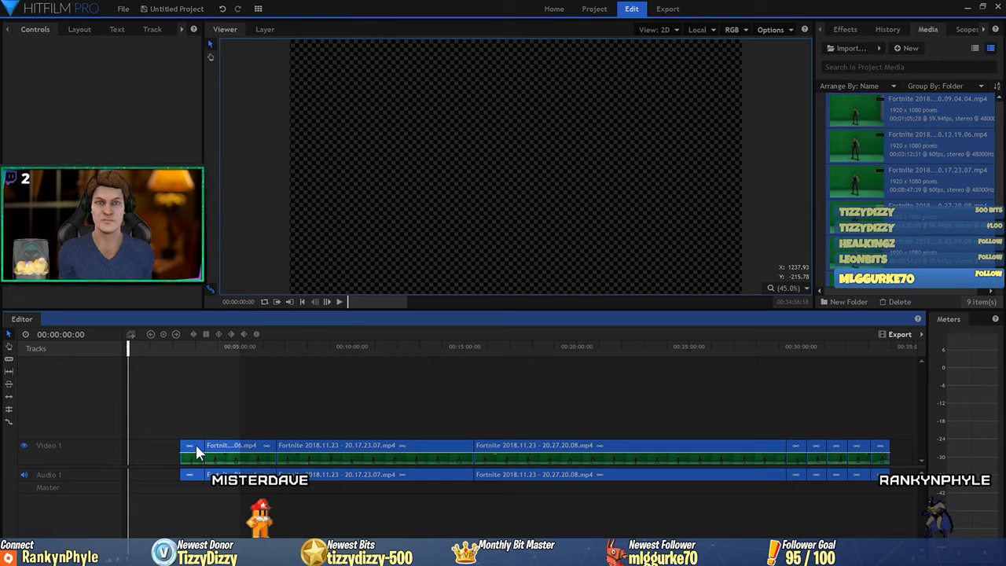
drag(196, 444, 214, 456)
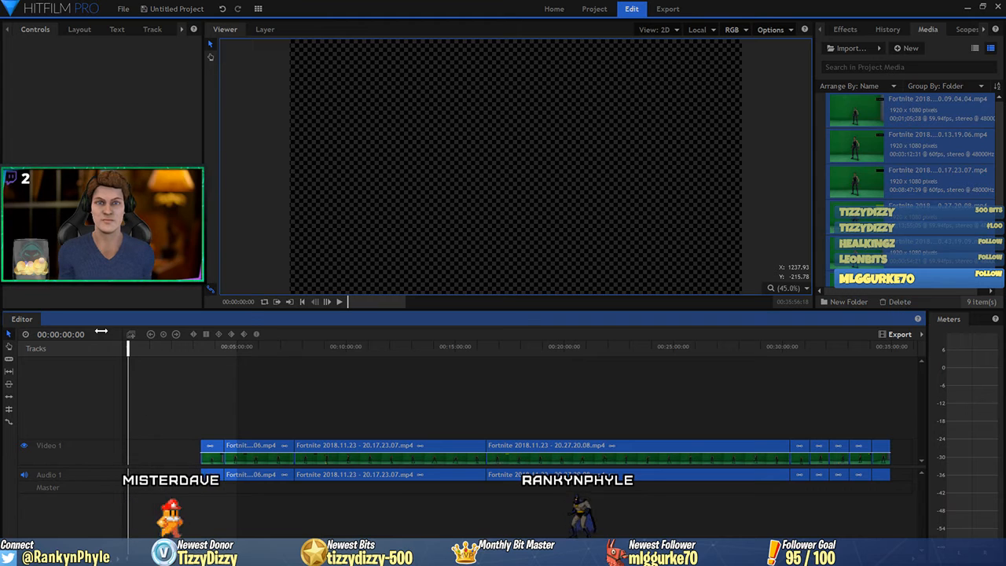
click(222, 349)
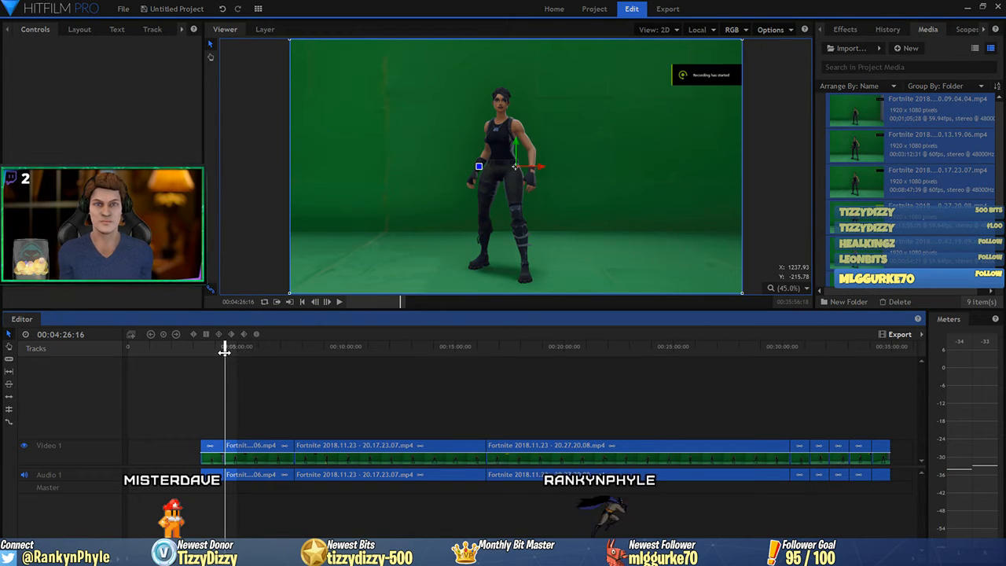
key(space)
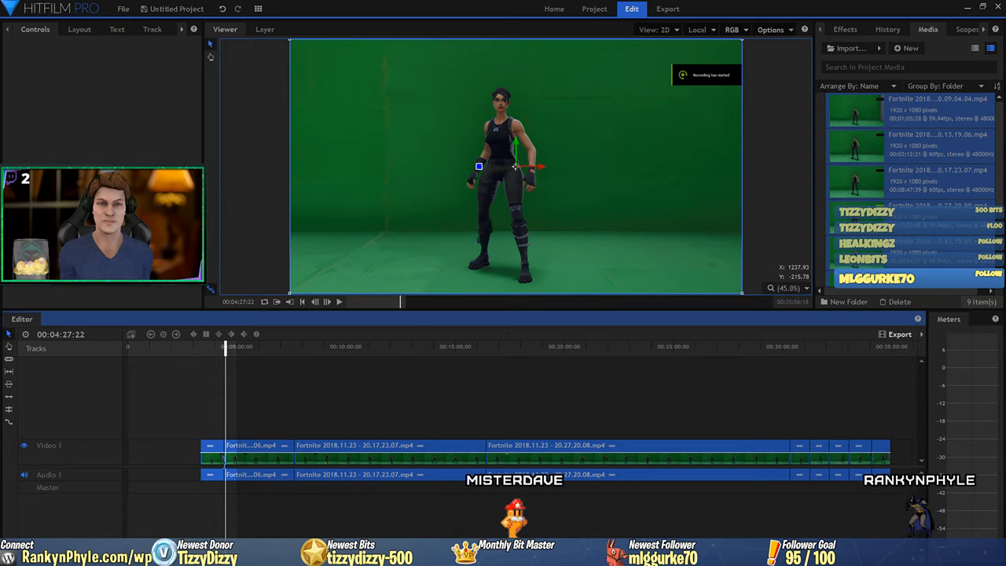
key(Delete)
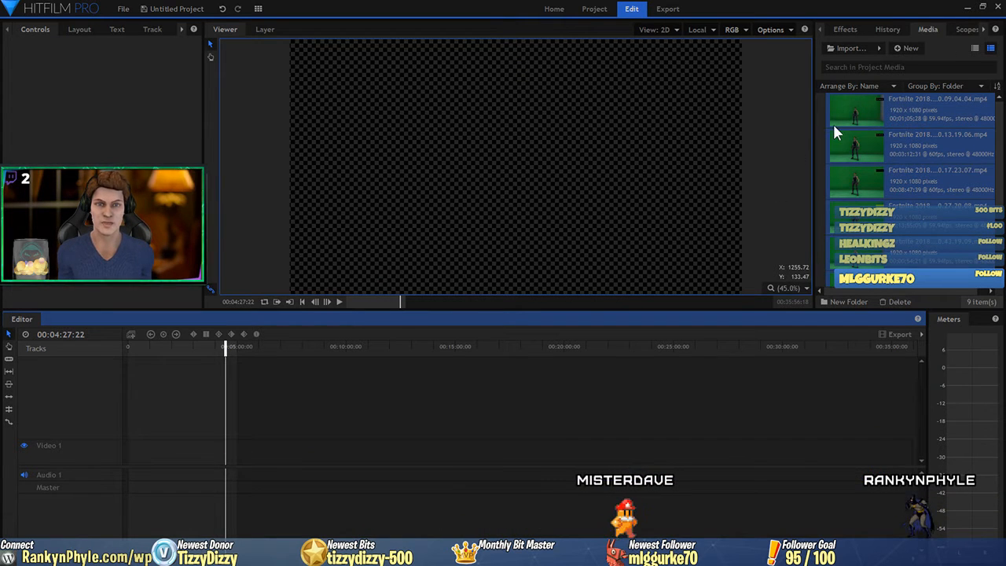
Place the clip ending in 20.09.04.04 on Video 1 starting at 00:04:27:22, keeping the Editor Sequence's settings.
click(833, 120)
drag(841, 106, 232, 446)
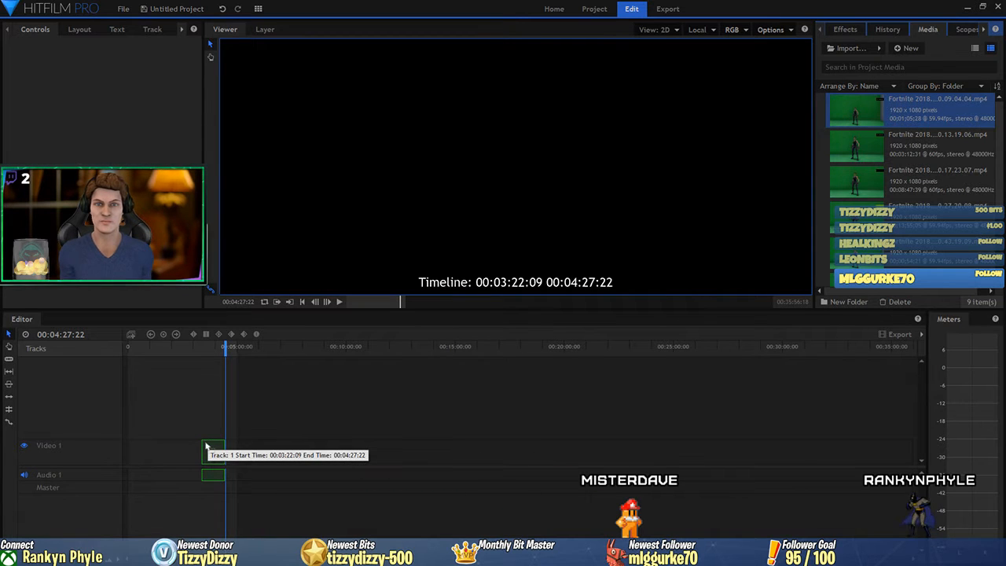
drag(220, 447, 230, 453)
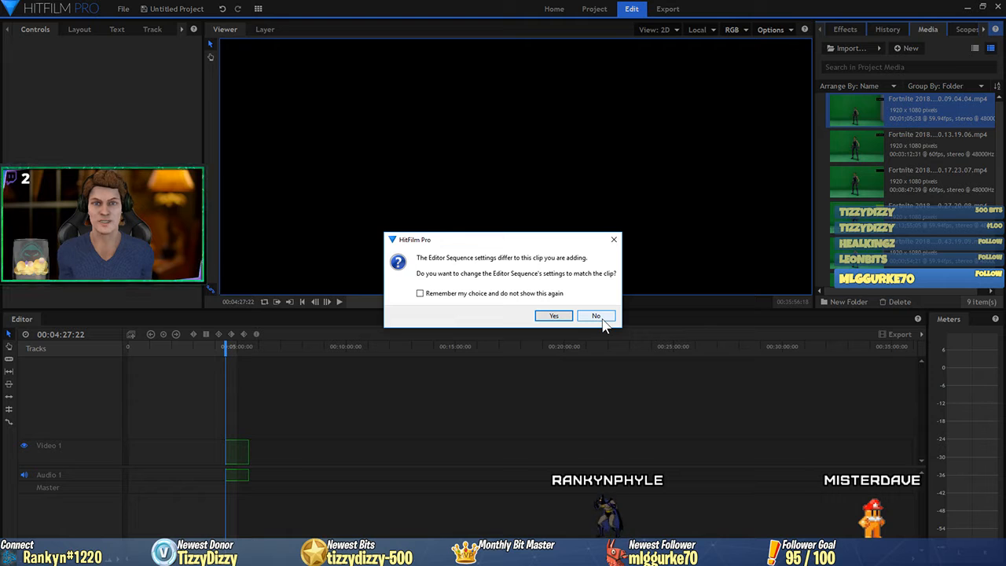
click(598, 316)
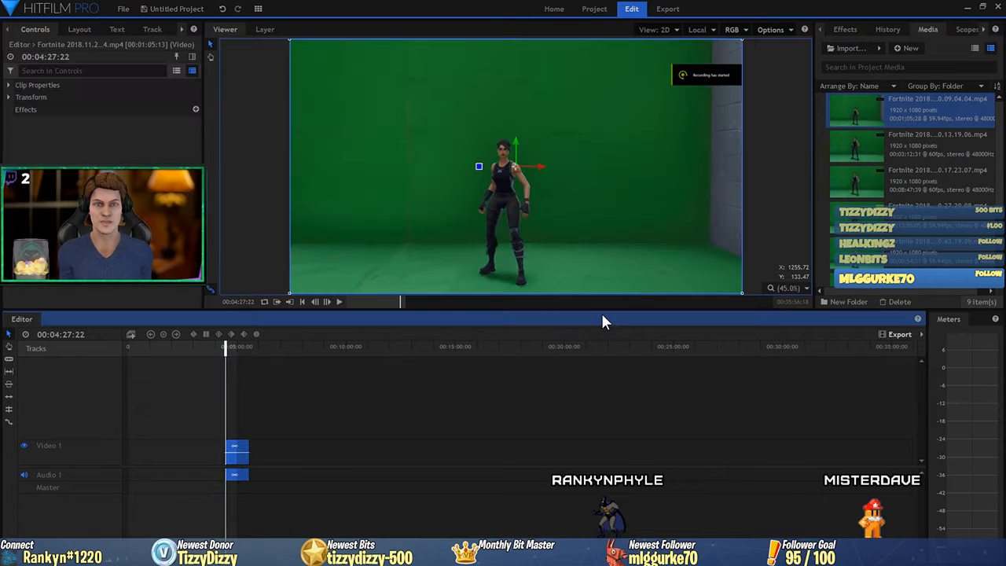
Append the clips ending in 20.13.19.06, 20.17.23.07 and 20.27.20.08 end to end after the first clip on Video 1.
drag(848, 141, 251, 464)
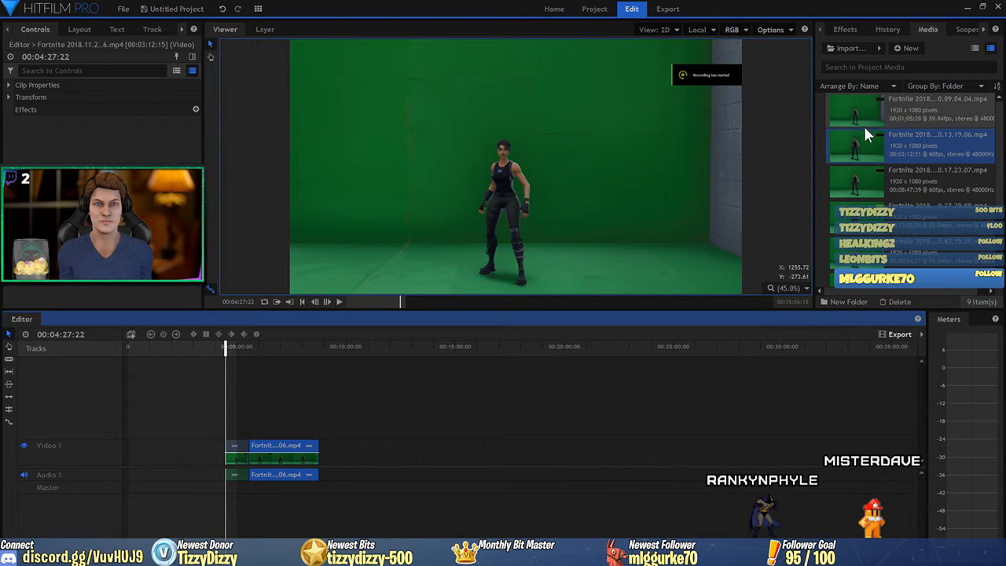
drag(225, 346, 233, 347)
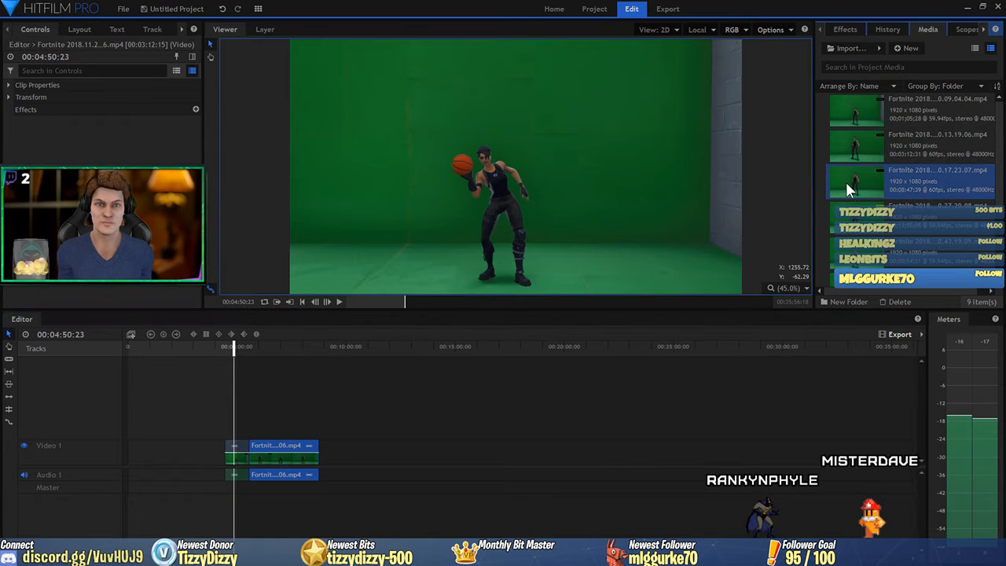
scroll(846, 182, down, 3)
scroll(856, 190, up, 4)
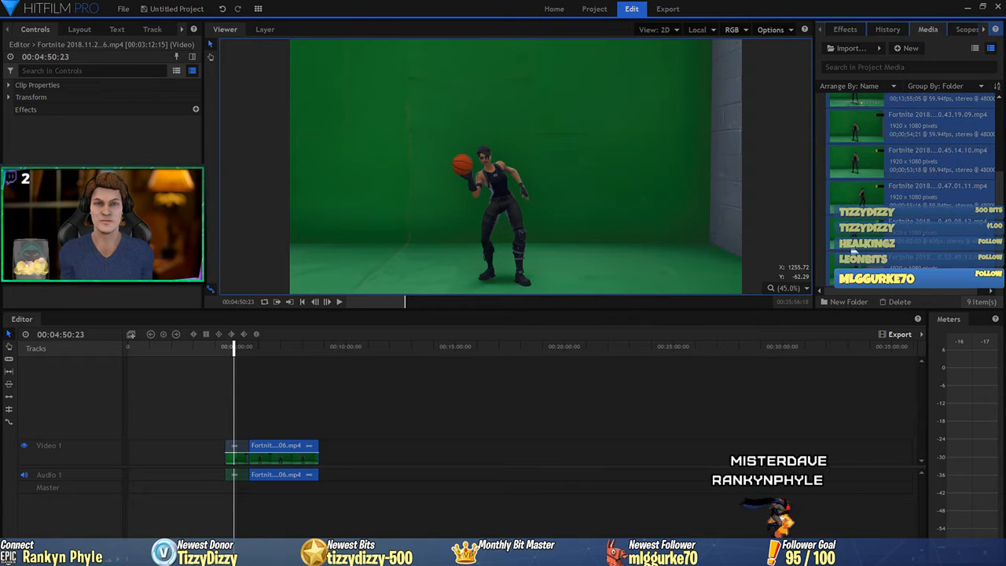
drag(857, 189, 323, 458)
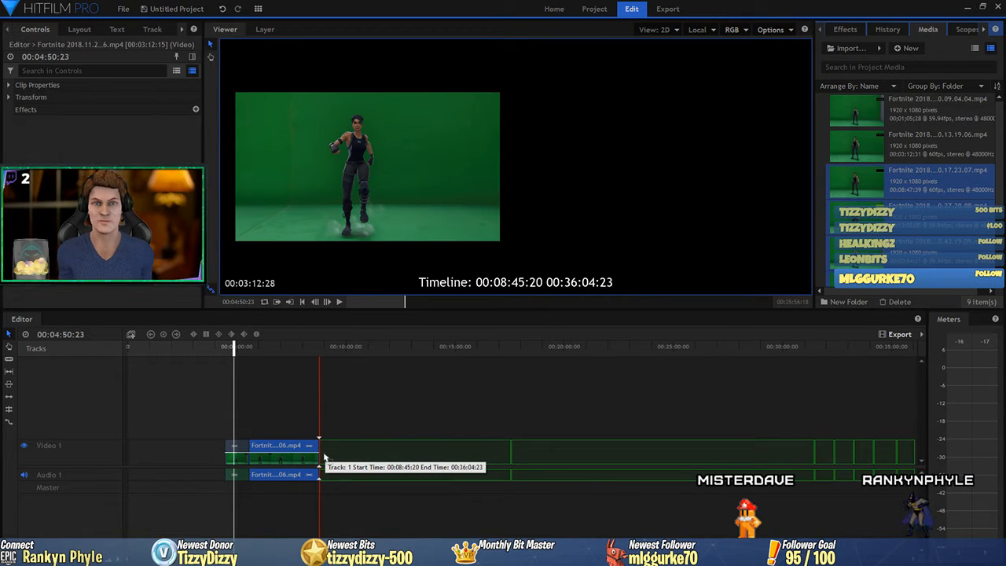
mouse_move(323, 458)
mouse_down()
mouse_move(720, 285)
mouse_move(866, 178)
mouse_move(236, 474)
mouse_move(404, 478)
mouse_move(332, 471)
mouse_move(327, 457)
mouse_up()
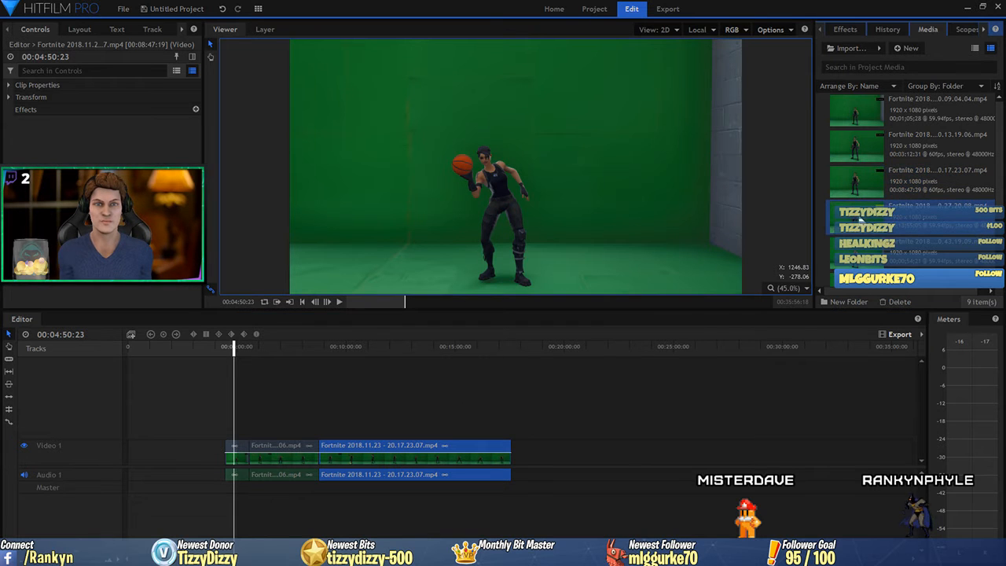
drag(863, 221, 515, 454)
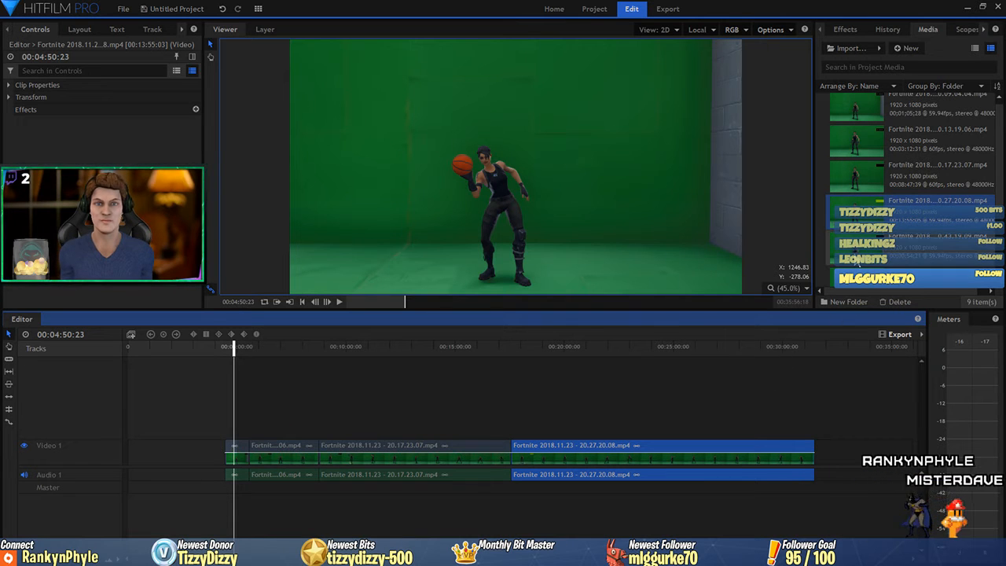
Append the remaining five Fortnite clips one after another, in name order, at the end of Video 1.
drag(855, 246, 820, 448)
drag(853, 267, 824, 446)
click(847, 285)
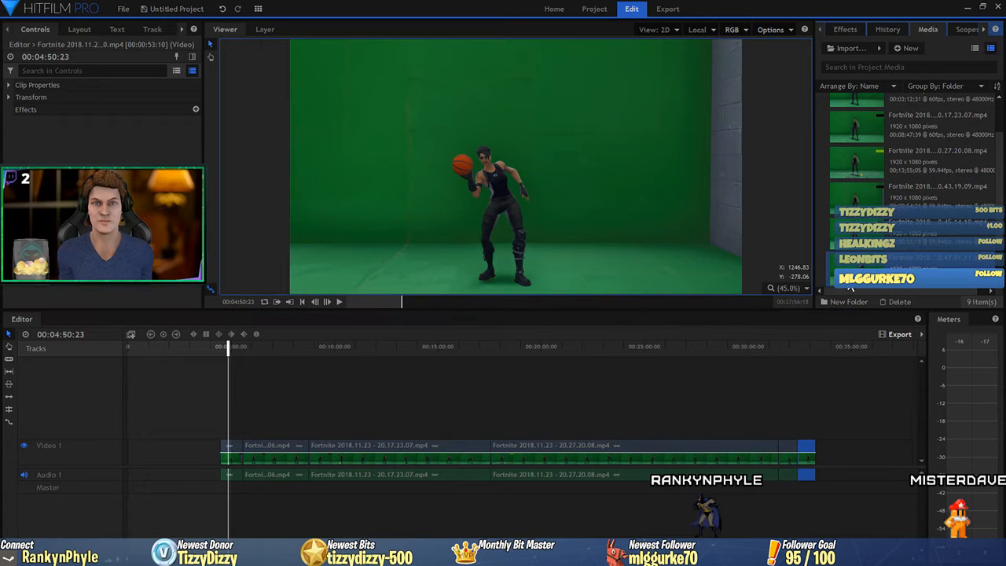
drag(847, 285, 831, 460)
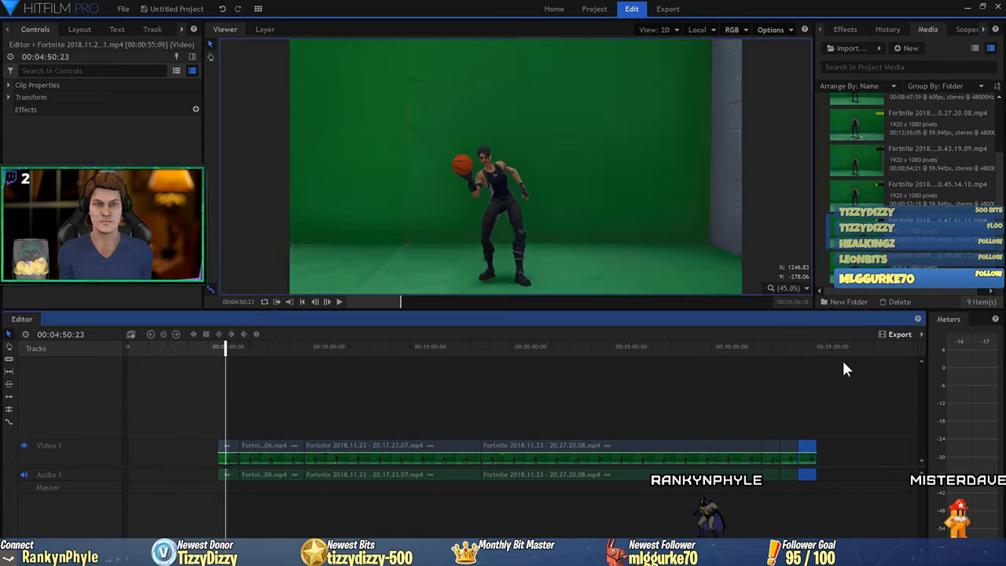
drag(855, 267, 823, 462)
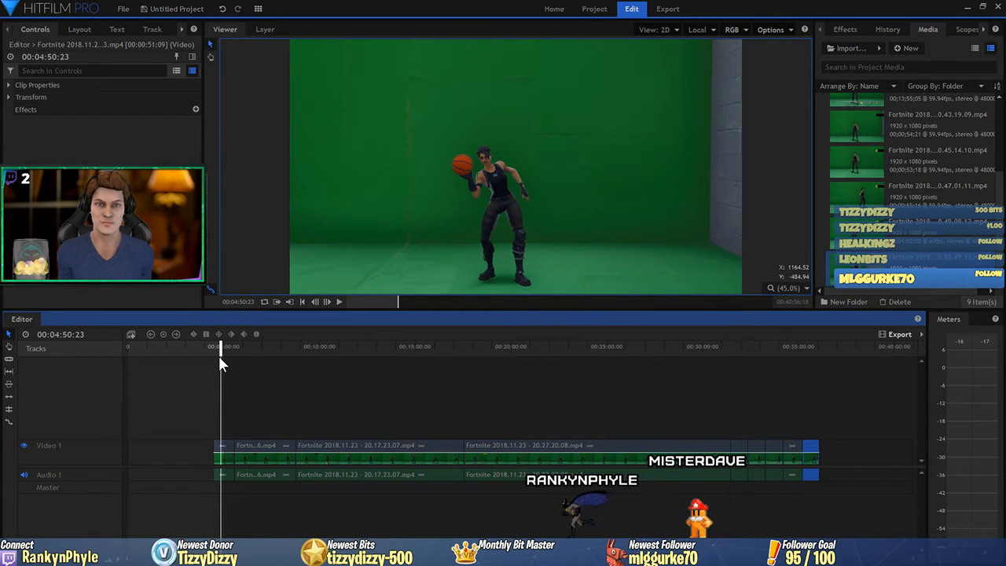
Scrub through the assembled timeline to examine the character's movements in the green-screen clips, especially near the start of the 20.13.19.06 clip.
drag(218, 355, 197, 355)
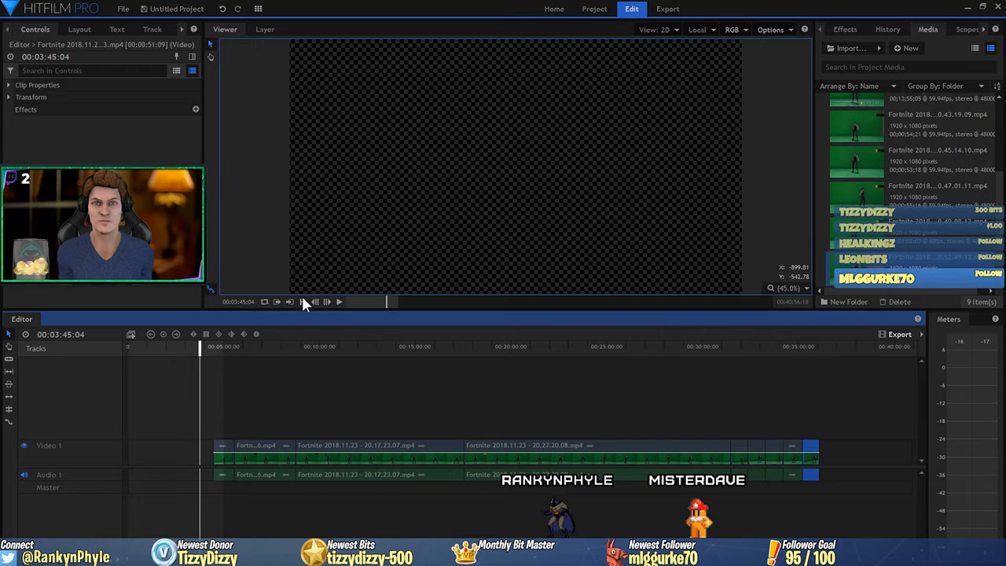
click(232, 346)
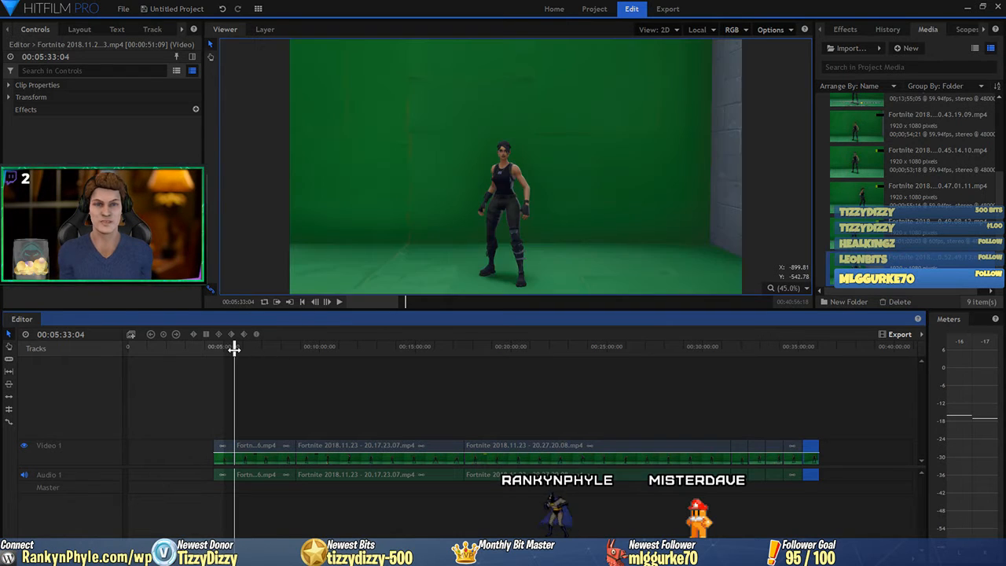
click(766, 346)
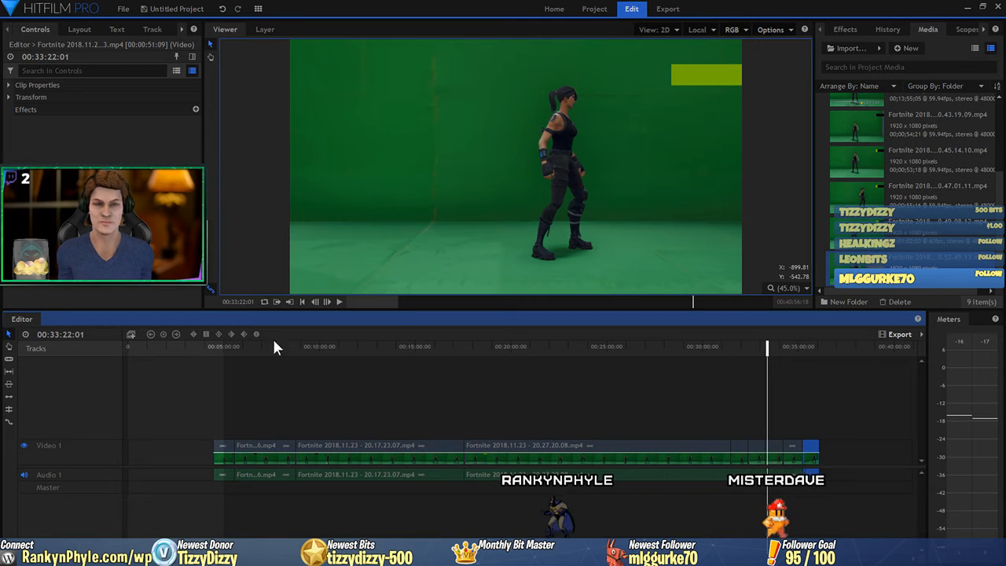
click(237, 351)
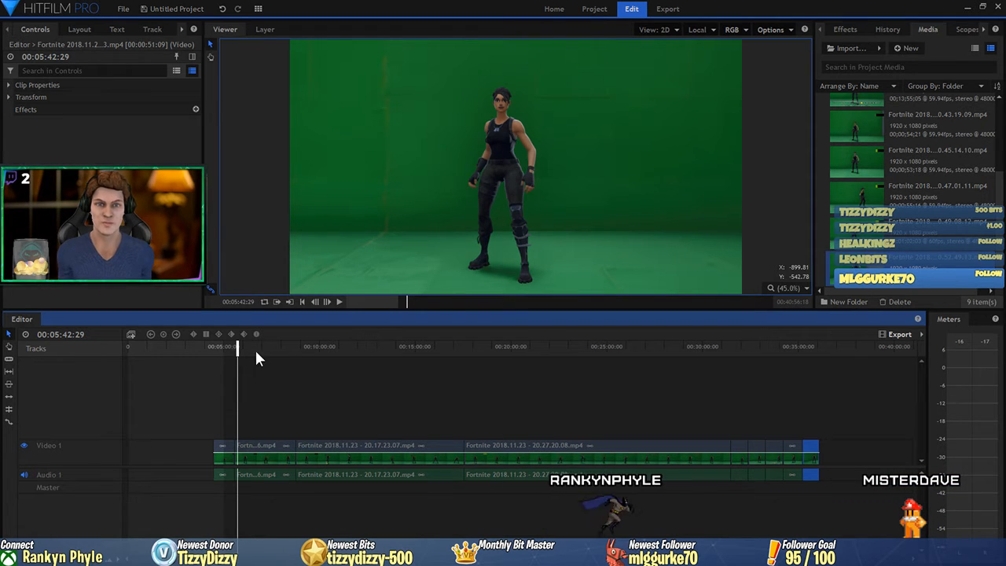
click(256, 350)
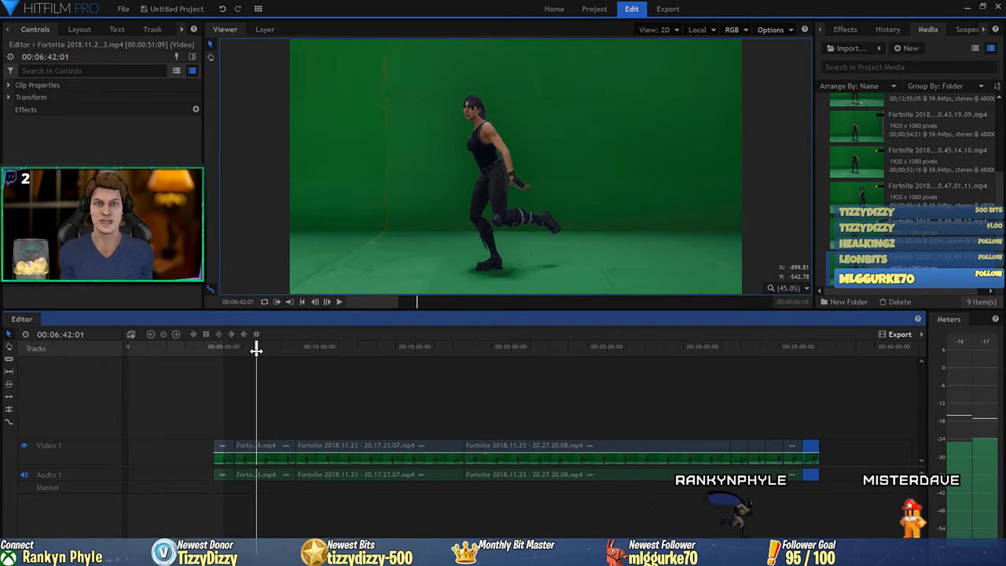
click(251, 351)
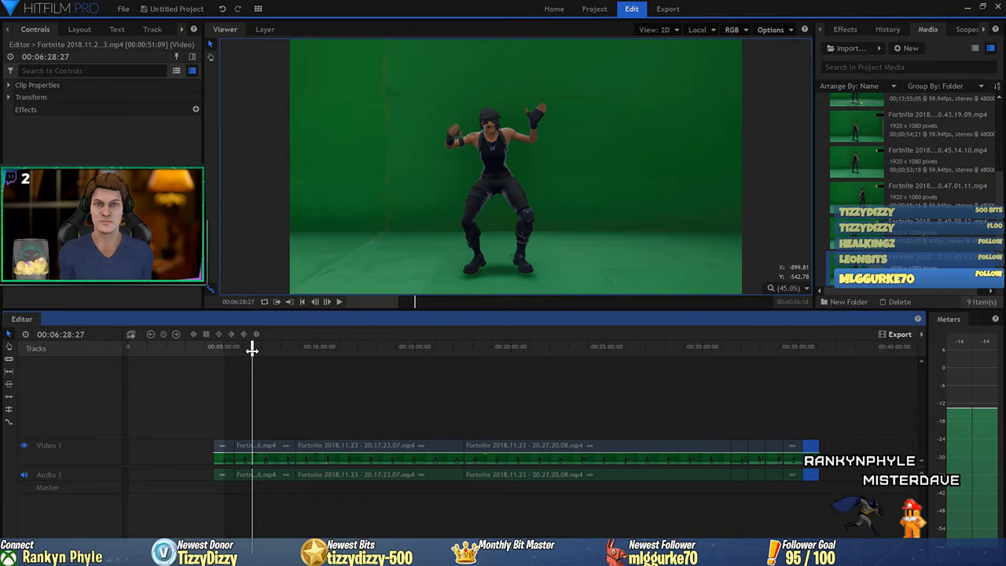
drag(251, 350, 240, 346)
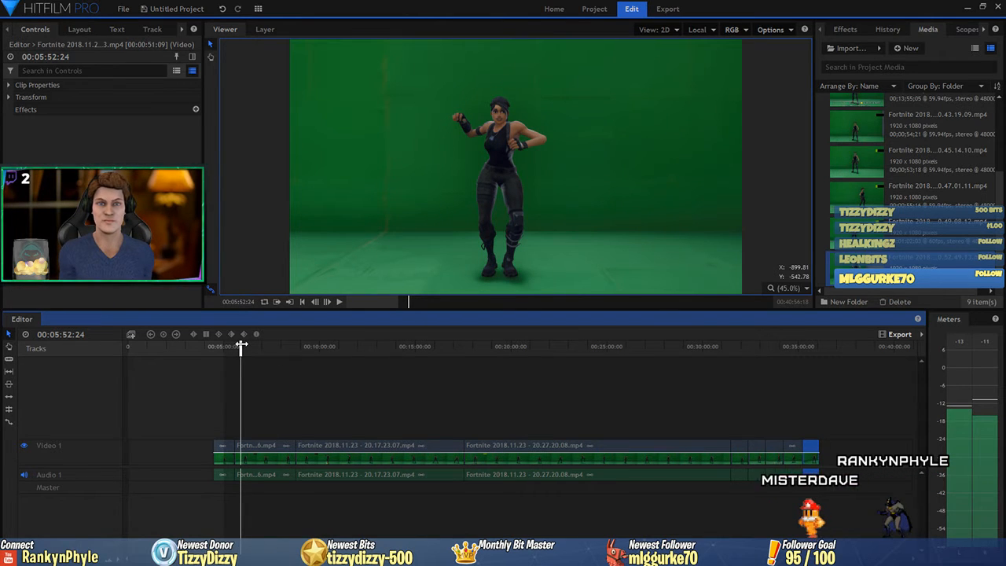
drag(244, 345, 247, 347)
scroll(235, 454, up, 10)
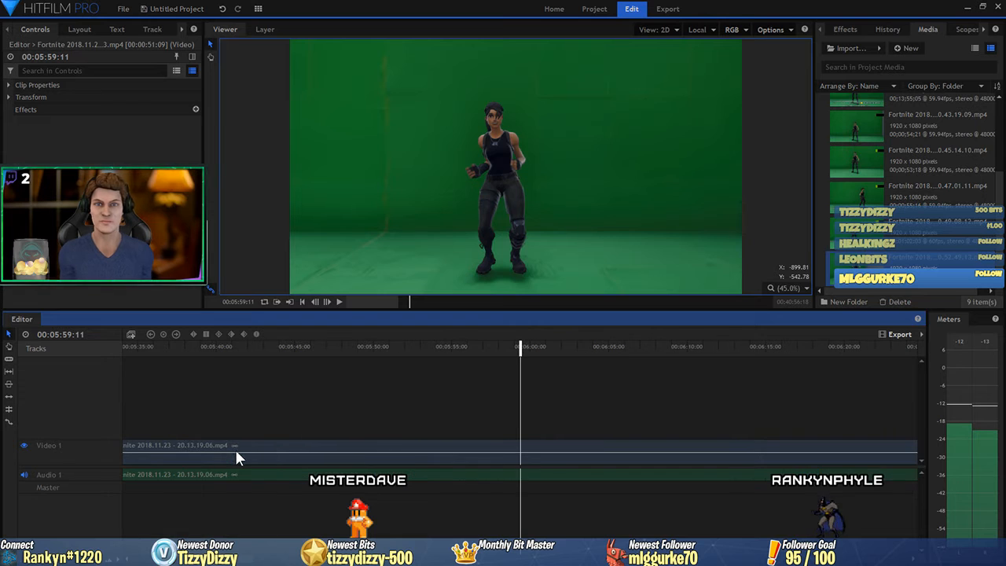
scroll(242, 456, down, 5)
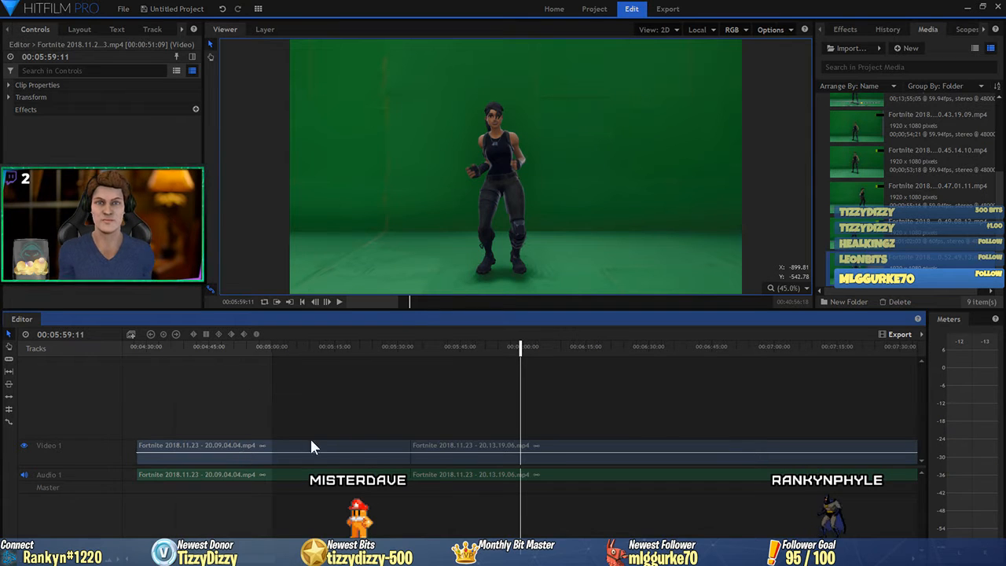
scroll(314, 437, left, 5)
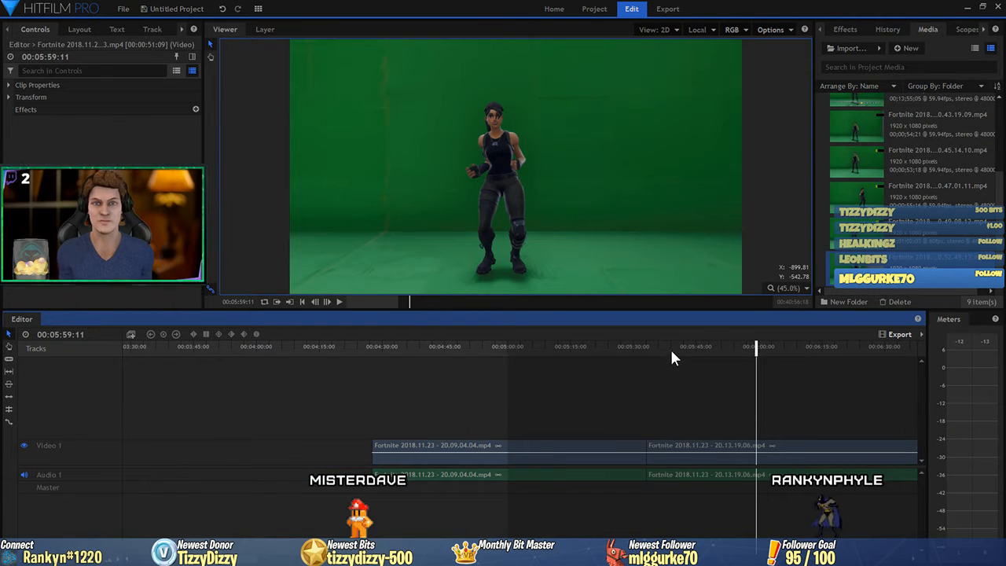
Split the 20.13.19.06 clip at 00:05:43:04, on the still frame just before the character starts dancing.
drag(670, 346, 654, 350)
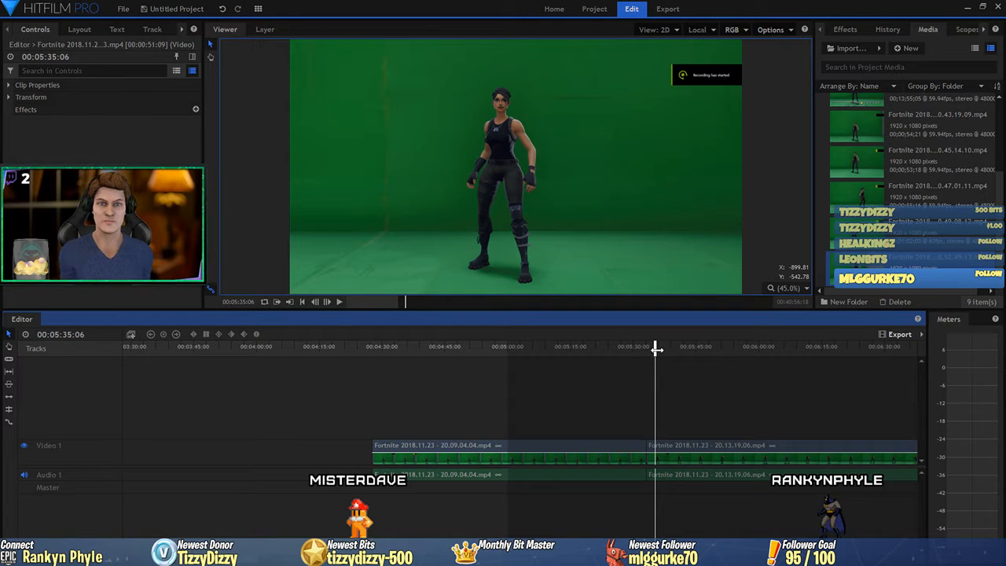
drag(655, 348, 687, 354)
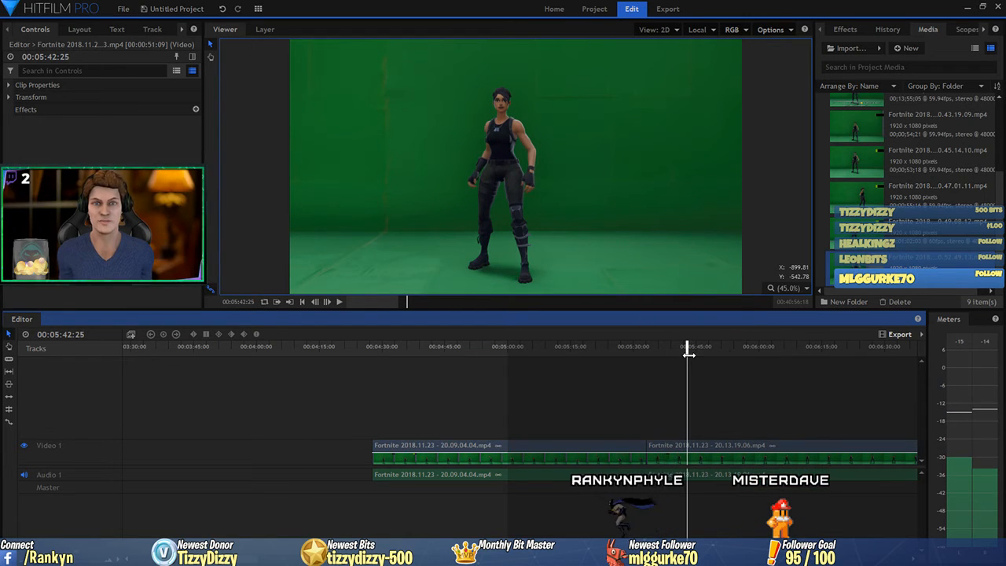
key(space)
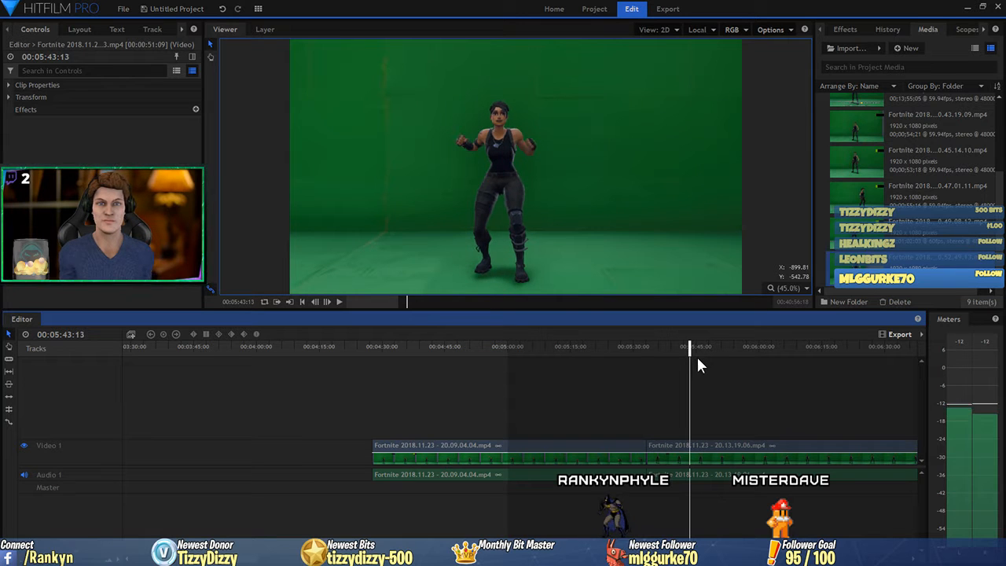
key(comma)
key(comma)
key(comma)
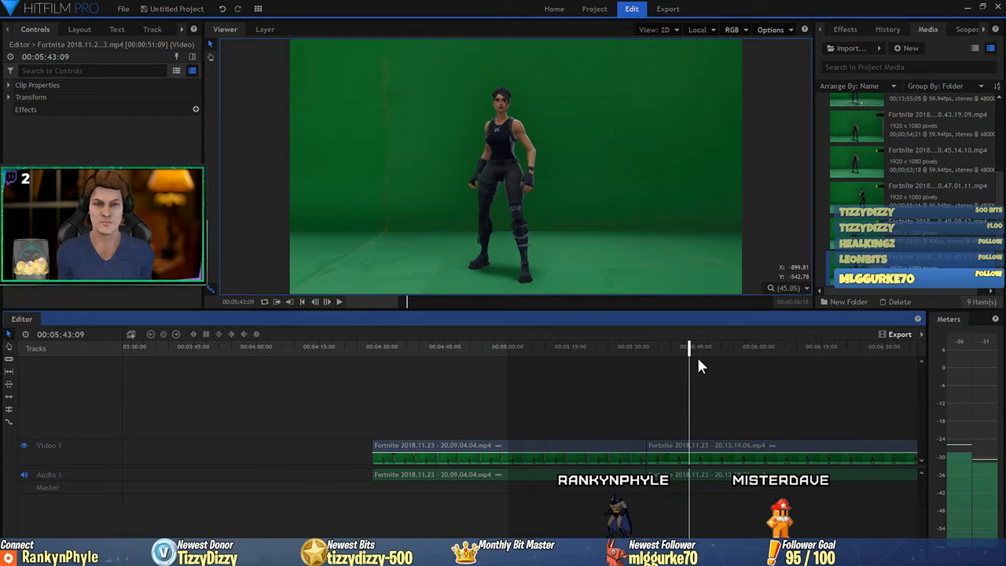
key(comma)
key(comma)
key(comma)
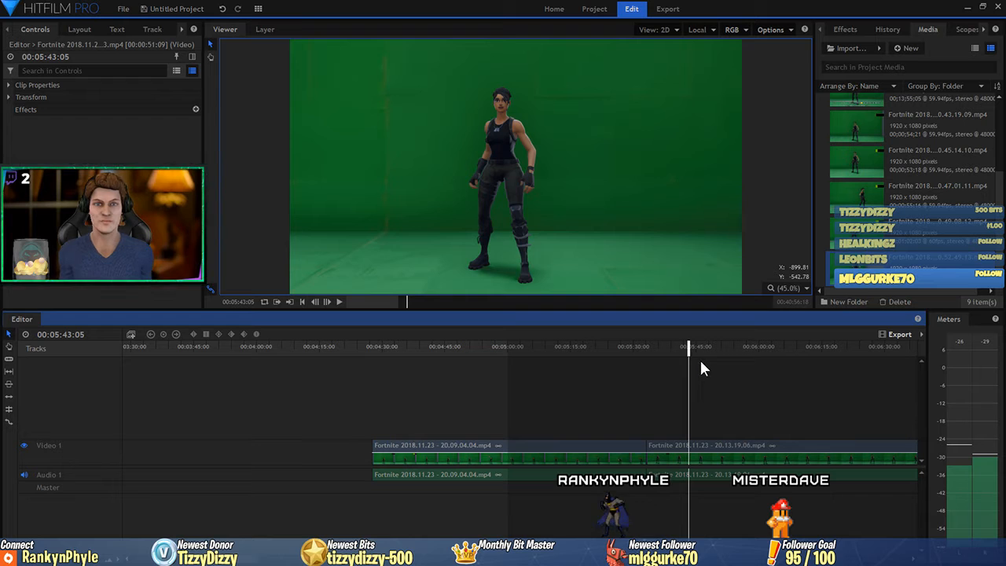
key(period)
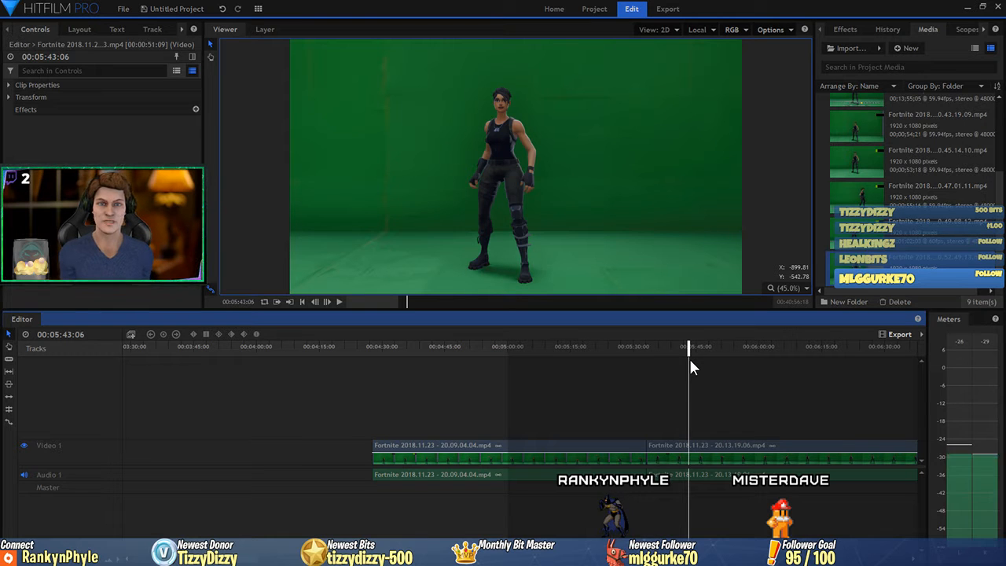
key(period)
key(period)
key(period)
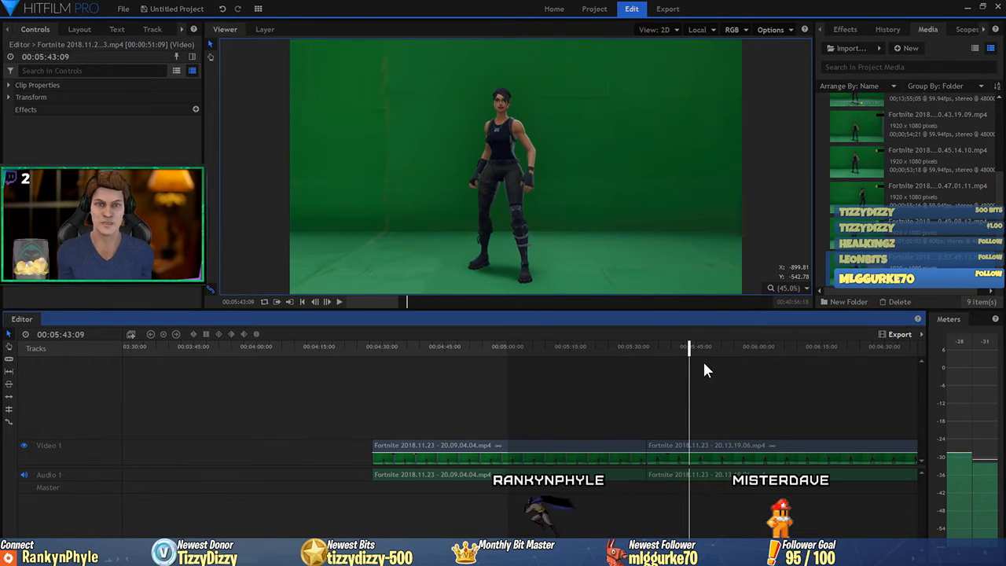
key(comma)
key(comma)
key(comma)
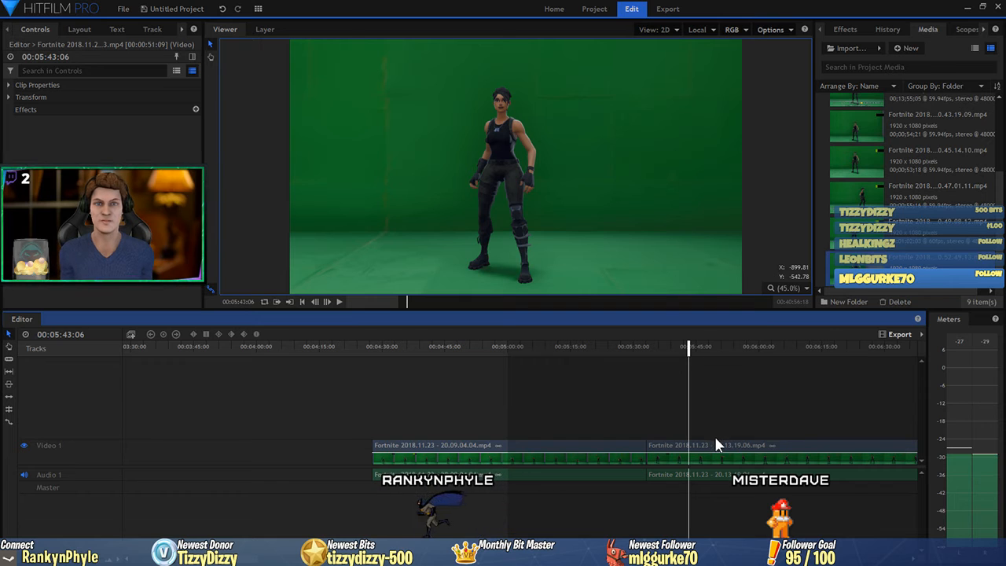
click(716, 458)
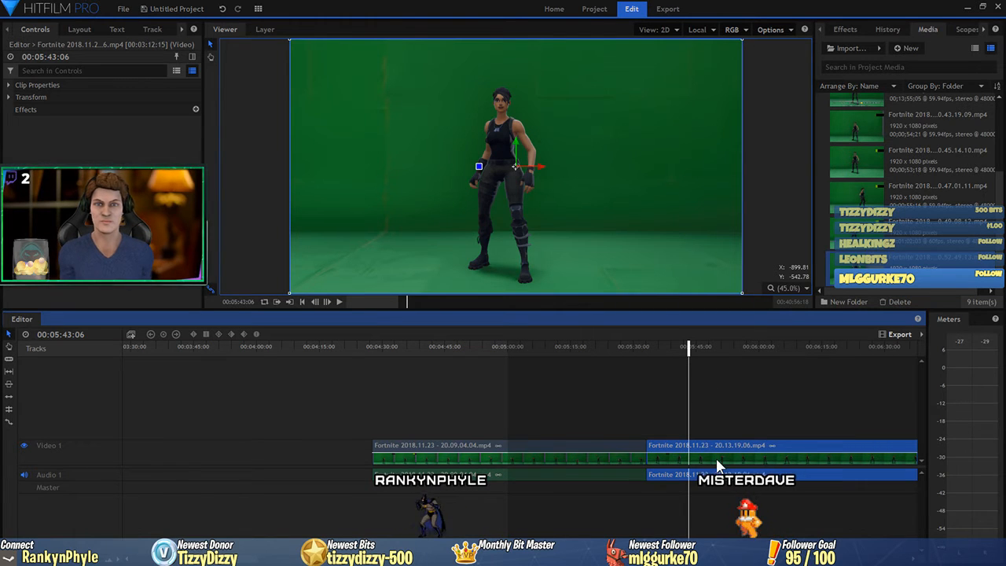
key(period)
key(period)
key(period)
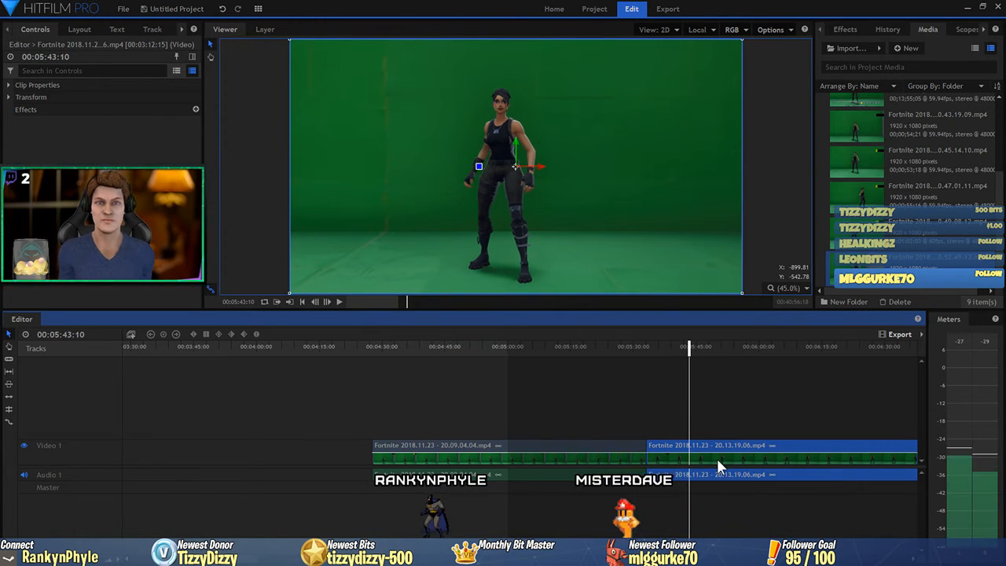
key(comma)
key(comma)
key(comma)
key(comma)
key(comma)
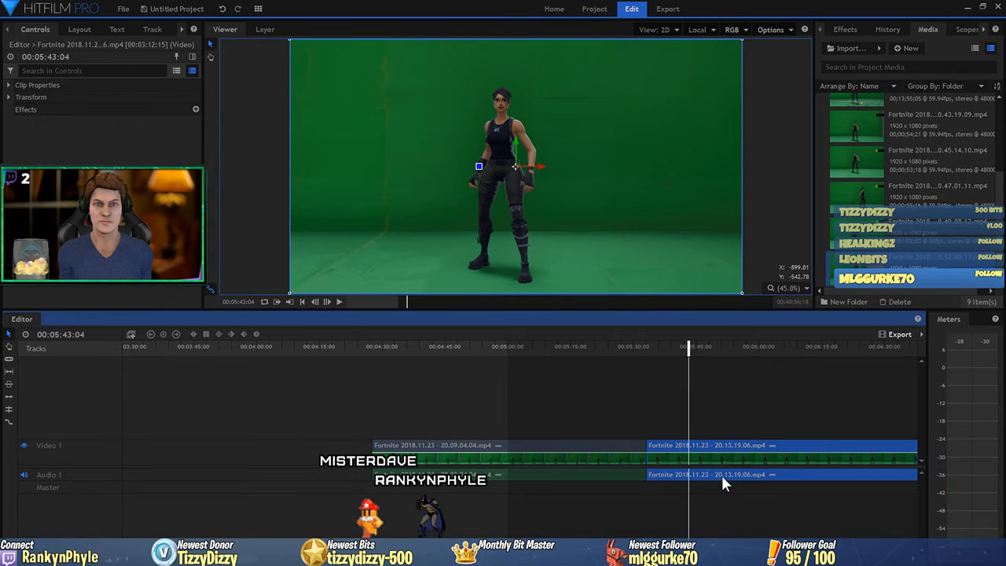
key(ctrl+shift+d)
Split the 20.13.19.06 clip at 00:06:14:18, where the dance ends, and delete the clip's short opening piece before 00:05:43:04.
drag(688, 348, 815, 354)
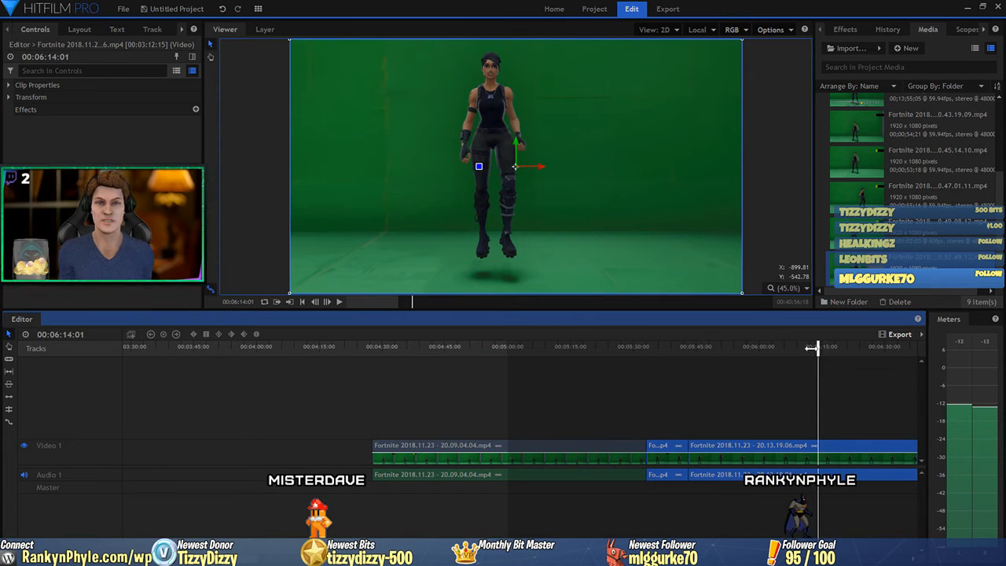
key(period)
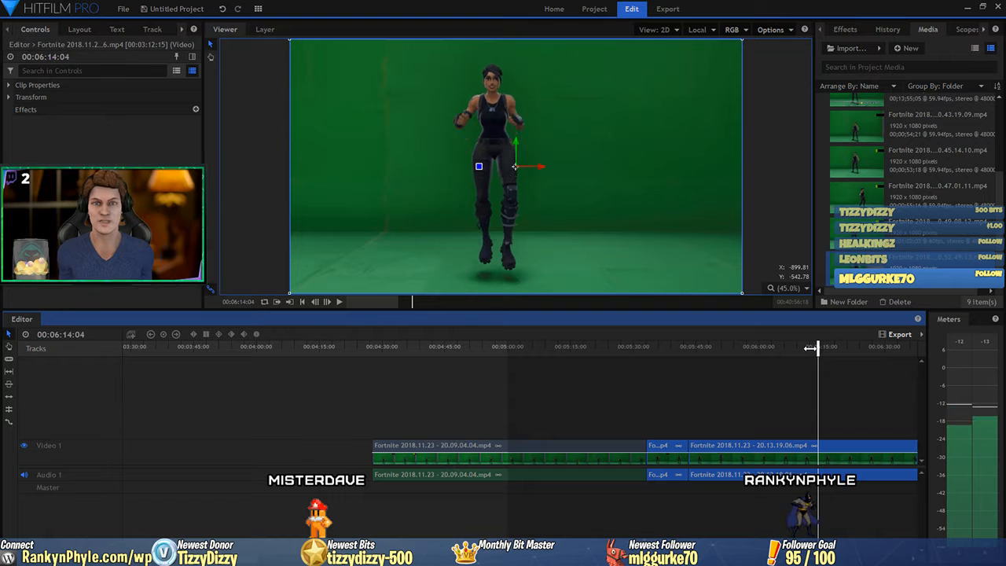
key(period)
key(period)
key(period)
key(period)
key(period)
key(period)
key(period)
key(period)
key(period)
key(period)
key(period)
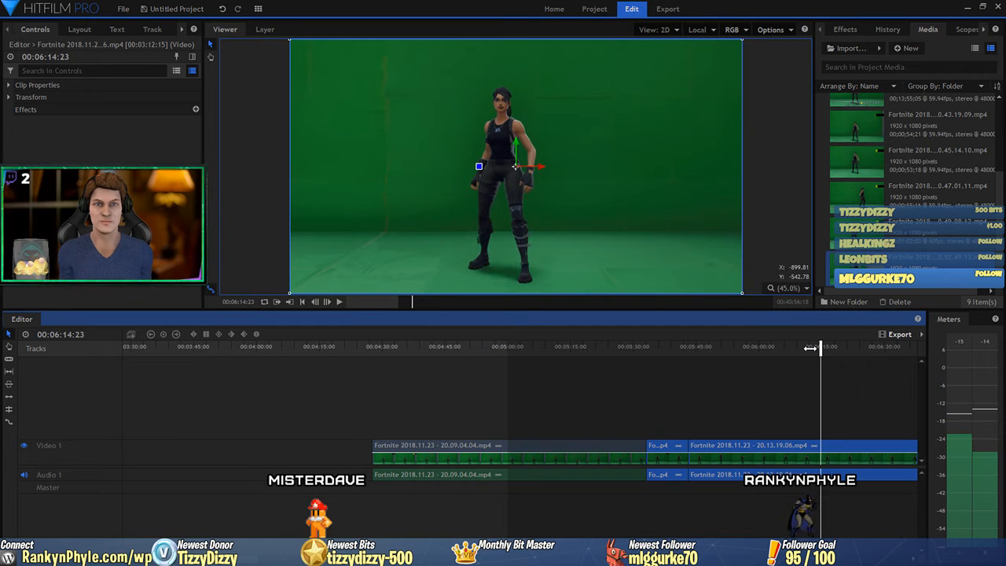
key(comma)
key(comma)
key(comma)
key(comma)
key(comma)
key(comma)
key(comma)
key(comma)
key(comma)
key(comma)
key(comma)
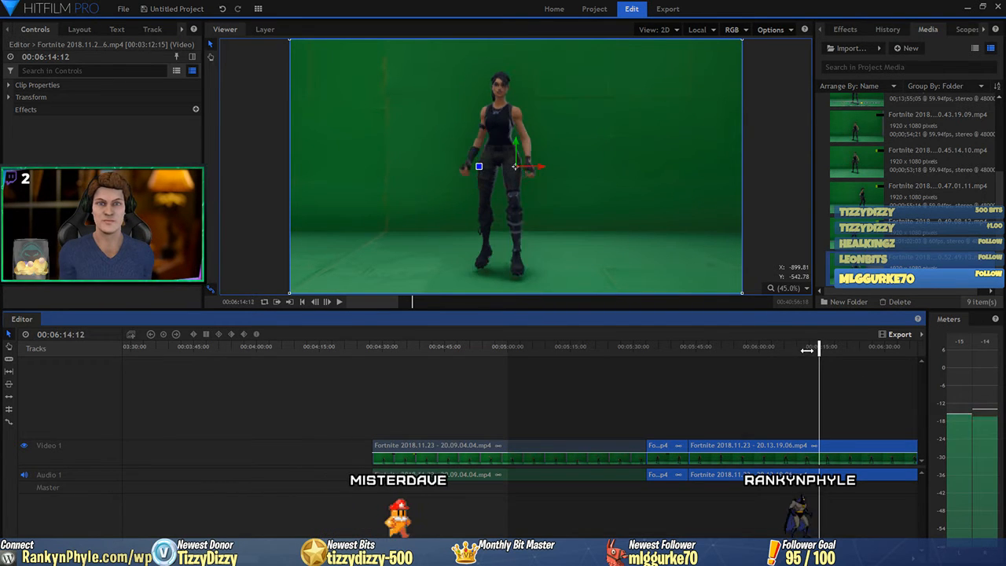
key(period)
key(period)
key(period)
key(period)
key(period)
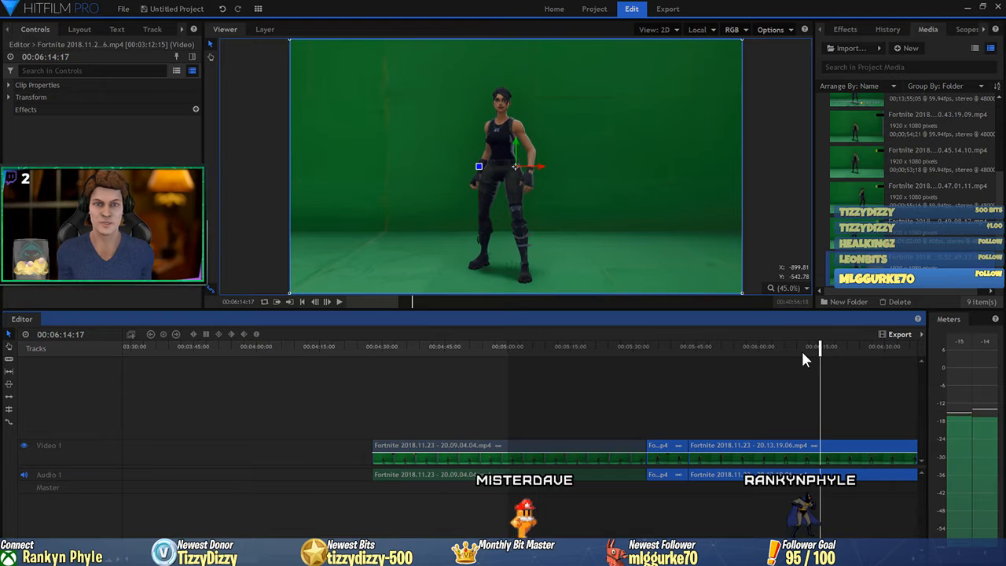
key(period)
key(comma)
key(comma)
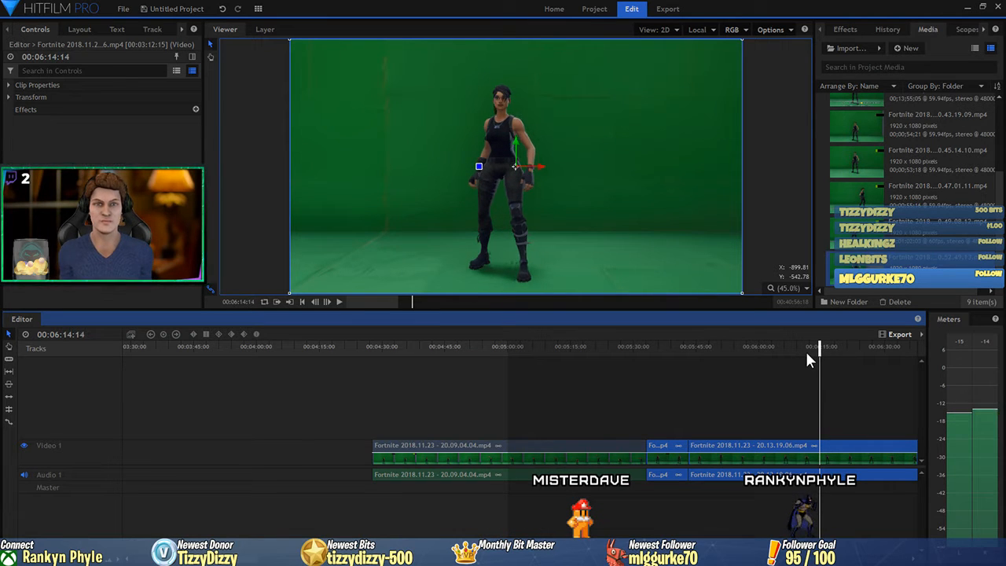
key(period)
key(period)
key(period)
key(period)
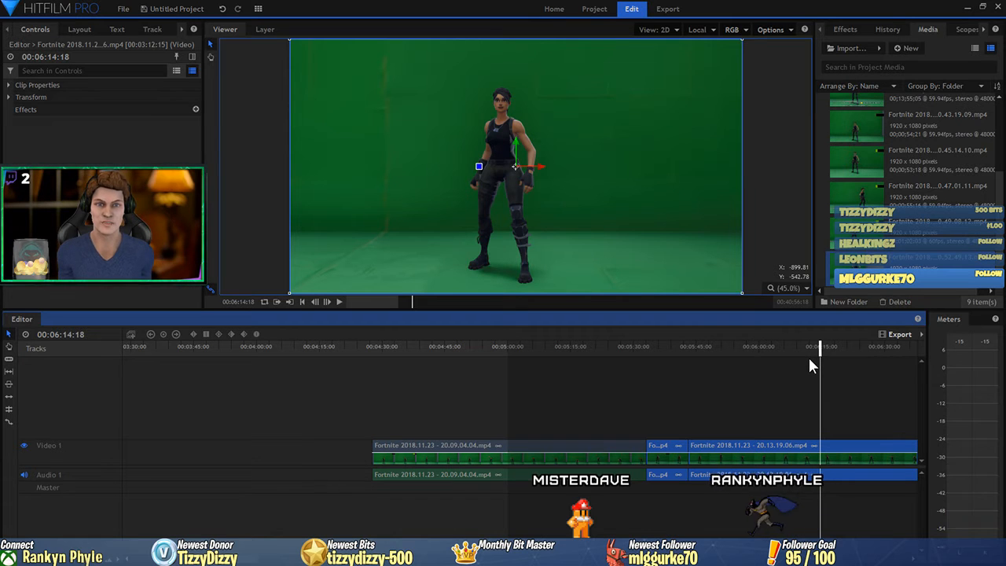
key(ctrl+shift+d)
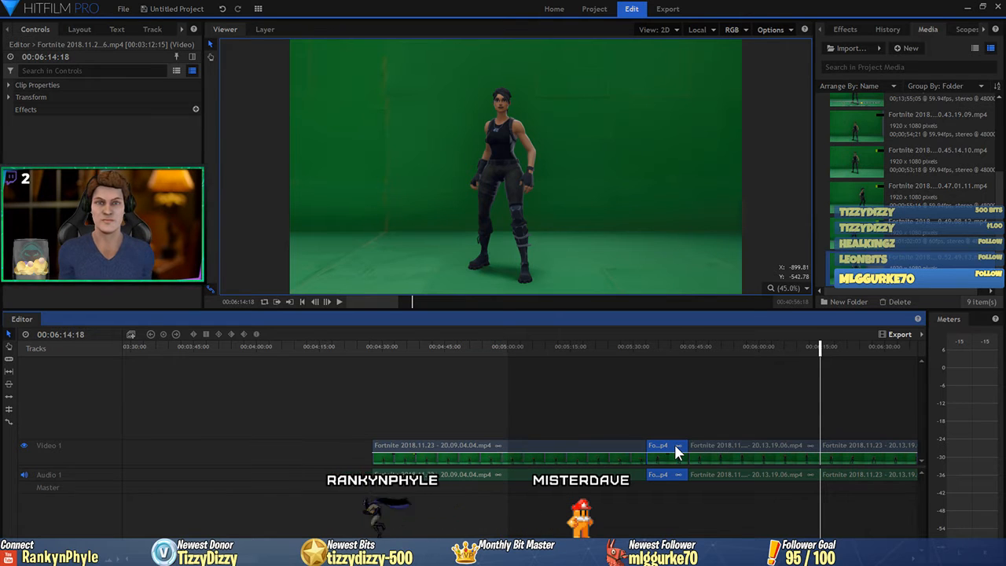
key(Delete)
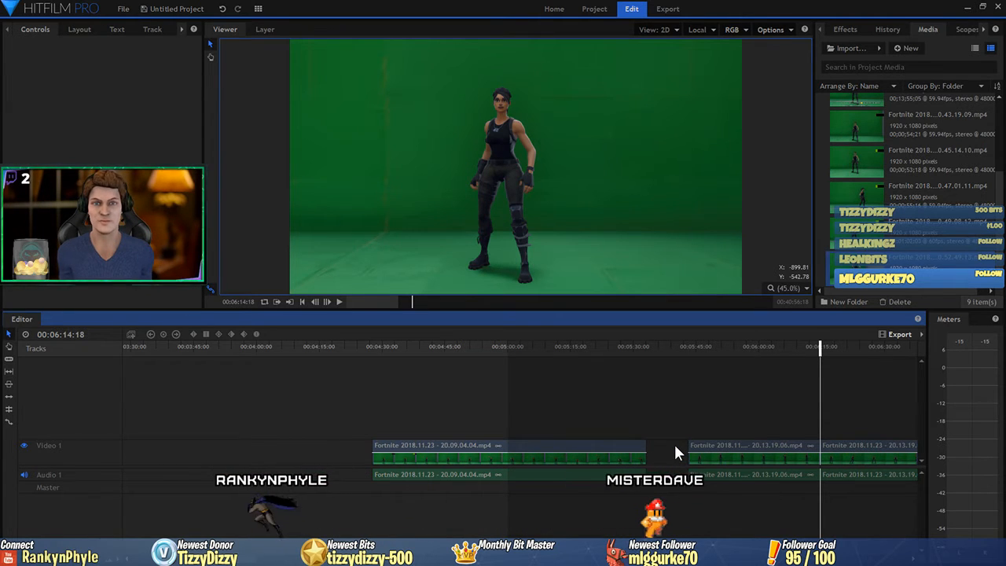
Split the rest of the 20.13.19.06 clip at 00:06:18:28 and delete the short idle piece between 00:06:14:18 and that cut.
scroll(710, 395, right, 2)
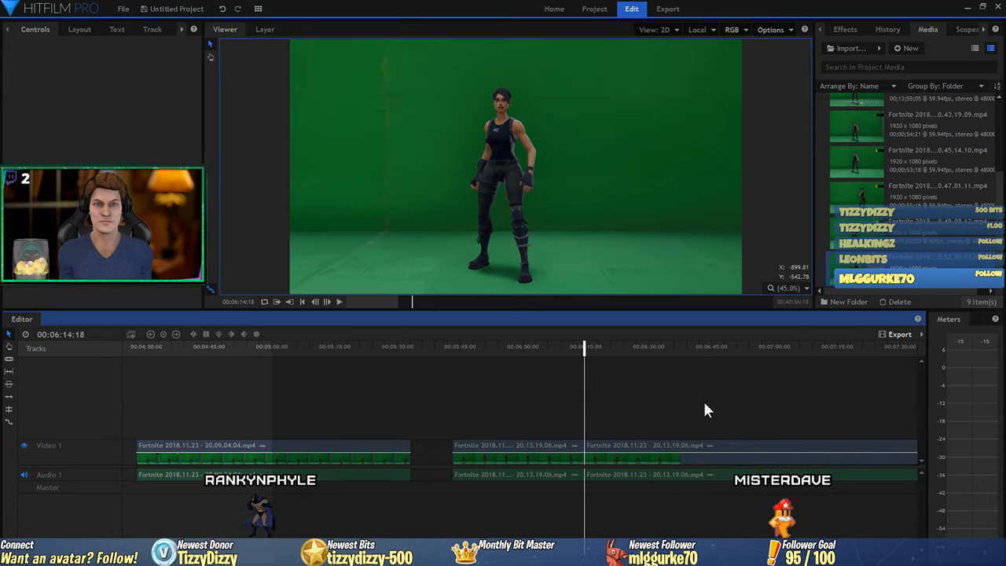
key(space)
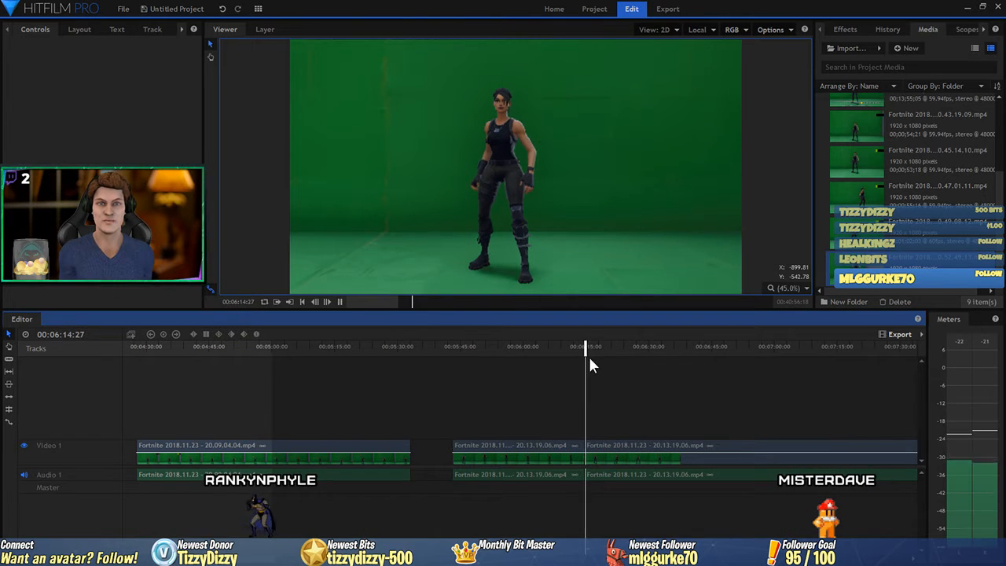
drag(598, 352, 599, 354)
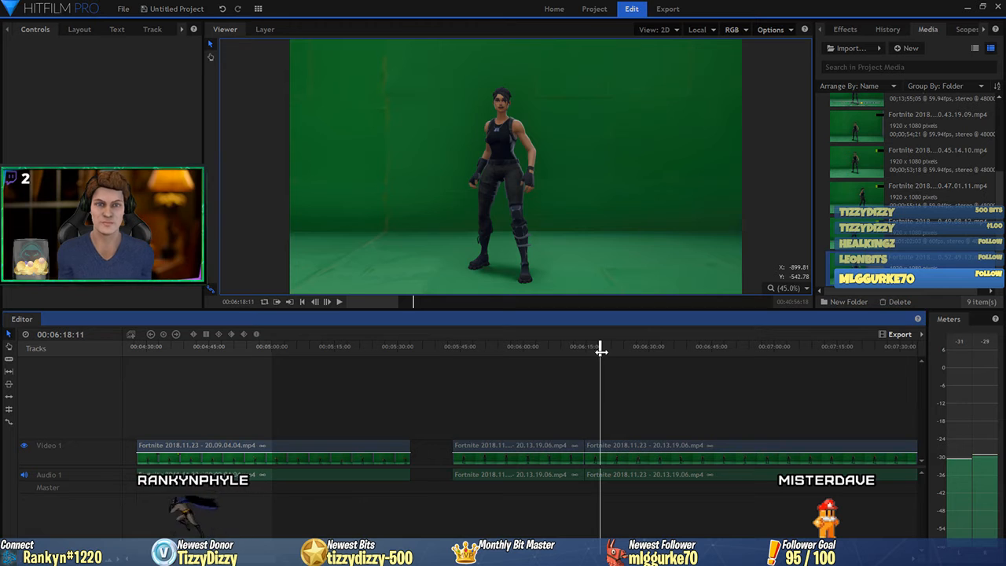
drag(601, 351, 603, 352)
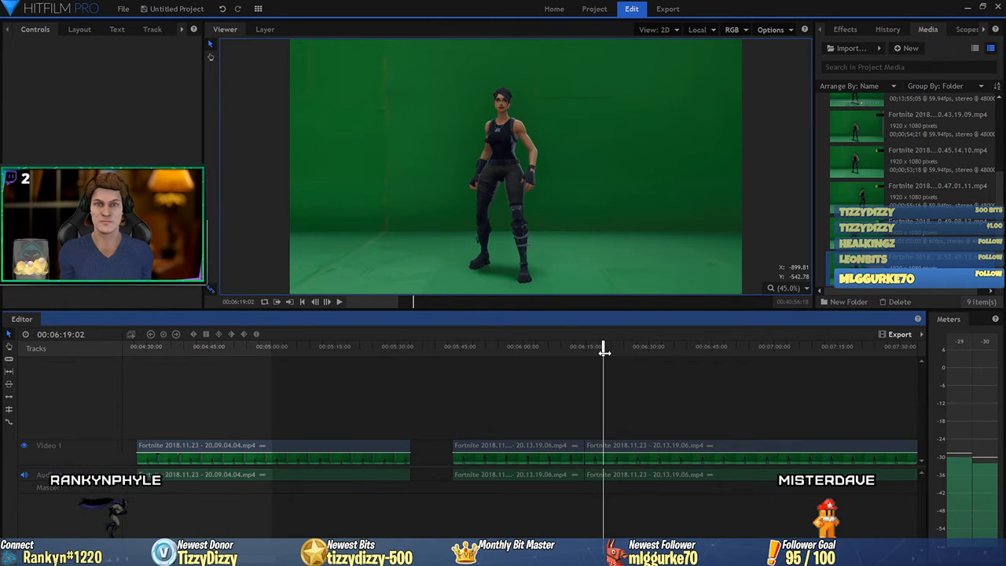
key(Left)
key(Left)
key(Left)
key(Left)
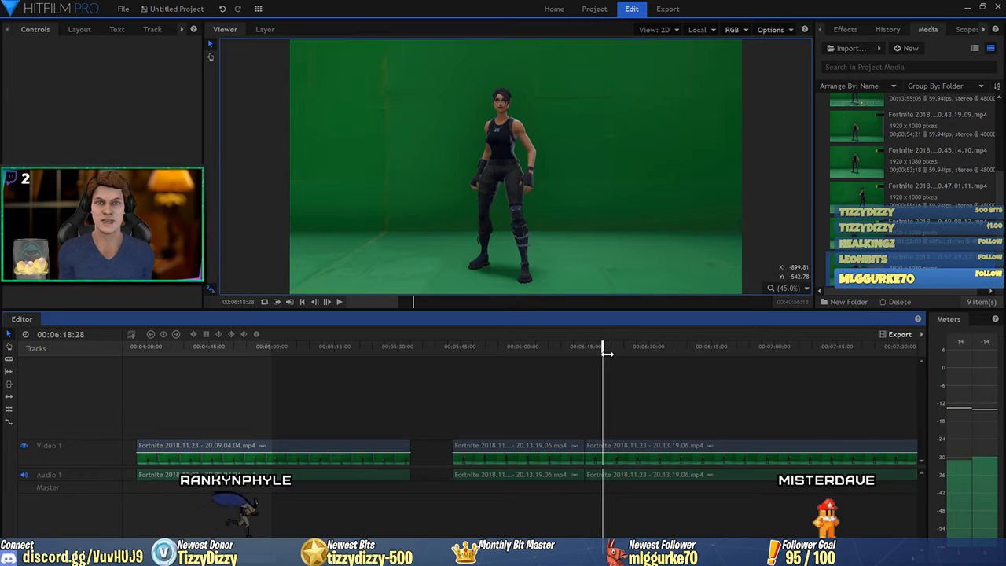
key(Right)
key(Right)
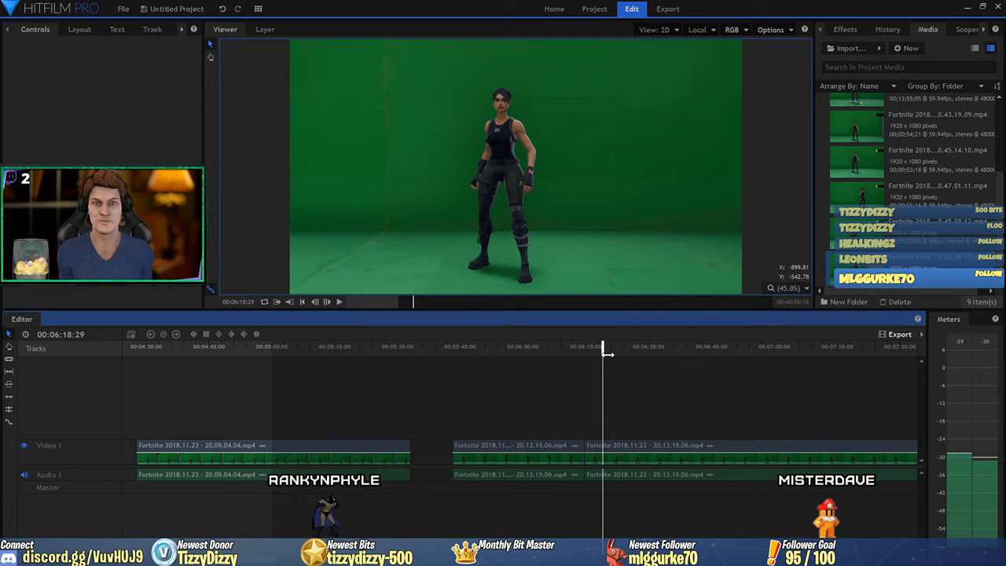
key(Left)
key(Left)
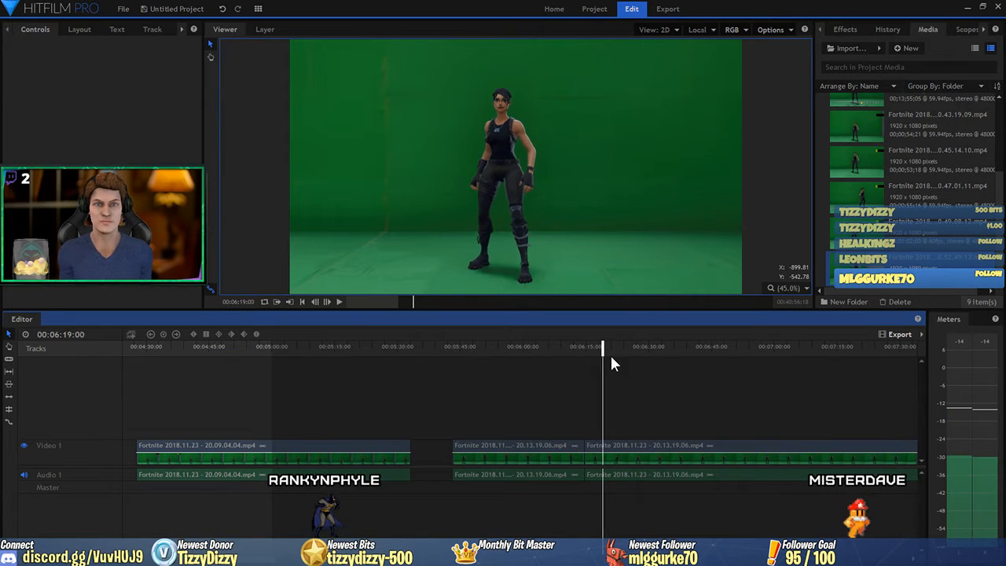
key(Left)
click(638, 460)
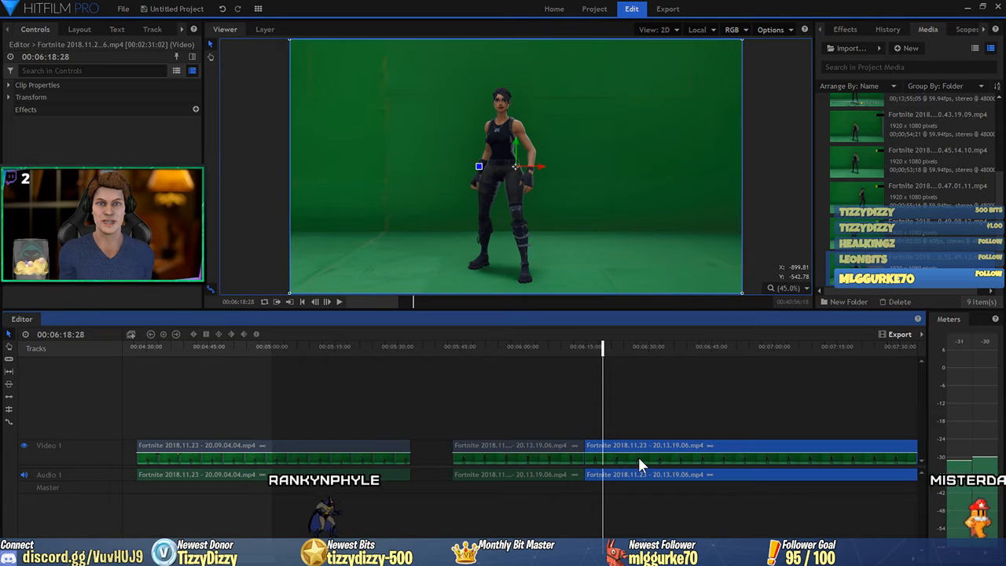
key(ctrl+shift+d)
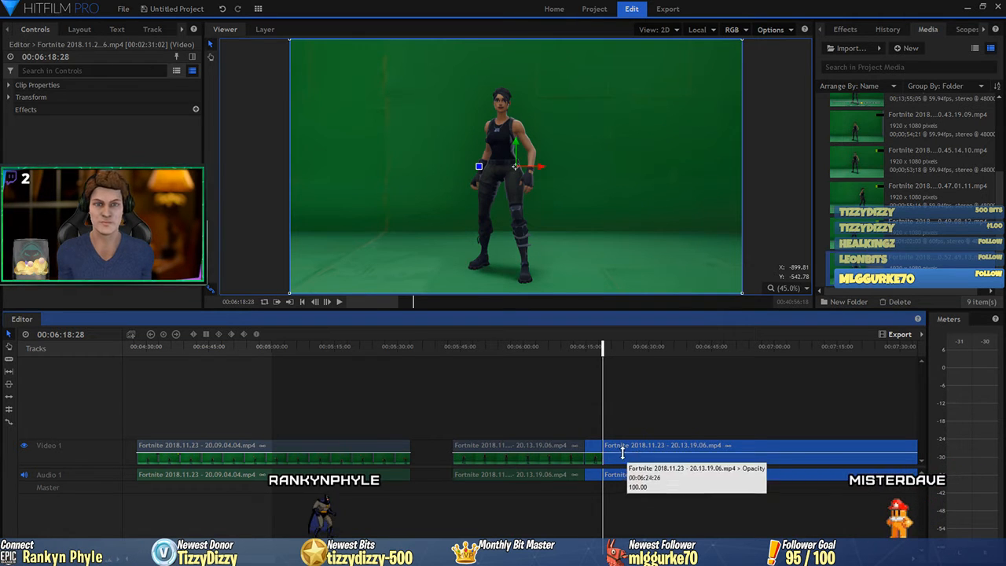
click(592, 458)
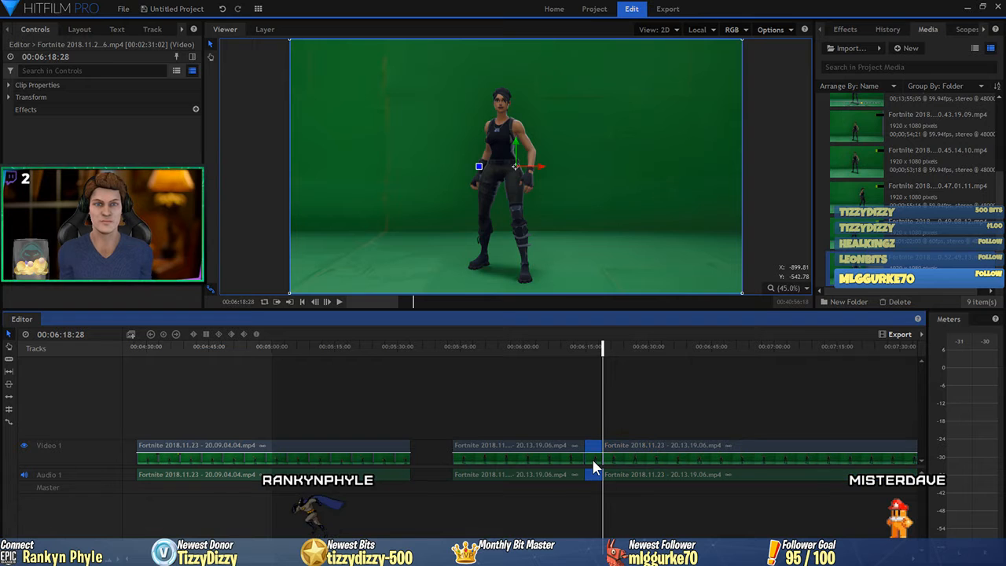
Split the 20.13.19.06 clip at 00:06:59:02, where the second dance returns to the standing pose.
drag(599, 352, 764, 358)
key(space)
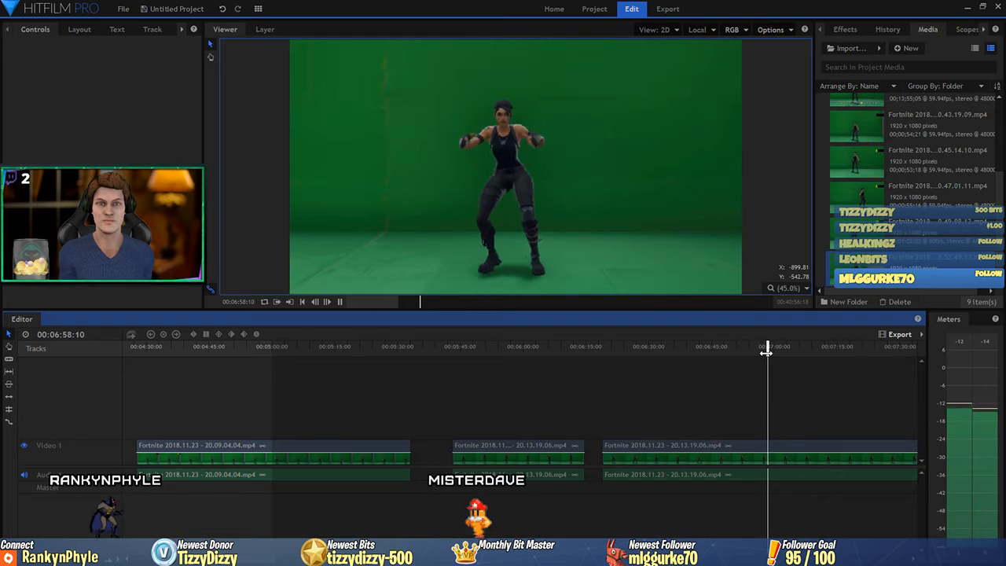
key(space)
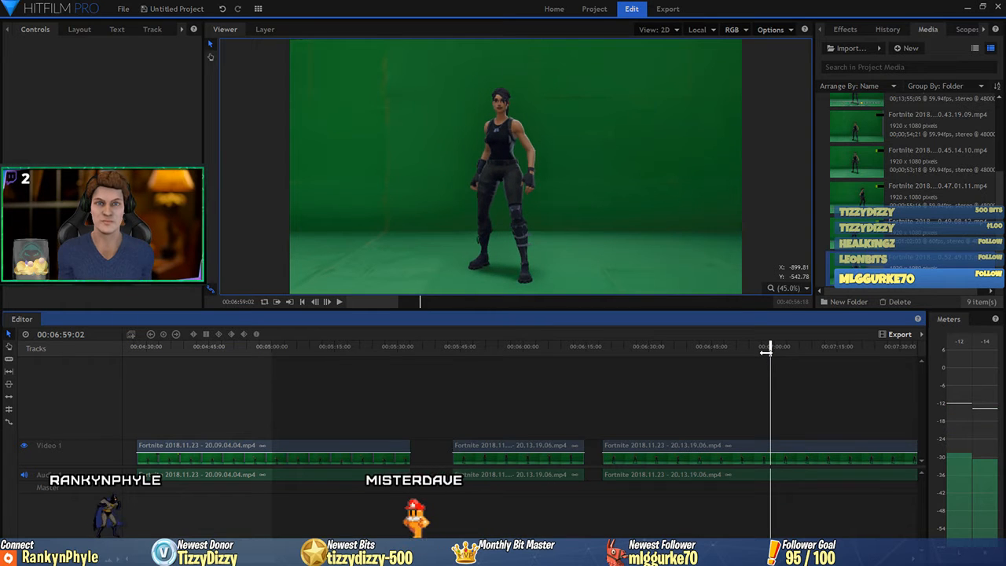
click(748, 461)
key(ctrl+shift+d)
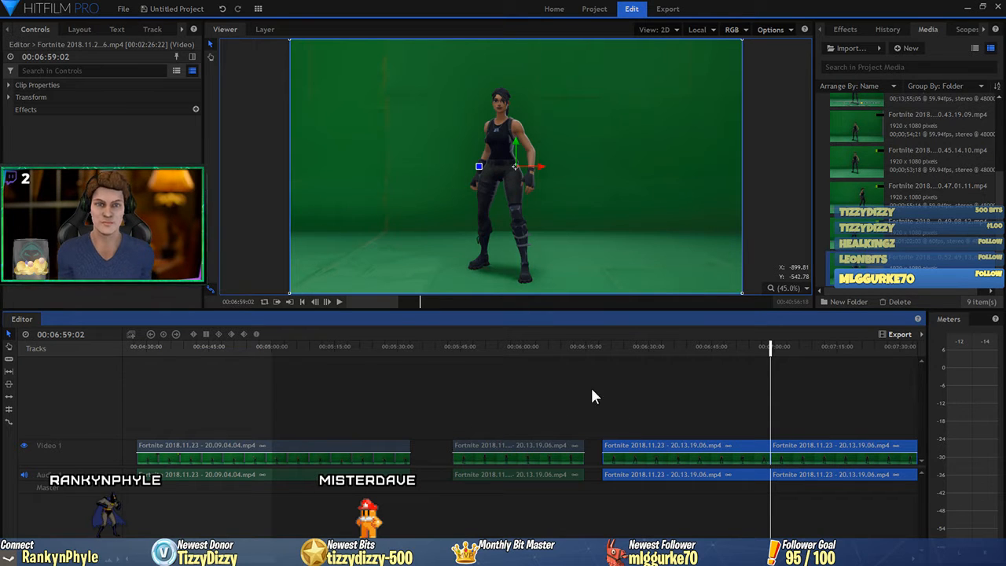
Split the last 20.13.19.06 piece at 00:07:45:07 and delete the section between 00:06:59:02 and that cut.
drag(773, 346, 876, 356)
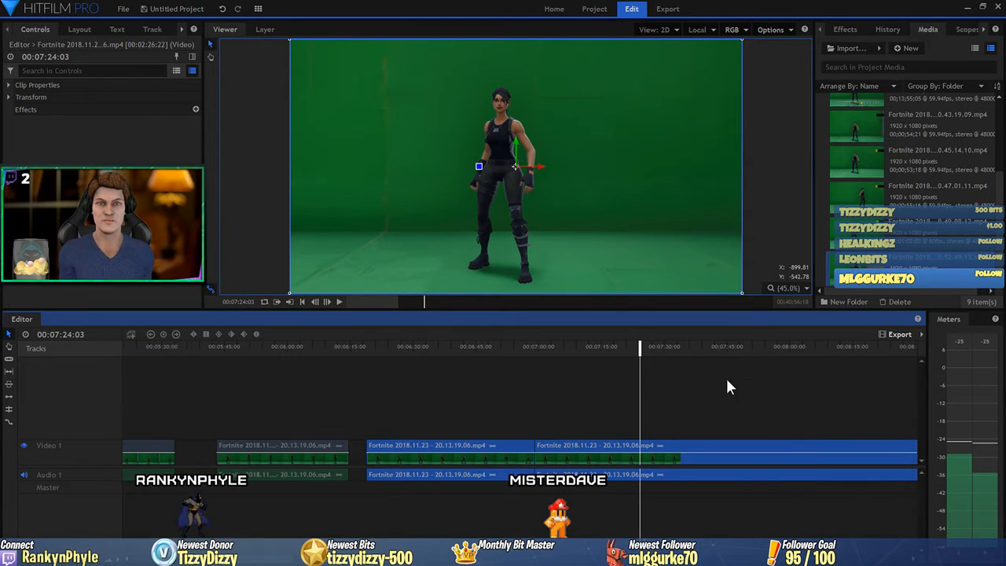
drag(641, 348, 741, 354)
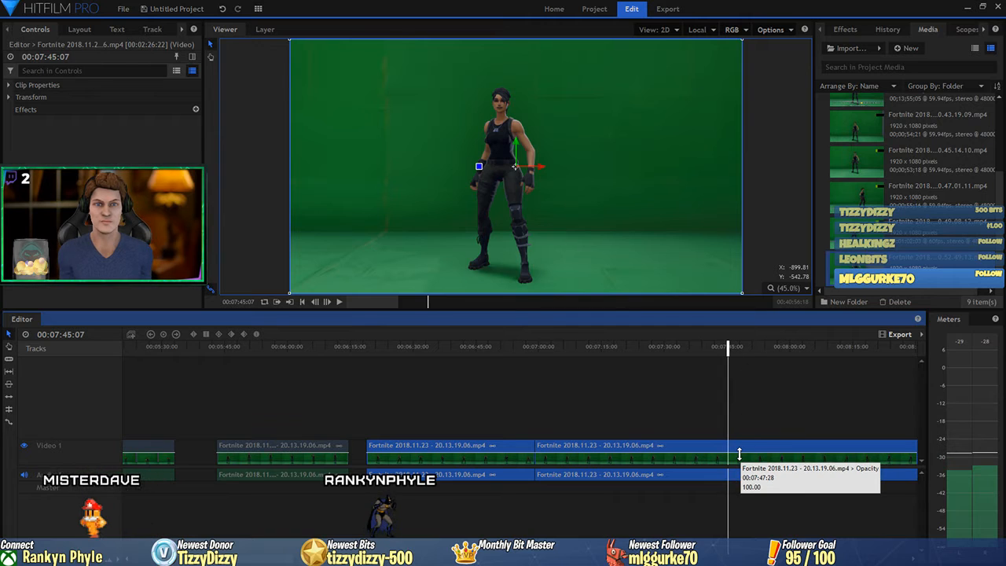
key(ctrl+shift+d)
click(681, 460)
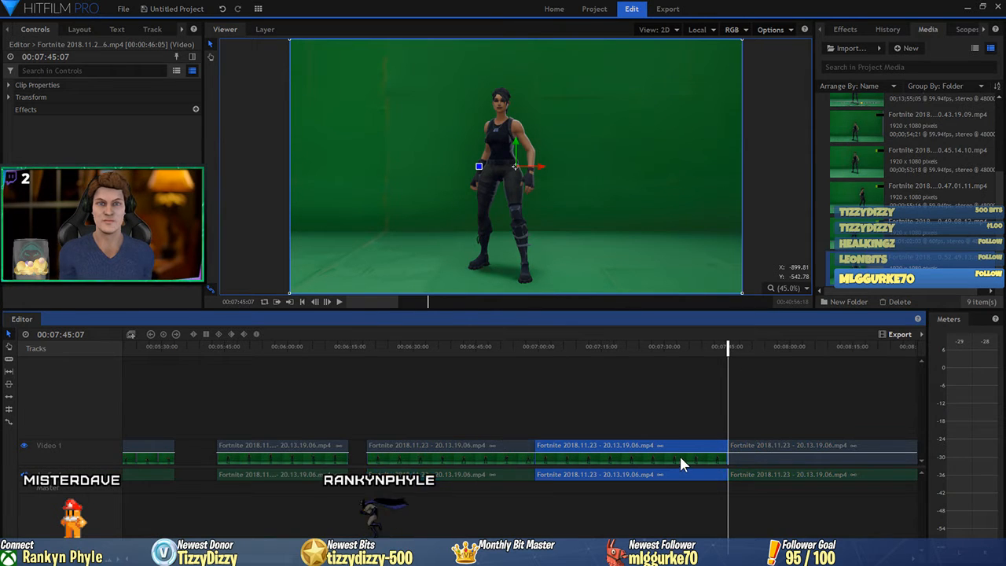
key(Delete)
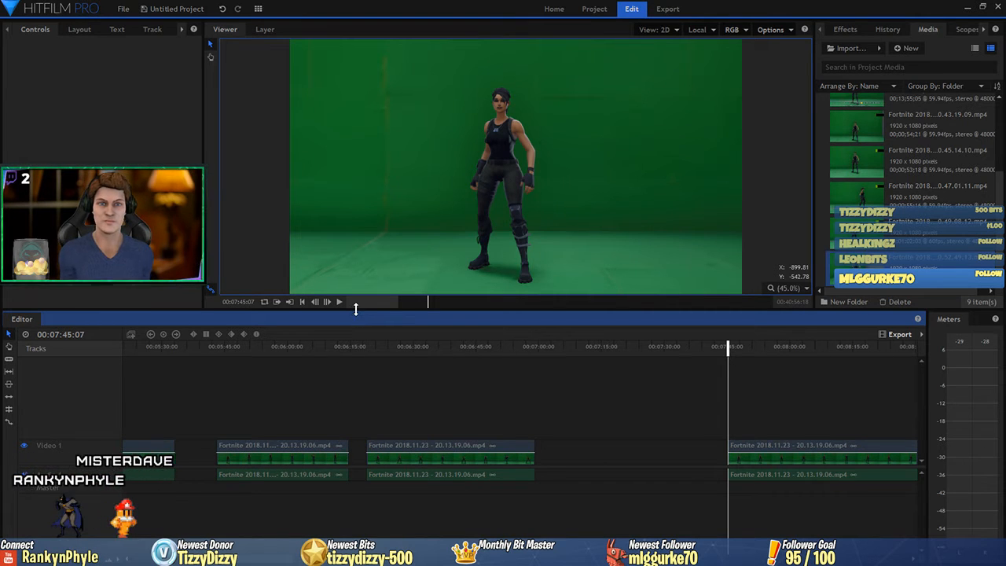
Make the viewer taller and save the layout as the workspace 0Default, replacing the existing one.
drag(355, 308, 365, 352)
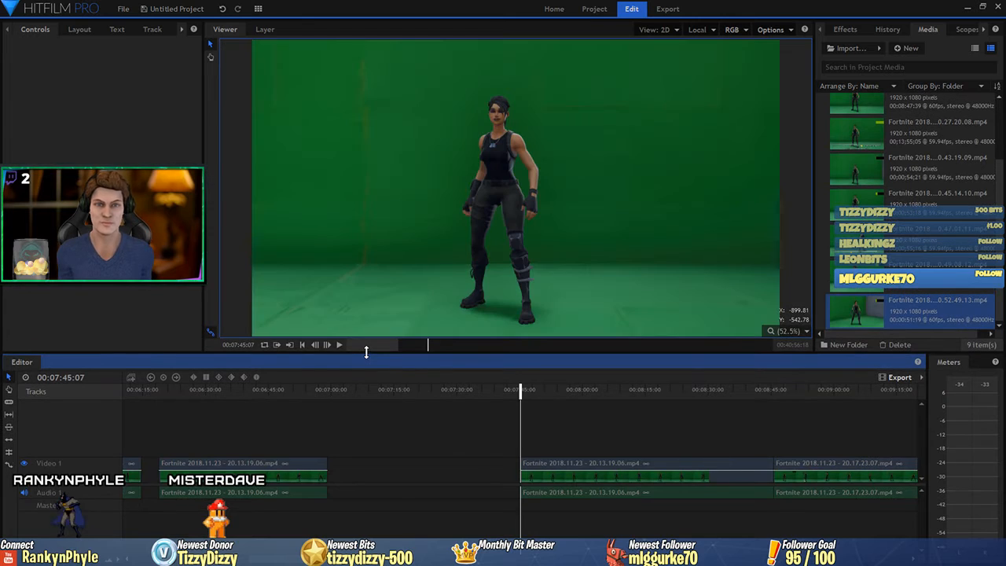
click(258, 9)
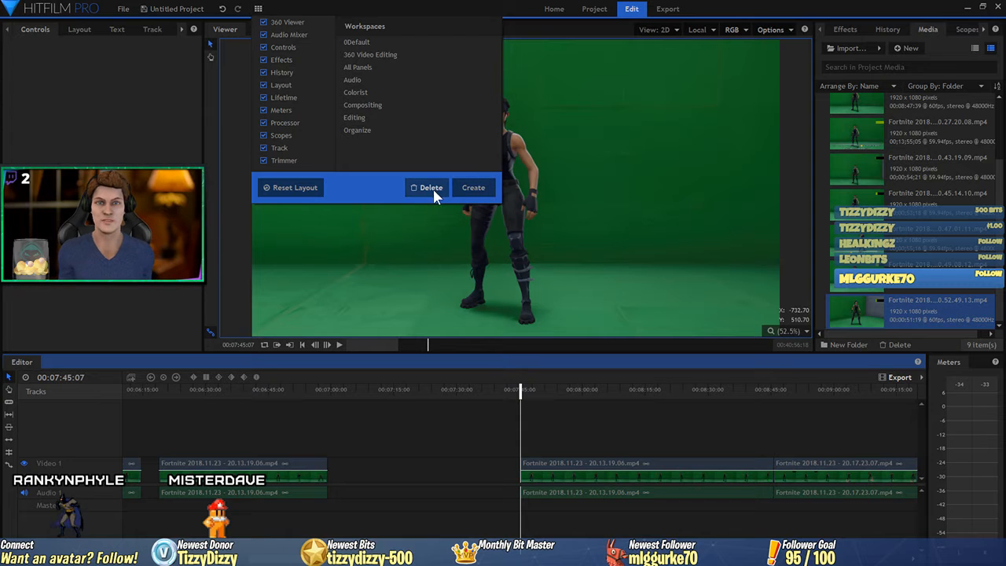
click(468, 188)
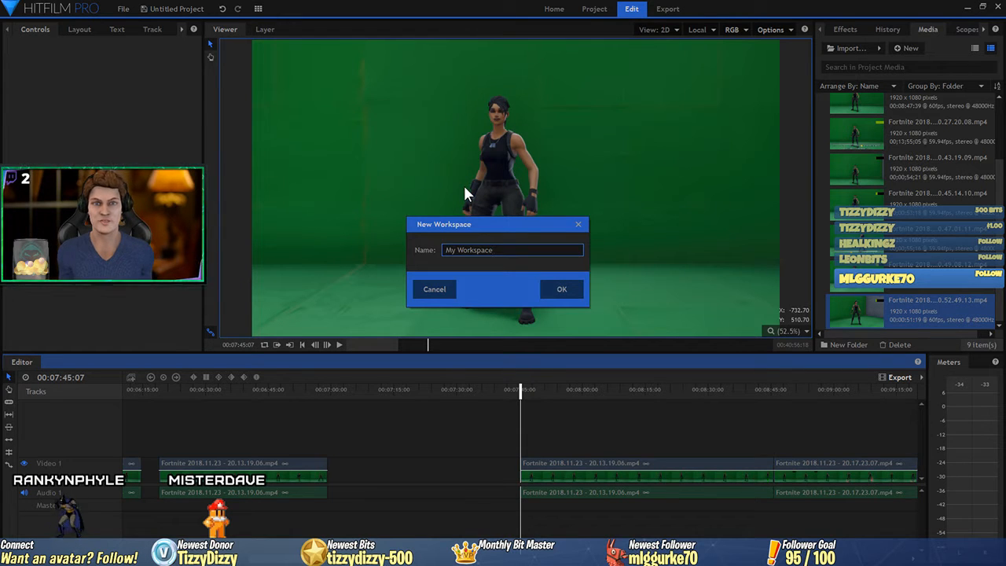
key(ctrl+a)
text(0De)
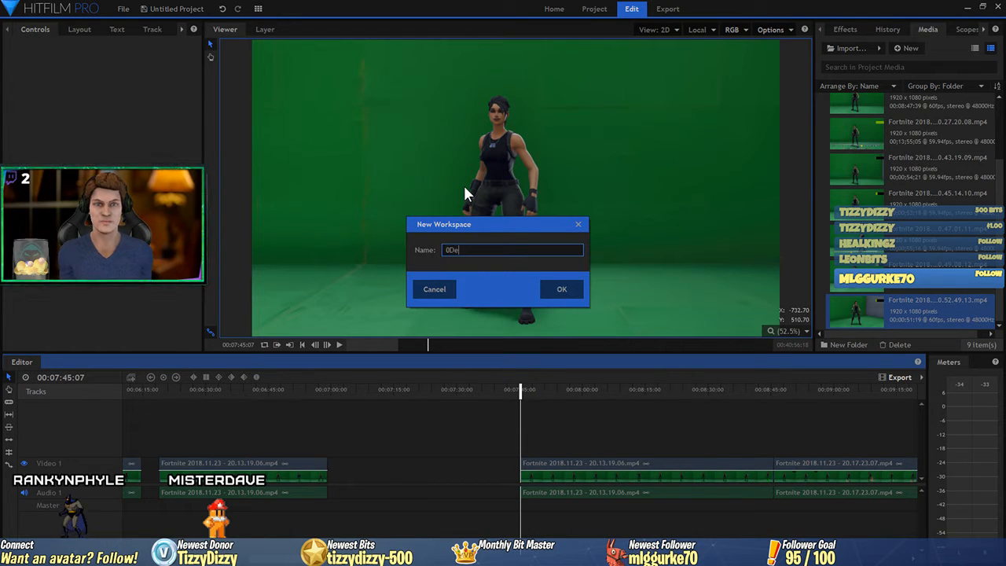
text(fault)
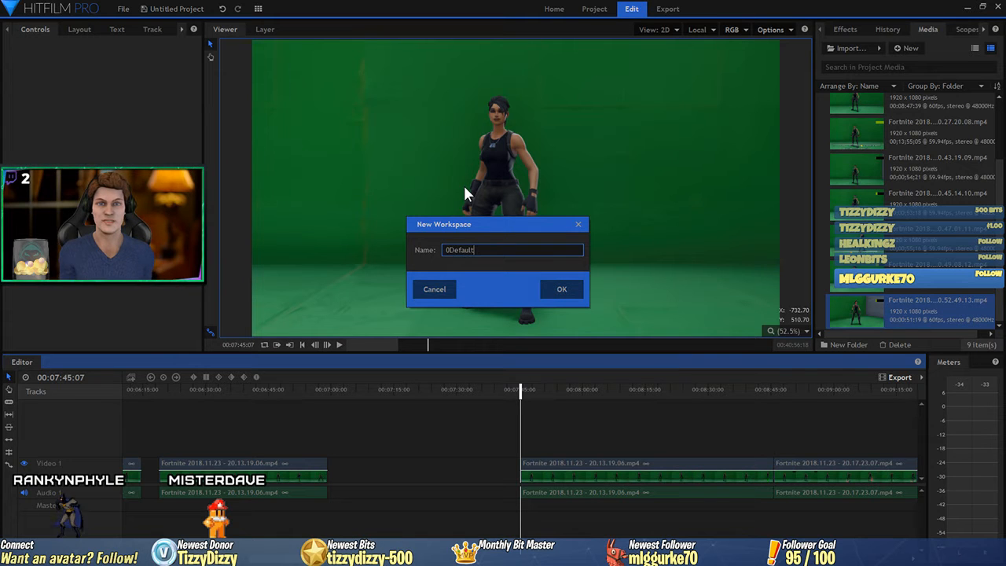
click(561, 290)
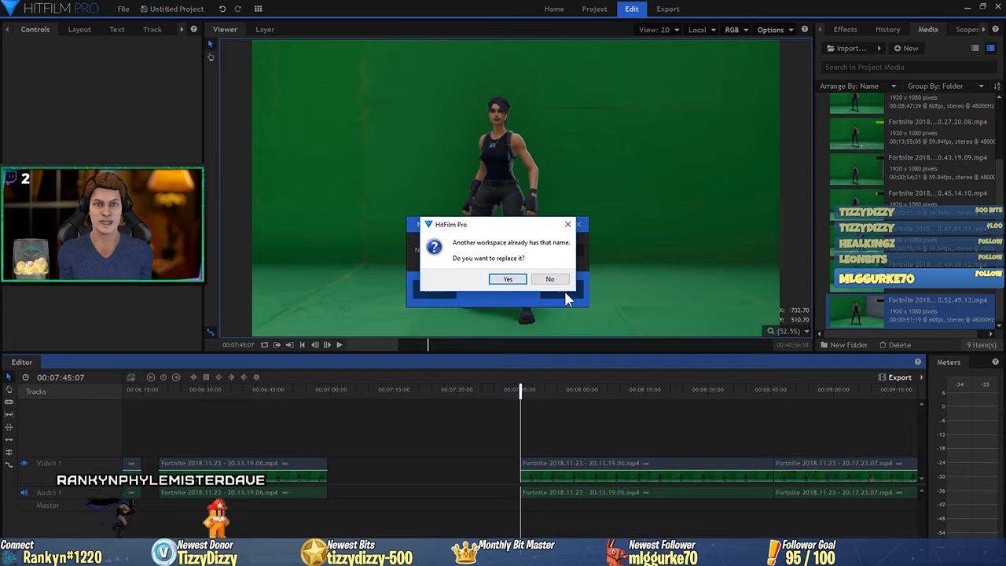
click(507, 279)
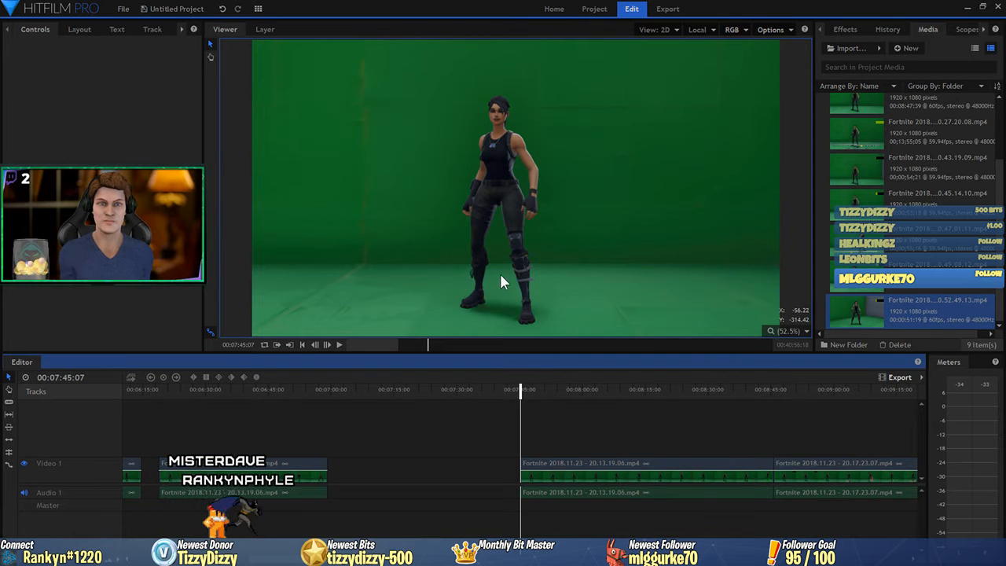
Save the project as FortniteEmotes04 in the HitFilm documents folder.
click(123, 9)
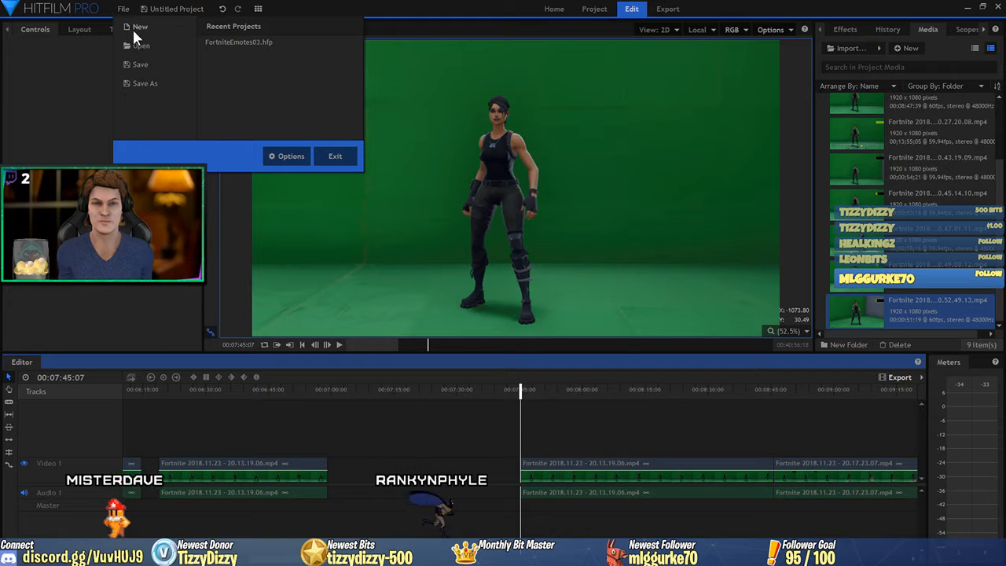
click(149, 84)
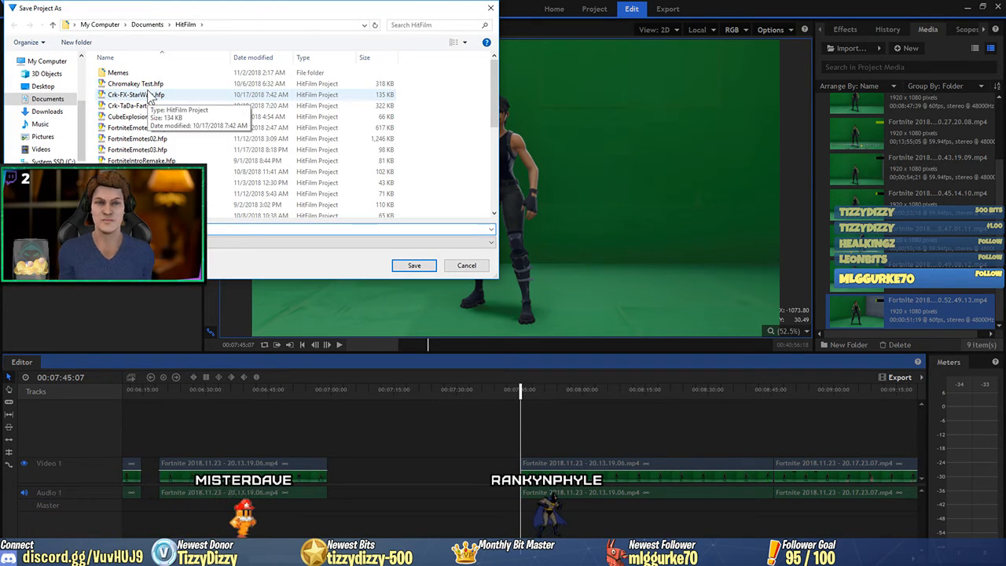
text(For)
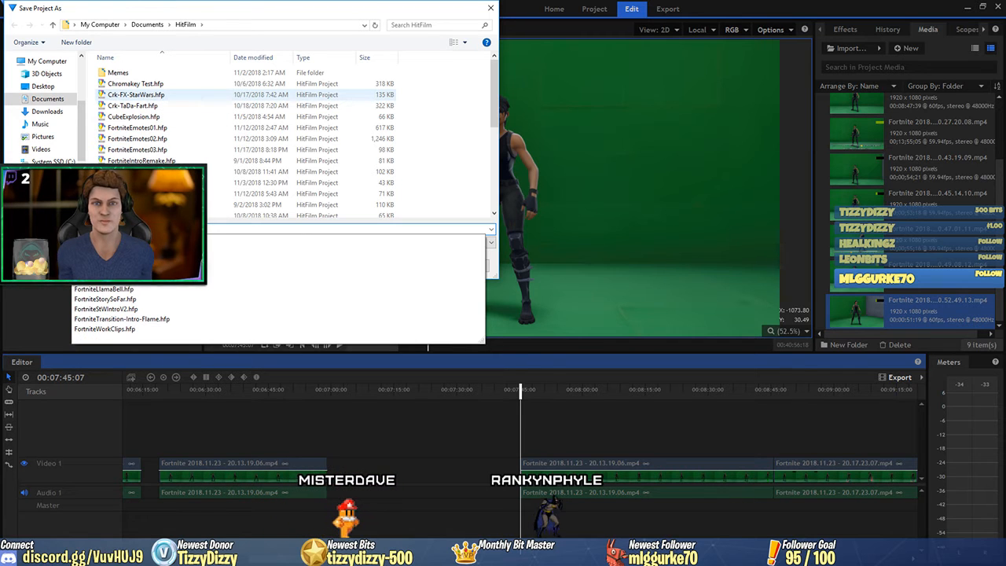
text(E)
key(Return)
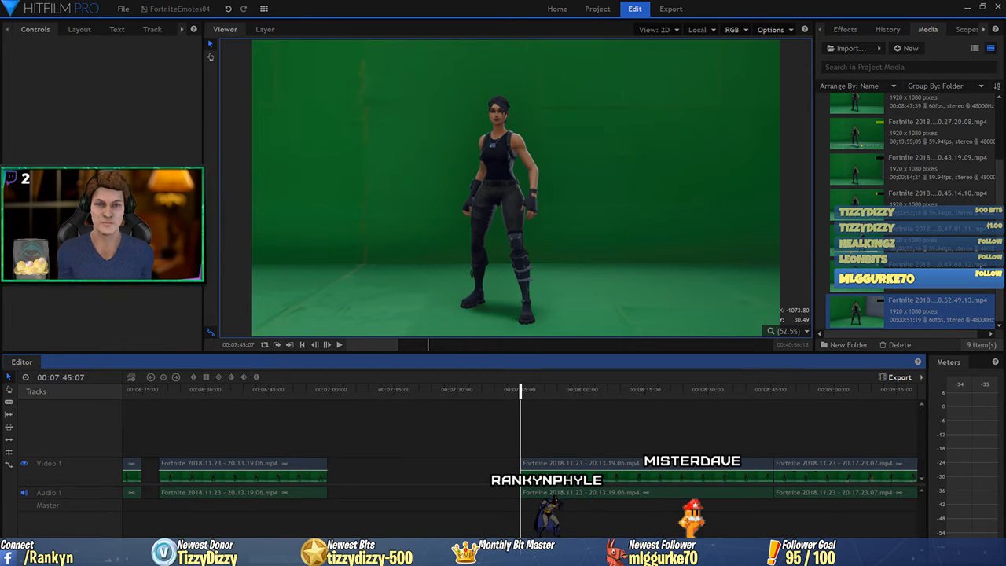
Move the first 20.13.19.06 dance segment to the very start of the timeline.
scroll(519, 464, up, 10)
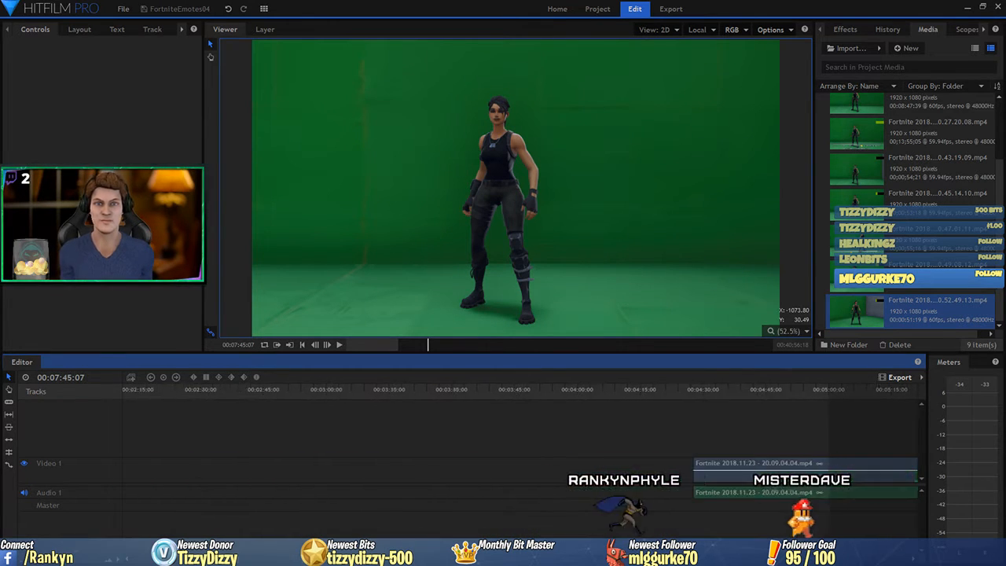
drag(864, 472, 157, 467)
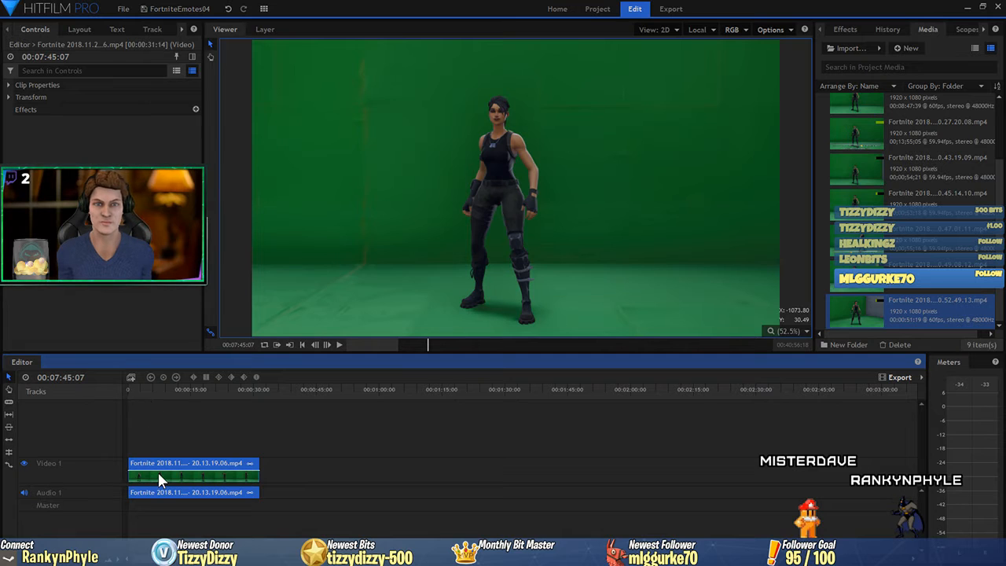
drag(158, 472, 156, 475)
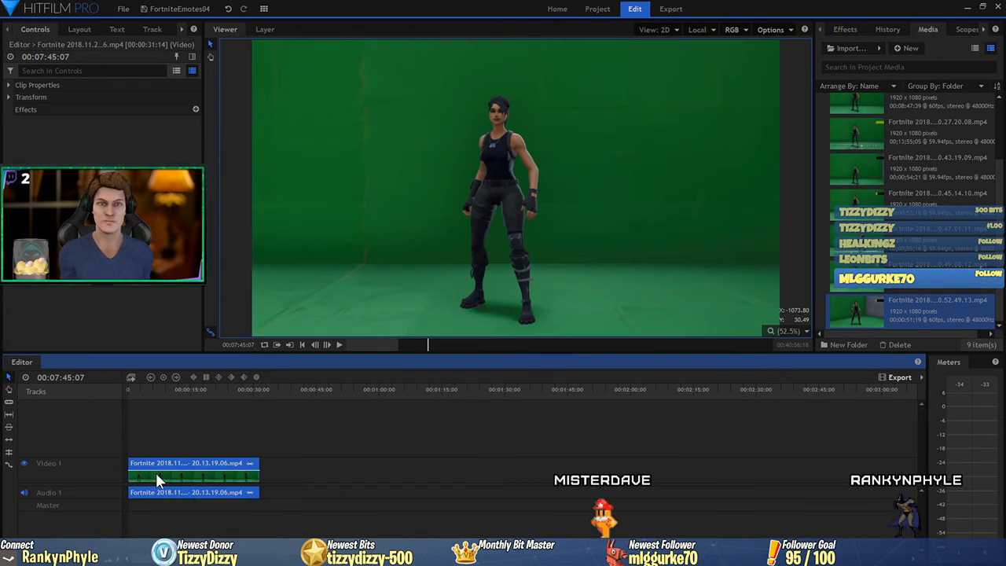
right_click(155, 472)
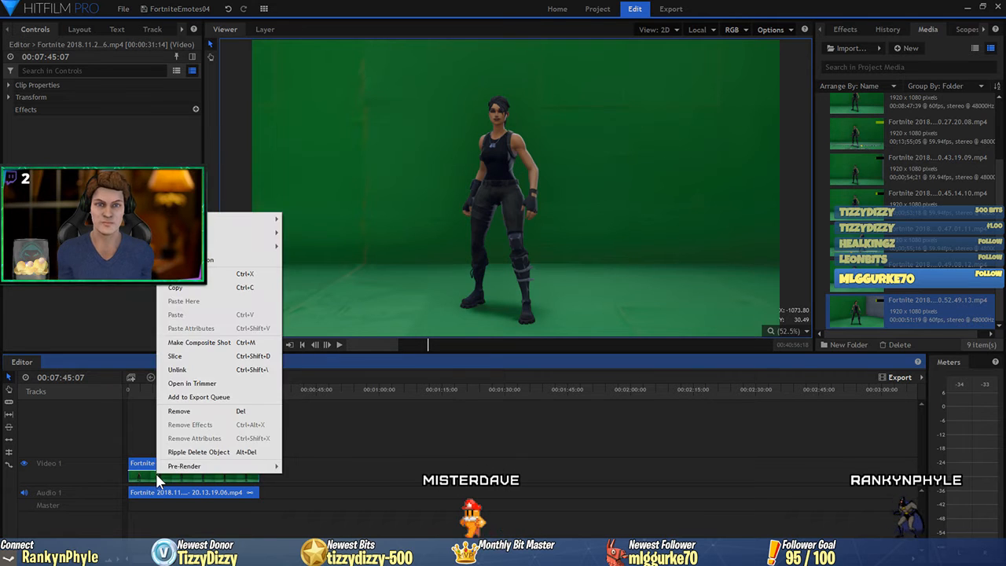
click(206, 342)
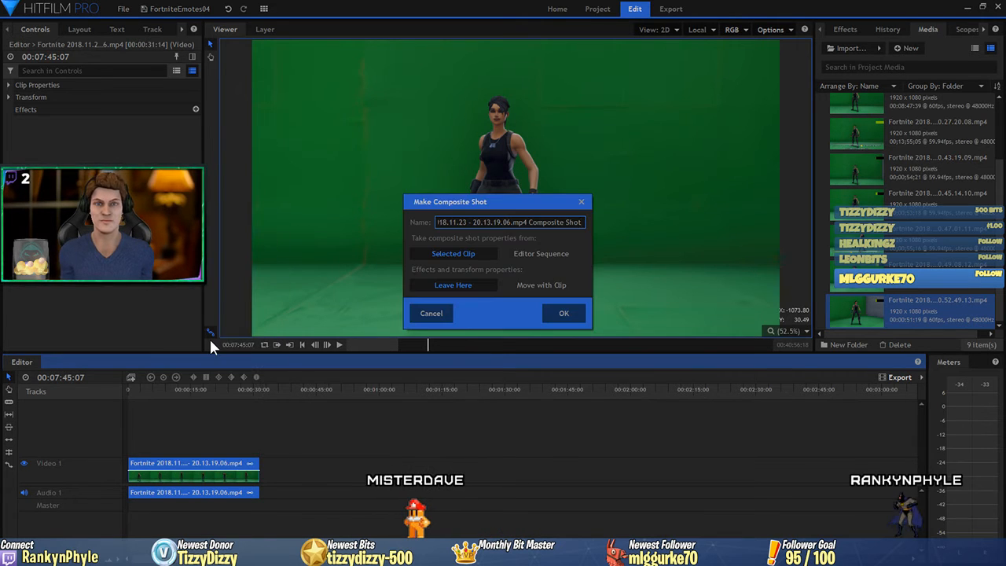
click(437, 315)
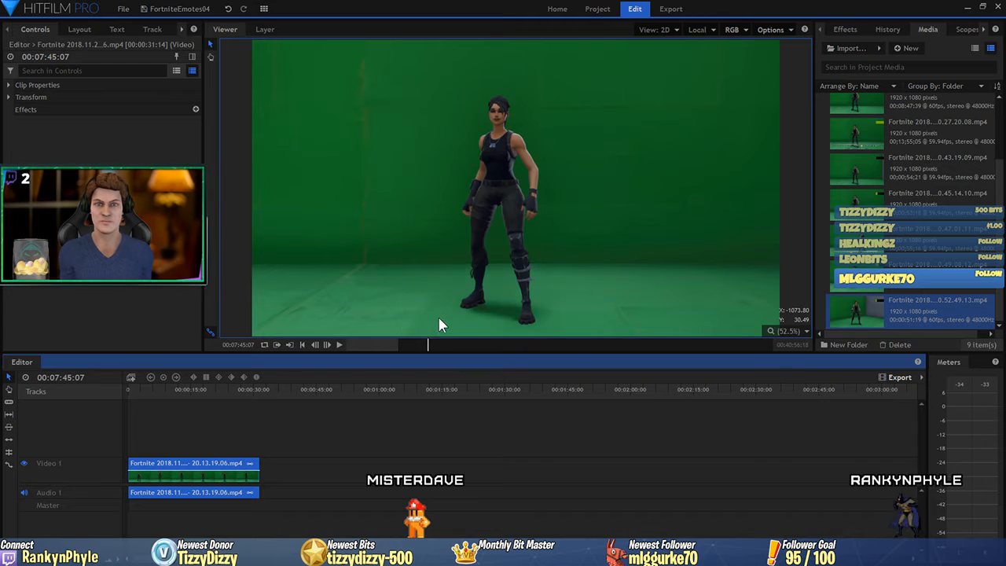
Make a composite shot named BoogieDown Composite Shot from the dance segment, using the selected clip's properties and leaving effects here.
drag(154, 392, 159, 392)
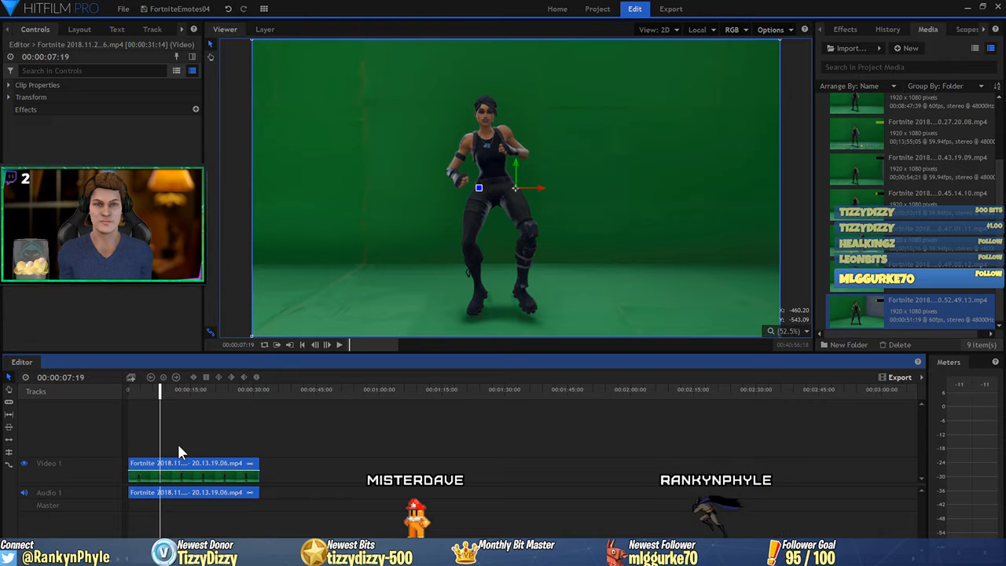
right_click(180, 474)
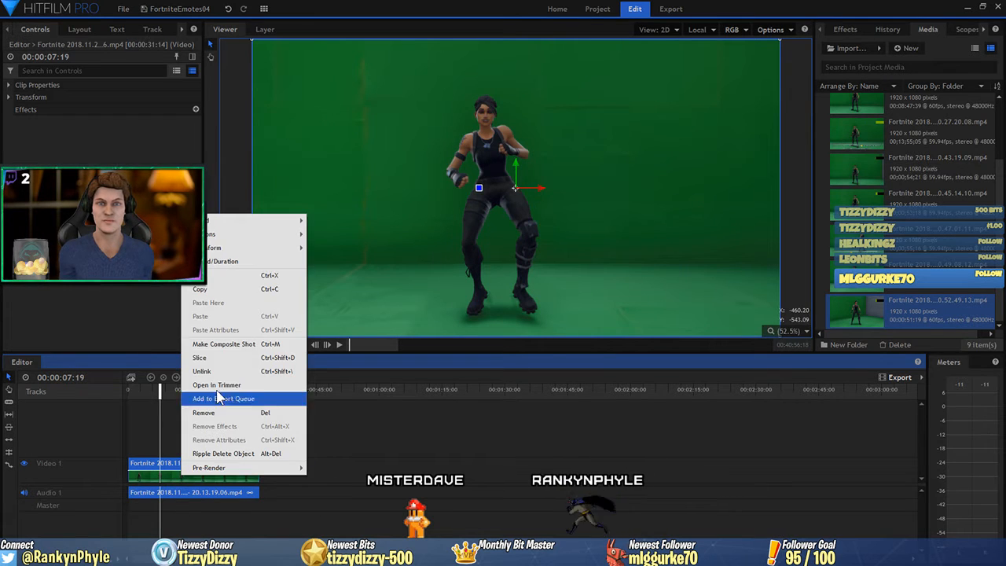
click(222, 343)
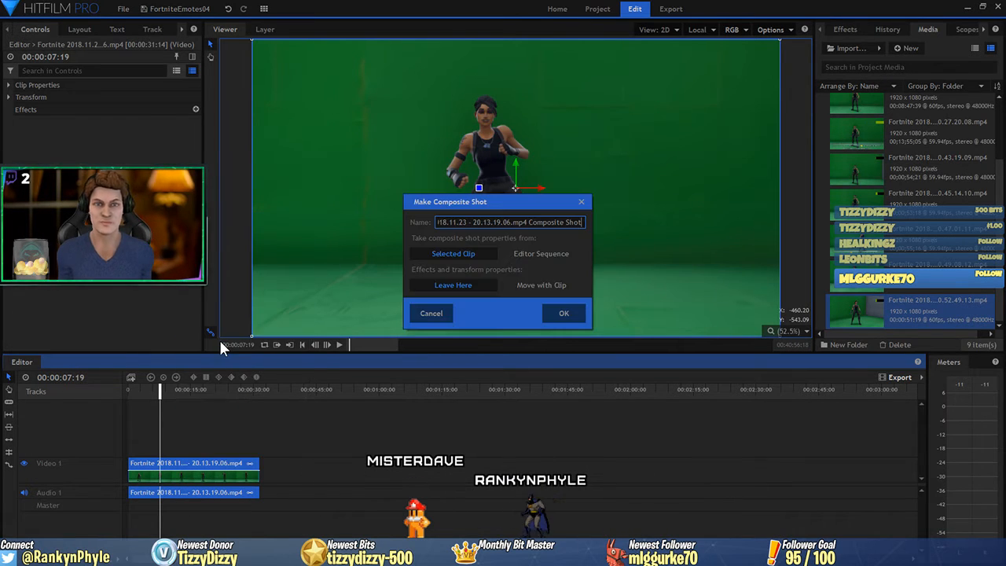
key(ctrl+Left)
key(ctrl+Left)
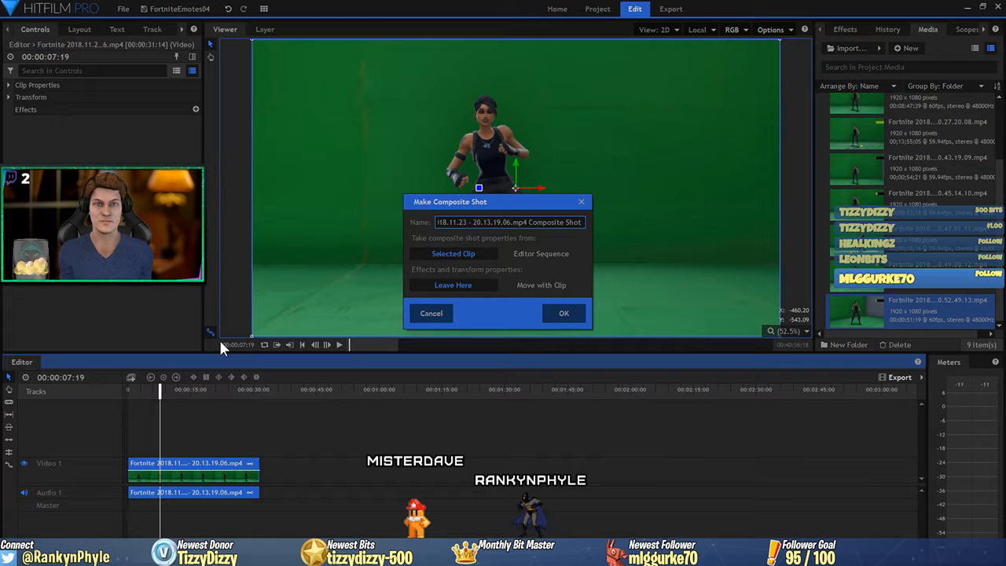
key(shift+Home)
text(BoogieDown)
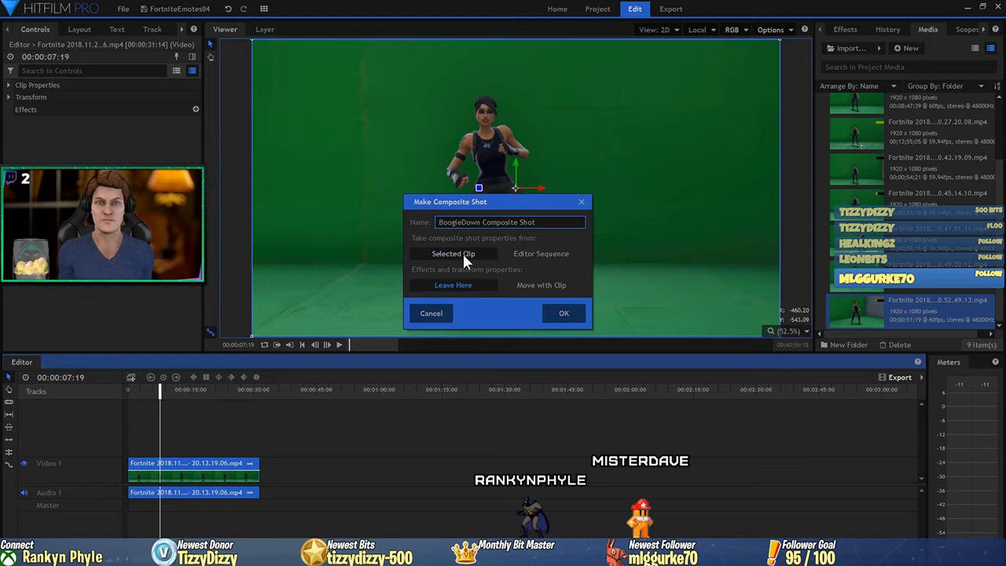
click(572, 315)
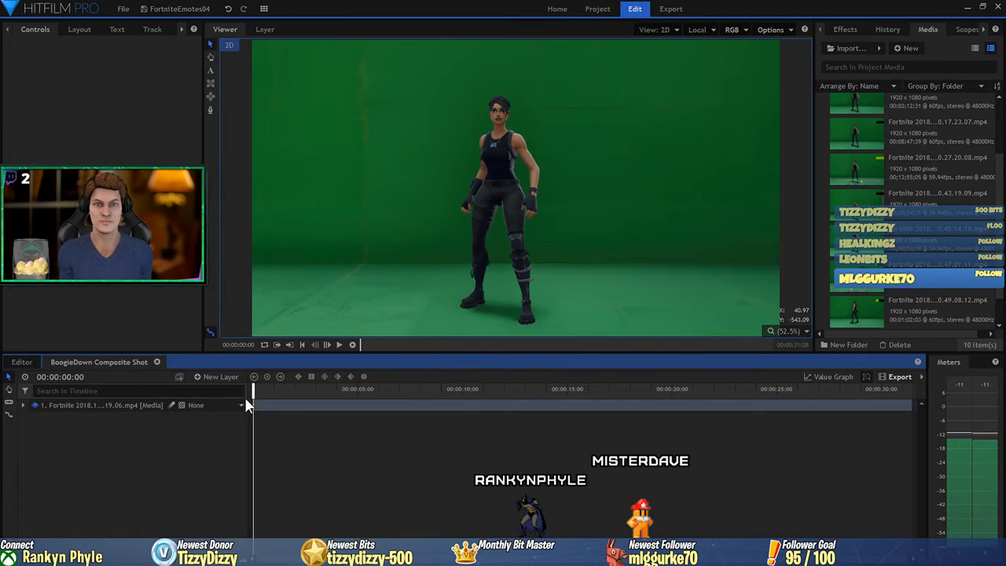
Rename the composite shot's media layer as Boogie Down.
mouse_move(253, 391)
mouse_down()
mouse_move(263, 395)
mouse_move(244, 401)
mouse_up()
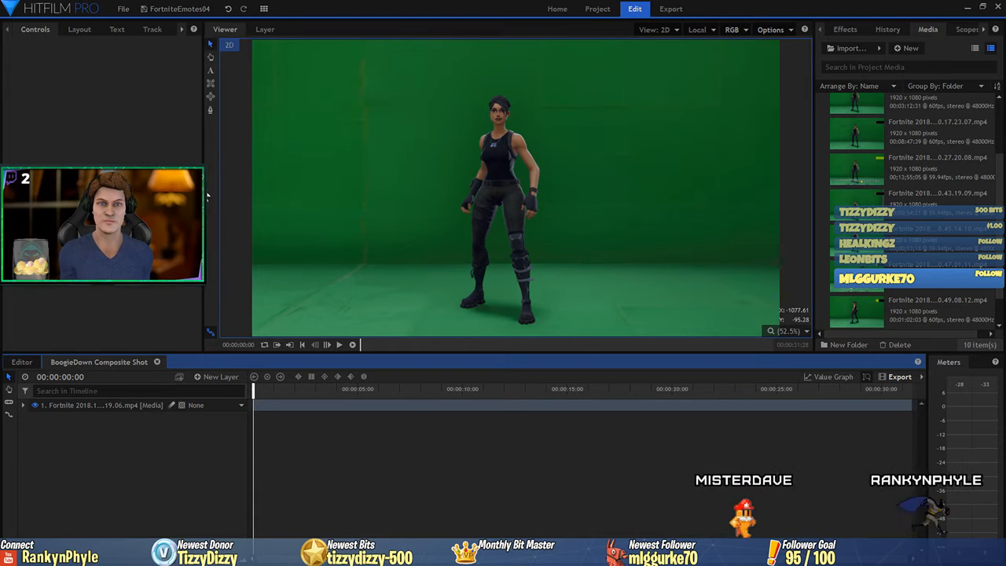
right_click(115, 406)
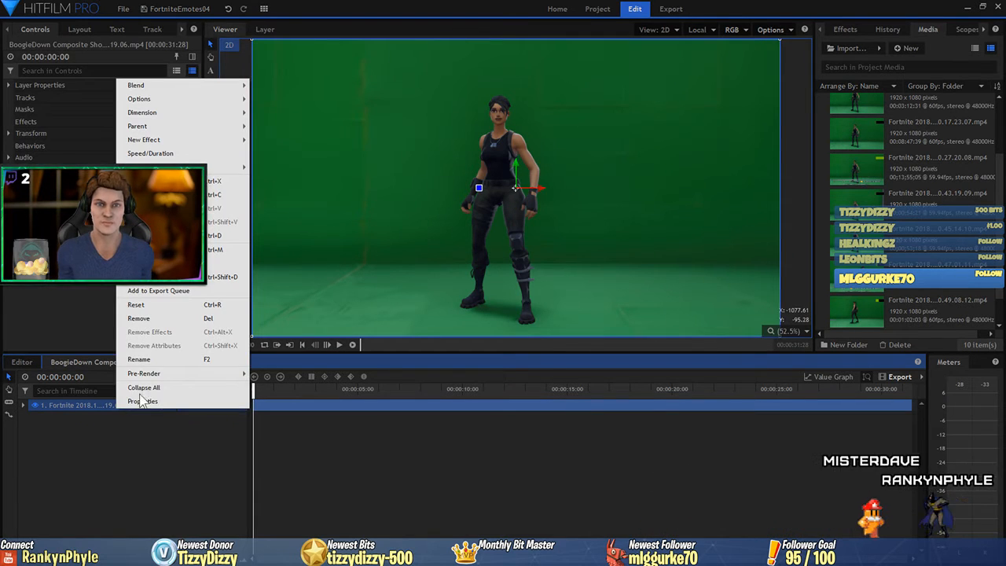
click(140, 359)
text(G)
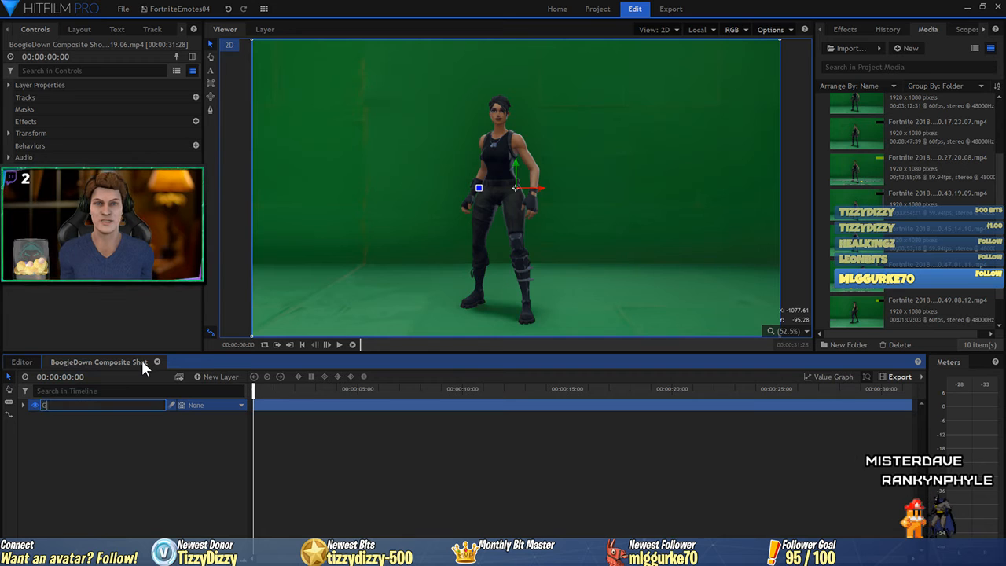
text(oogle)
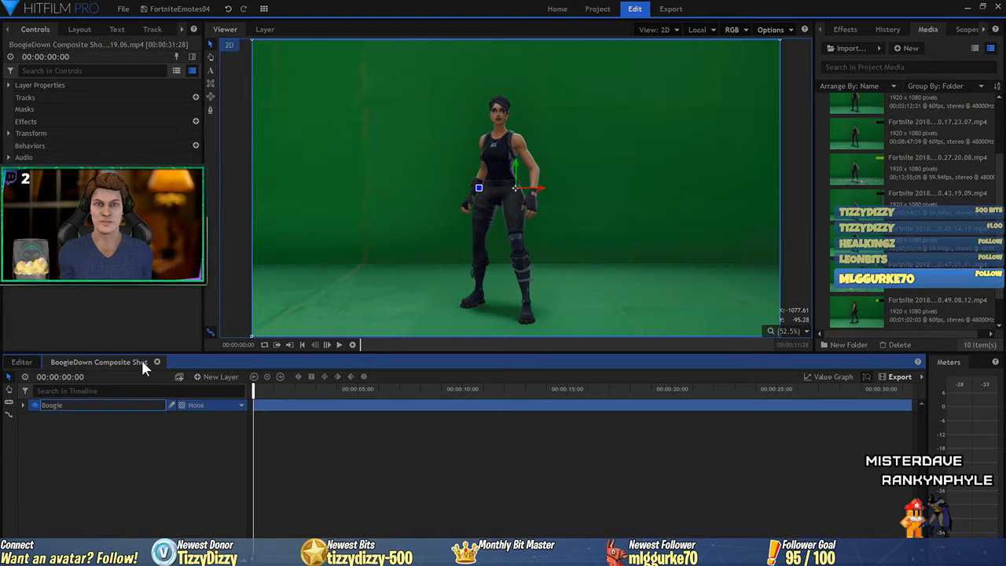
text(Down)
key(Return)
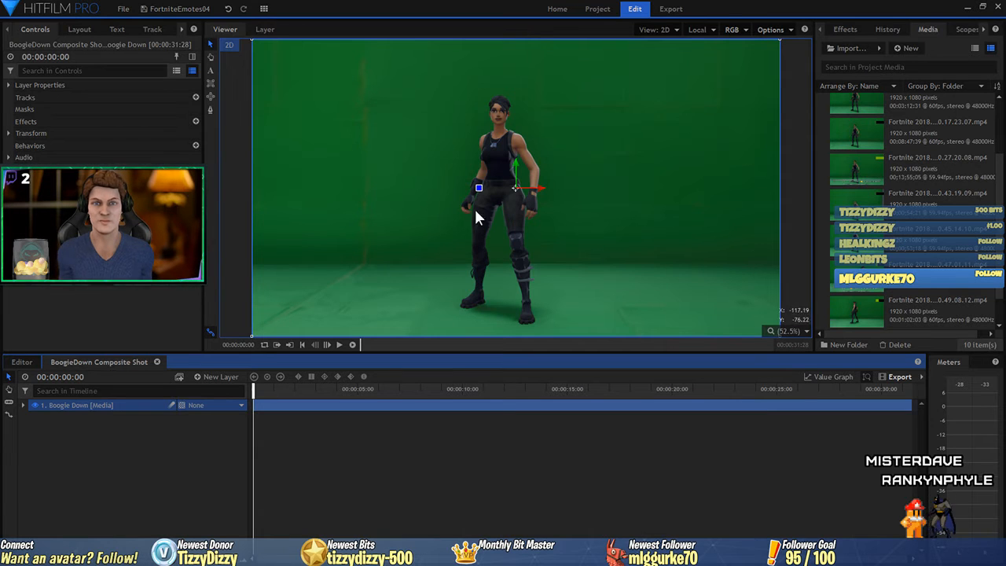
Find the Chroma Key effect by searching for "chroma" and apply it to the Boogie Down layer.
click(846, 25)
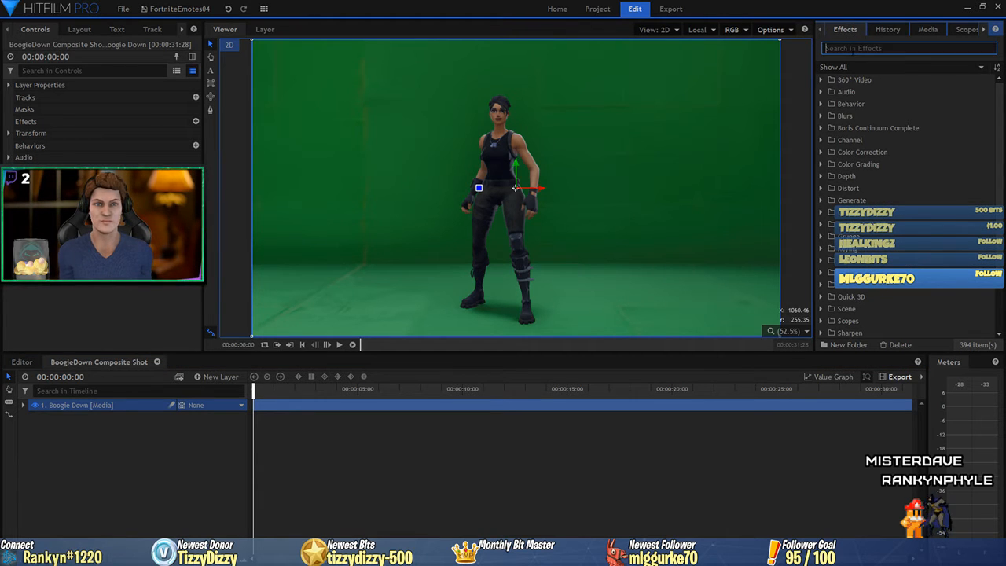
text(chroma)
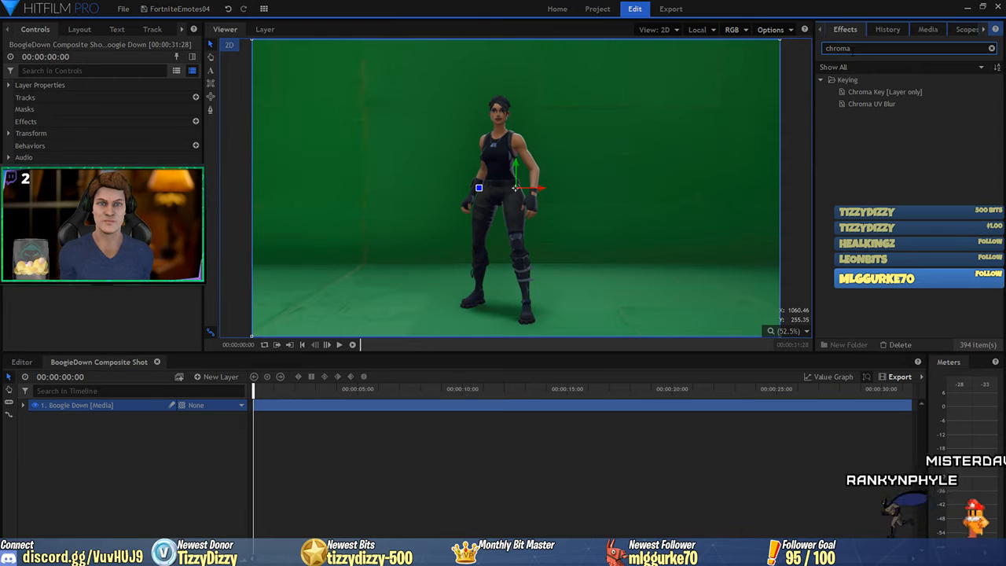
drag(854, 94, 108, 406)
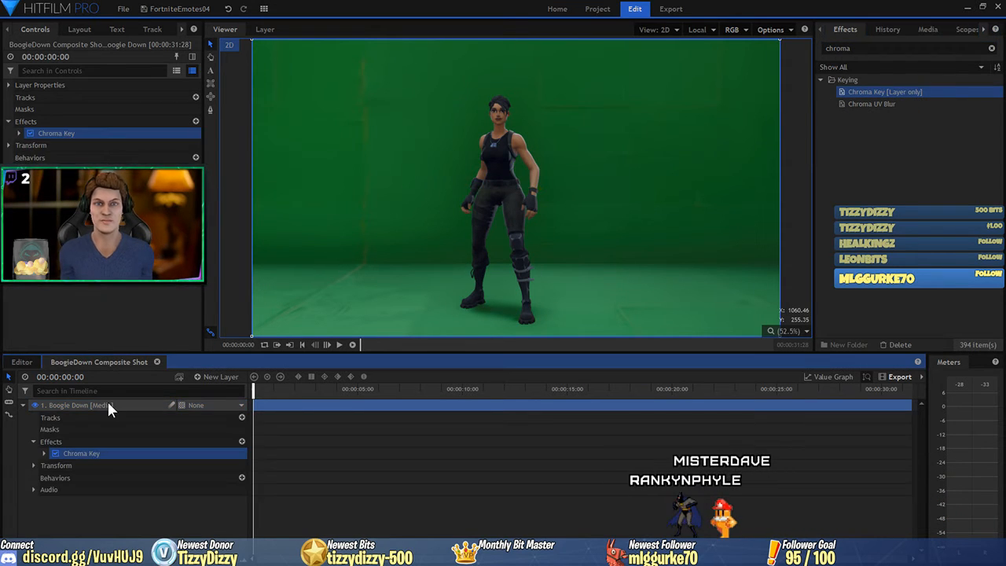
Sample the green backdrop beside the character as the Chroma Key color, about 22, 103, 39.
click(44, 453)
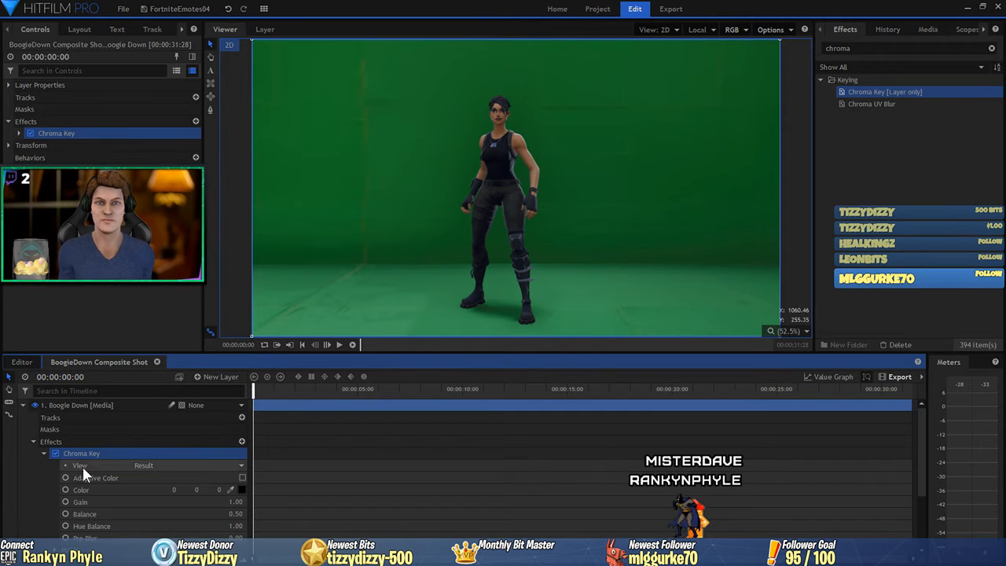
click(230, 488)
click(374, 173)
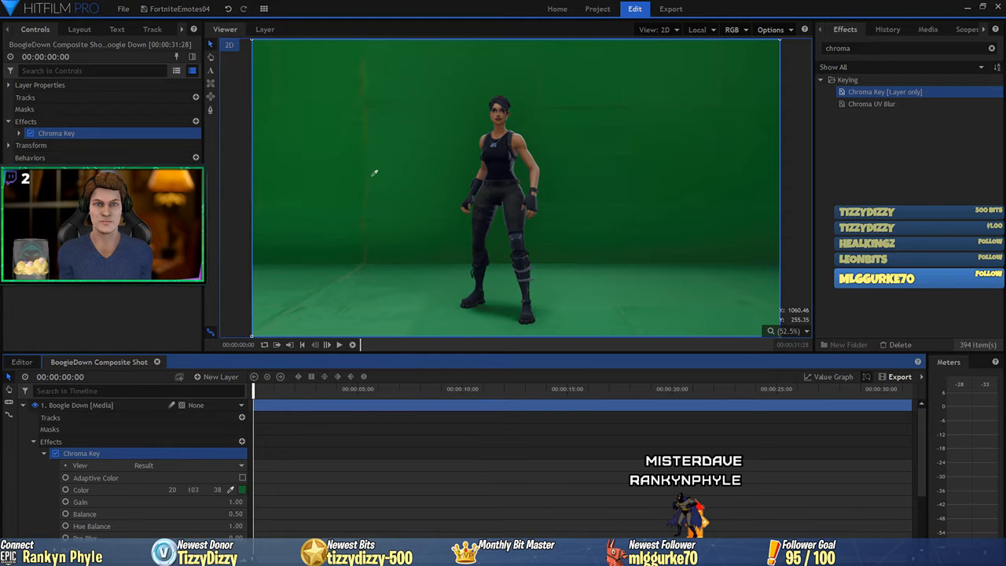
click(376, 173)
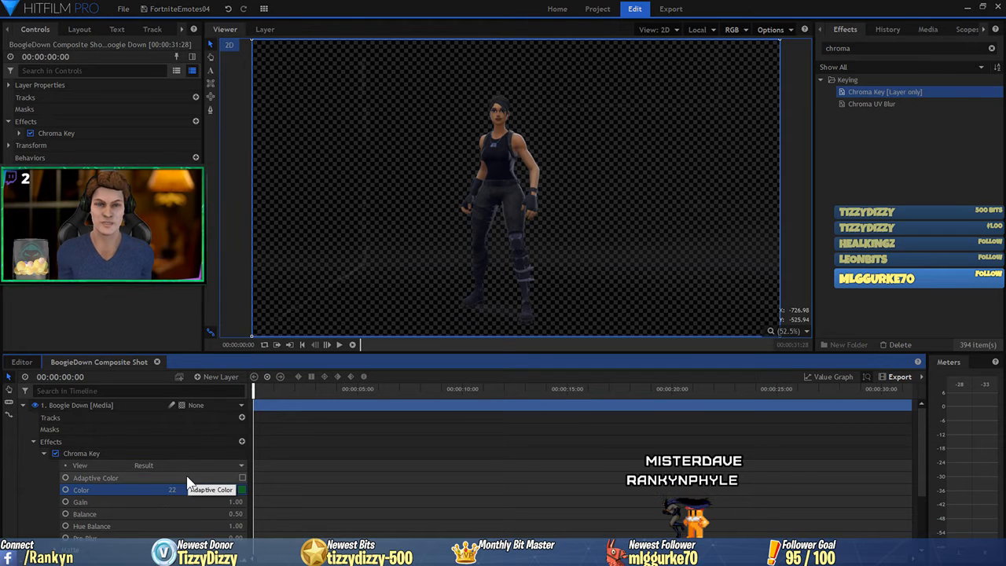
scroll(84, 485, down, 2)
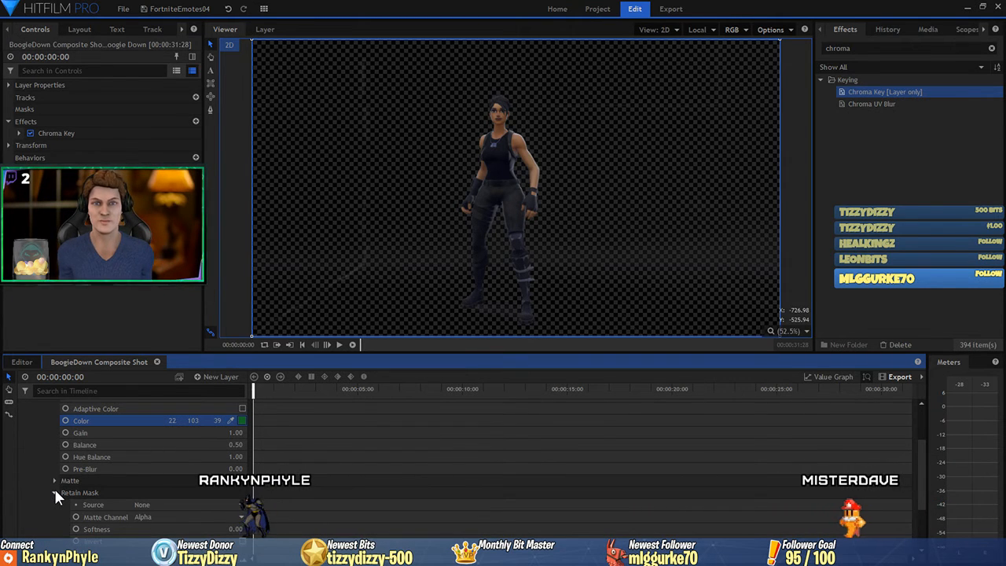
scroll(53, 487, down, 1)
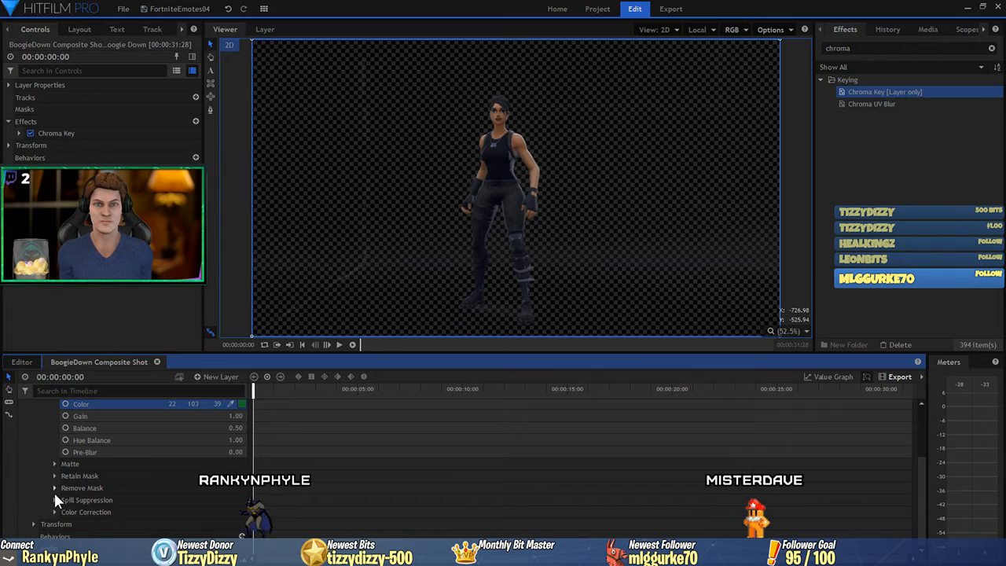
scroll(55, 471, up, 3)
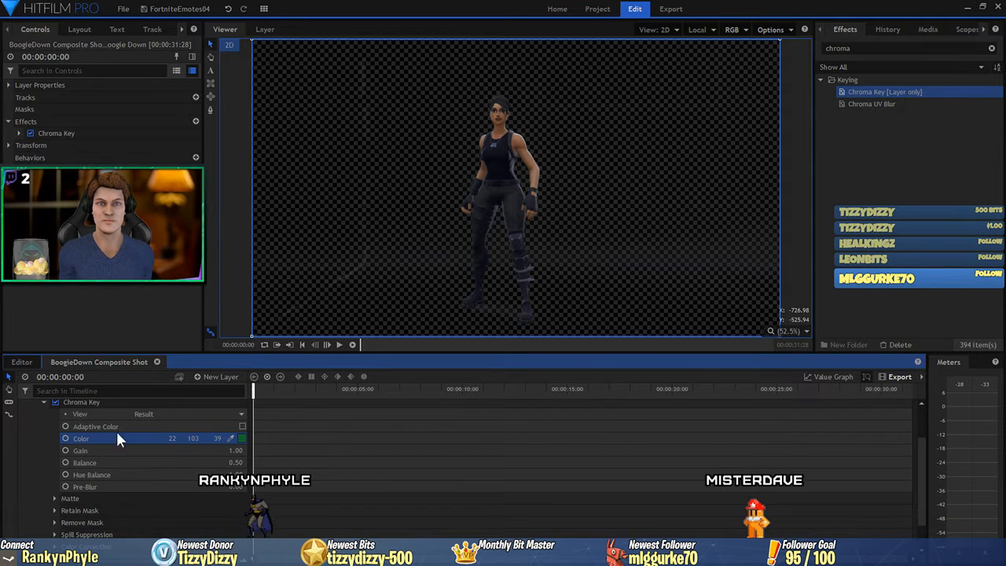
Set the Chroma Key view to Matte and adjust the key color to 52, 94, 46.
click(181, 416)
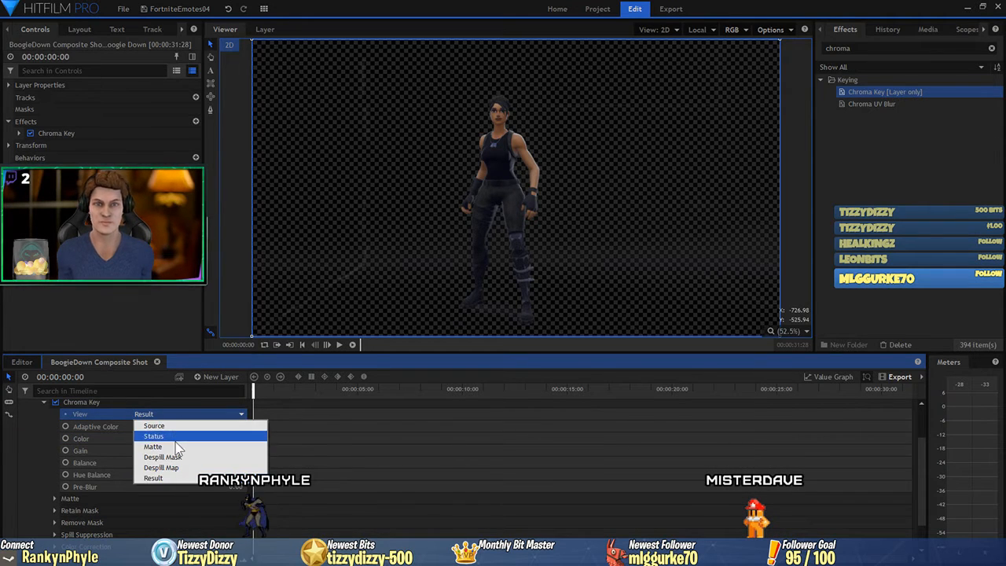
click(174, 442)
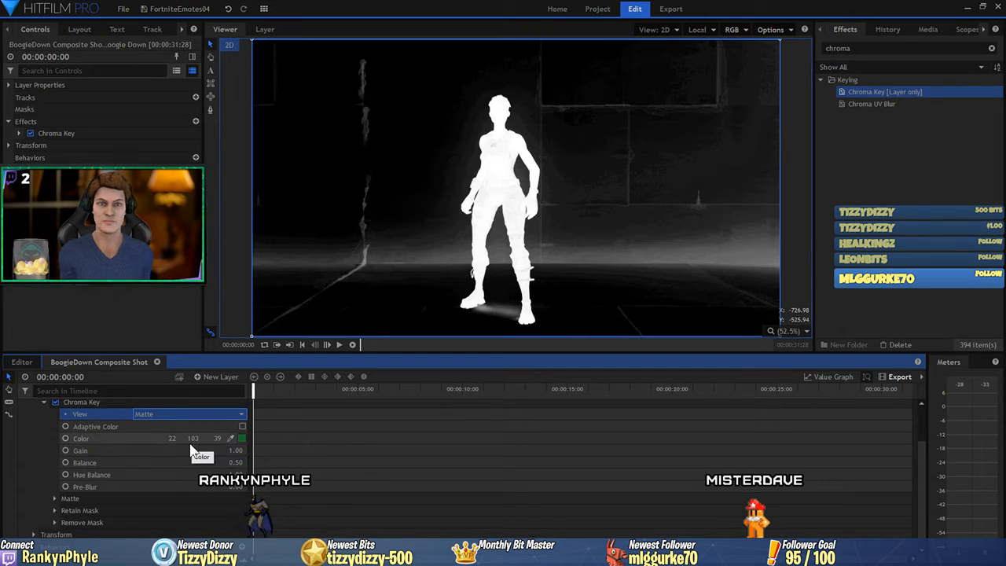
click(189, 440)
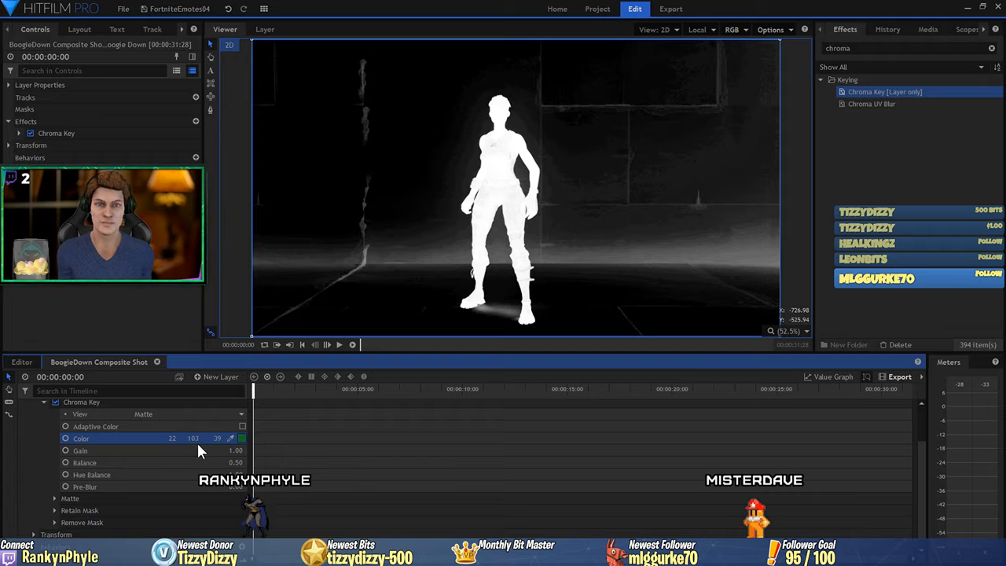
drag(197, 441, 194, 437)
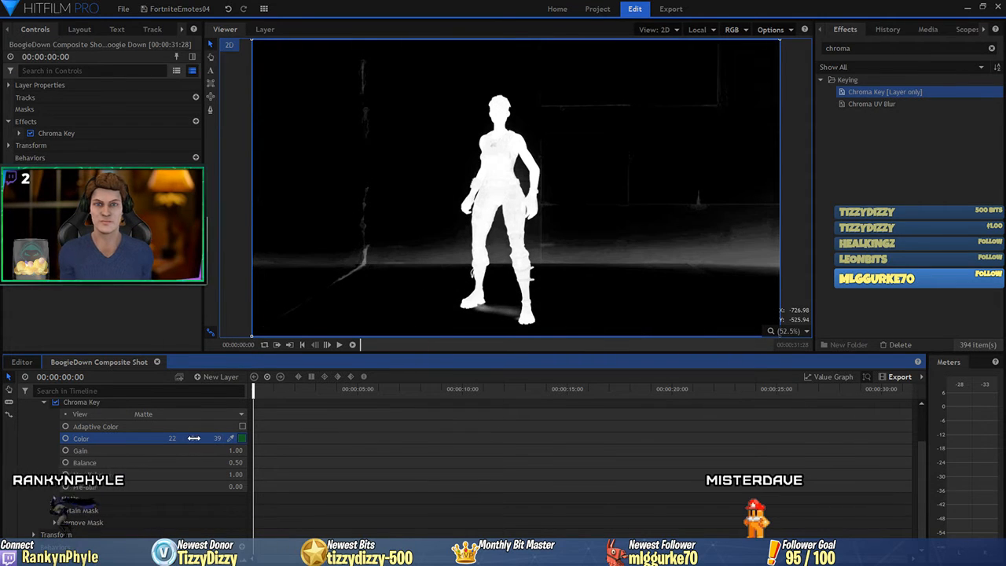
drag(194, 438, 188, 438)
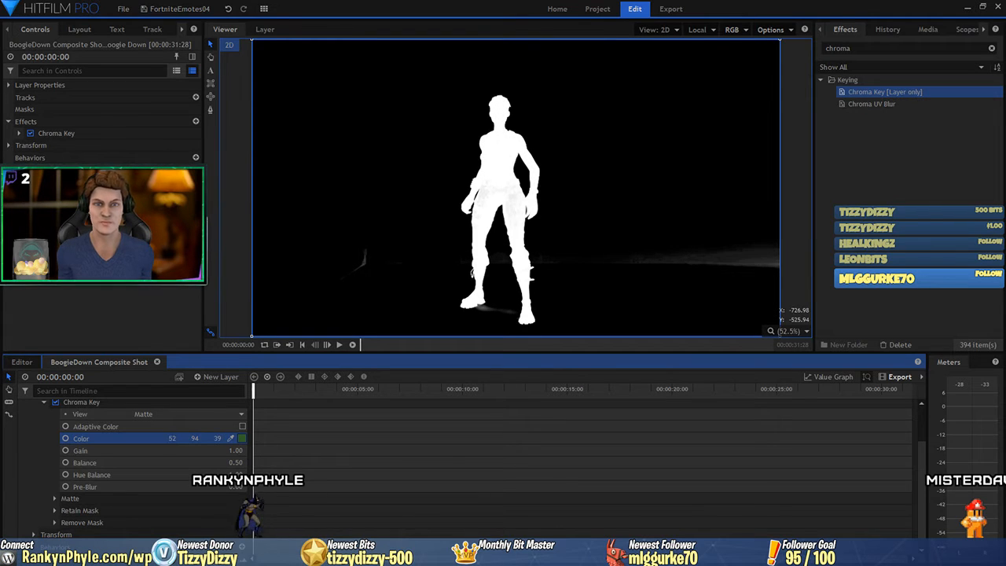
drag(217, 437, 222, 438)
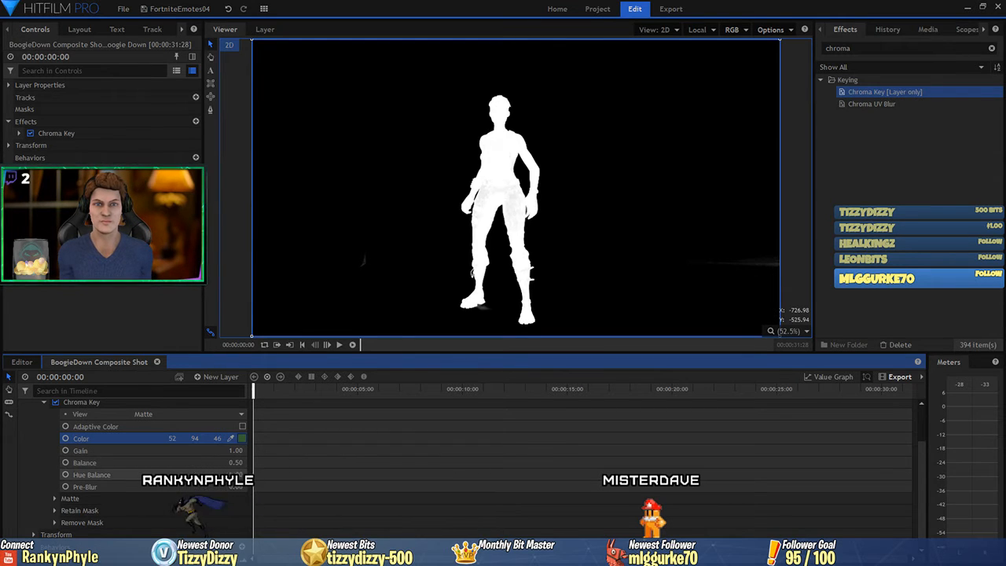
Set the Chroma Key gain to 1.26, the color's red value to 63 and the balance to 0.44.
mouse_move(235, 474)
mouse_down()
mouse_move(189, 474)
mouse_move(235, 474)
mouse_up()
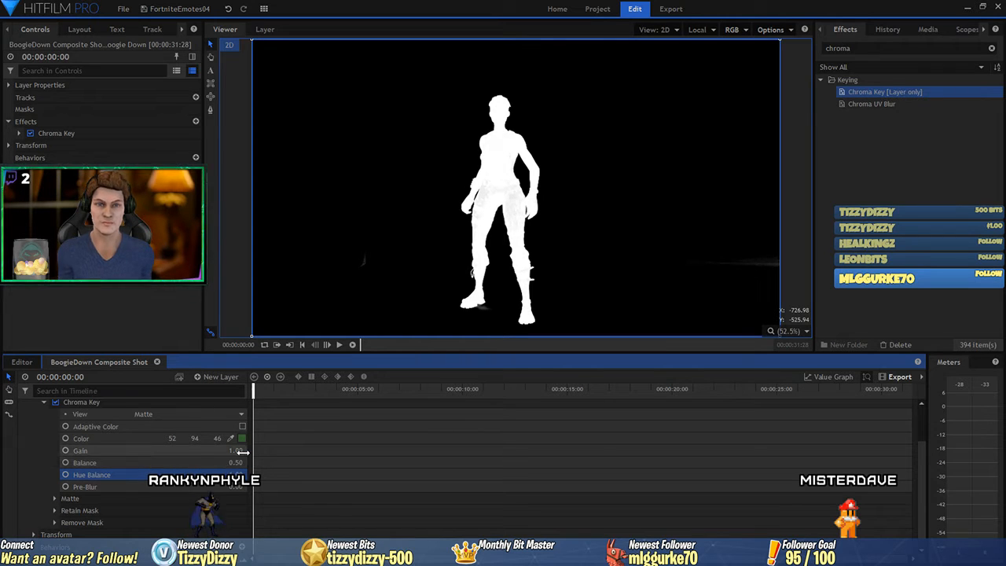
drag(235, 450, 241, 451)
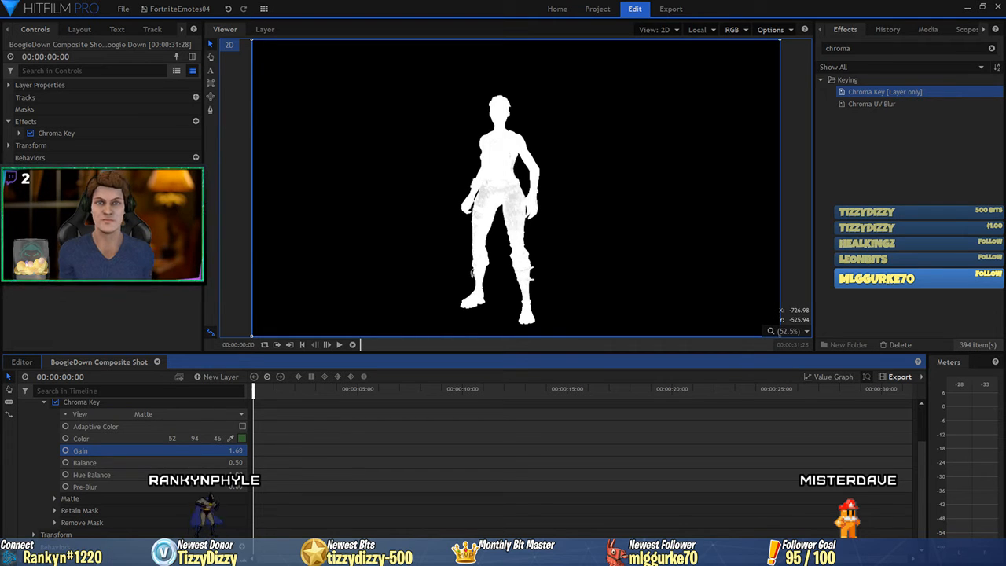
mouse_move(242, 450)
mouse_down()
mouse_move(231, 450)
mouse_move(242, 451)
mouse_up()
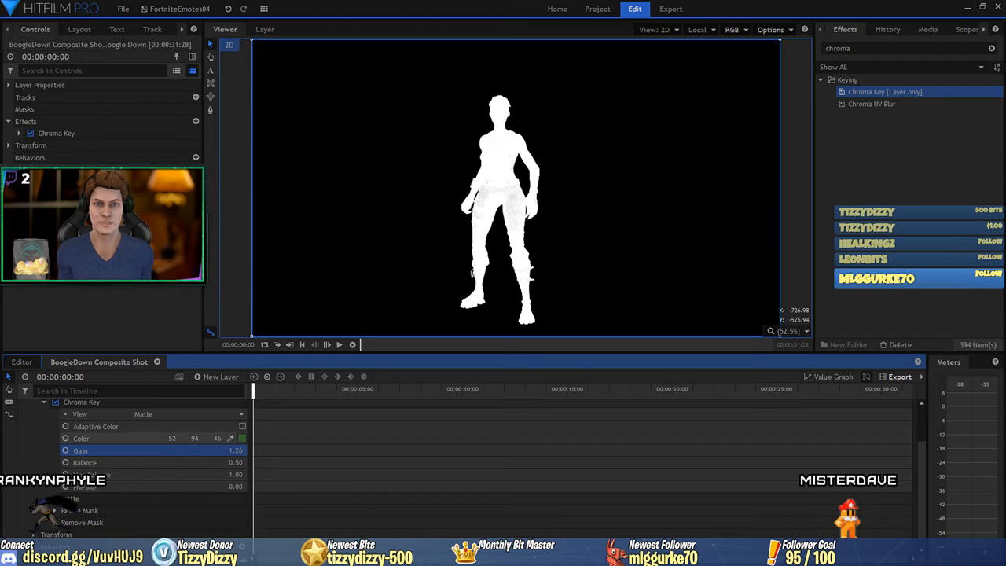
mouse_move(196, 437)
mouse_down()
mouse_move(209, 437)
mouse_move(197, 438)
mouse_up()
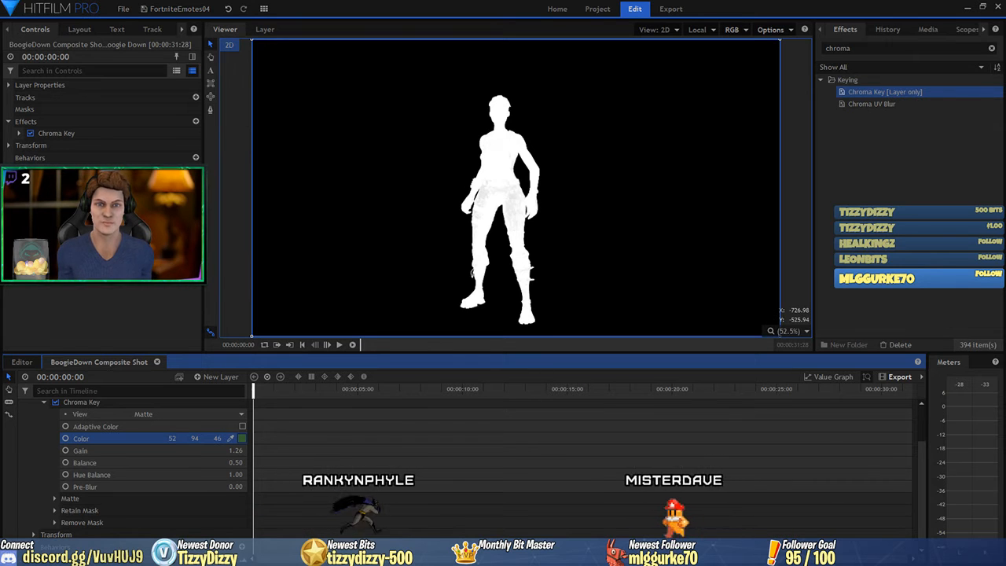
mouse_move(172, 438)
mouse_down()
mouse_move(161, 438)
mouse_move(174, 438)
mouse_up()
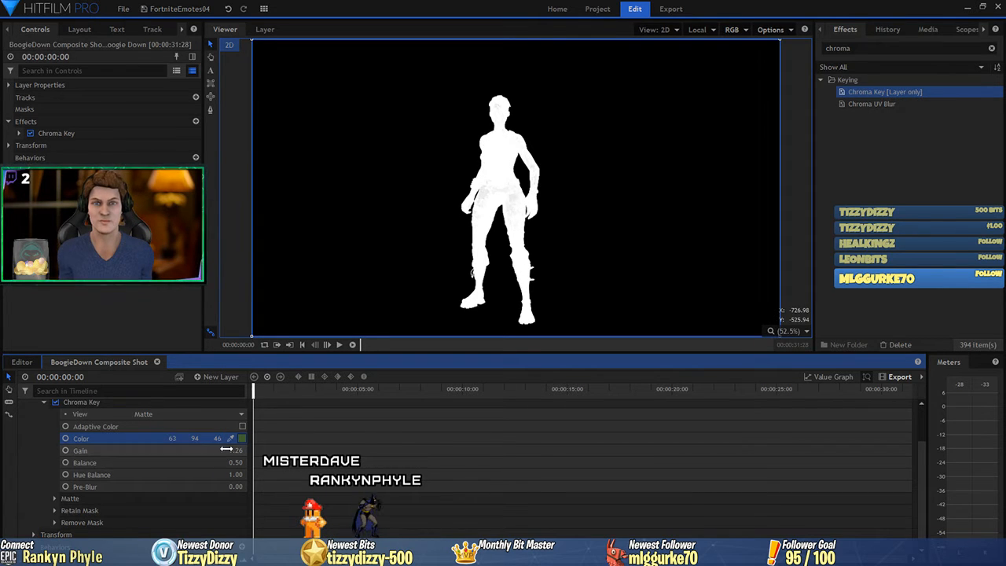
drag(235, 462, 241, 462)
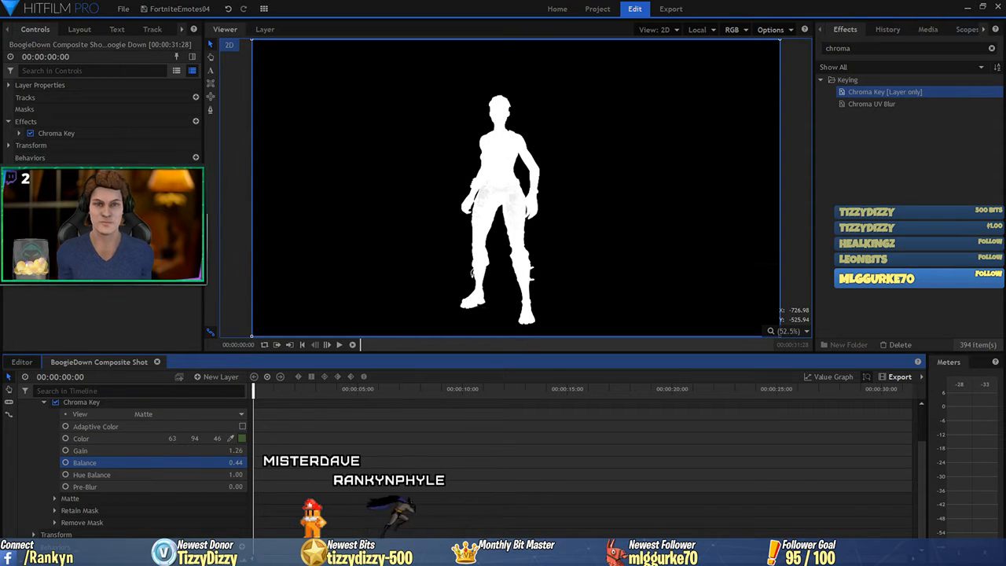
In the Chroma Key's Matte settings, set Clip Background to 0.14 and Clip Foreground to 0.85.
click(55, 496)
scroll(48, 483, down, 1)
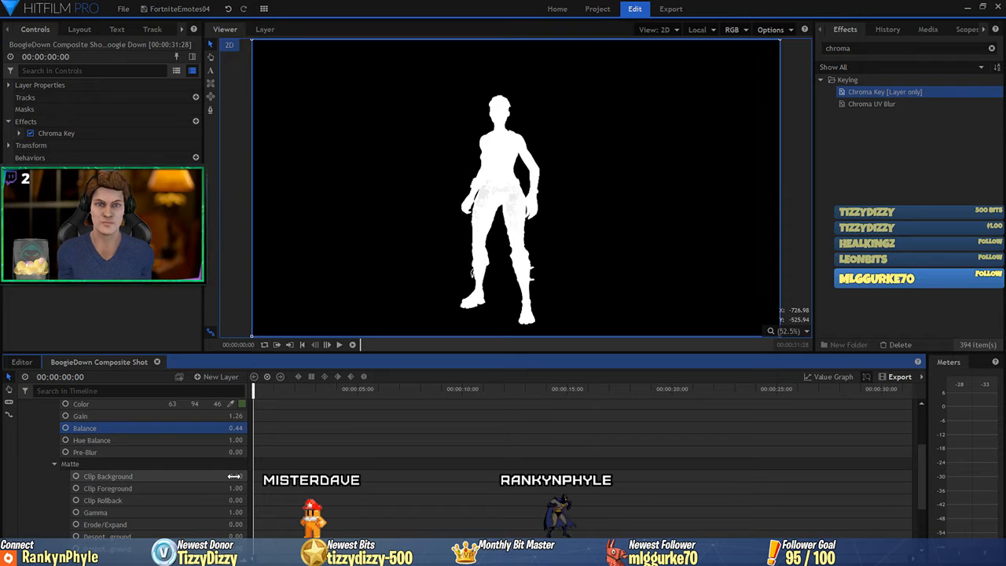
drag(232, 476, 242, 476)
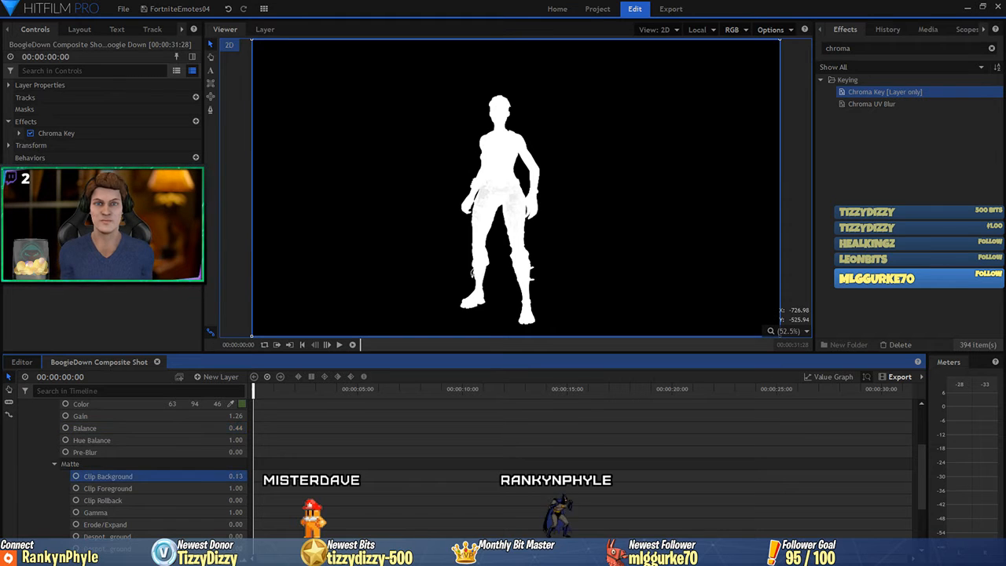
click(239, 488)
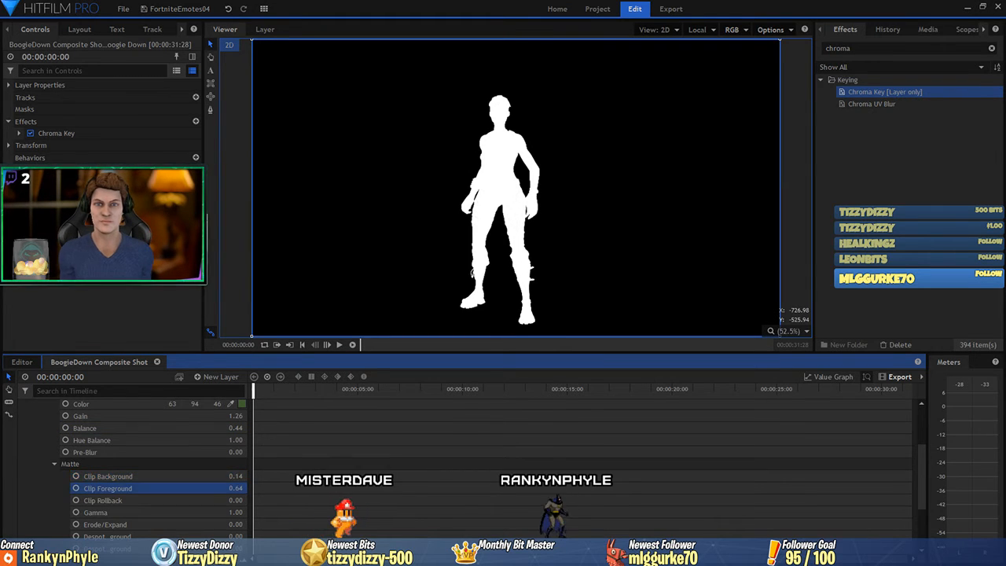
drag(238, 488, 219, 488)
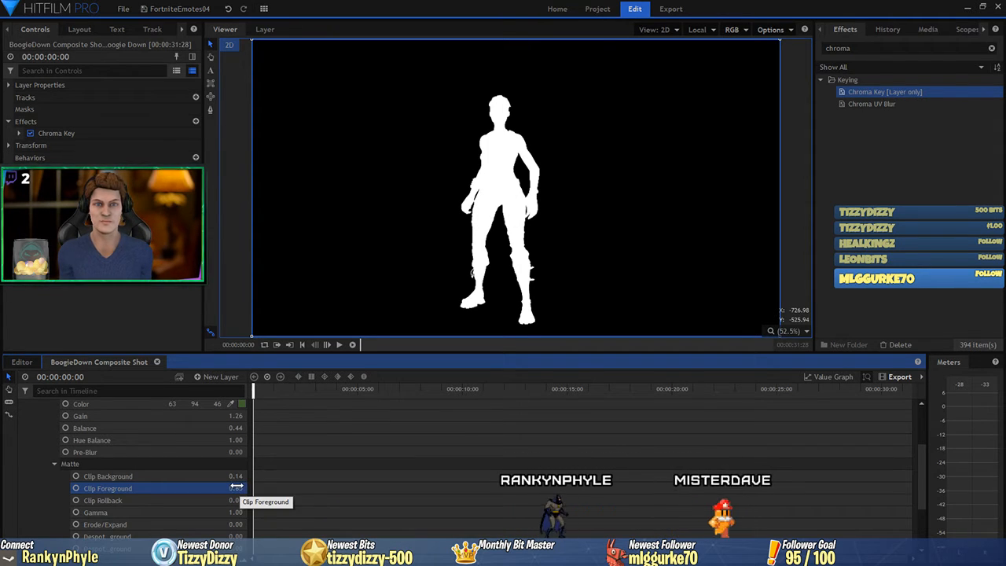
Reset all settings of the Chroma Key effect on the Boogie Down layer.
scroll(215, 478, up, 1)
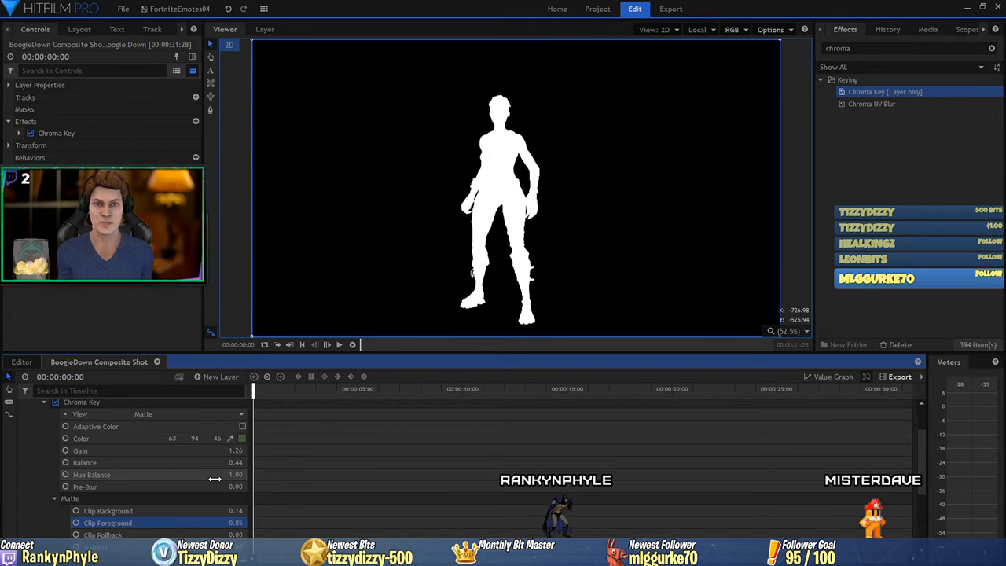
scroll(189, 456, up, 1)
click(175, 439)
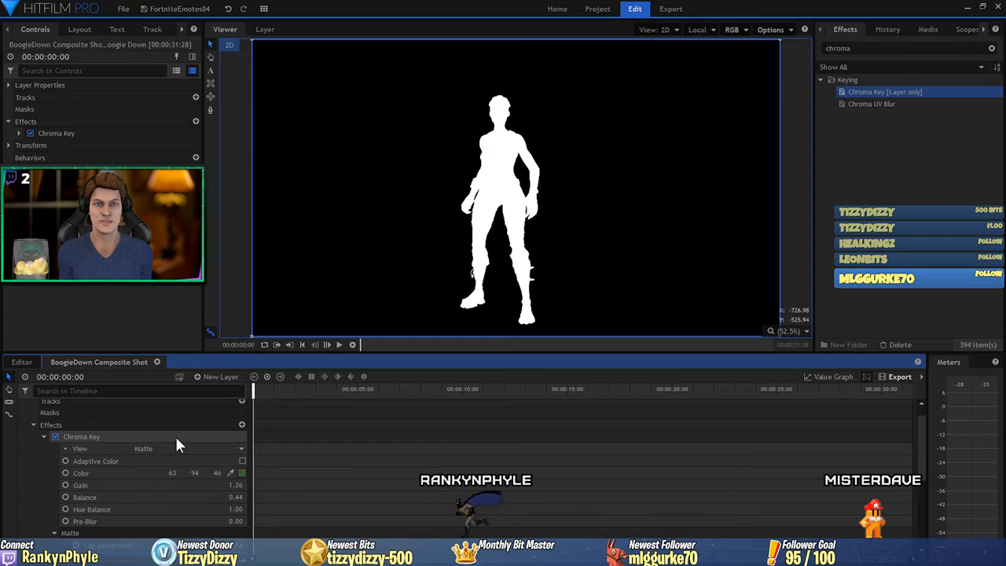
right_click(176, 442)
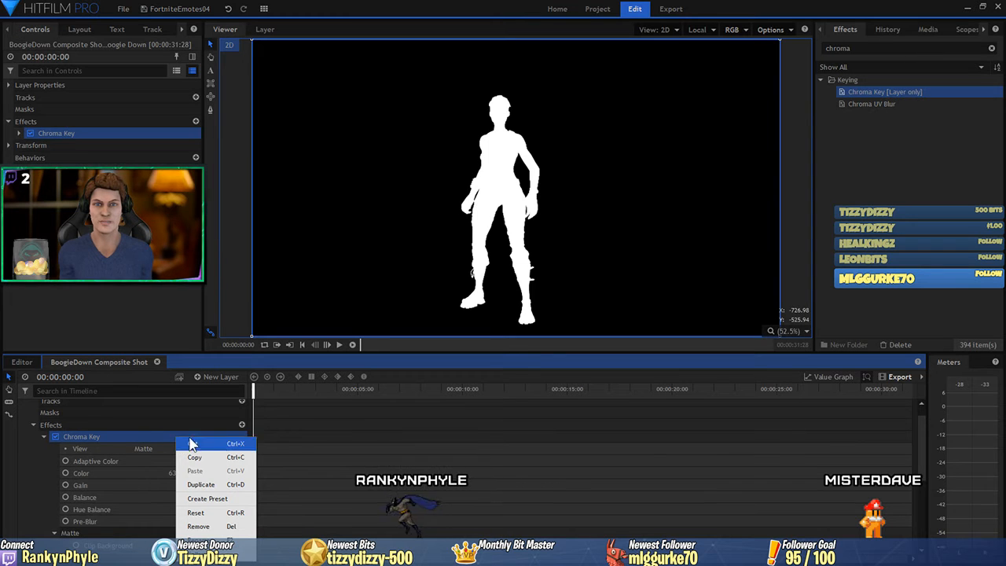
click(196, 512)
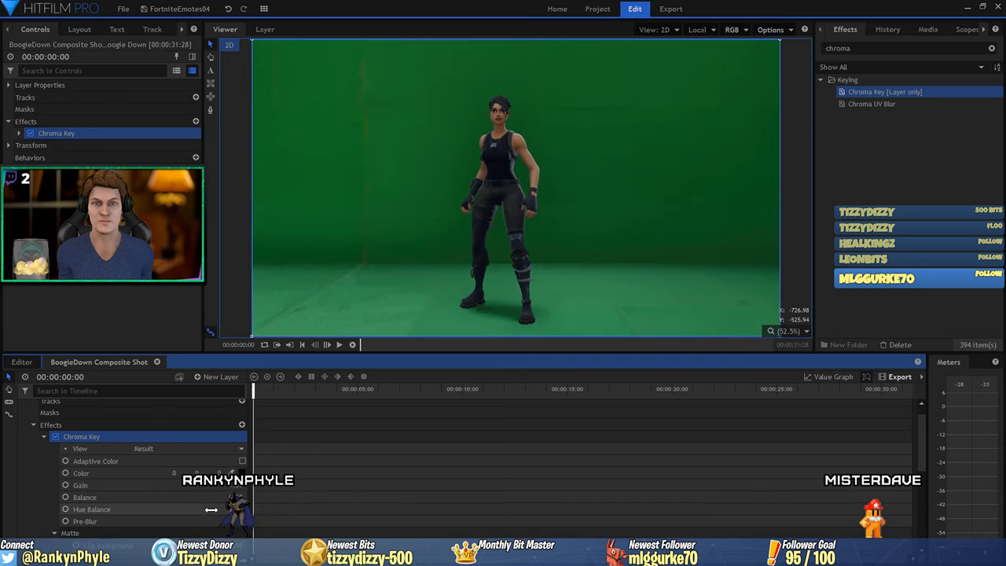
Sample a darker green of the backdrop as the Chroma Key color, about 13, 92, 33.
click(233, 473)
click(359, 236)
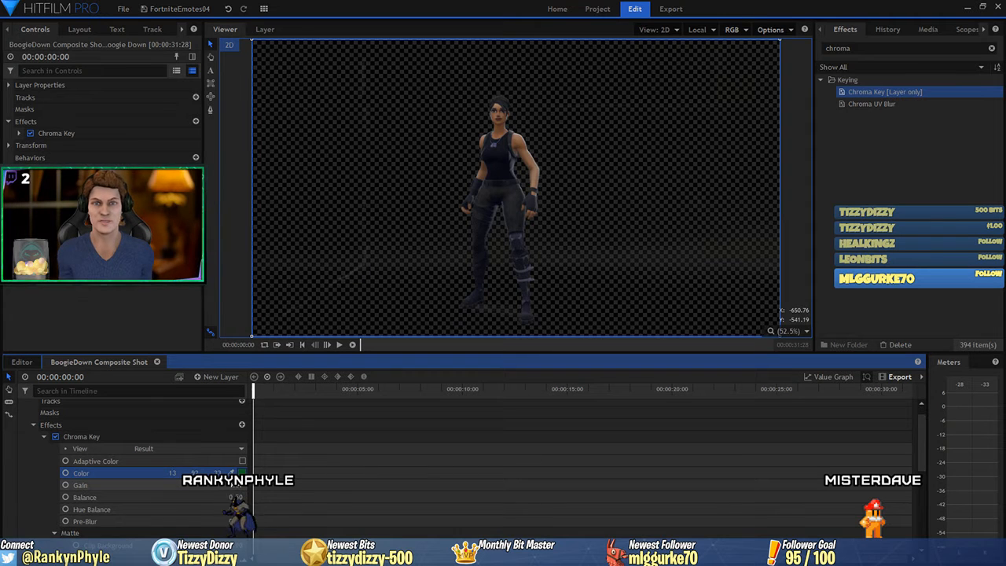
Set the Chroma Key view to Matte, with Clip Background at 0.59 and Clip Foreground at 0.78.
scroll(240, 425, down, 2)
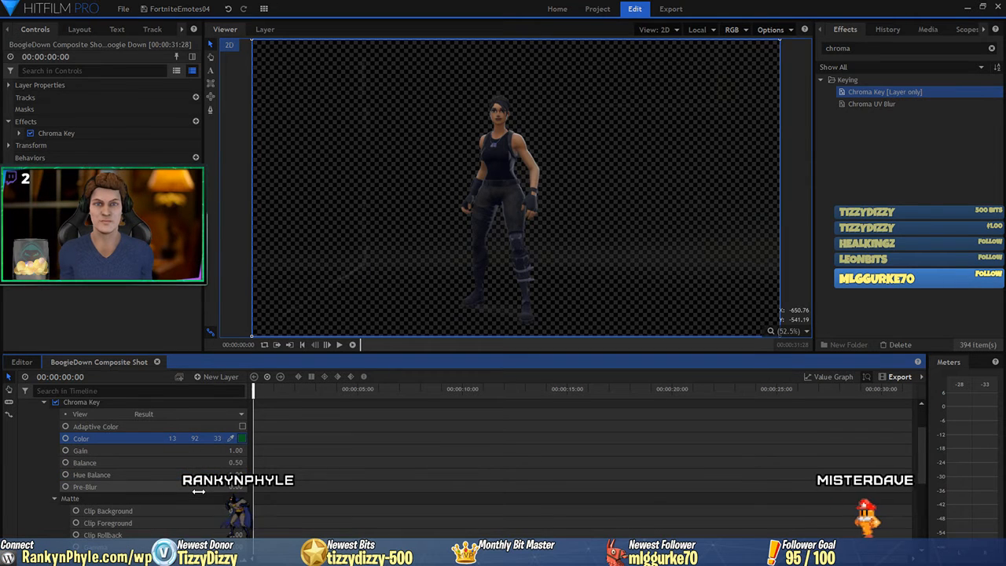
click(239, 418)
click(221, 445)
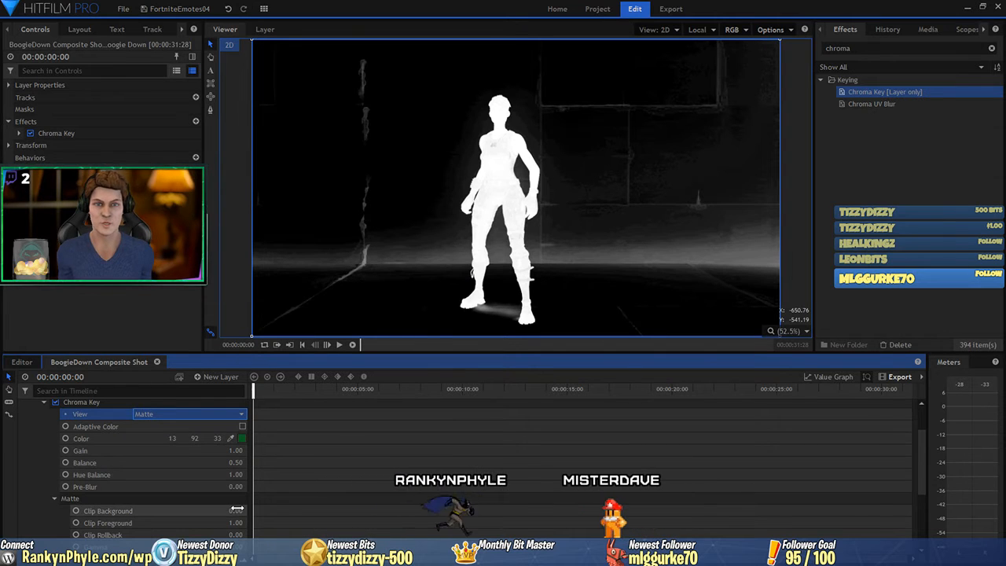
drag(237, 509, 273, 509)
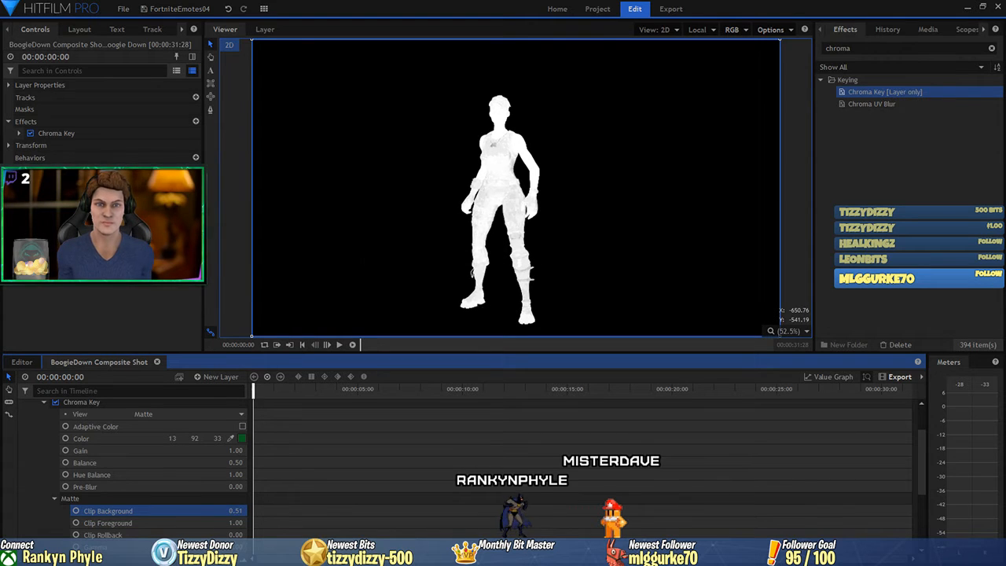
drag(236, 510, 227, 522)
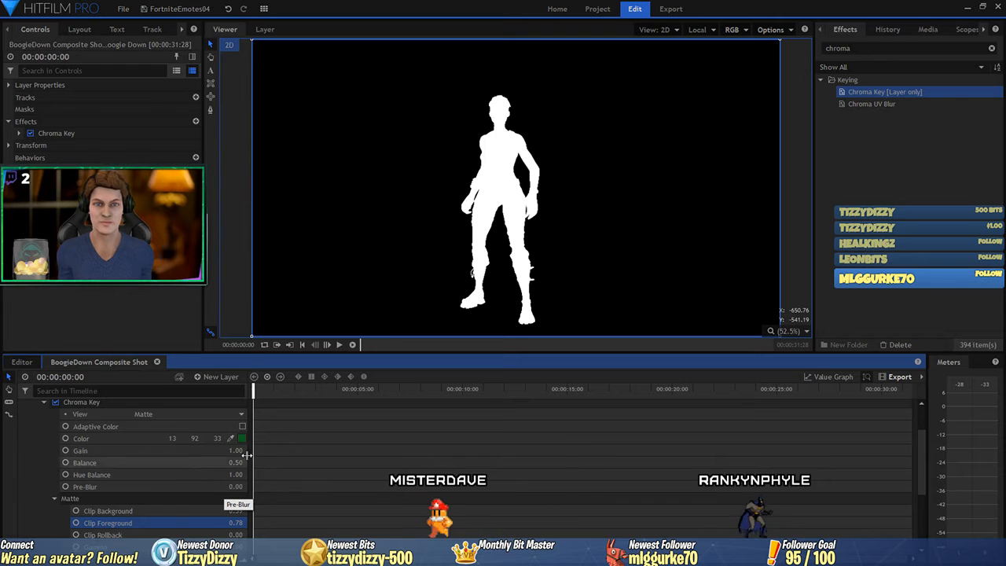
Fine-tune the Chroma Key color to 28, 80, 33 while checking the matte on frames in the clip's first second or so.
click(259, 390)
drag(259, 390, 266, 391)
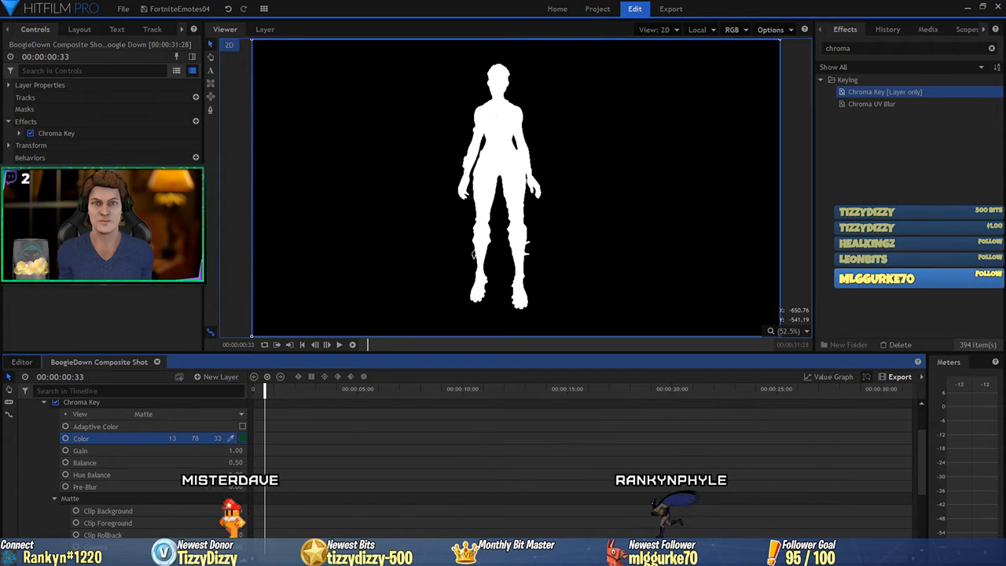
click(253, 395)
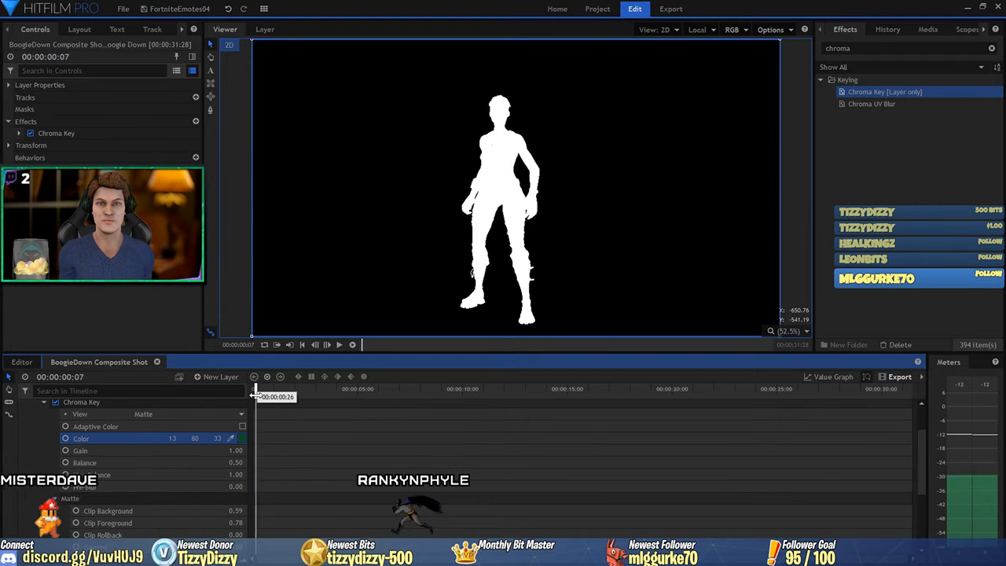
click(254, 395)
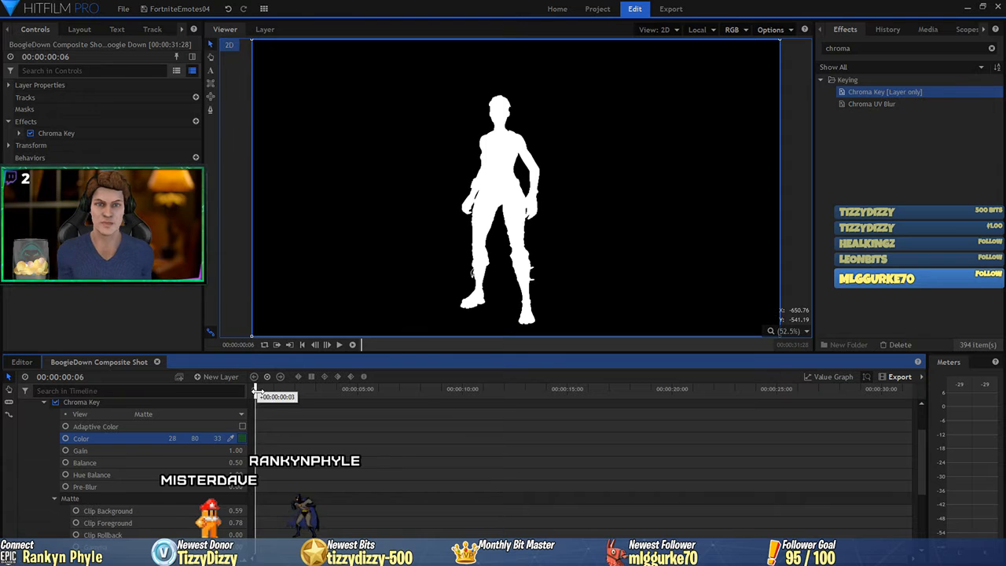
drag(255, 391, 276, 396)
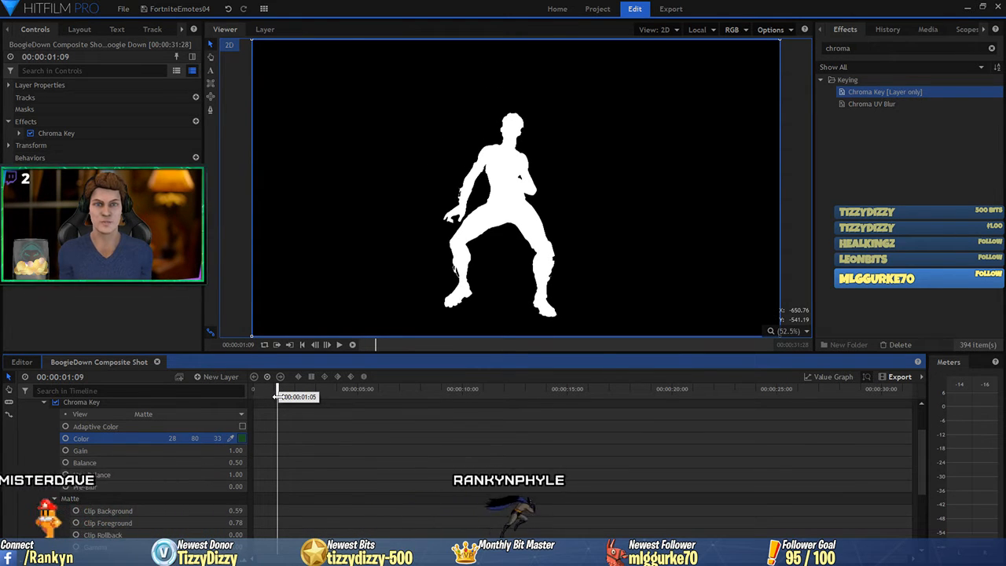
Try adjusting Clip Rollback and lowering Gain to about 0.54 on the frame at 00:00:01:45, and reset Gain to its default.
drag(277, 396, 291, 394)
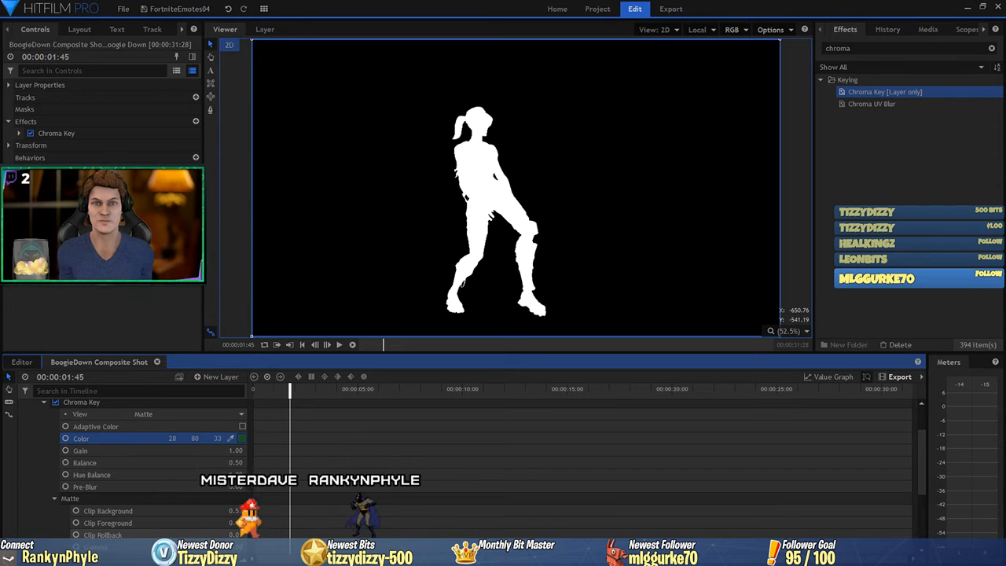
drag(235, 535, 258, 534)
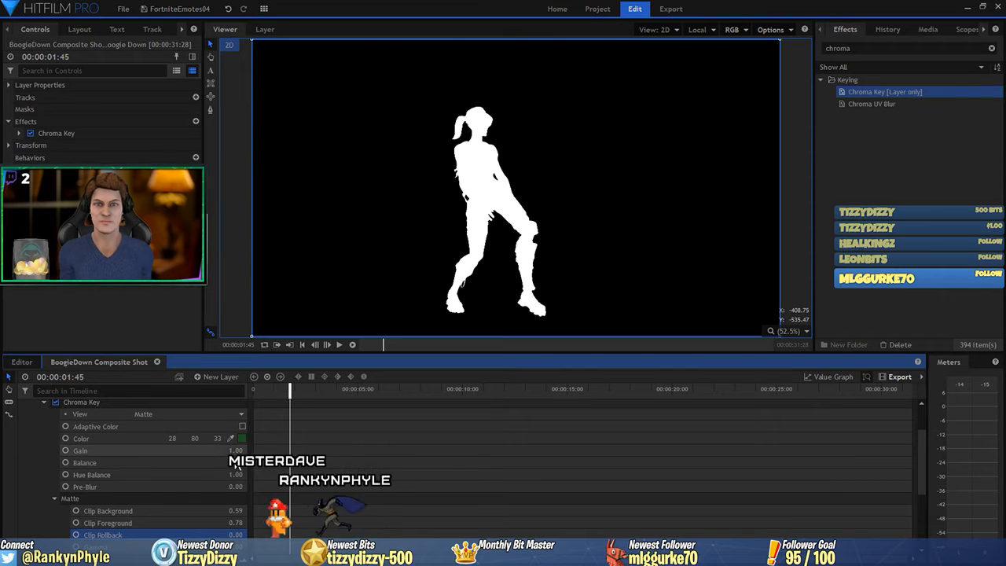
drag(234, 450, 198, 450)
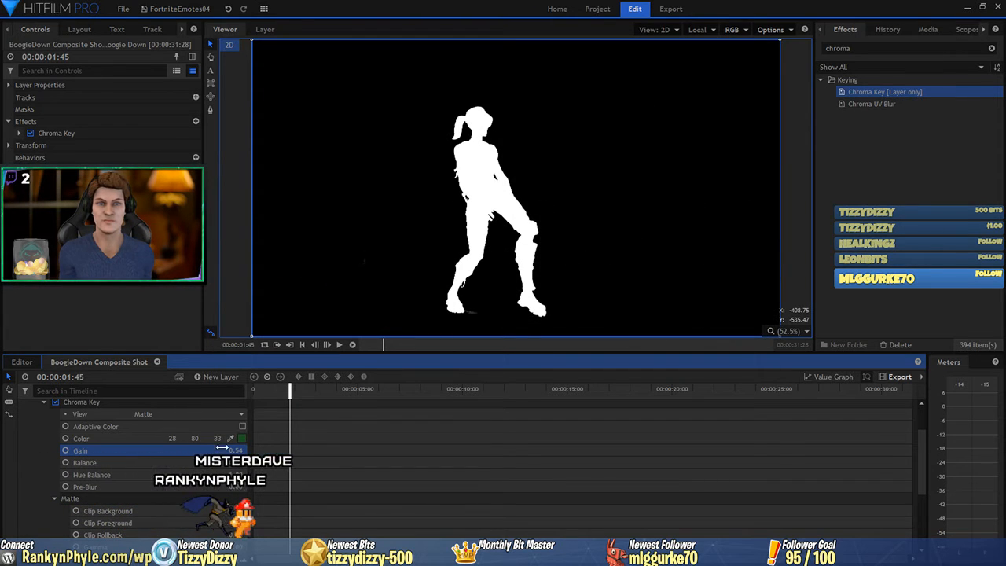
right_click(222, 452)
click(244, 499)
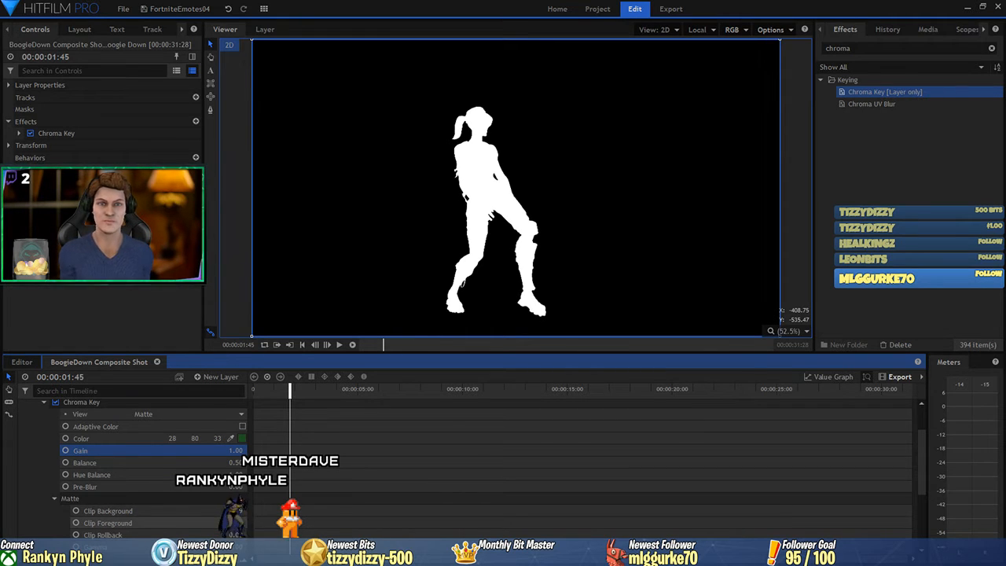
Set the Chroma Key's Clip Foreground to 0.79 and compare the Result and Source views before returning to Matte.
drag(235, 523, 234, 522)
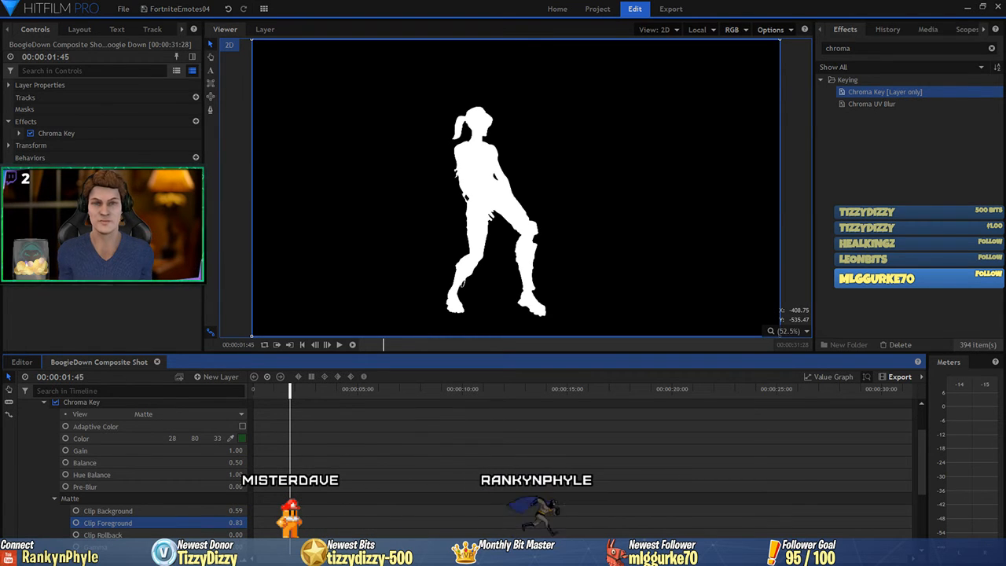
mouse_move(235, 522)
mouse_down()
mouse_move(248, 523)
mouse_move(231, 523)
mouse_up()
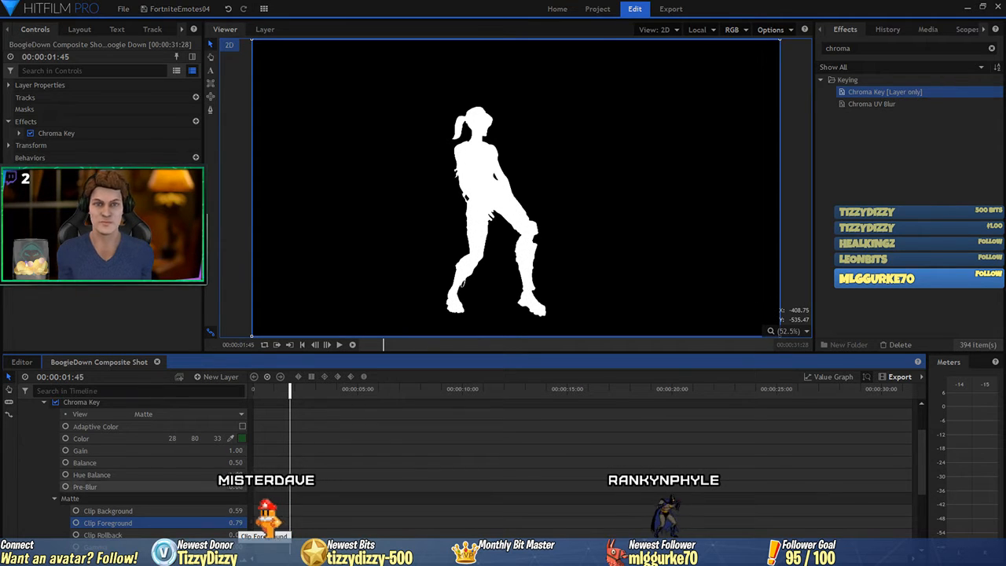
click(225, 412)
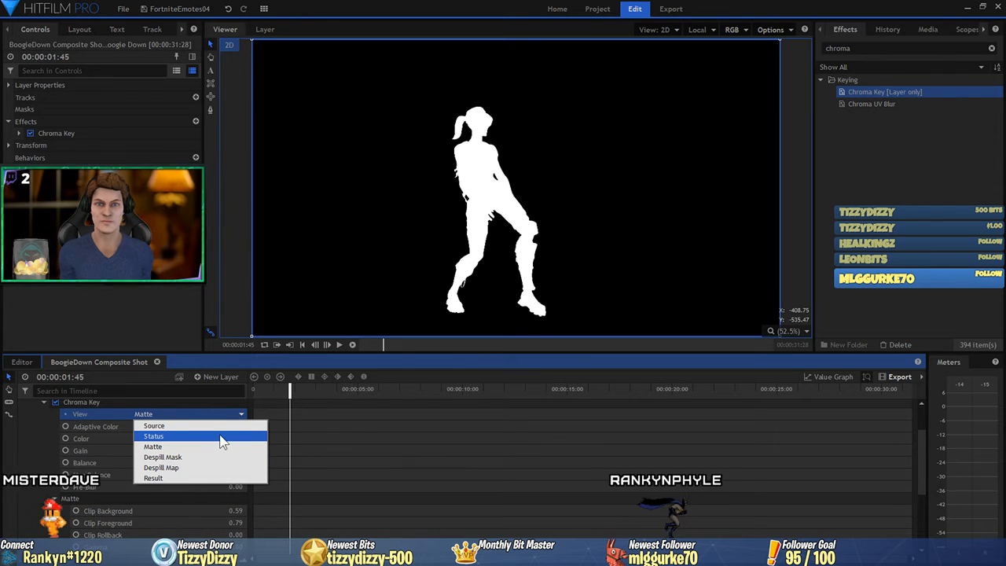
click(218, 476)
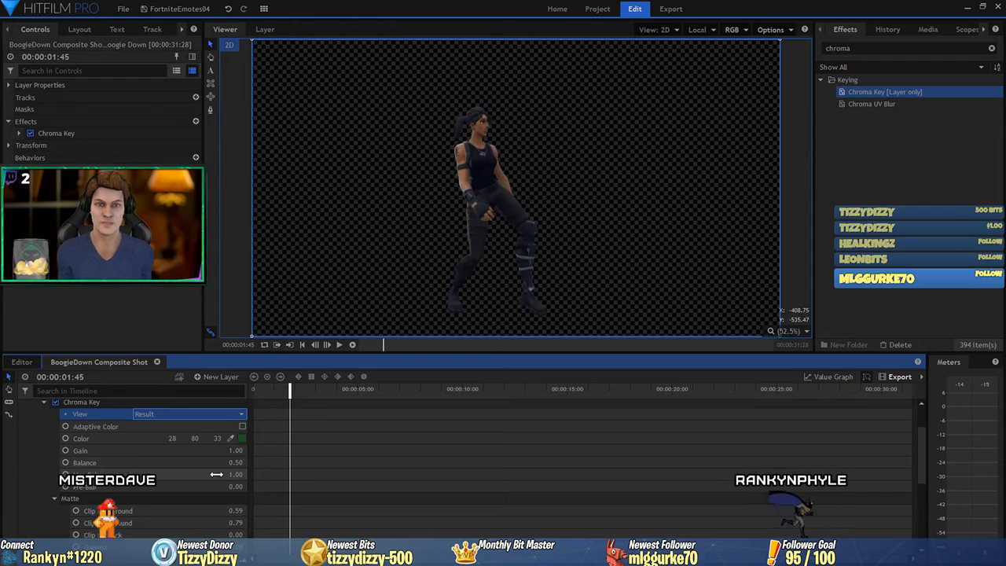
click(212, 414)
click(210, 426)
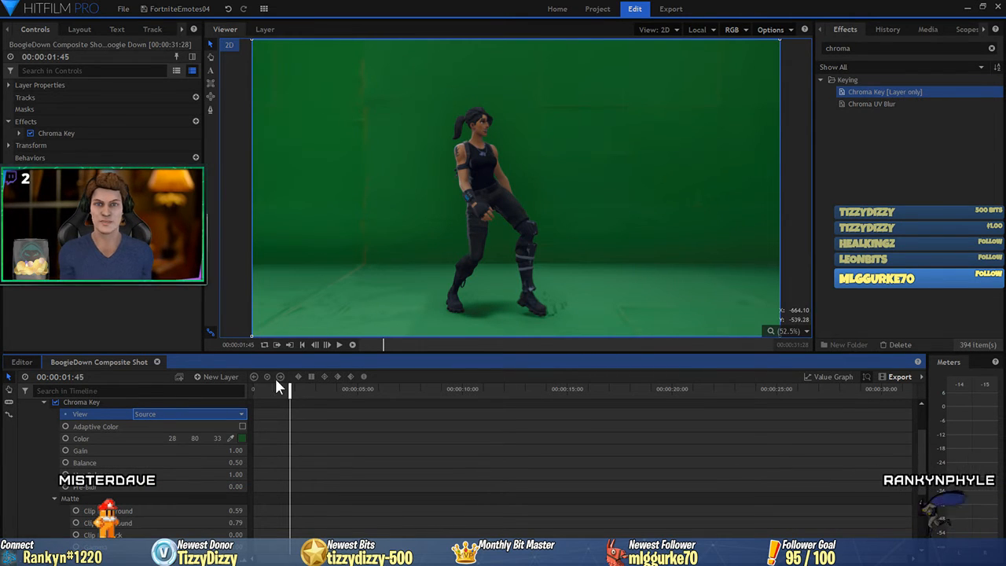
click(223, 413)
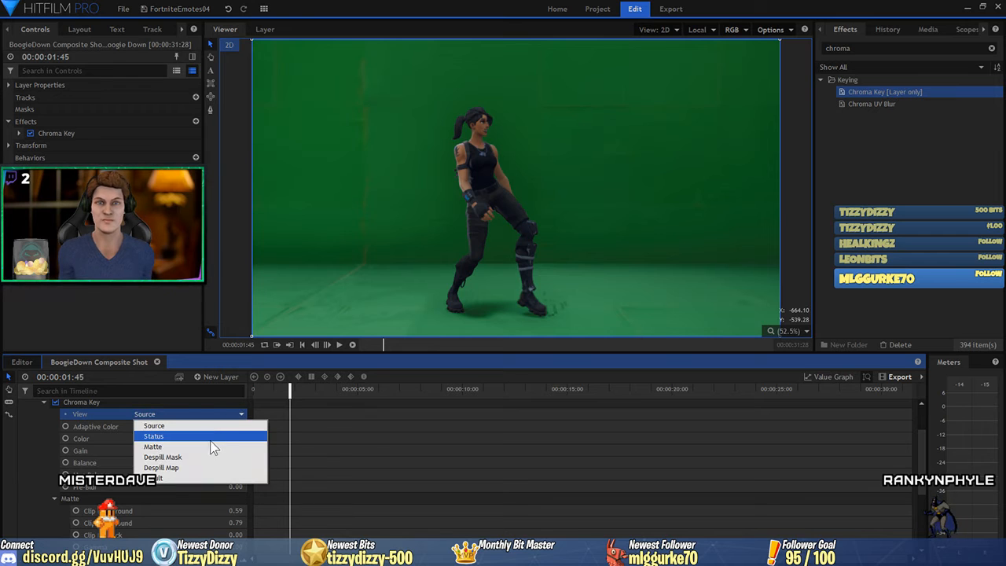
click(211, 447)
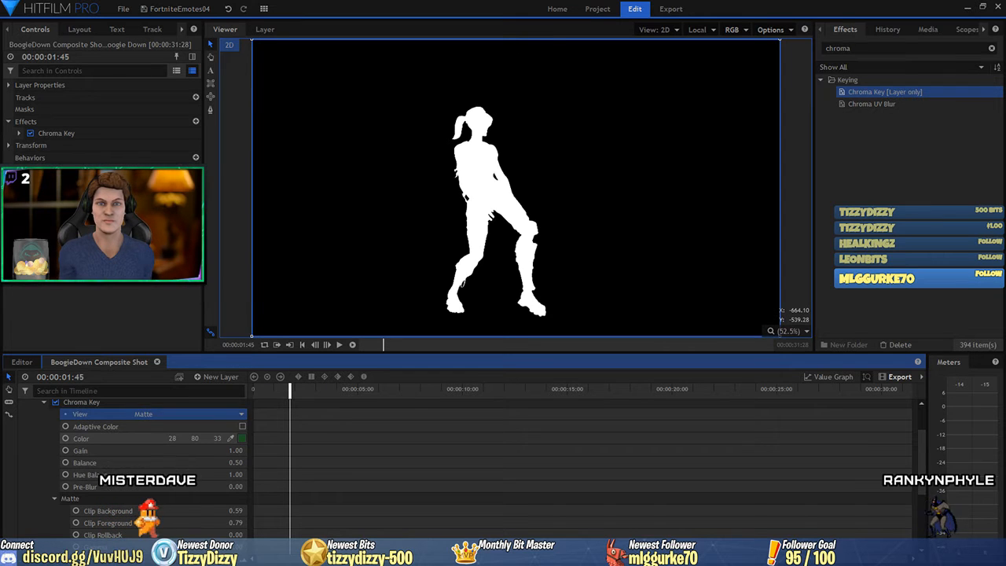
Change the Chroma Key color to 28, 63, 0 by lowering its blue and green values.
click(218, 438)
drag(219, 438, 183, 438)
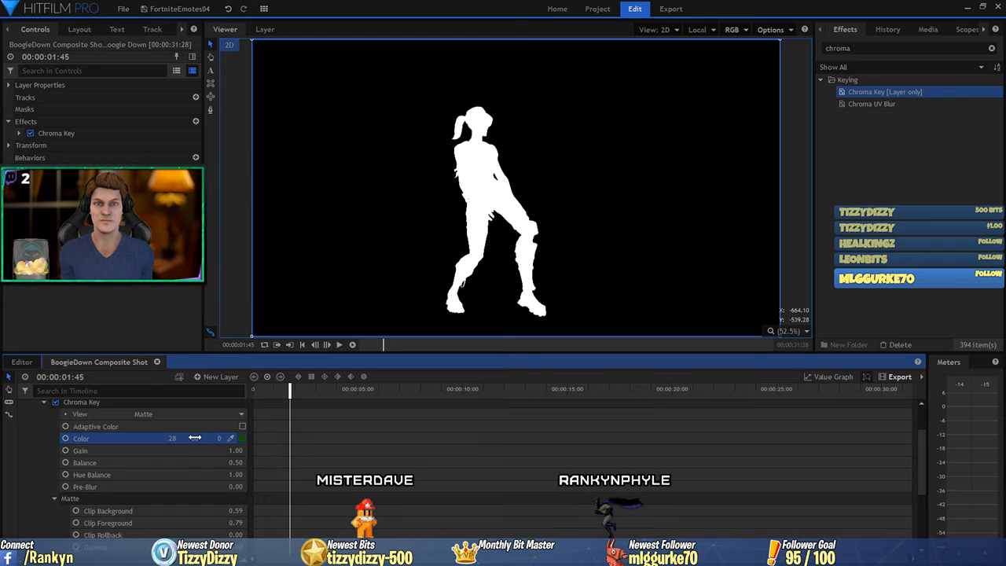
drag(193, 438, 160, 438)
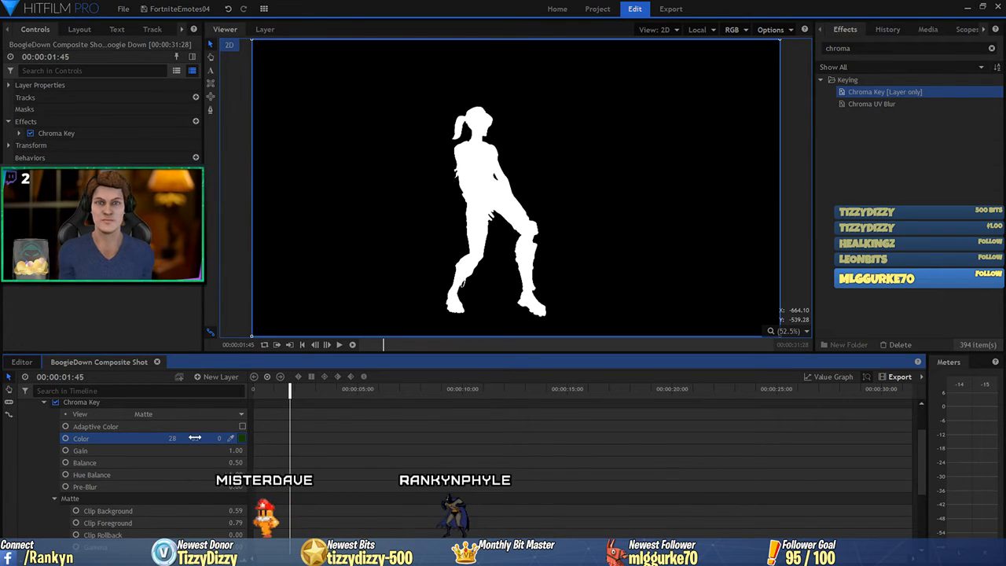
Compare the matte with the source footage on frames between about 00:00:02:53 and 00:00:03:38, ending in the Matte view.
drag(290, 388, 313, 398)
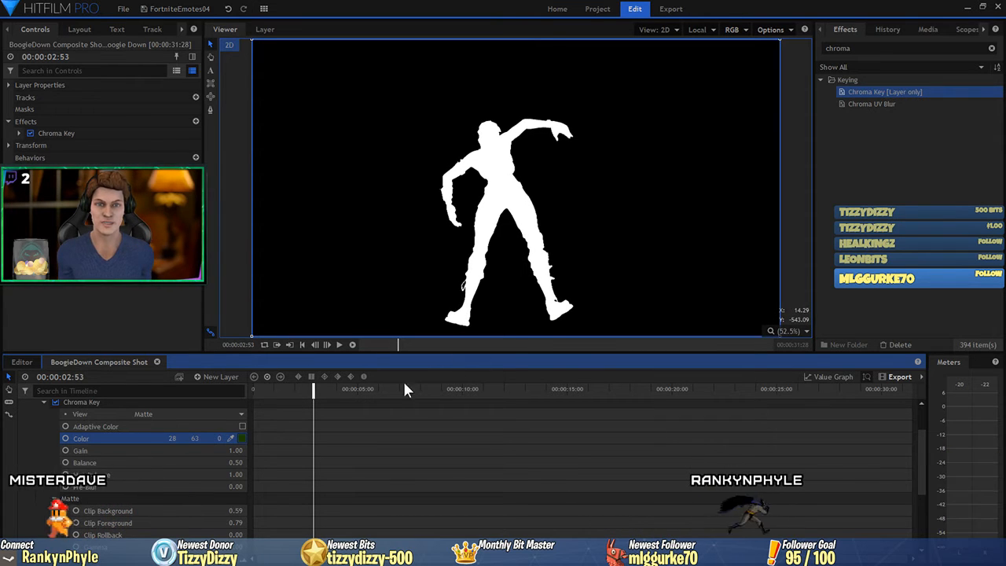
drag(312, 391, 324, 391)
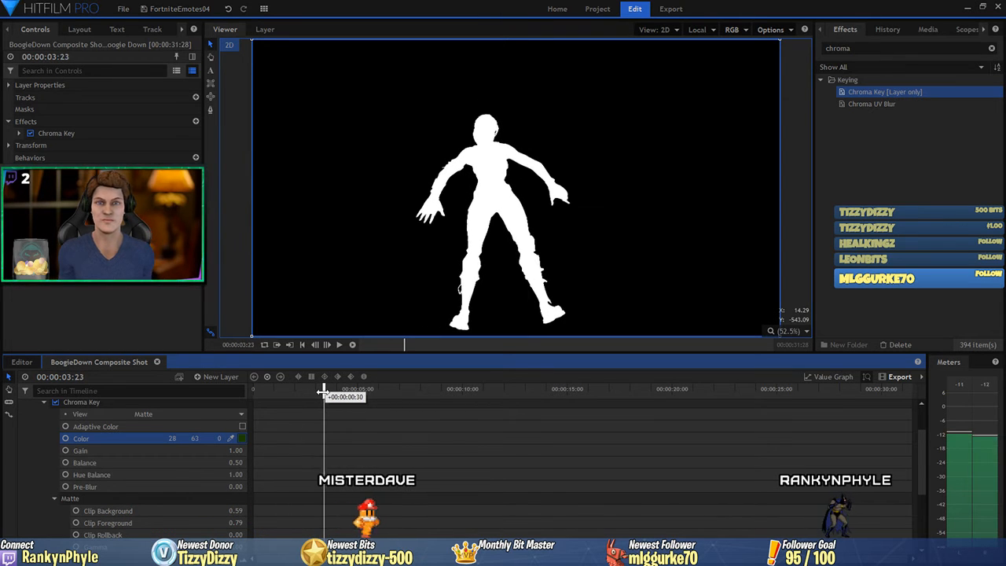
click(213, 415)
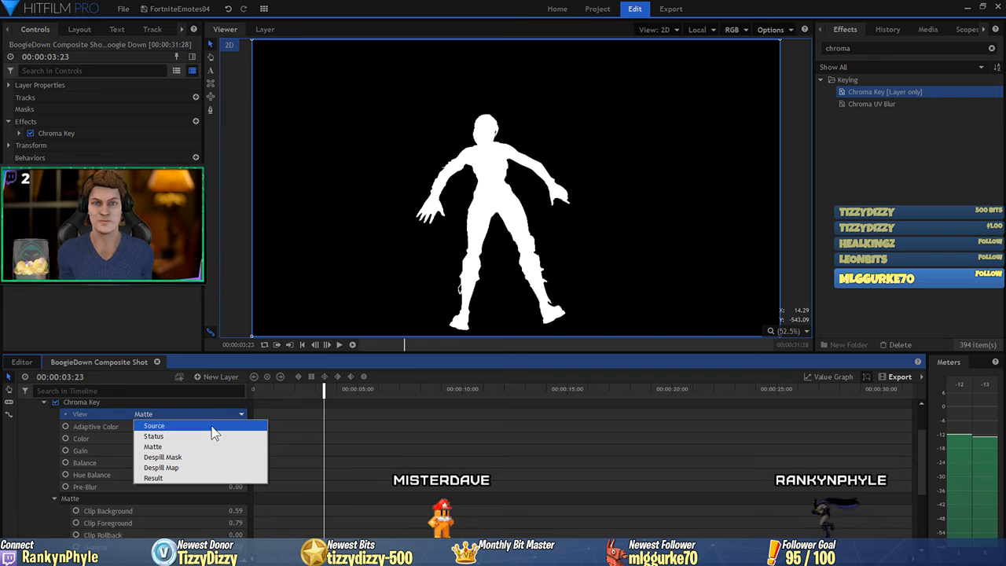
click(210, 425)
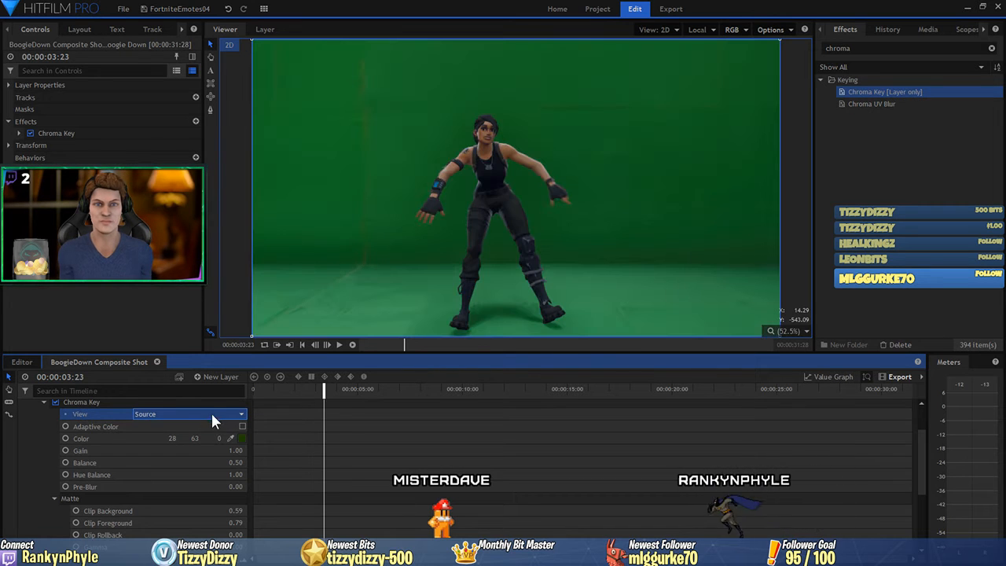
click(214, 415)
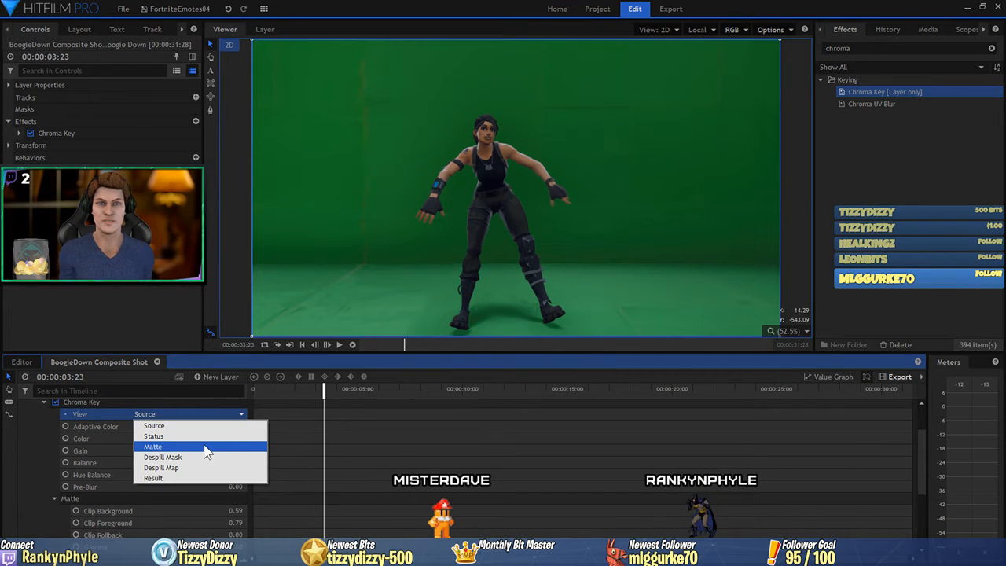
click(206, 446)
drag(324, 391, 329, 390)
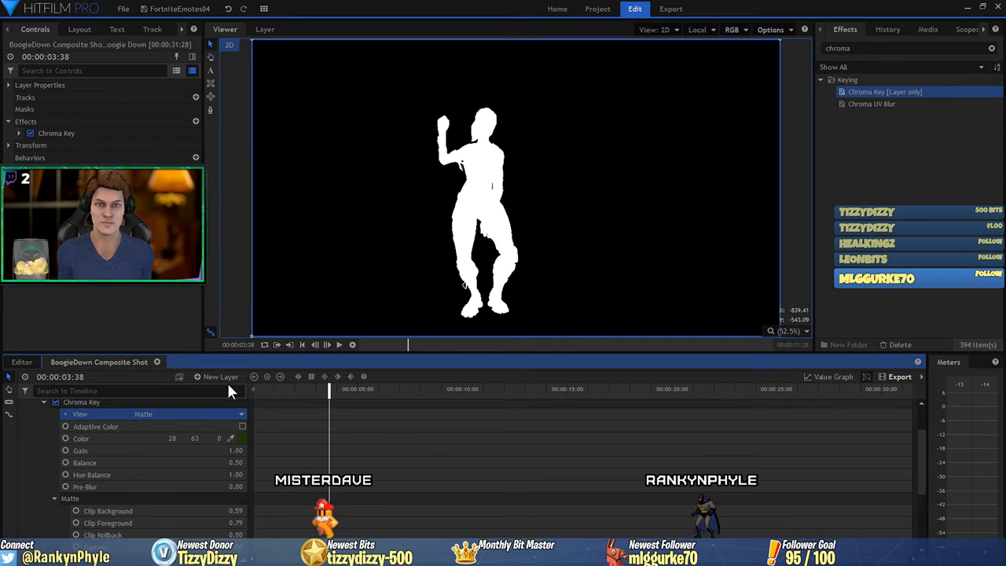
click(200, 414)
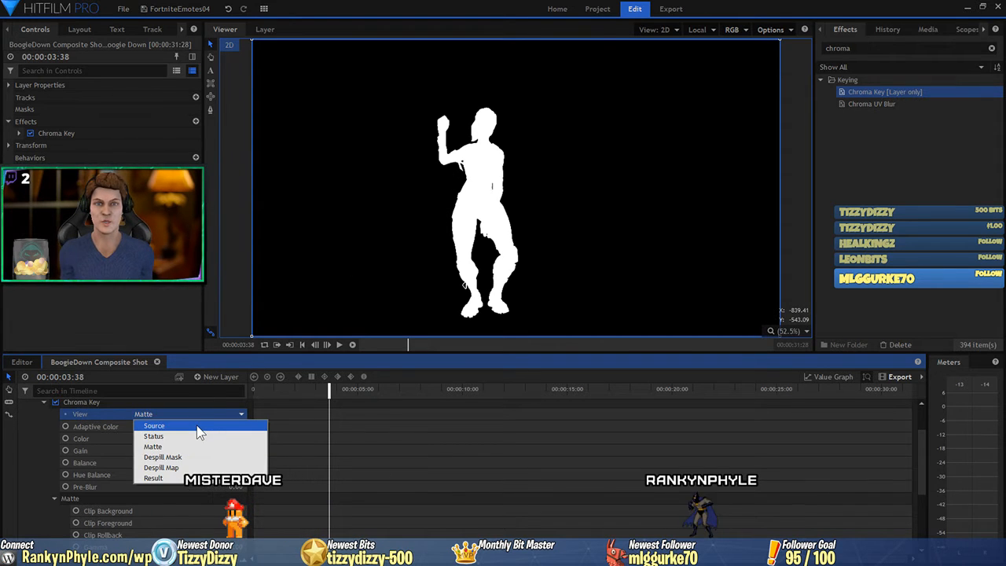
click(197, 427)
click(200, 414)
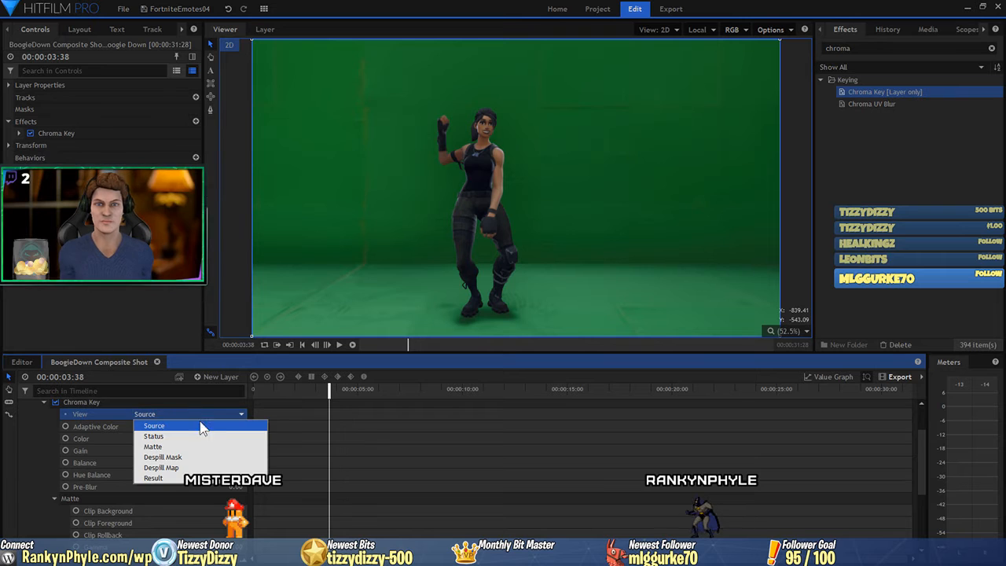
click(201, 447)
Scrub through the rest of the Boogie Down clip to check its matte, and return to the first frame.
drag(326, 390, 372, 396)
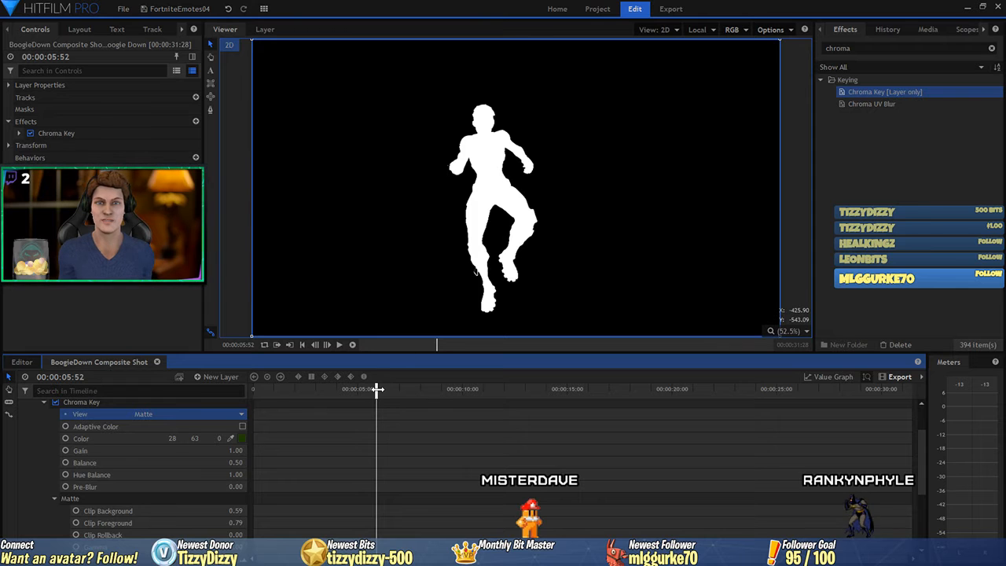
drag(377, 389, 924, 408)
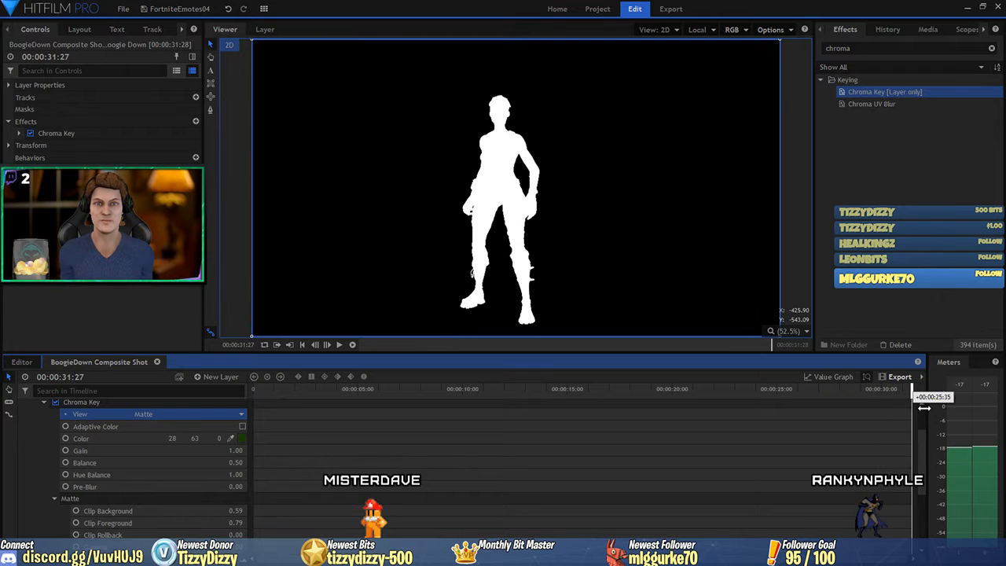
drag(816, 403, 246, 413)
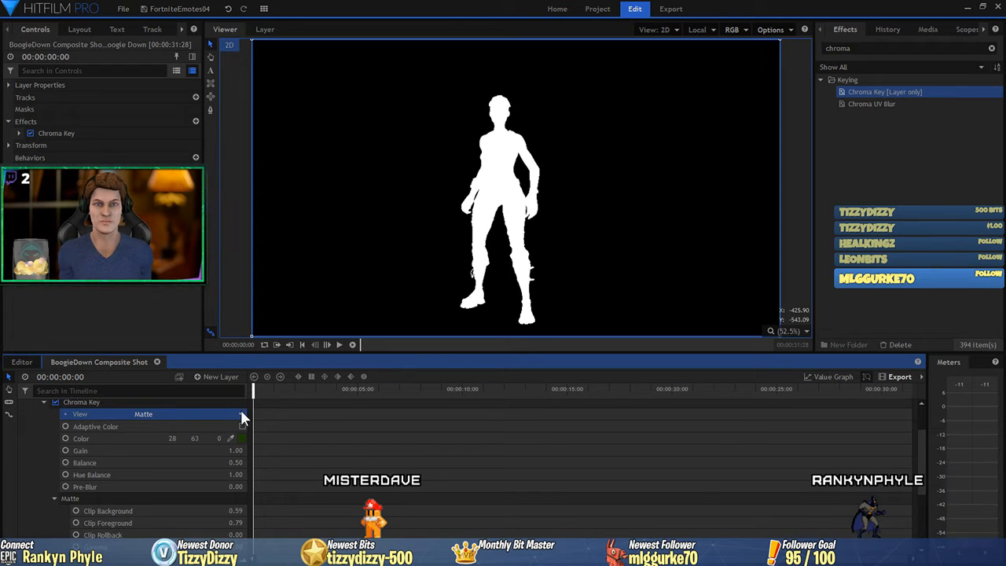
Set the Chroma Key view to Result, play back the first 13 seconds or so of the keyed dance, and return to the start.
click(241, 414)
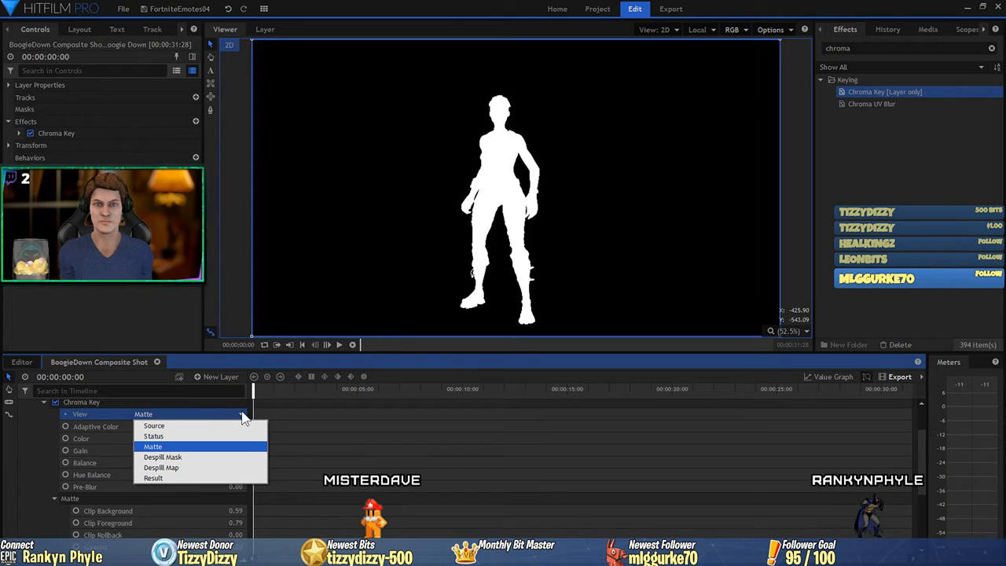
click(219, 477)
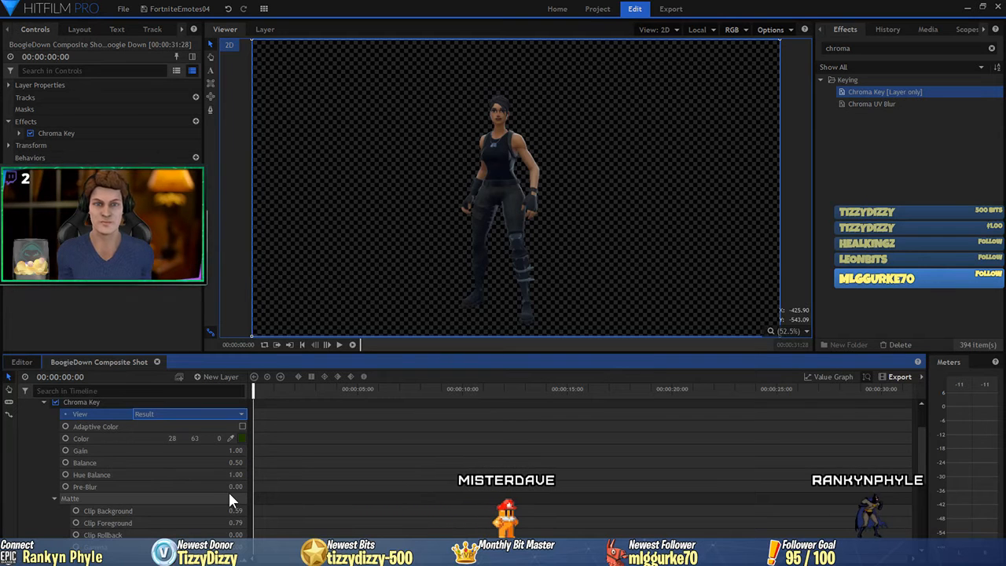
key(space)
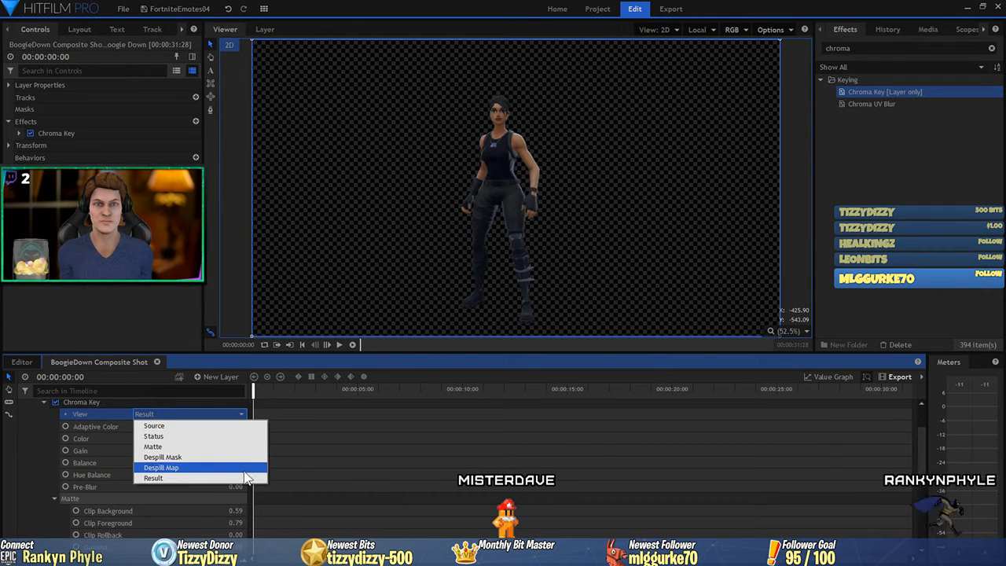
click(225, 477)
click(339, 345)
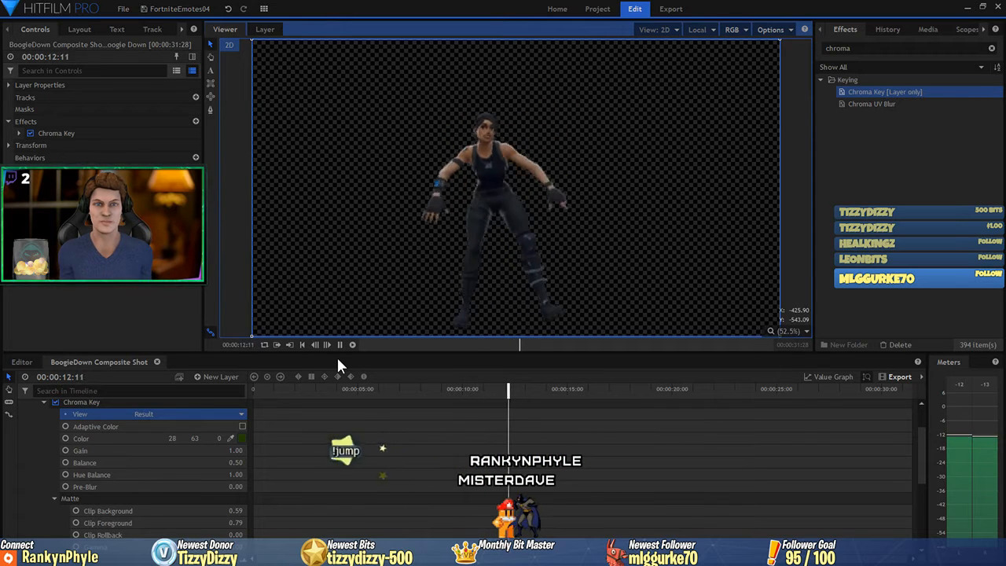
key(space)
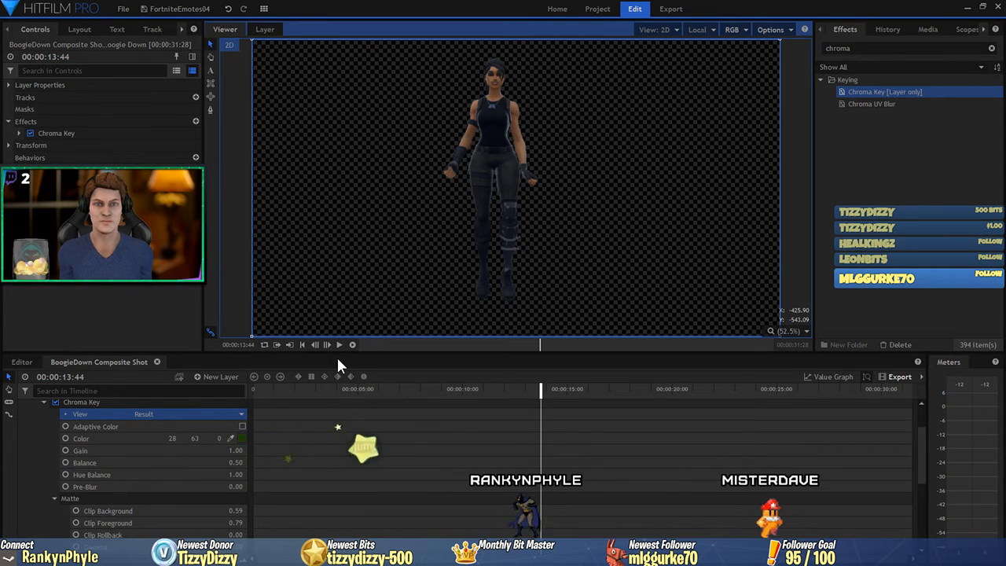
drag(537, 387, 249, 398)
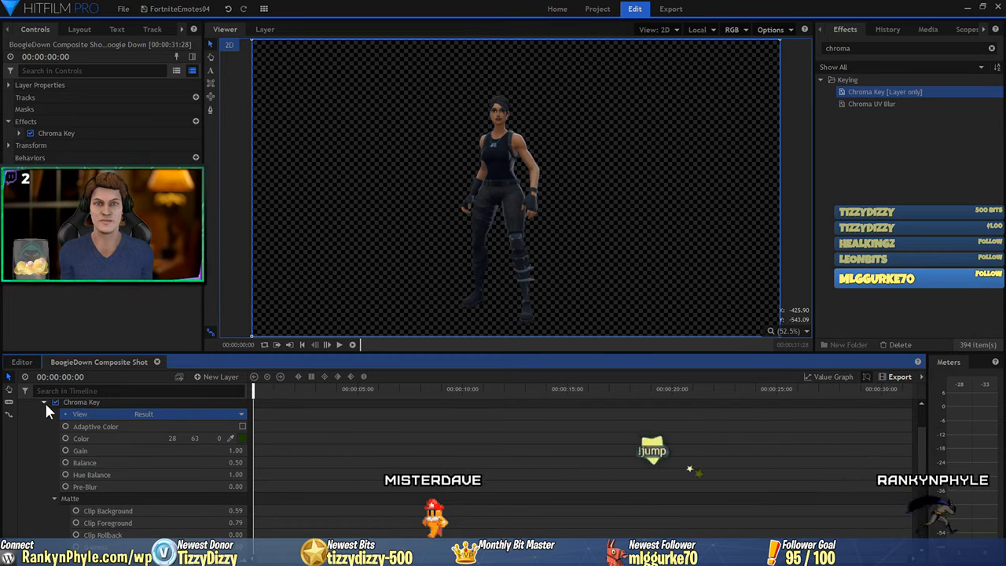
Collapse the layer's Chroma Key and Effects settings and expand its Audio properties.
scroll(36, 434, down, 3)
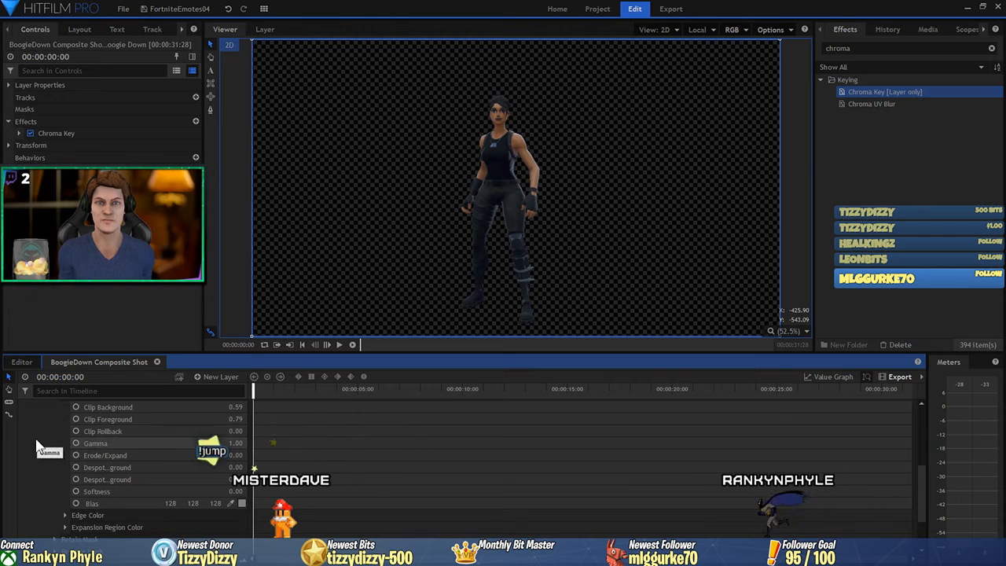
scroll(36, 447, up, 5)
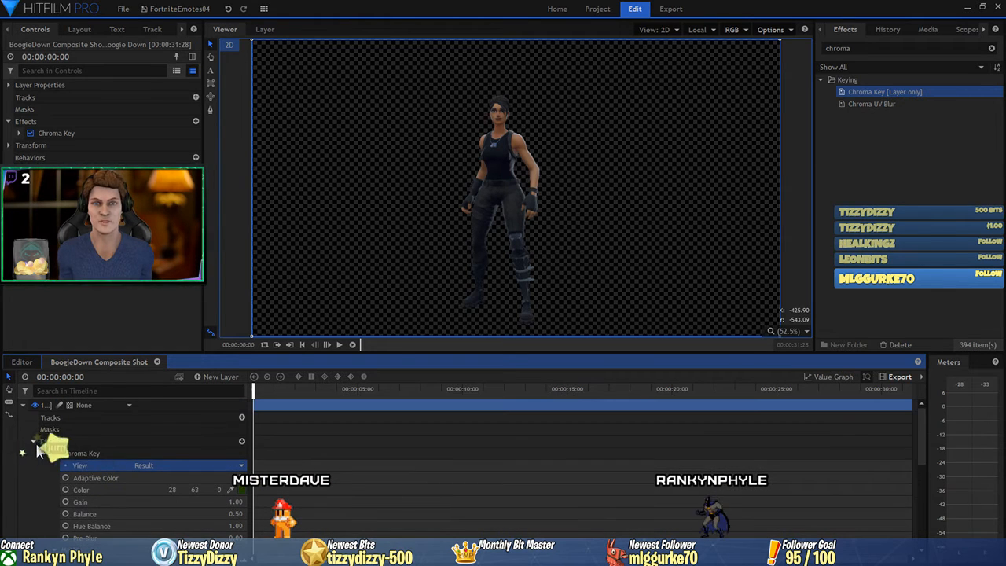
click(43, 454)
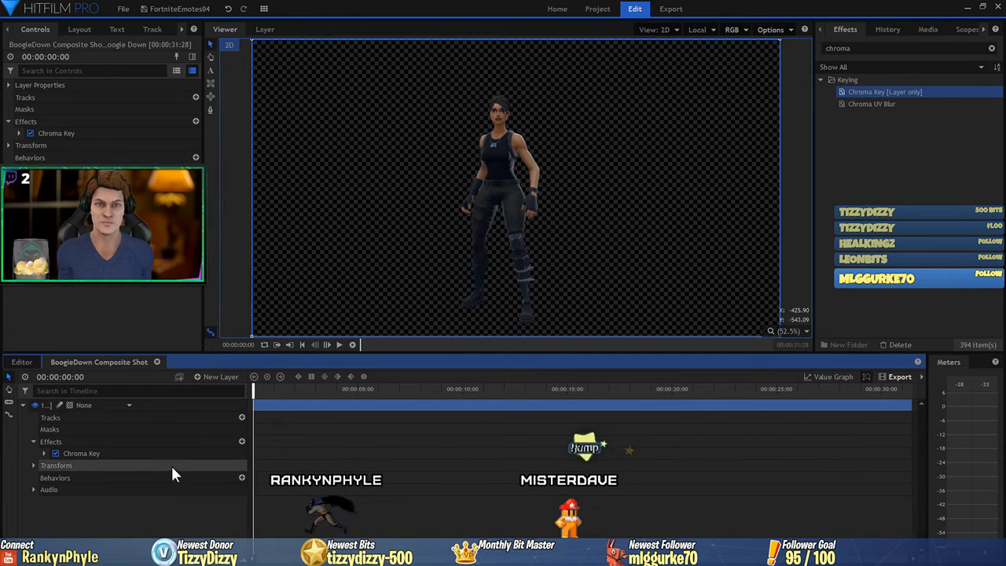
click(28, 440)
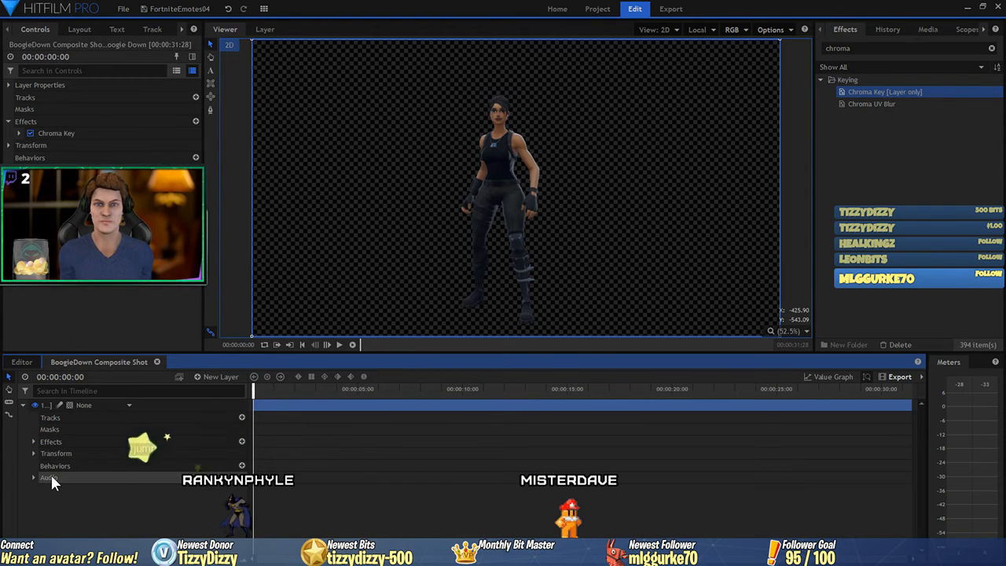
click(33, 477)
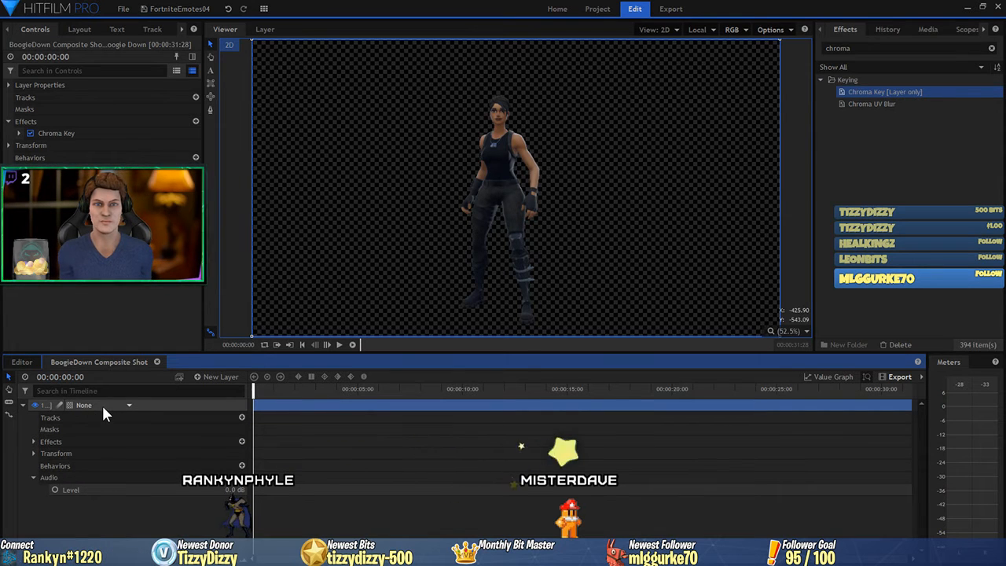
Show the audio waveform on the Boogie Down clip layer and play back about the first six seconds.
click(45, 405)
right_click(44, 402)
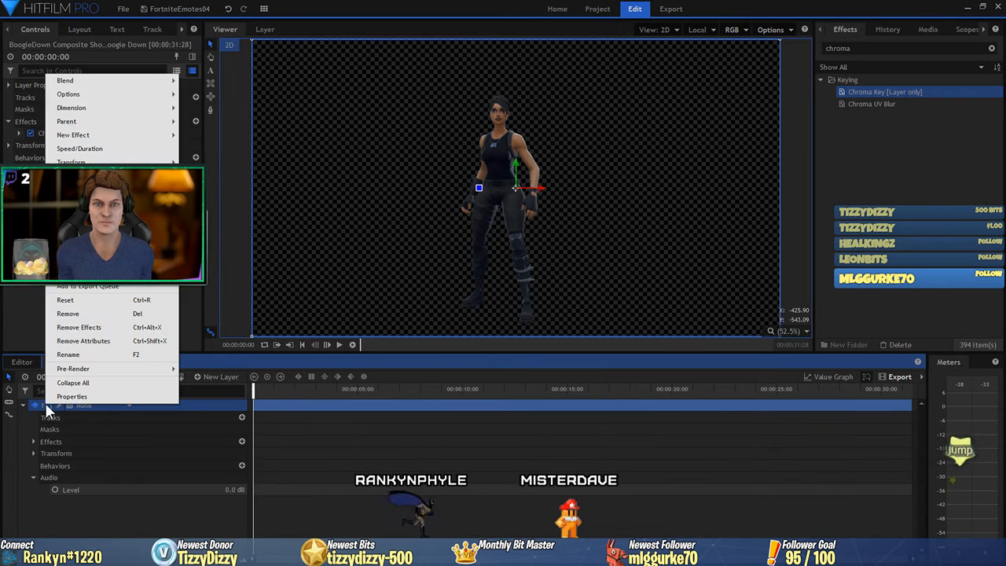
mouse_move(55, 95)
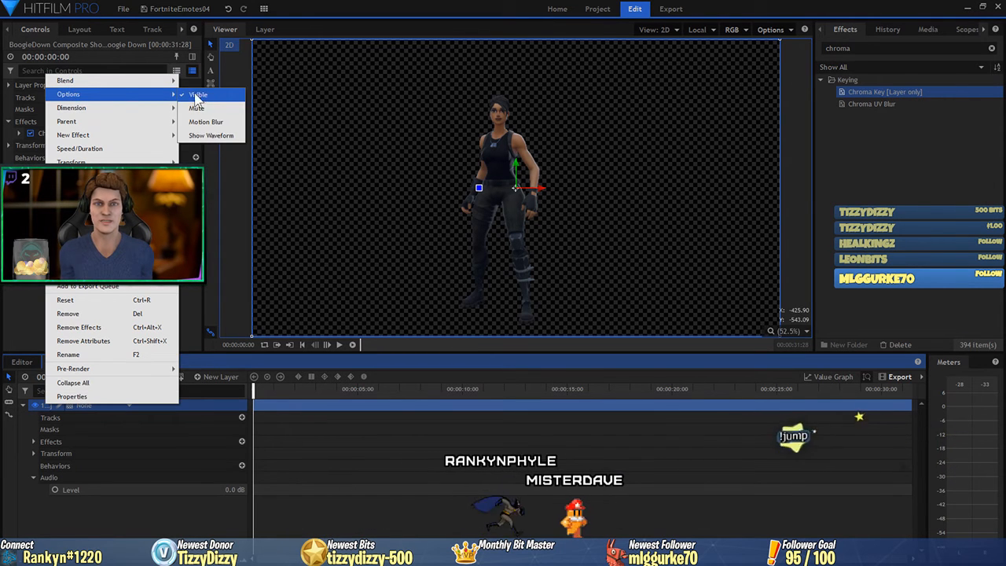
click(210, 135)
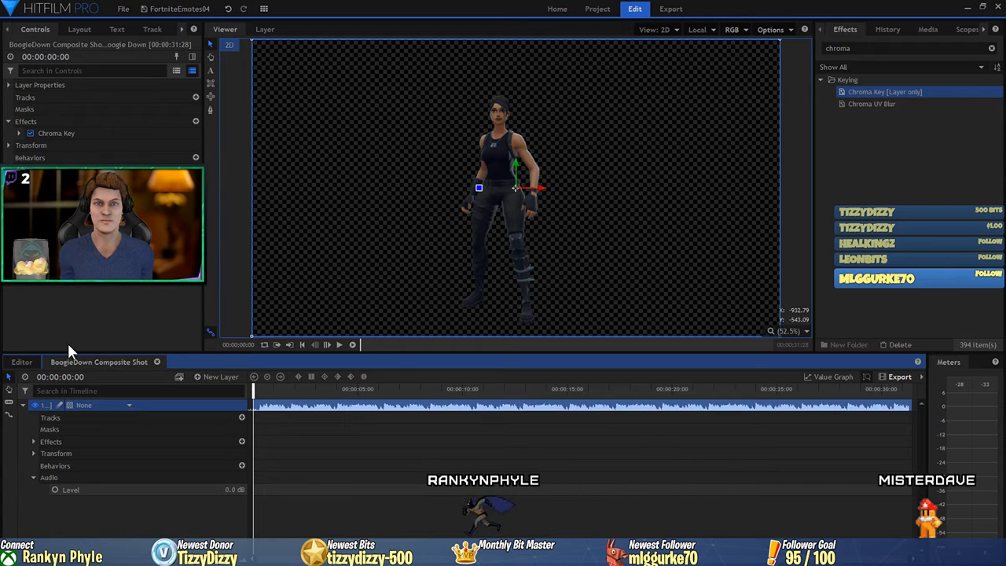
click(339, 345)
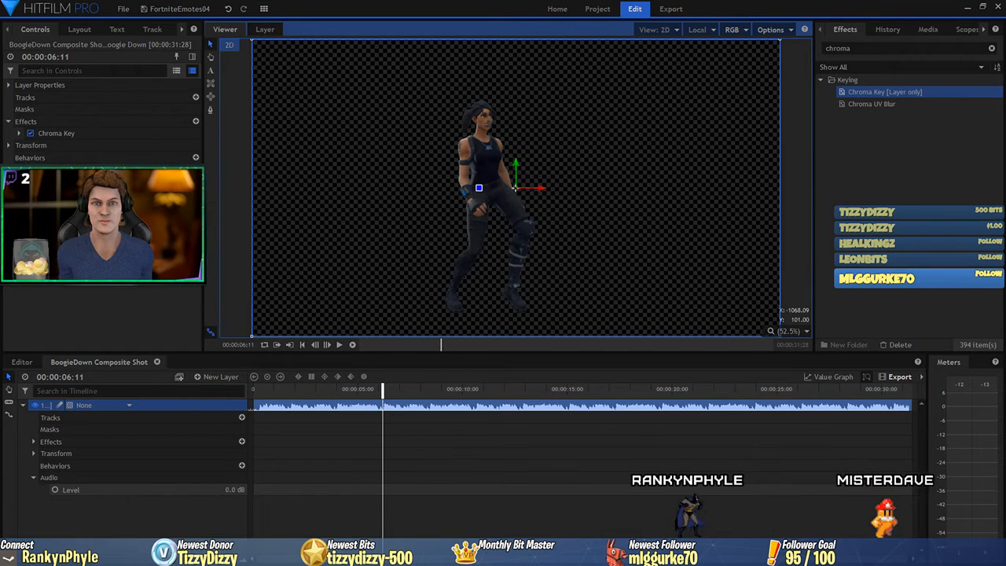
Load emote_boogiedown_intro_A into Audacity and amplify the whole track to a new peak amplitude of -6 dB.
drag(0, 43, 381, 55)
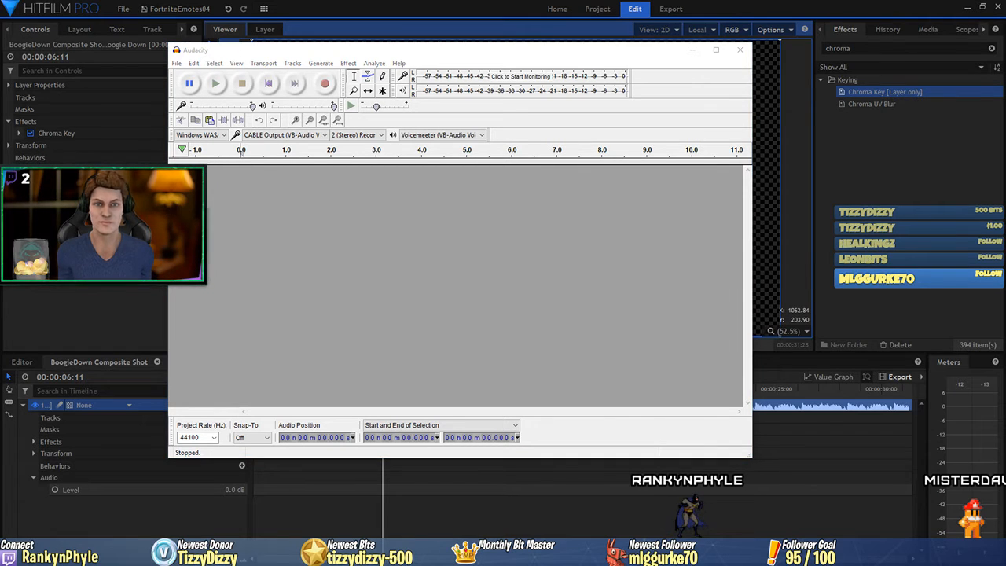
drag(1005, 234, 504, 226)
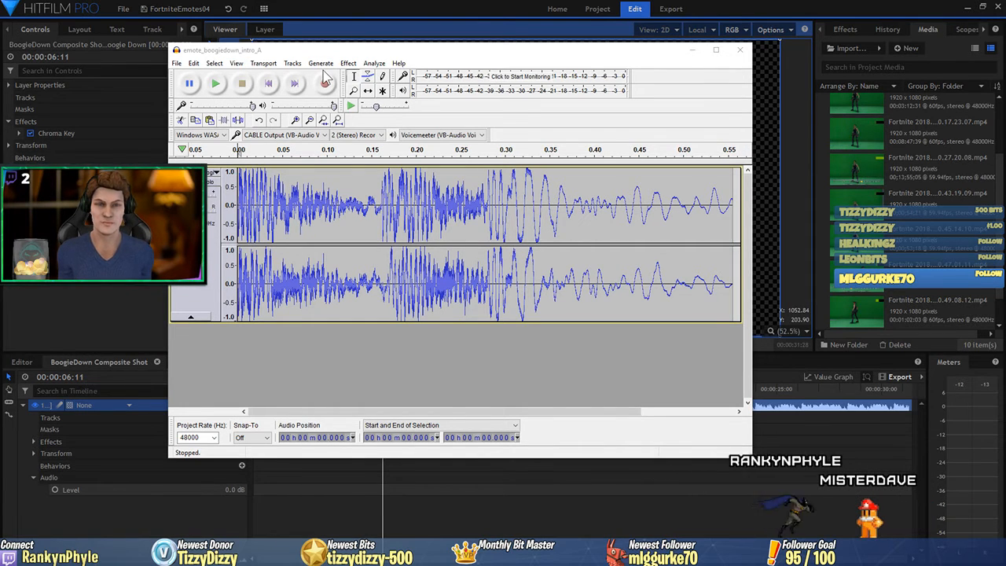
click(336, 366)
key(ctrl+a)
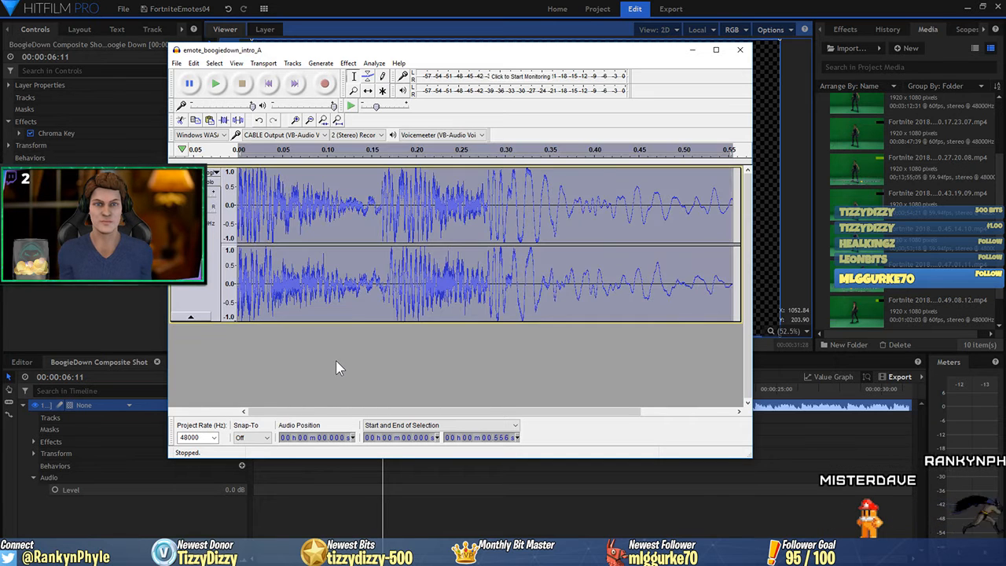
click(348, 63)
click(389, 51)
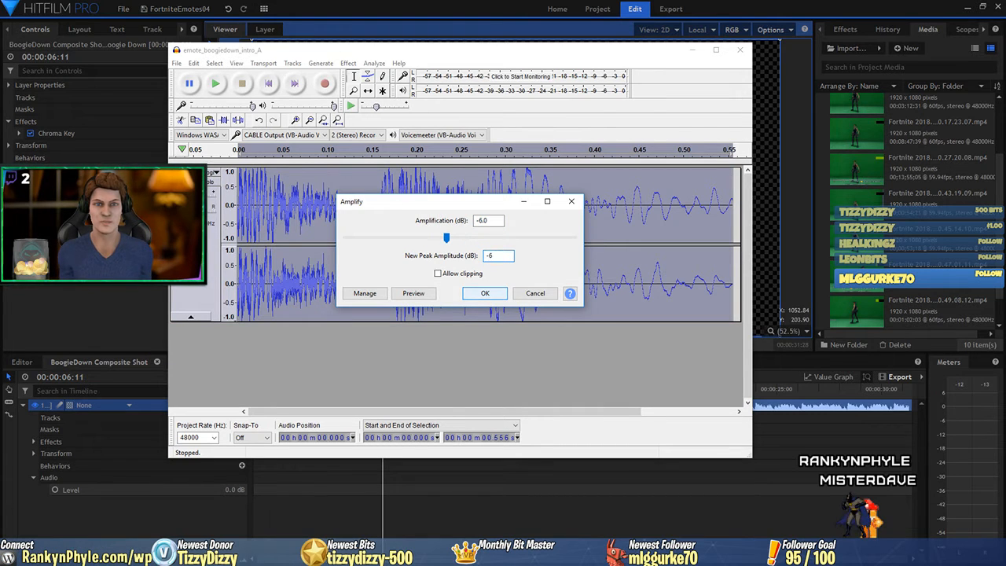
click(485, 293)
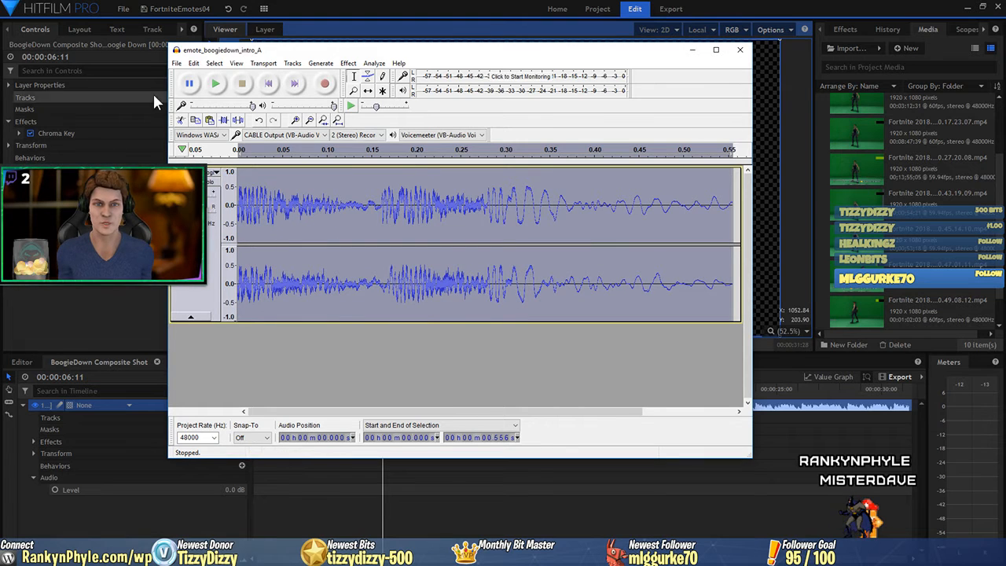
Export the intro audio to the Music folder as emote_boogiedown_intro_A.mp3 and clear the track from the project.
click(176, 63)
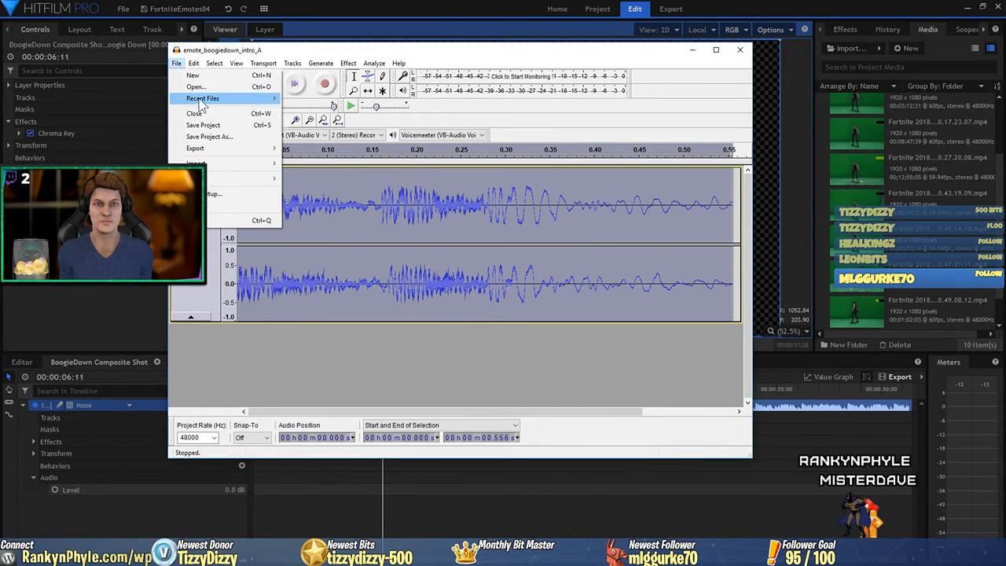
mouse_move(267, 148)
click(336, 158)
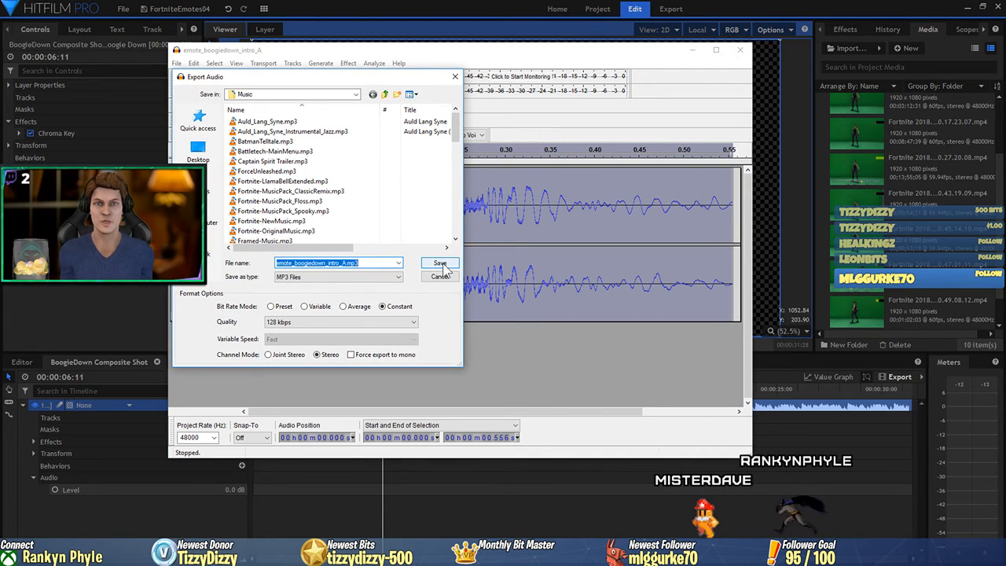
click(439, 263)
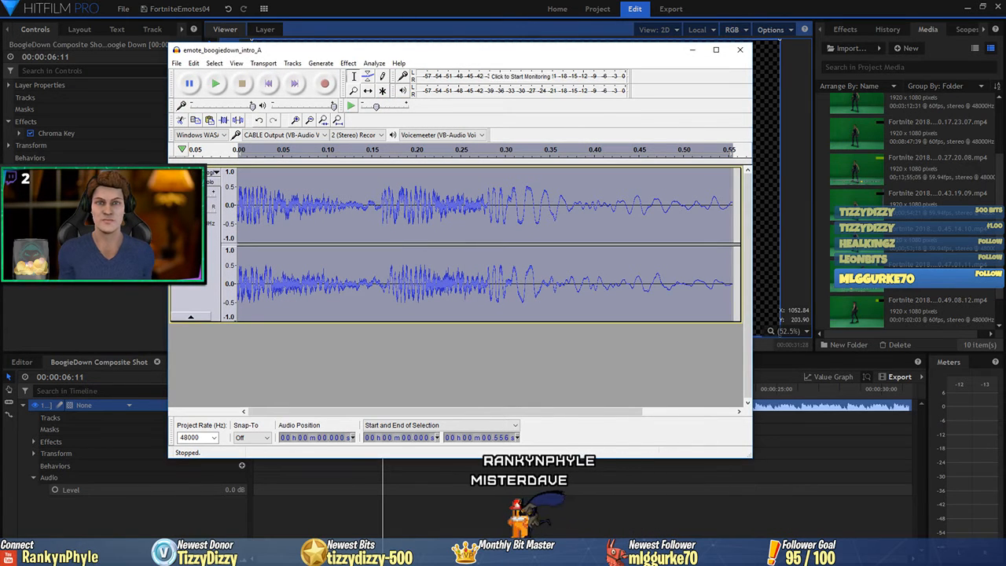
key(shift+c)
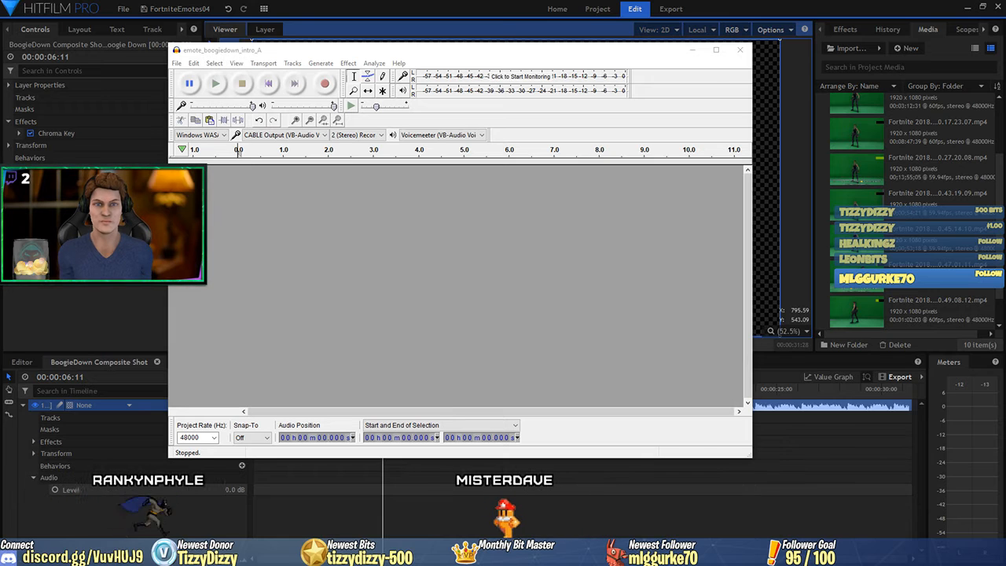
Load emote_boogiedown_A into Audacity and amplify the whole track to a new peak amplitude of -6 dB.
drag(542, 224, 442, 224)
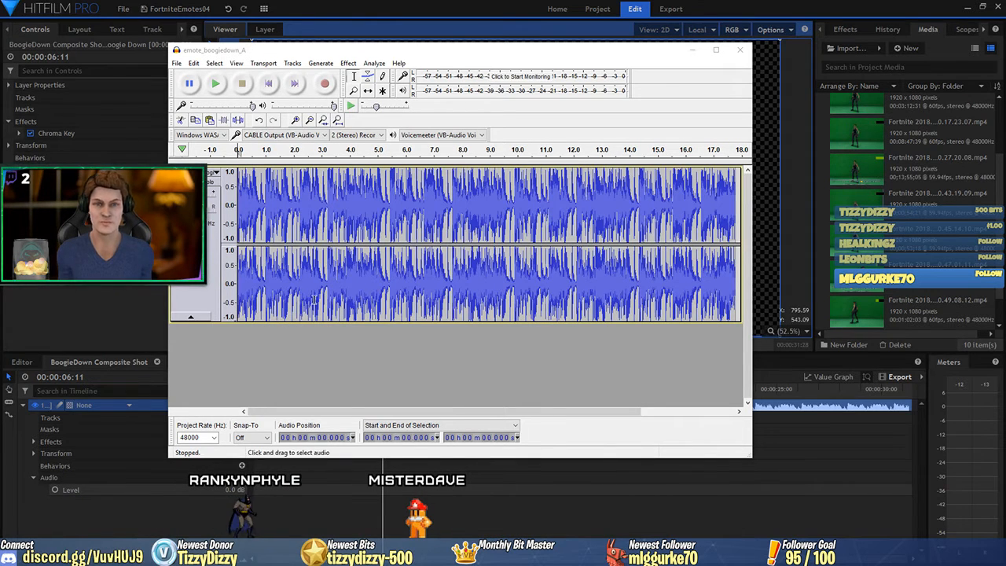
click(337, 361)
key(ctrl+a)
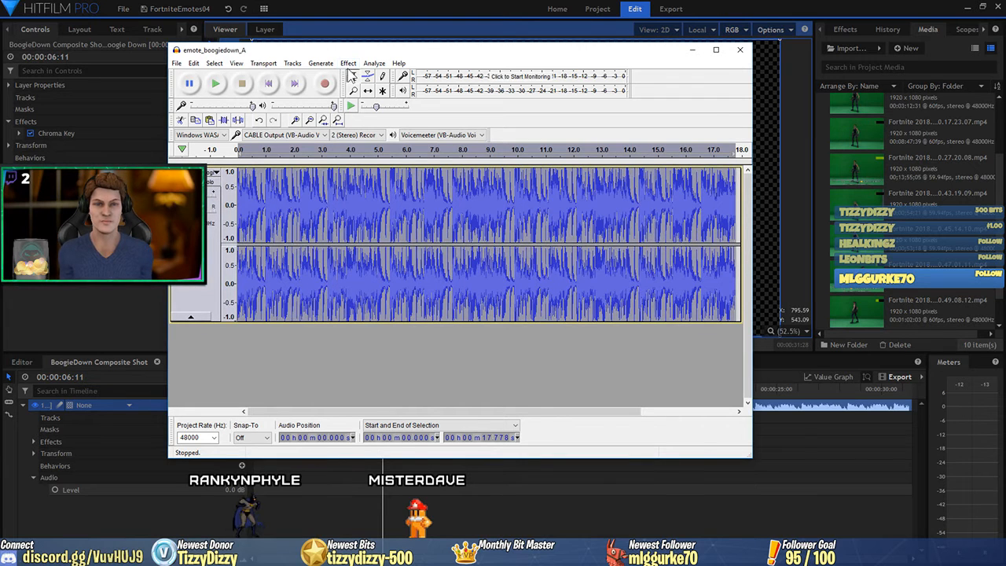
click(348, 64)
click(381, 52)
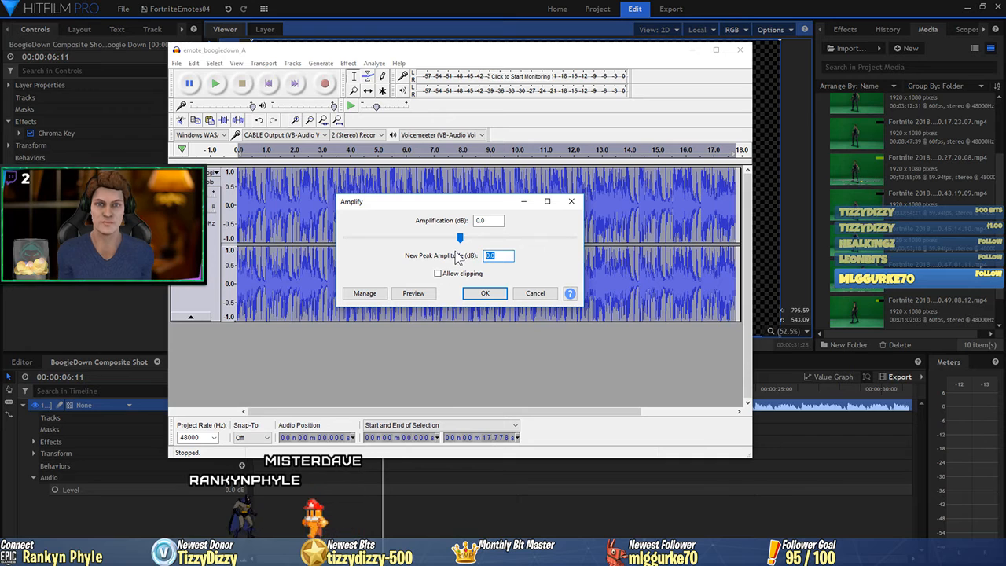
text(-6)
key(Return)
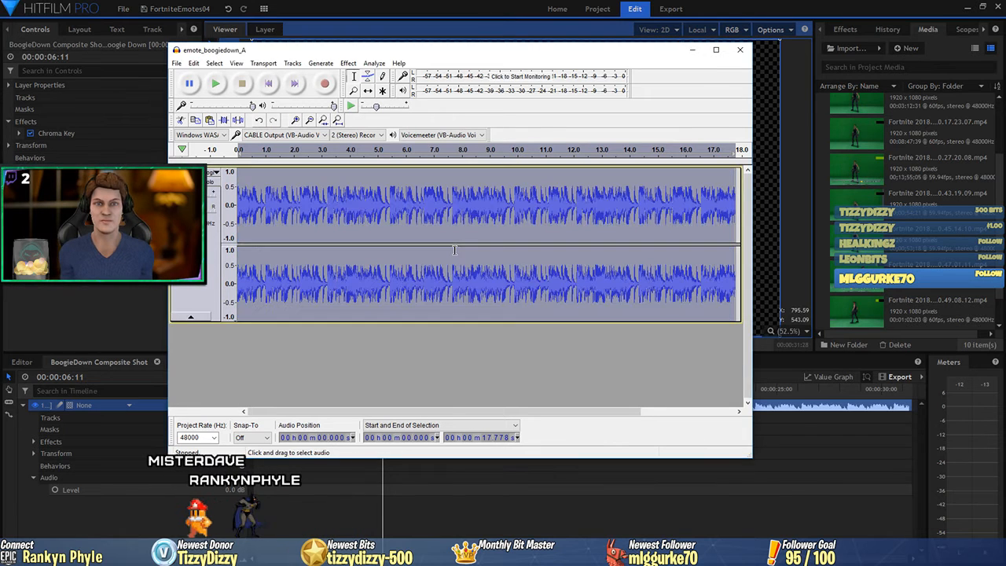
Export the audio to the Music folder as emote_boogiedown_A.mp3, then clear the project and close Audacity.
click(177, 63)
mouse_move(194, 150)
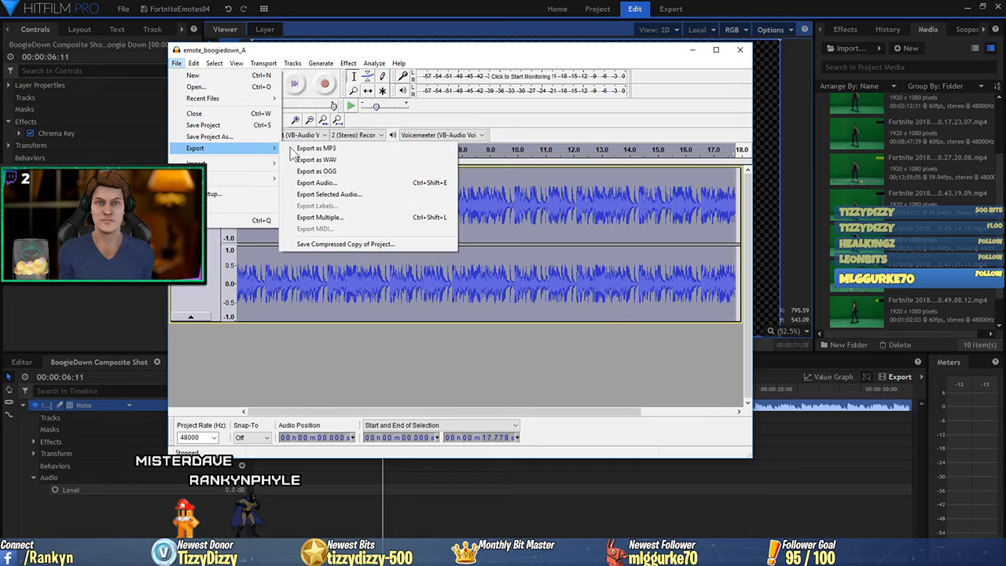
click(315, 144)
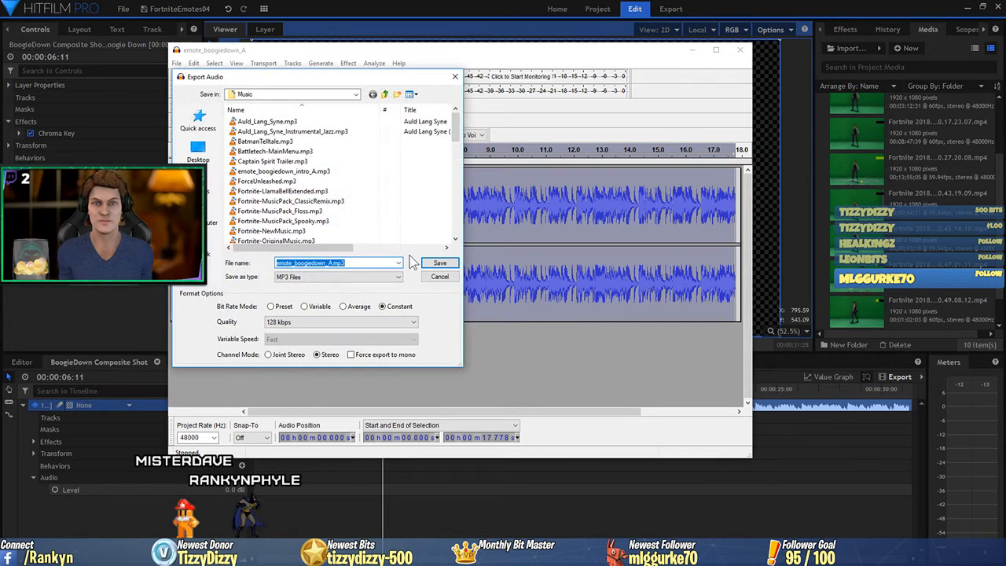
click(440, 264)
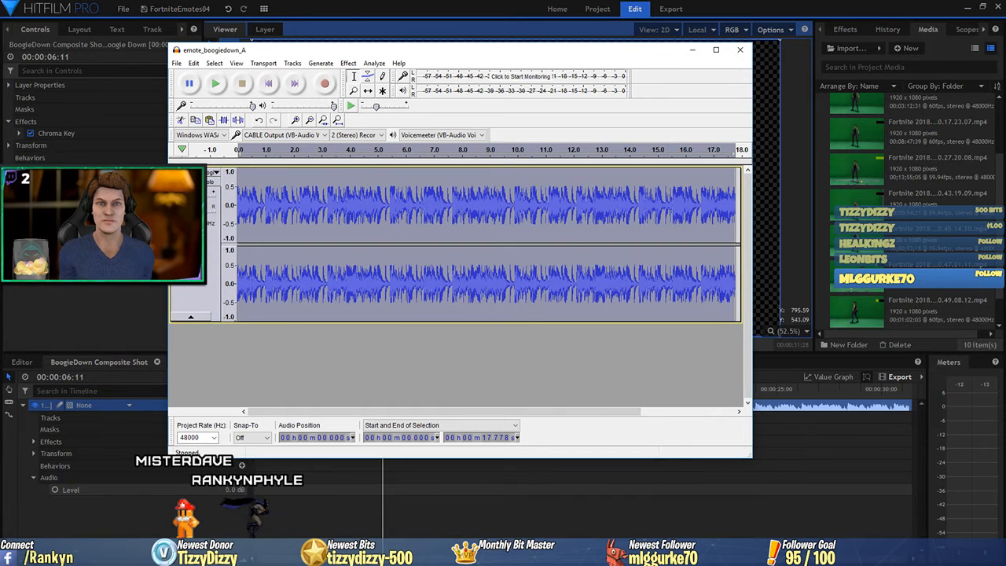
key(shift+c)
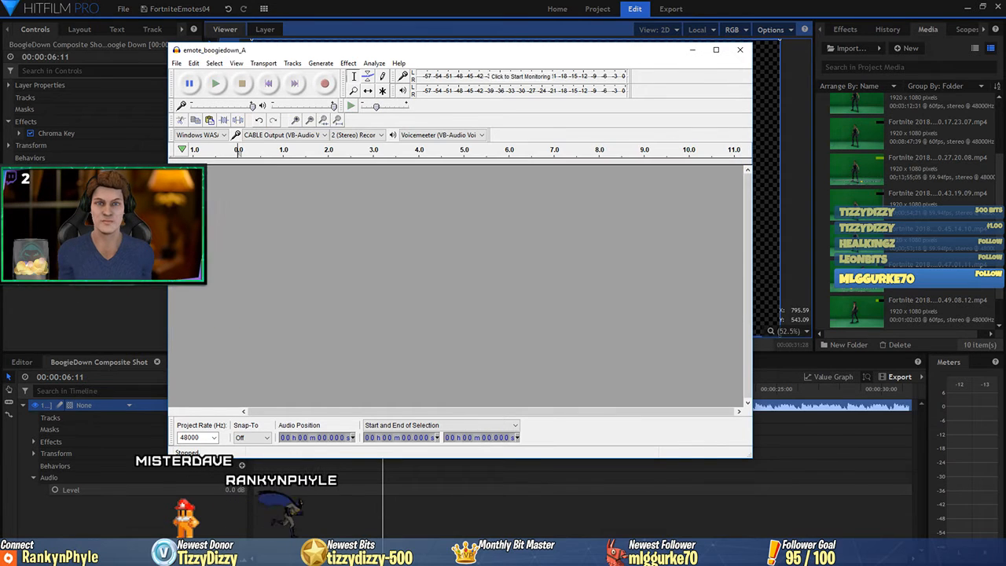
click(740, 50)
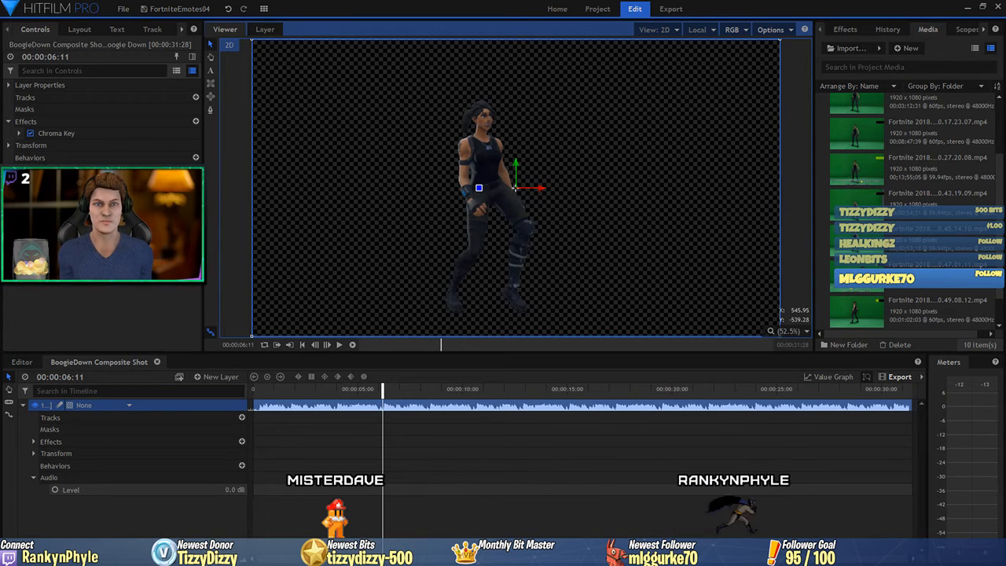
Import emote_boogiedown_A.mp3 and emote_boogiedown_intro_A.mp3 into HitFilm and add both below the clip layer in the BoogieDown composite shot.
drag(1005, 120, 903, 117)
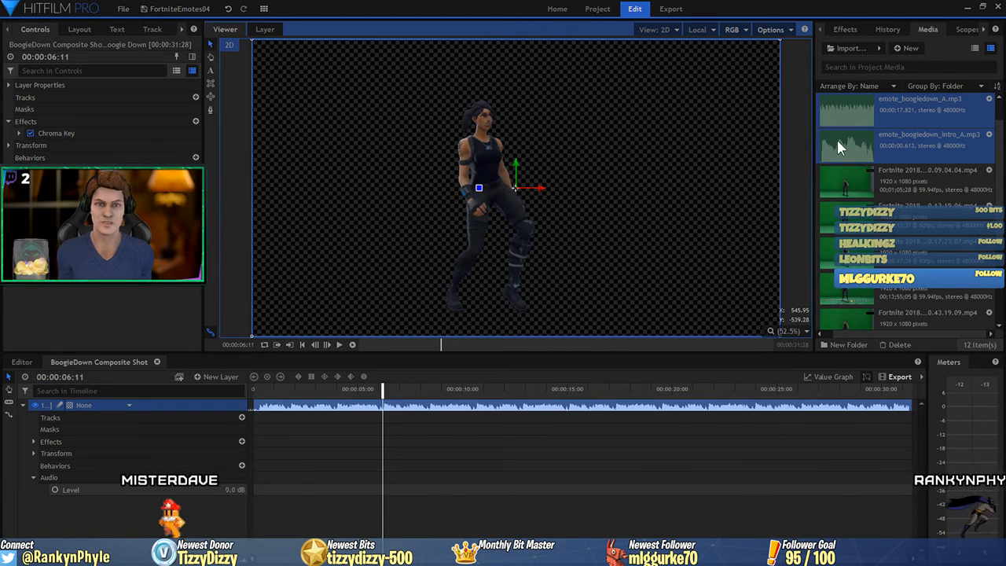
click(24, 406)
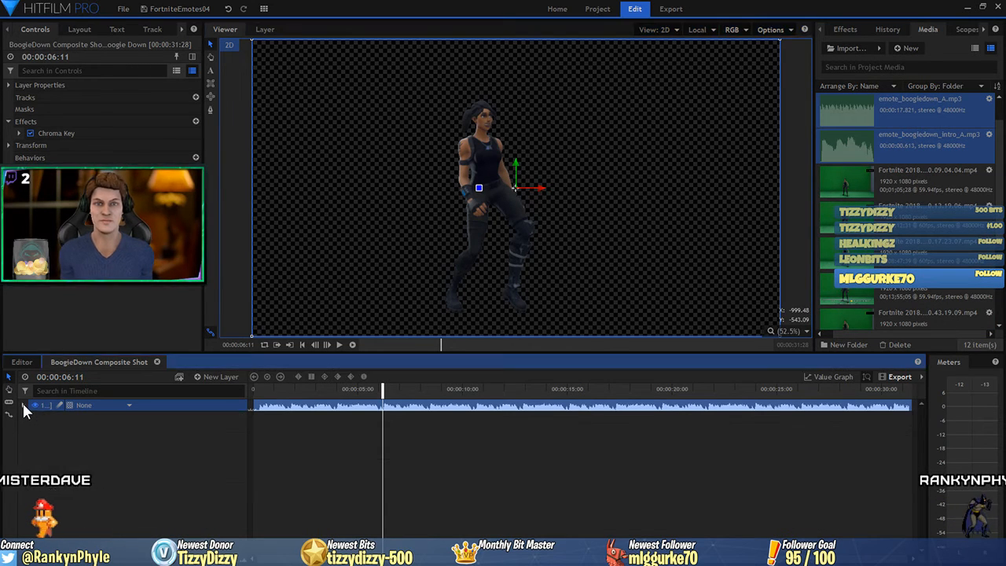
drag(850, 138, 137, 440)
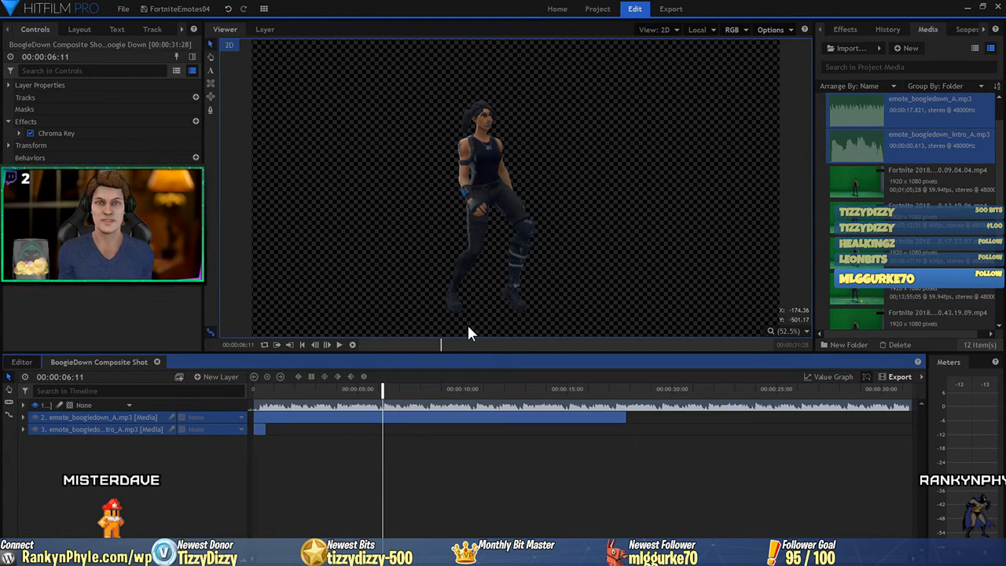
Show the waveforms of both new audio layers and move the emote_boogiedown_A layer below the intro layer.
right_click(143, 414)
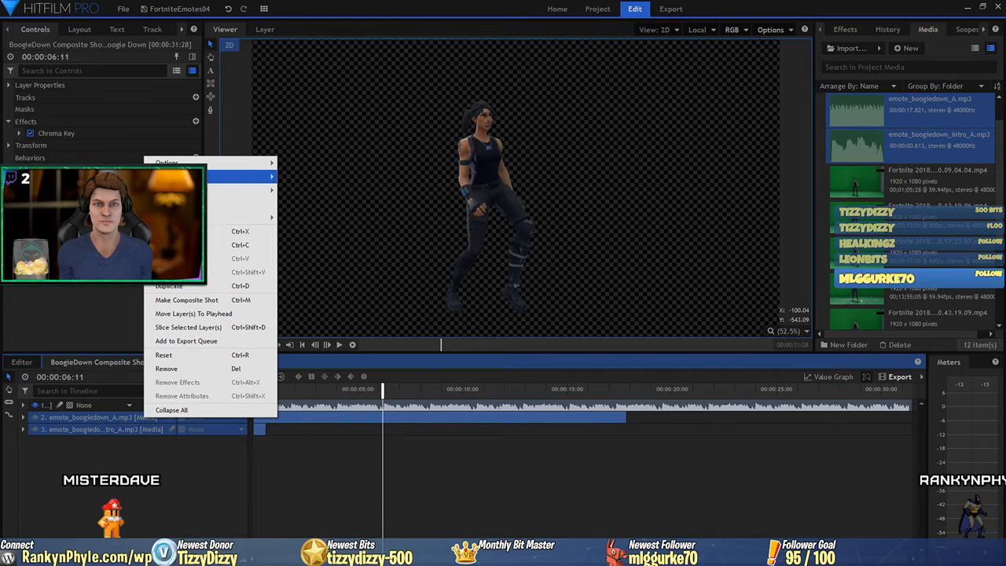
click(314, 177)
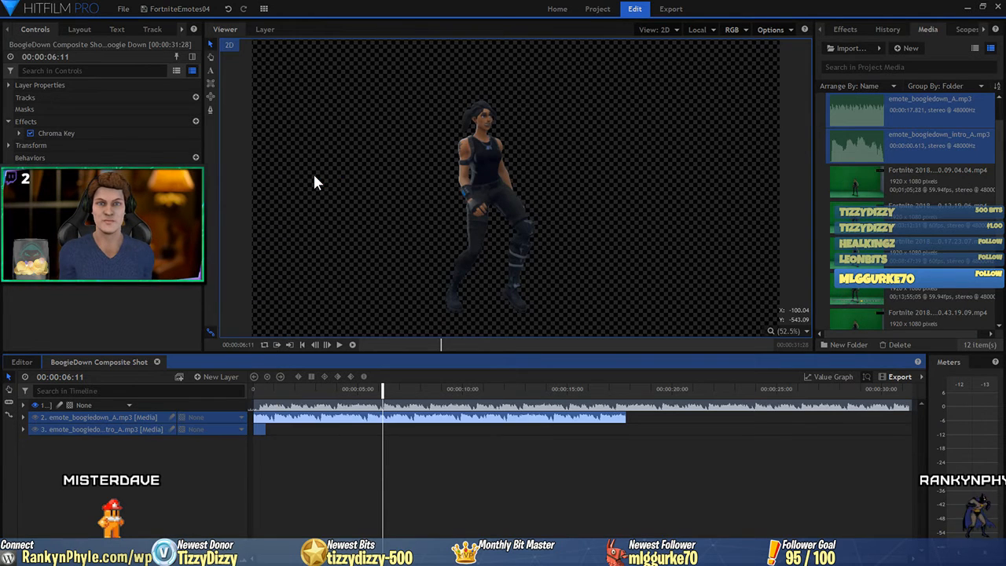
click(153, 491)
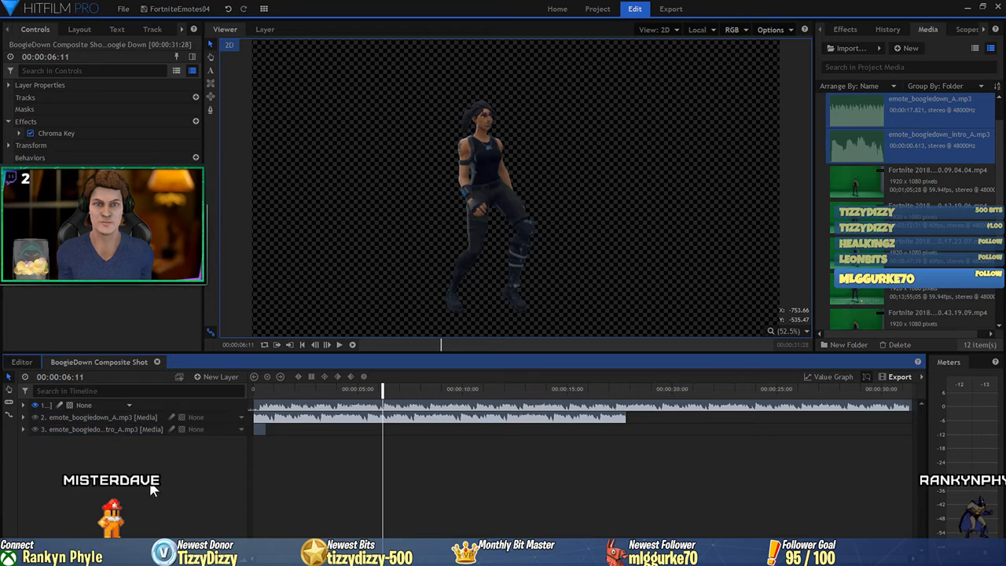
click(115, 416)
drag(121, 445, 125, 449)
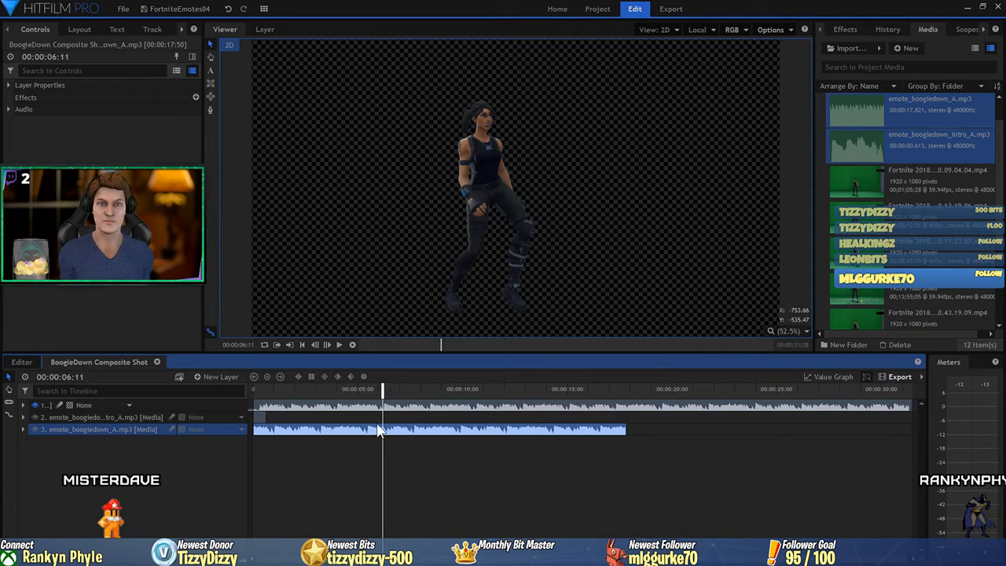
Align the audio with the clip's waveform: start emote_boogiedown_A about 0.75 seconds in, with the intro ending just before it.
scroll(385, 431, up, 3)
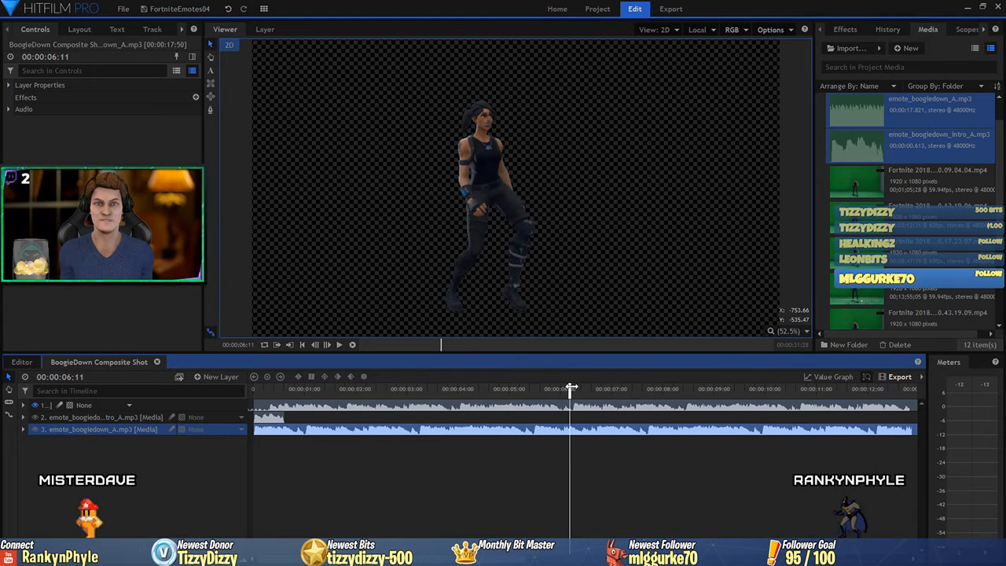
drag(571, 388, 570, 389)
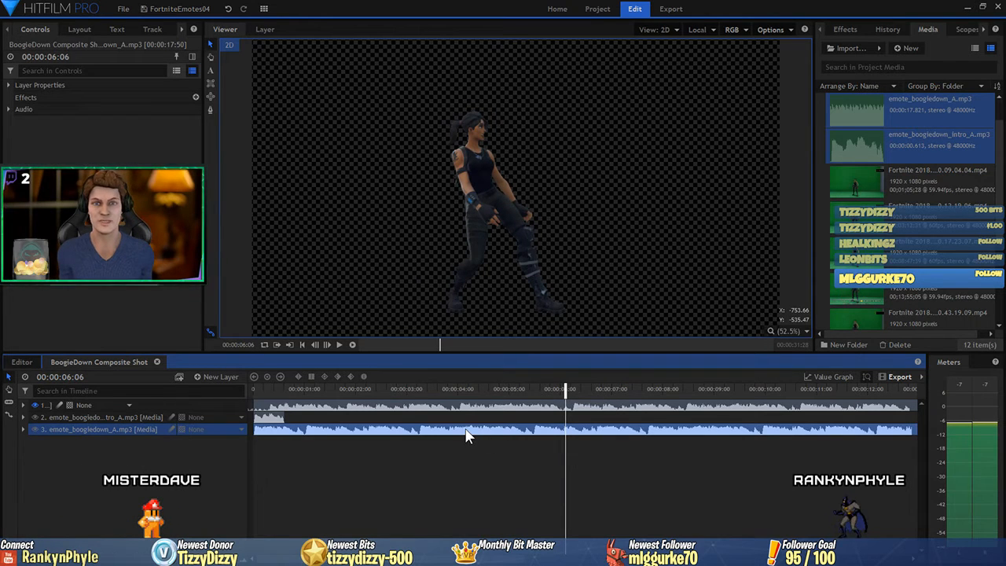
drag(467, 437, 507, 430)
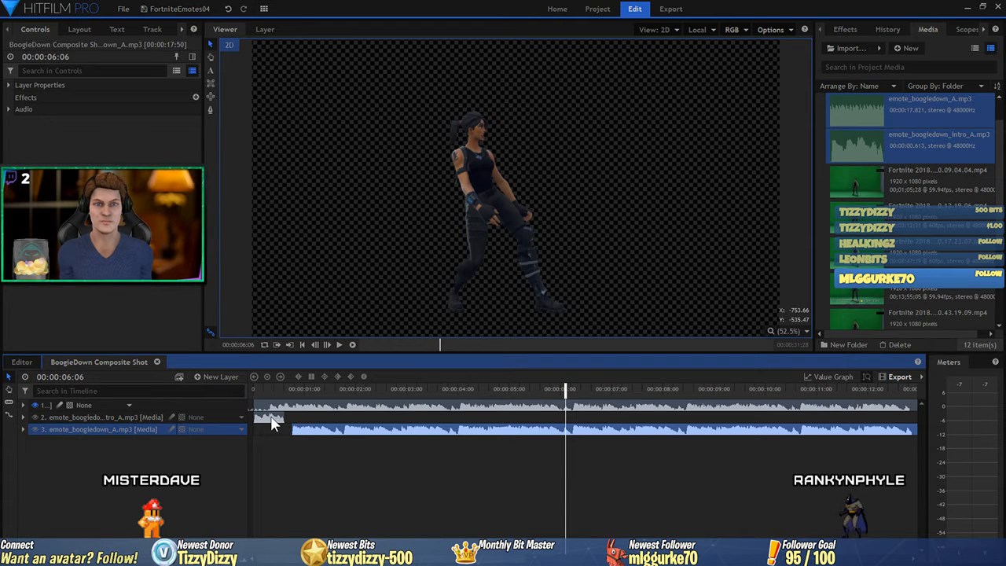
drag(271, 423, 279, 425)
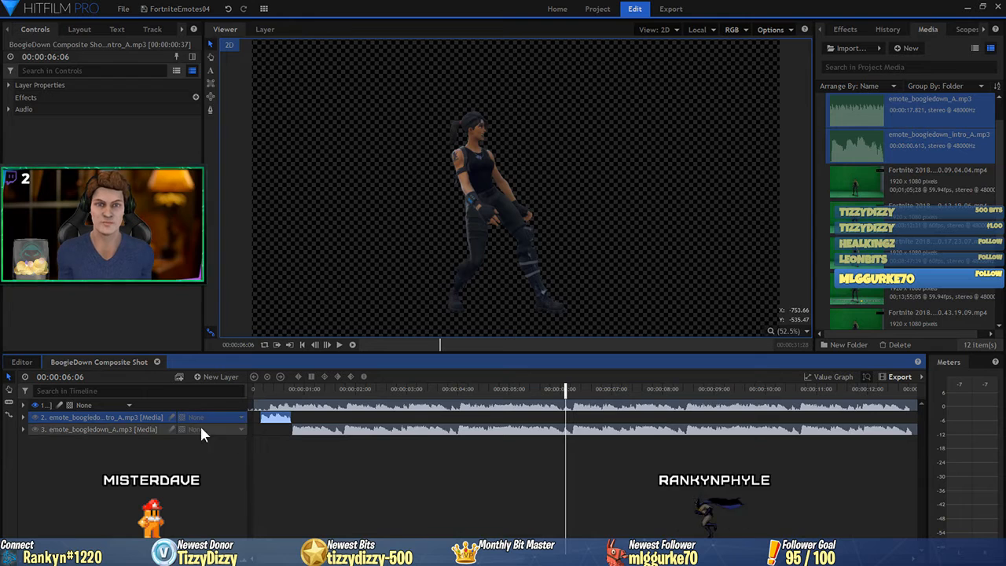
Select the Boogie Down clip layer in the composite shot, leaving its parent set to None.
click(103, 402)
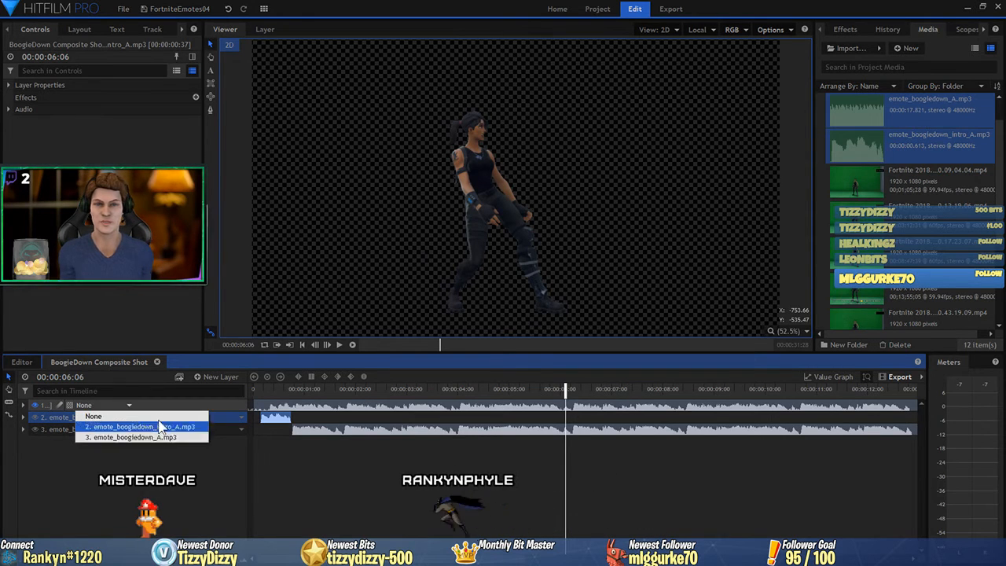
click(202, 473)
click(175, 404)
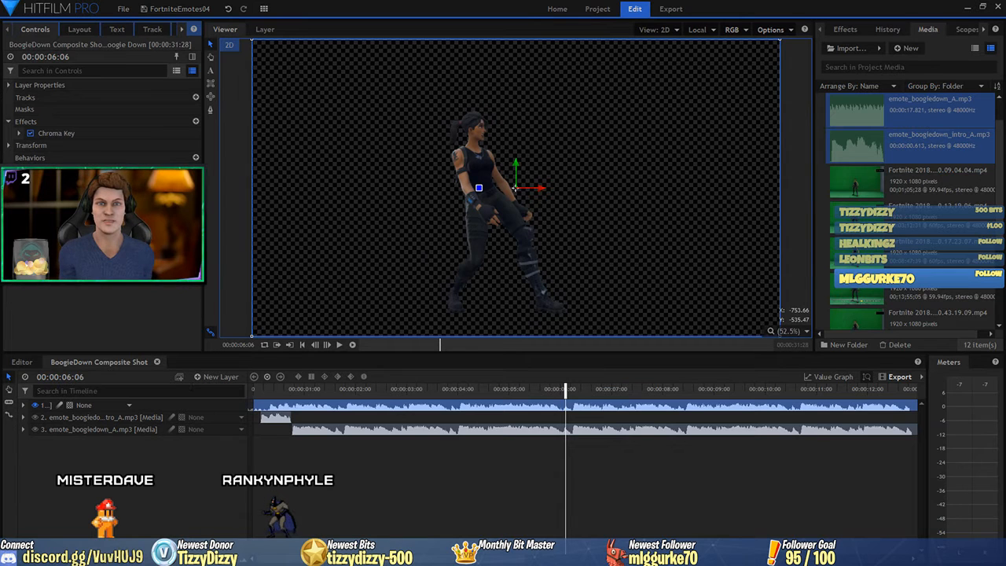
Play the composite shot from the start, and shift the intro audio layer 3 frames later so it overlaps the start of emote_boogiedown_A.
click(302, 344)
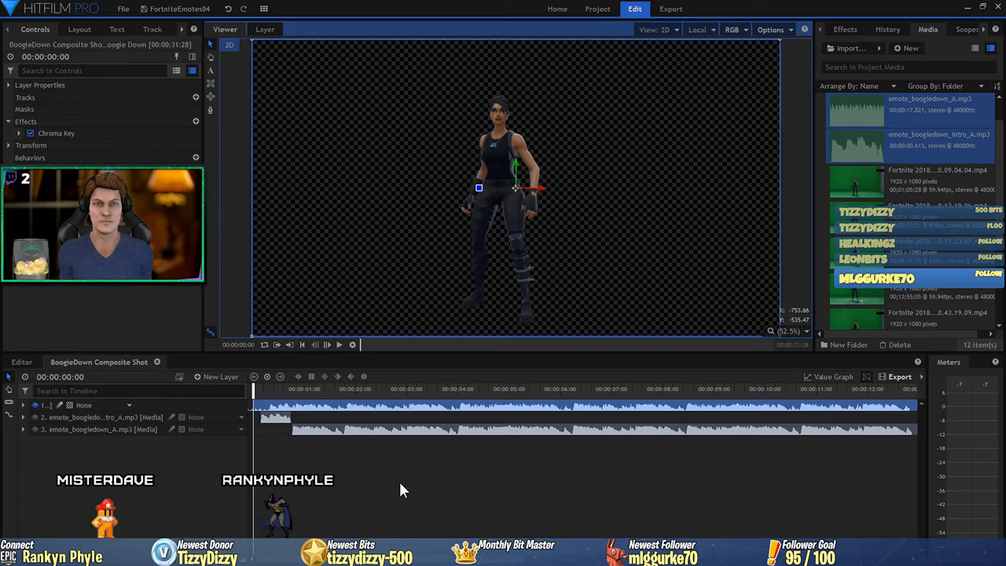
key(space)
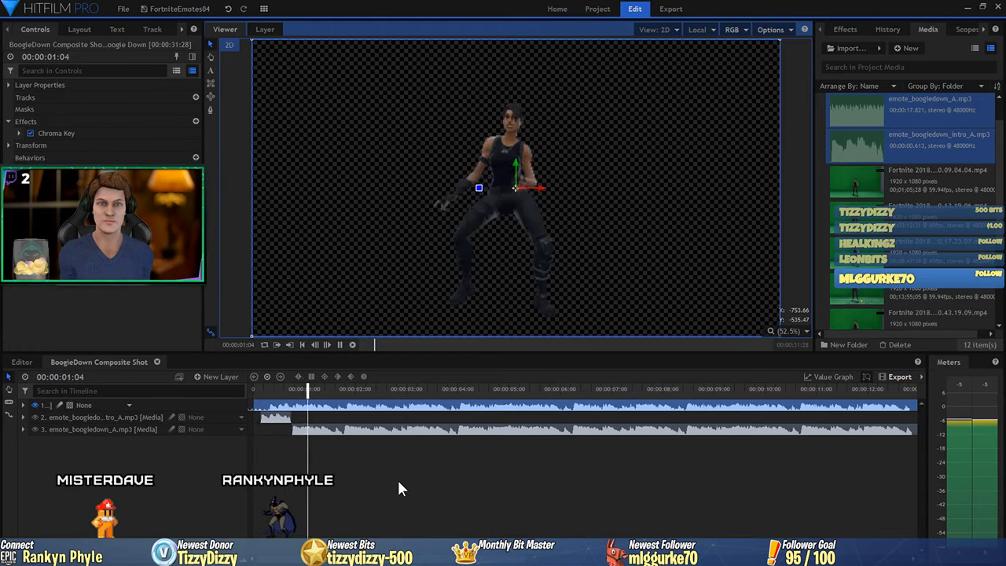
key(space)
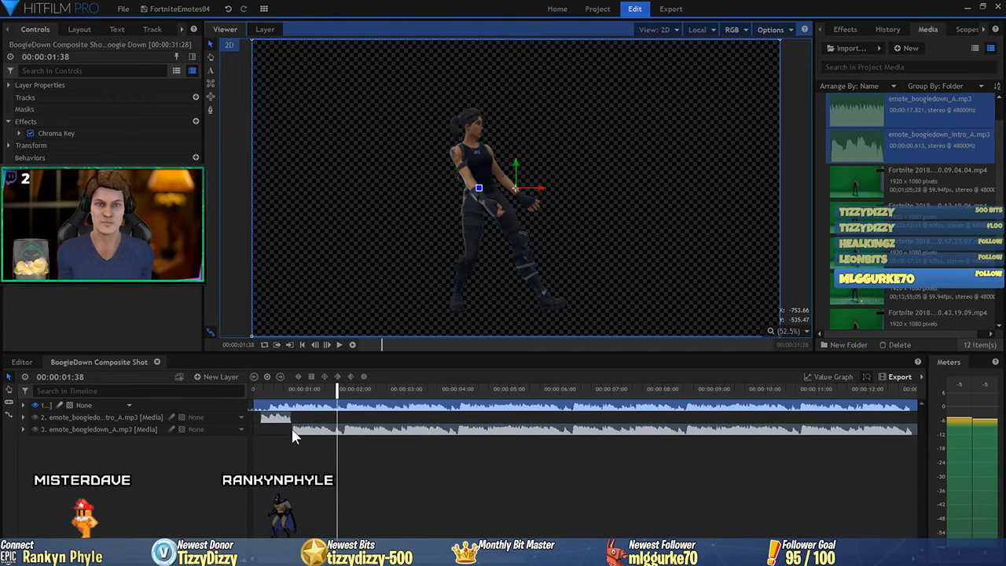
scroll(291, 437, up, 5)
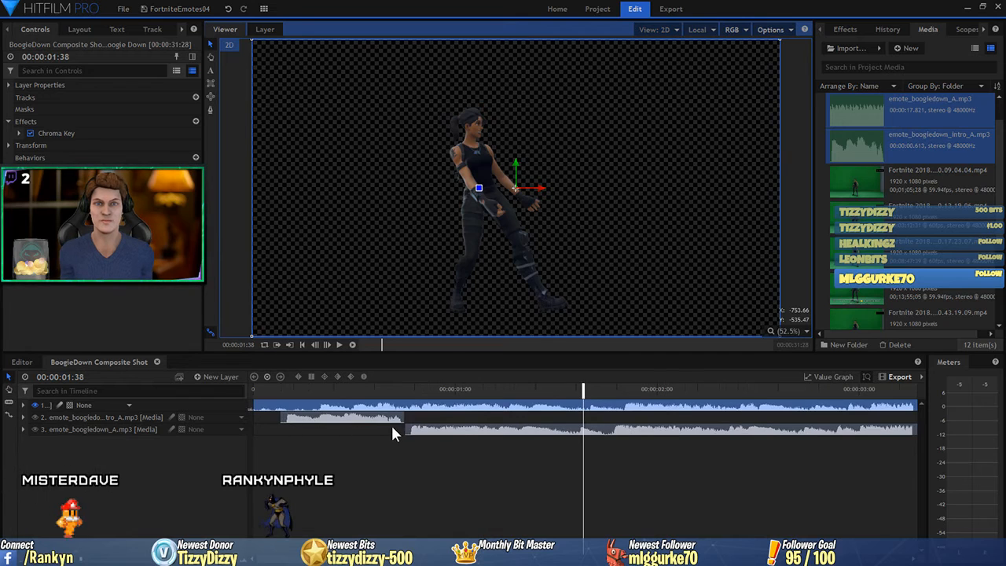
scroll(393, 432, up, 2)
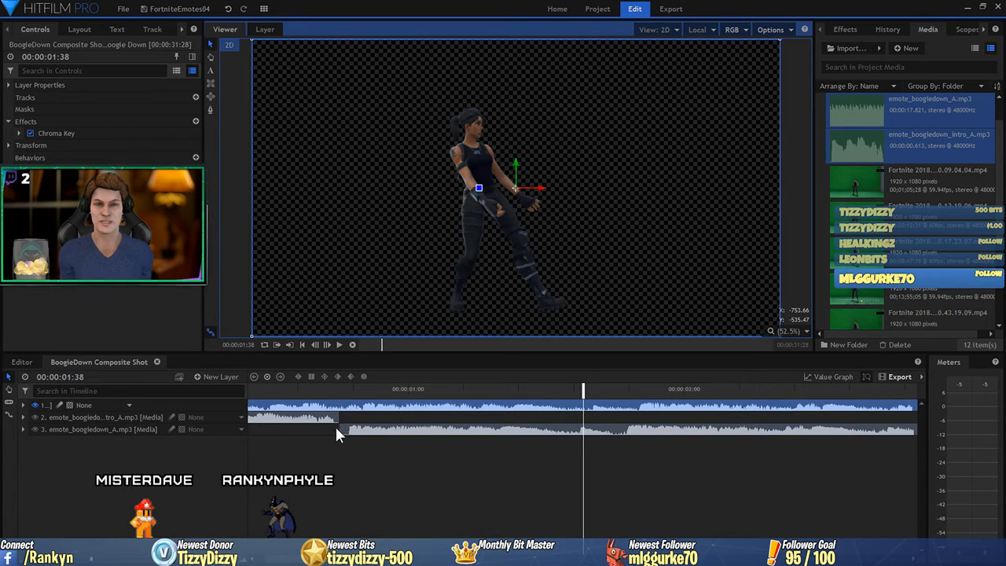
drag(304, 421, 307, 422)
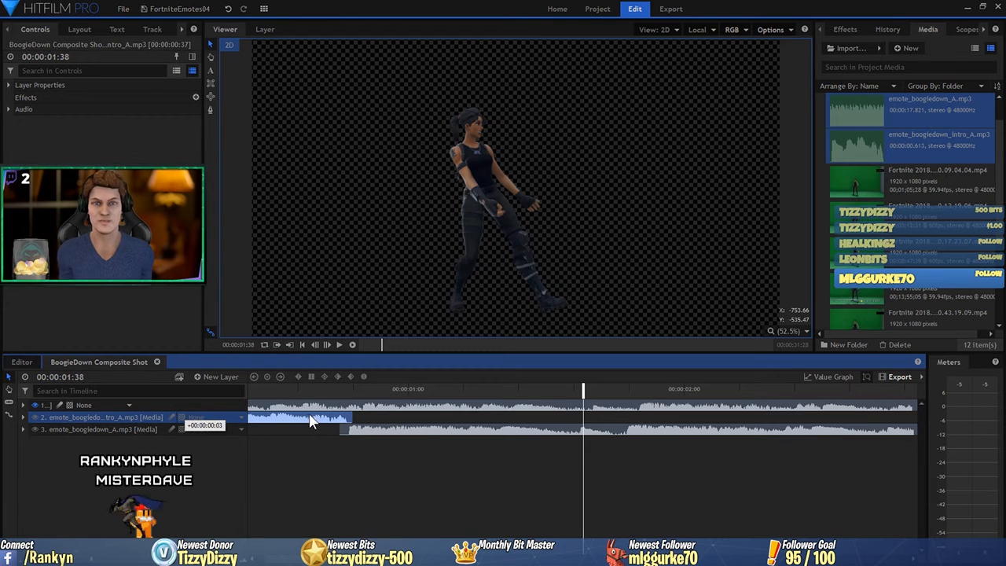
Play the composite shot from the start twice to check the transition from the intro audio and its sync with the dance.
click(303, 345)
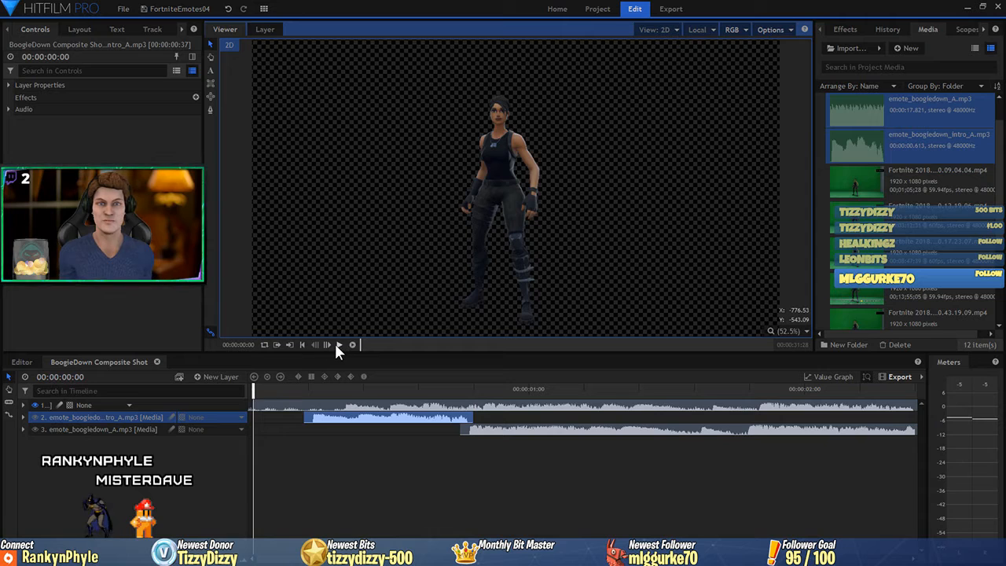
click(336, 345)
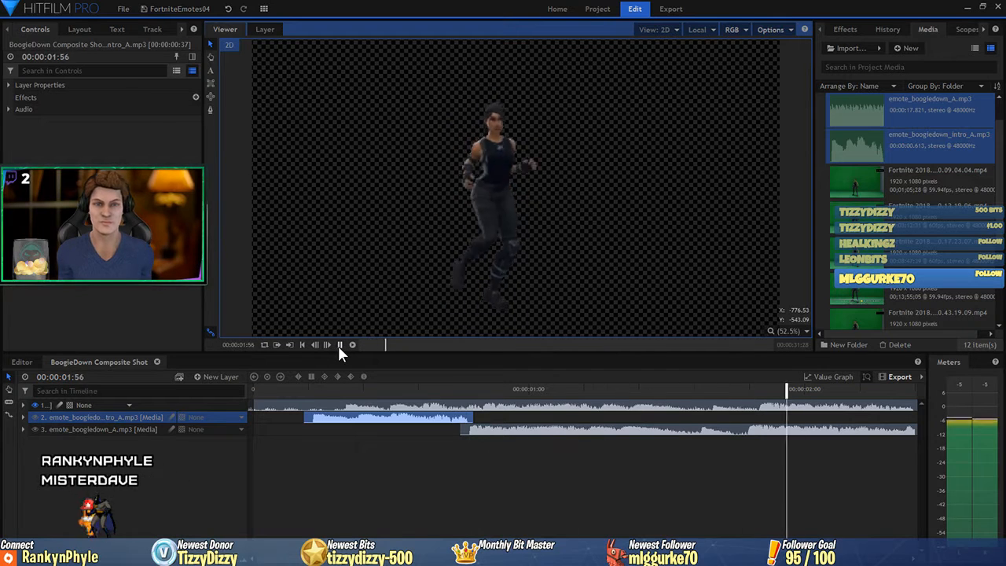
click(339, 345)
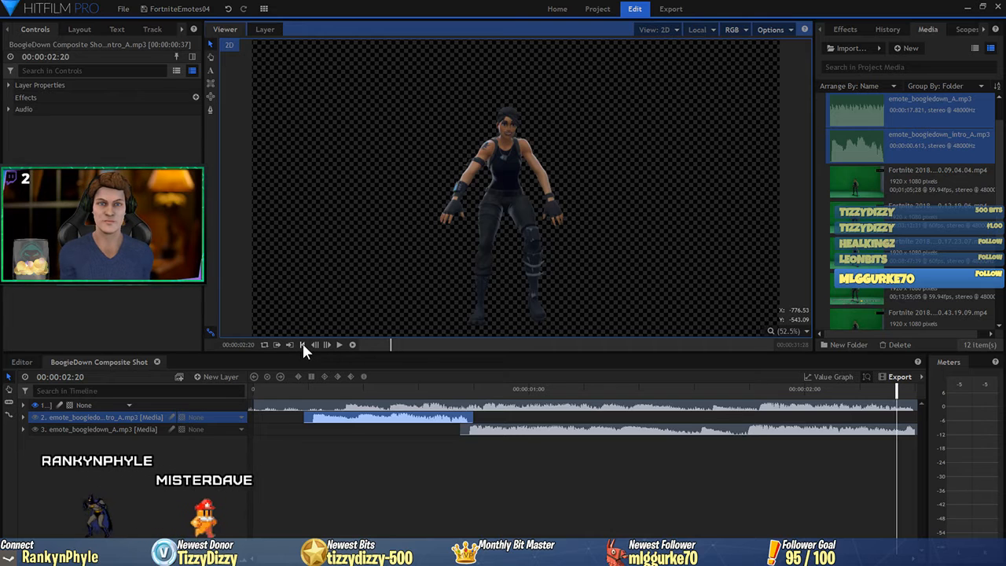
click(302, 343)
click(340, 345)
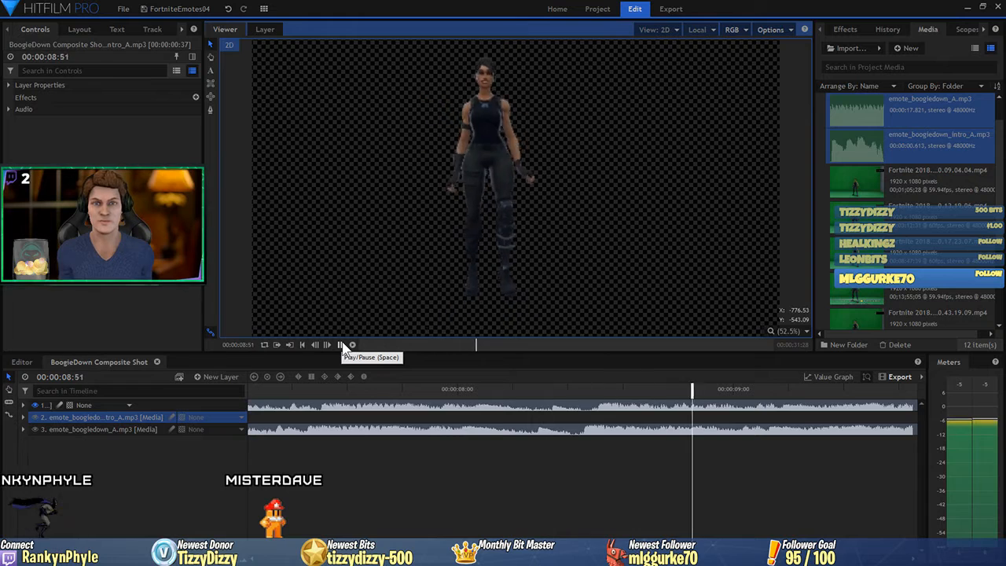
click(339, 344)
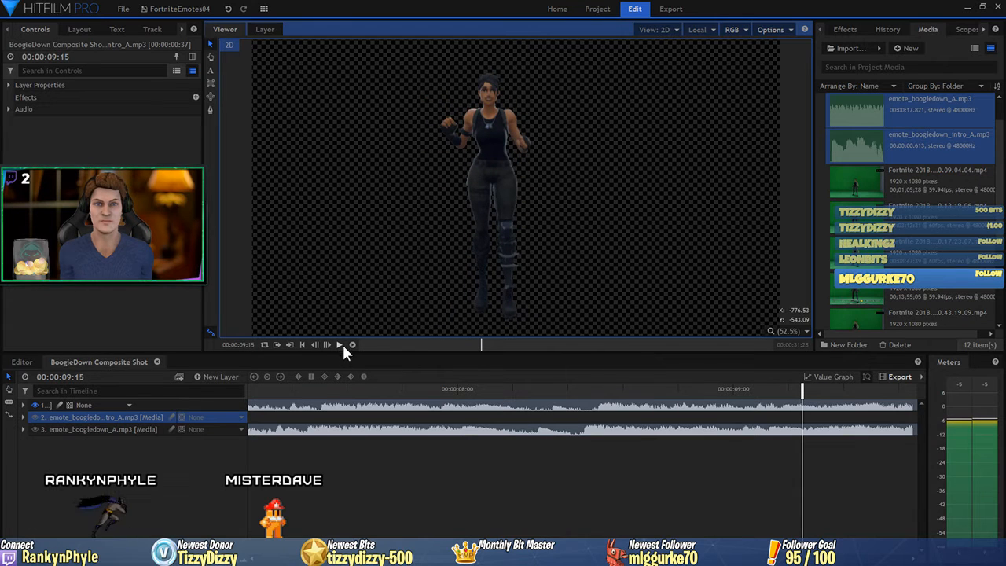
click(302, 345)
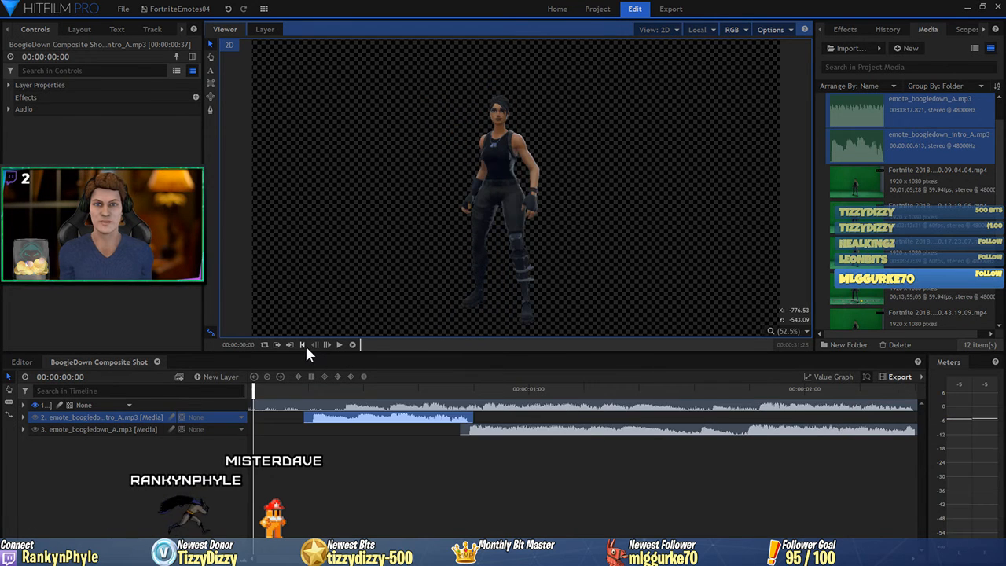
Set the audio level of the emote_boogiedown_intro_A layer to -4 dB.
click(67, 413)
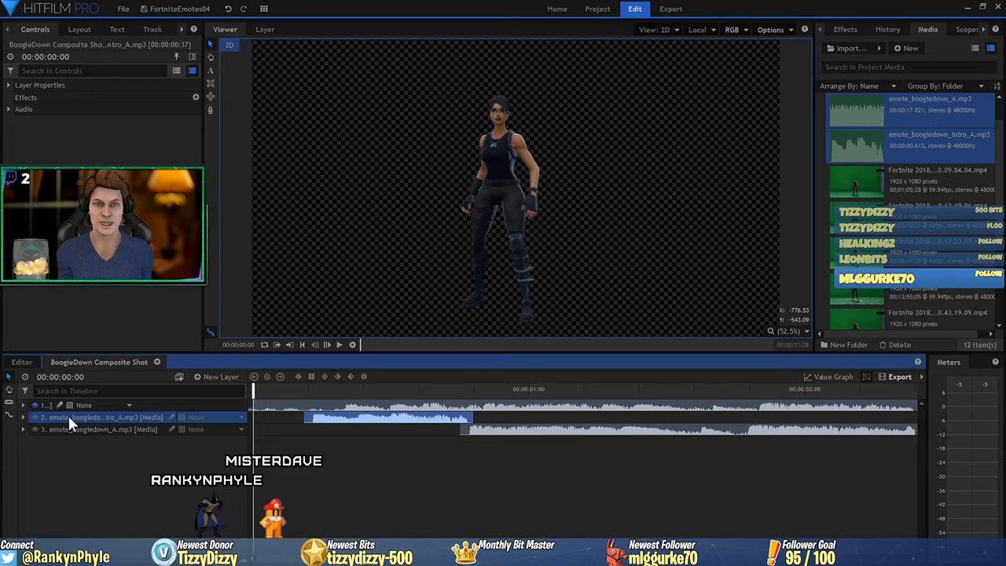
click(9, 111)
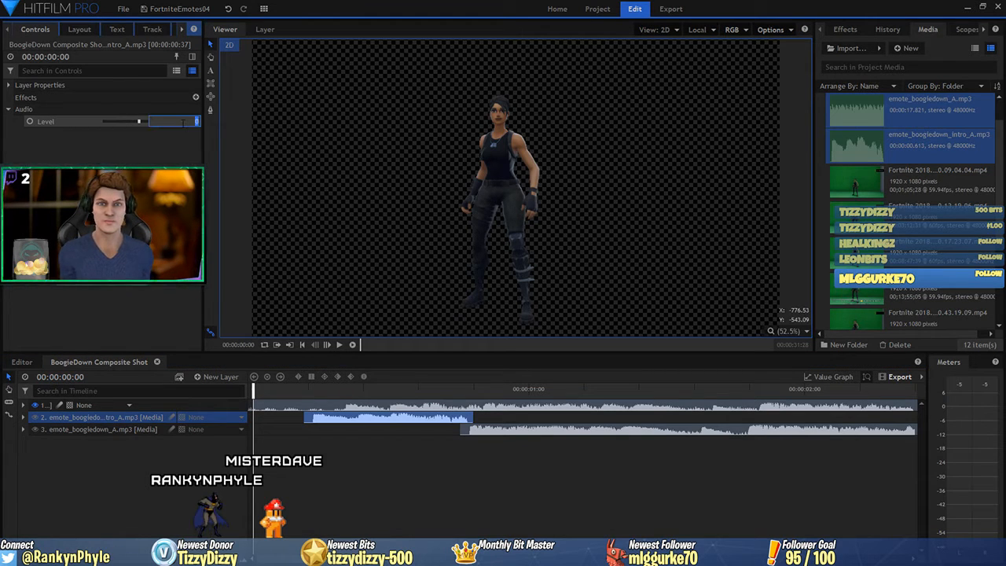
text(-4)
key(Return)
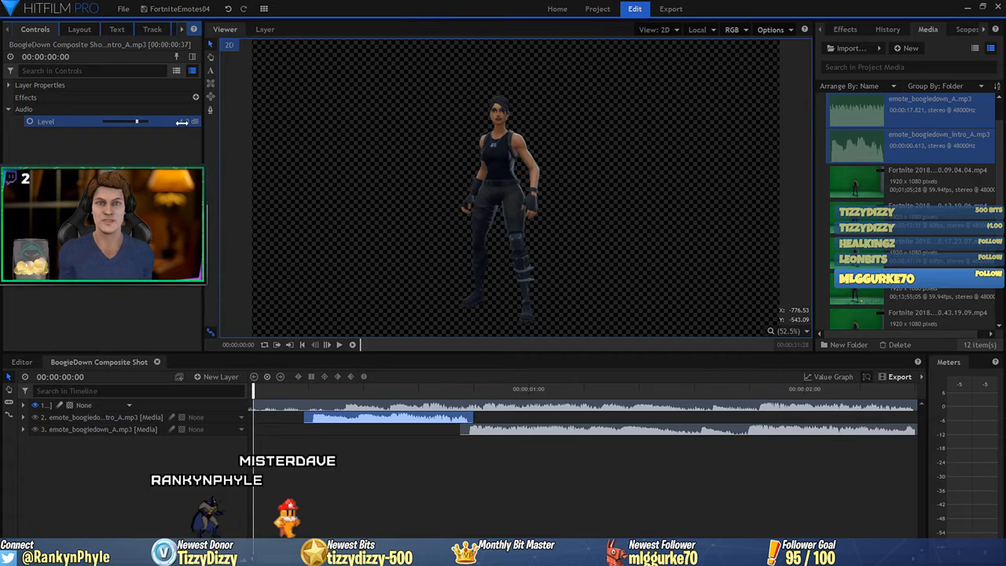
Set the audio level of the emote_boogiedown_A layer to -4 dB and play the shot from the start to check the meters.
click(128, 429)
click(25, 107)
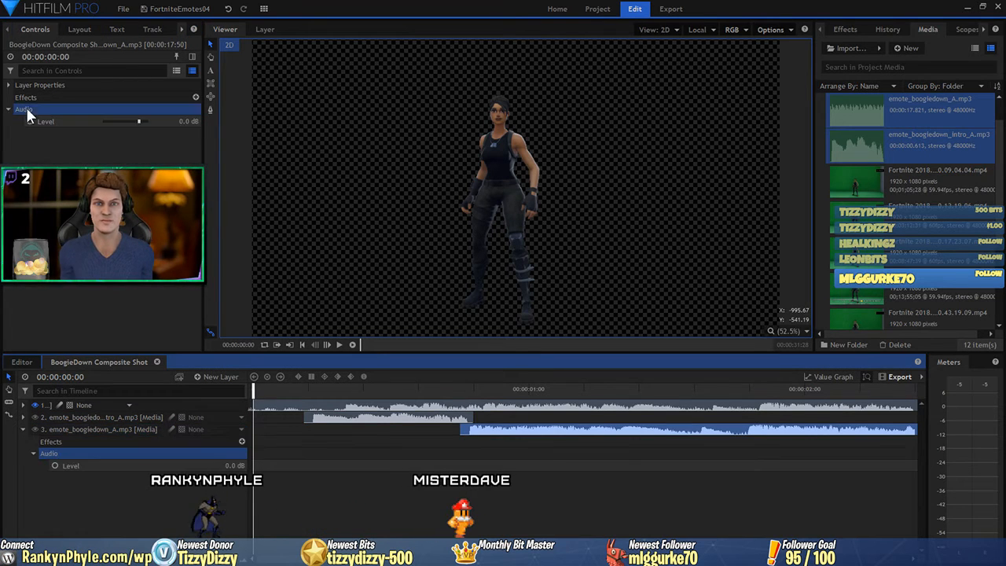
click(185, 122)
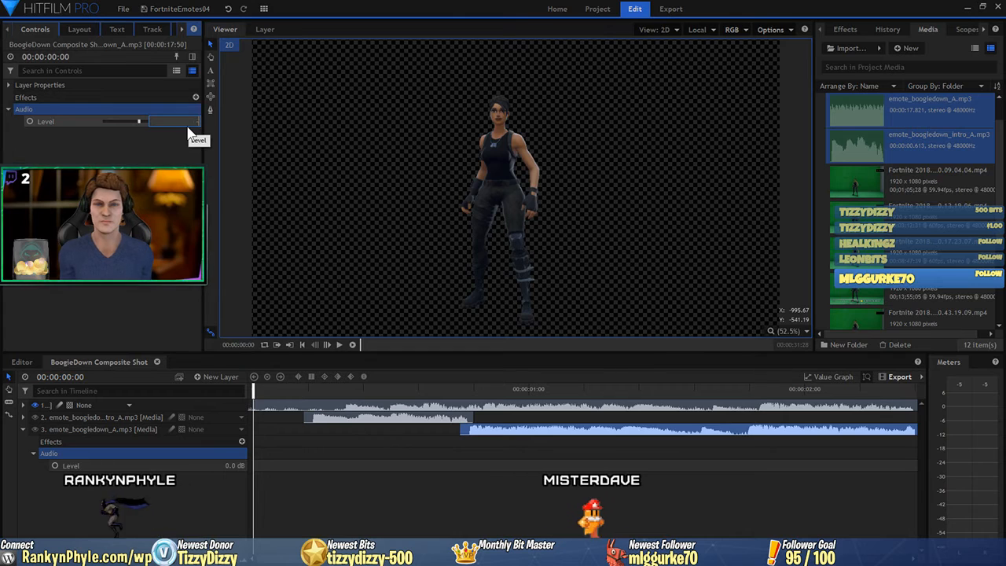
text(-4)
key(Return)
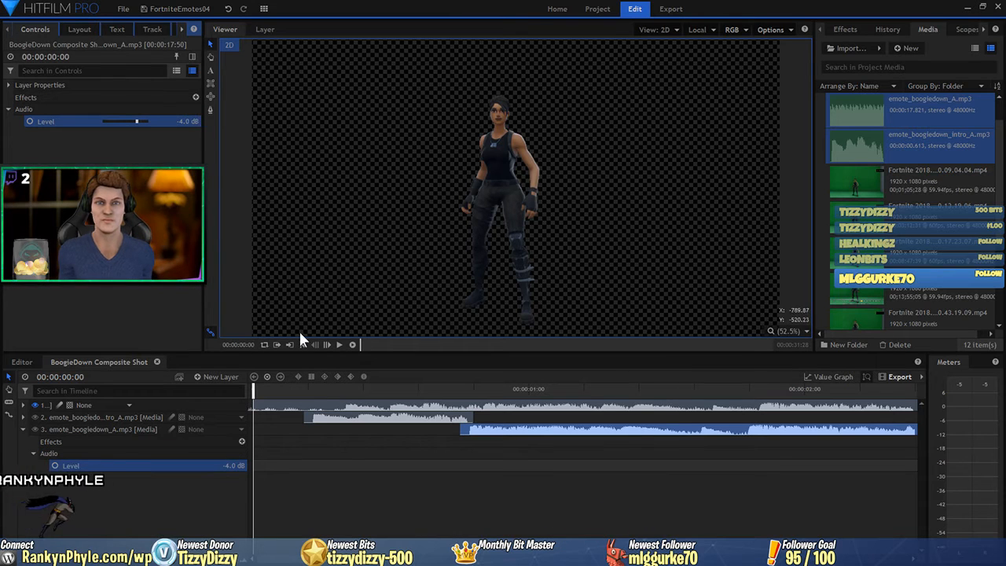
click(342, 346)
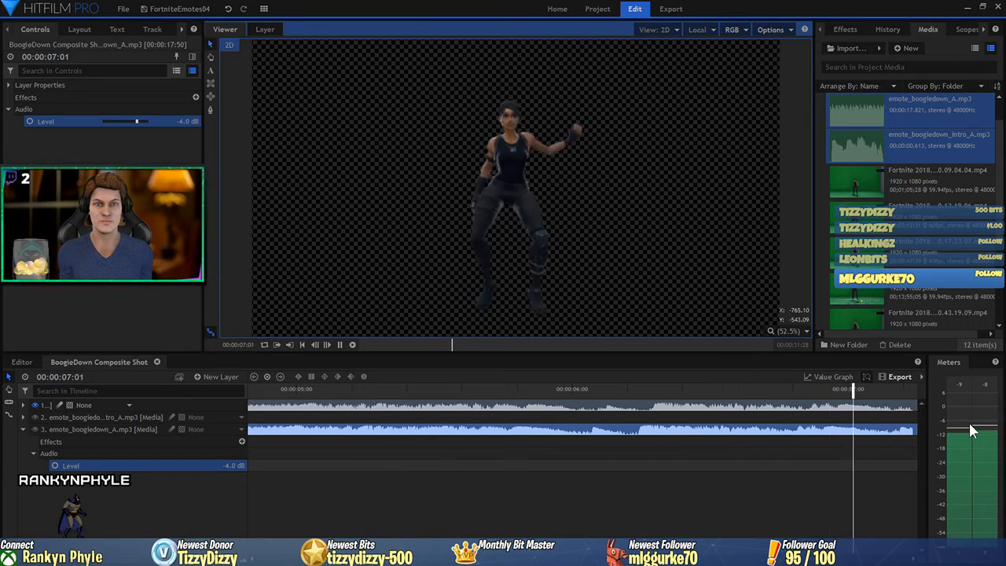
key(space)
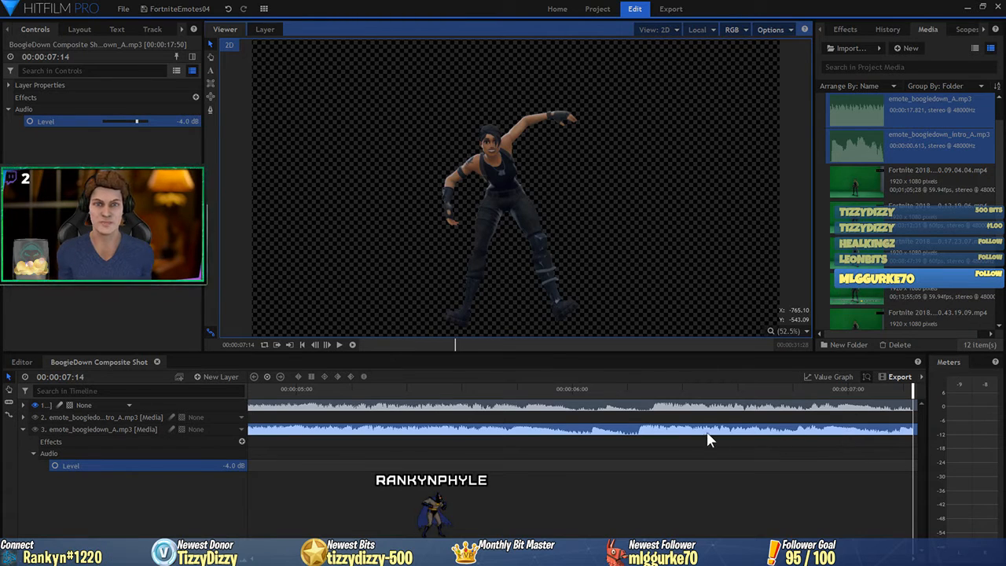
Play the composite shot from its start until past the end of the emote_boogiedown_A.mp3 music.
scroll(581, 464, right, 4)
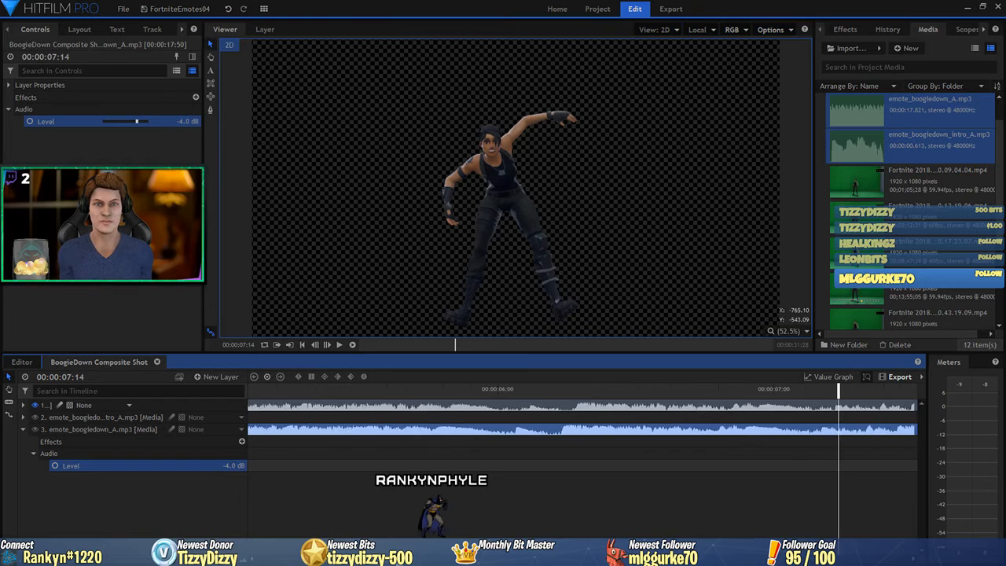
scroll(582, 463, right, 4)
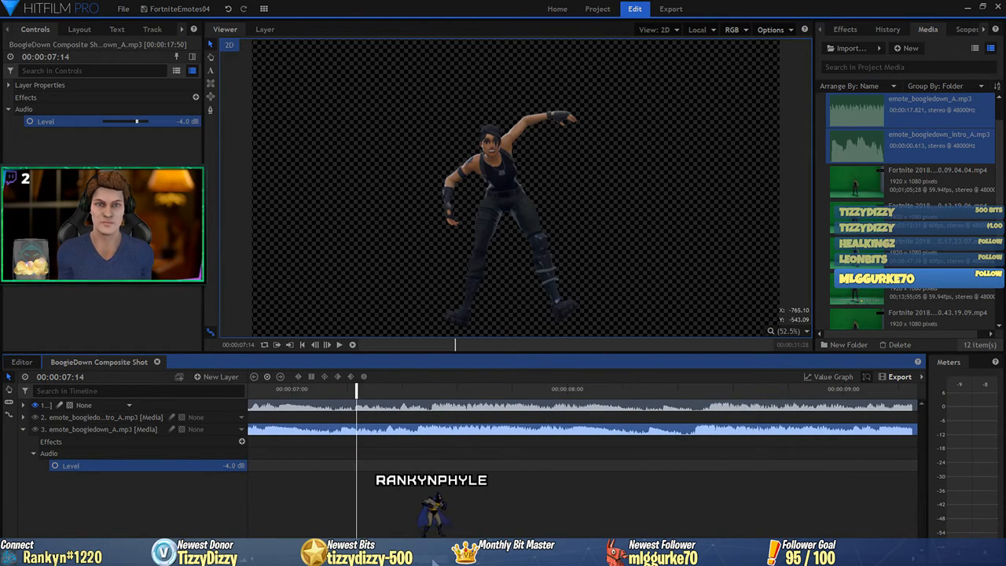
drag(434, 563, 287, 563)
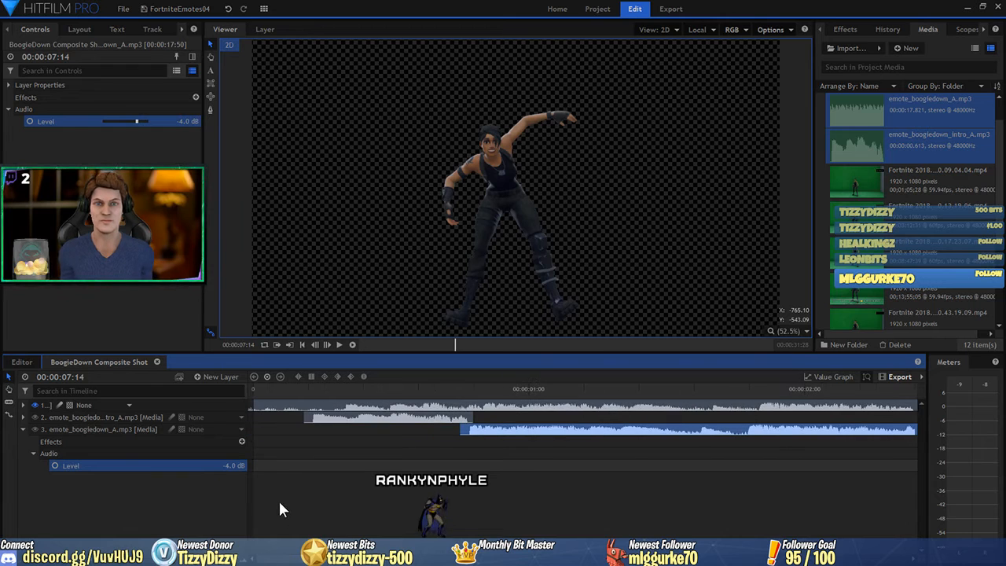
click(303, 344)
click(338, 345)
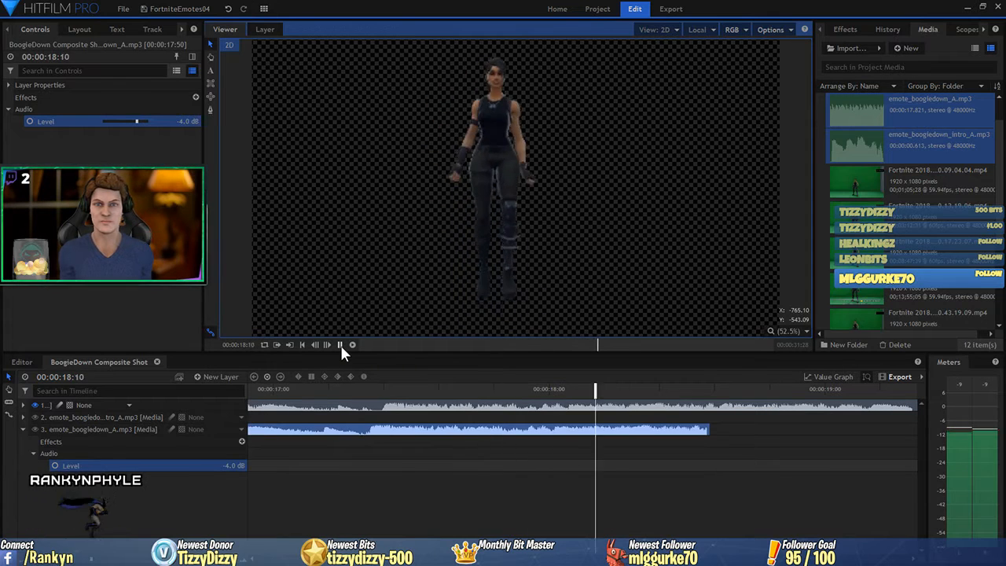
click(340, 344)
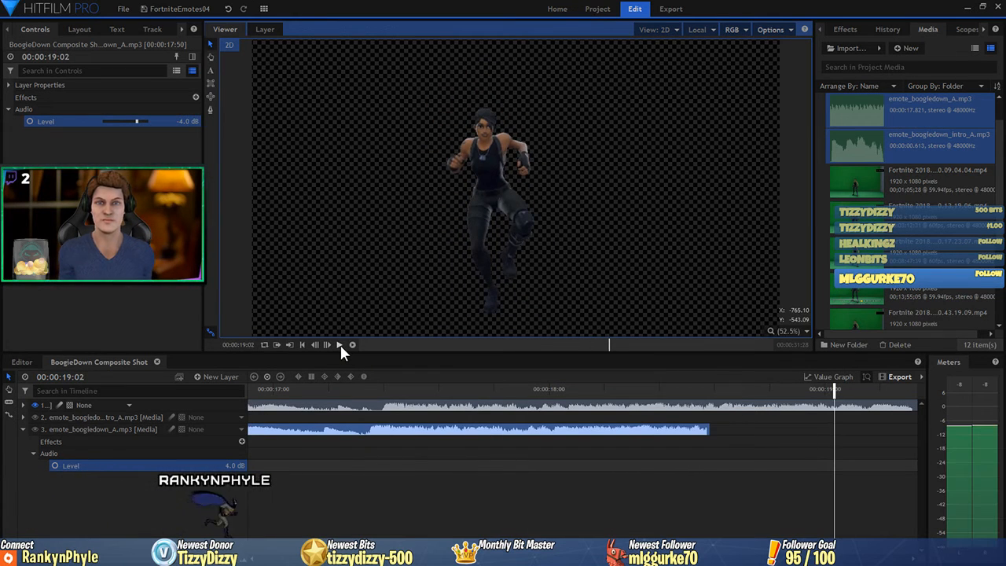
Replay the first two seconds of the composite shot to check how the dance and music begin.
click(301, 344)
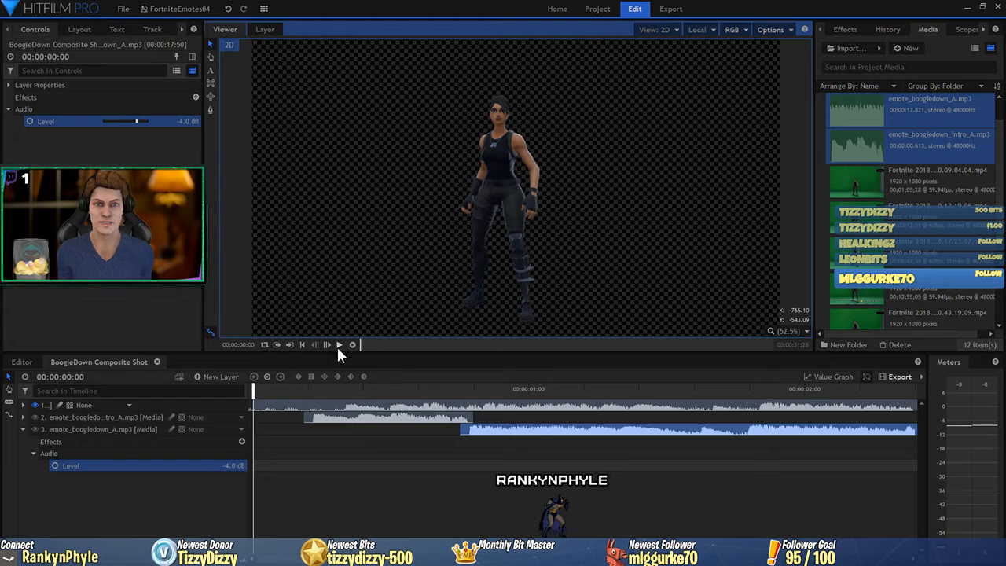
click(338, 345)
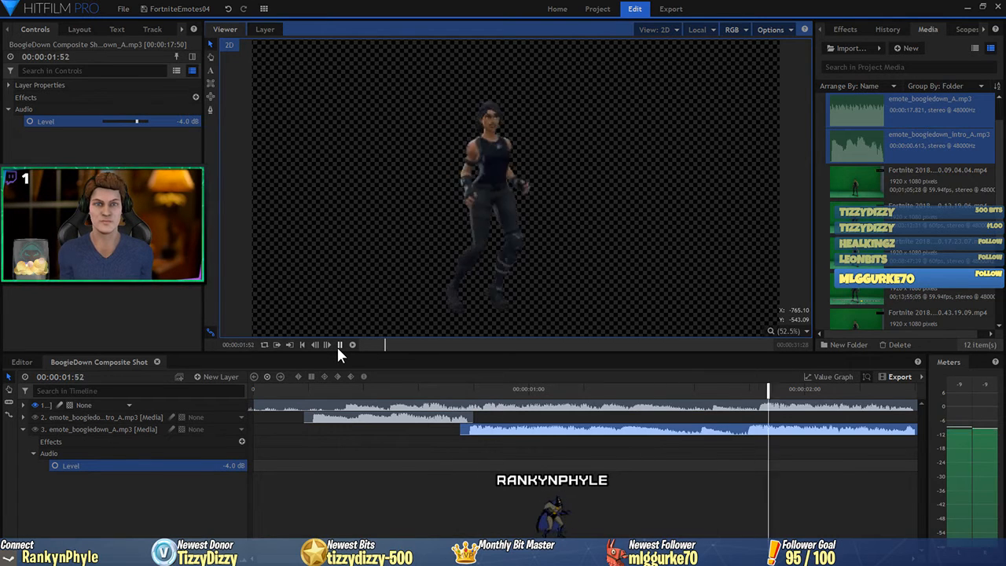
click(339, 345)
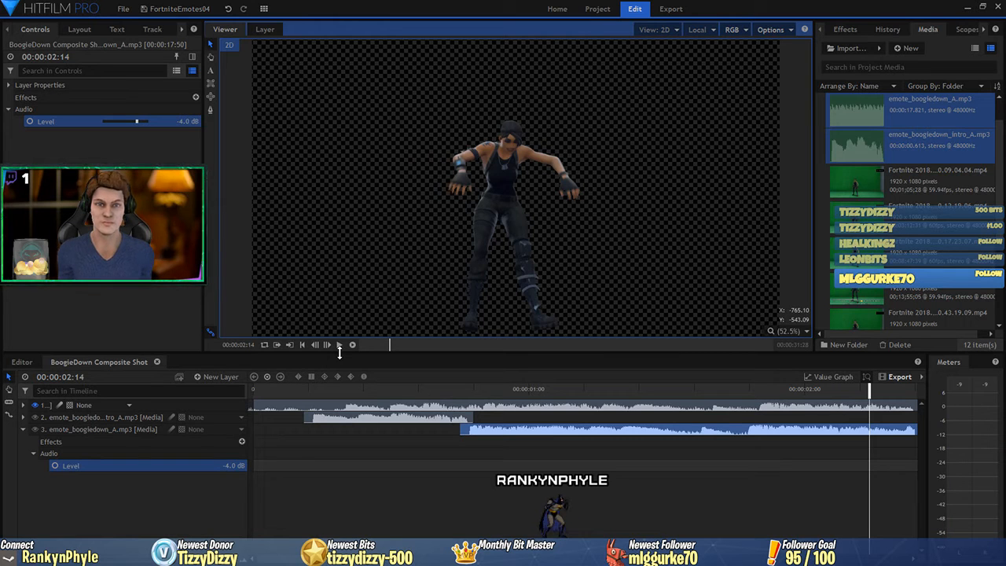
Play the closing part of the emote_boogiedown_A.mp3 layer from 00:00:16:09 to the end of the clip.
mouse_move(281, 561)
mouse_down()
mouse_move(322, 561)
mouse_move(295, 561)
mouse_up()
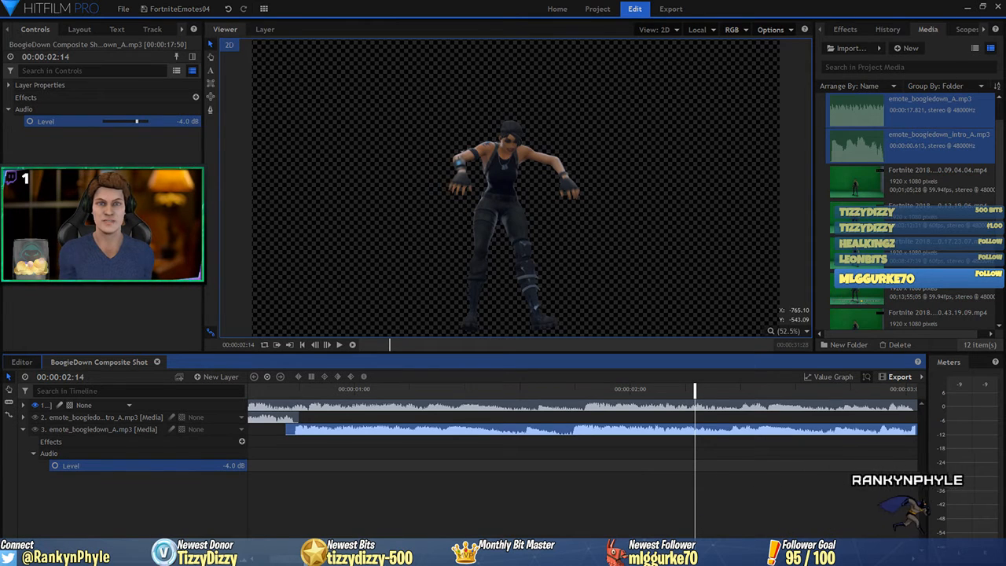
drag(295, 562, 339, 561)
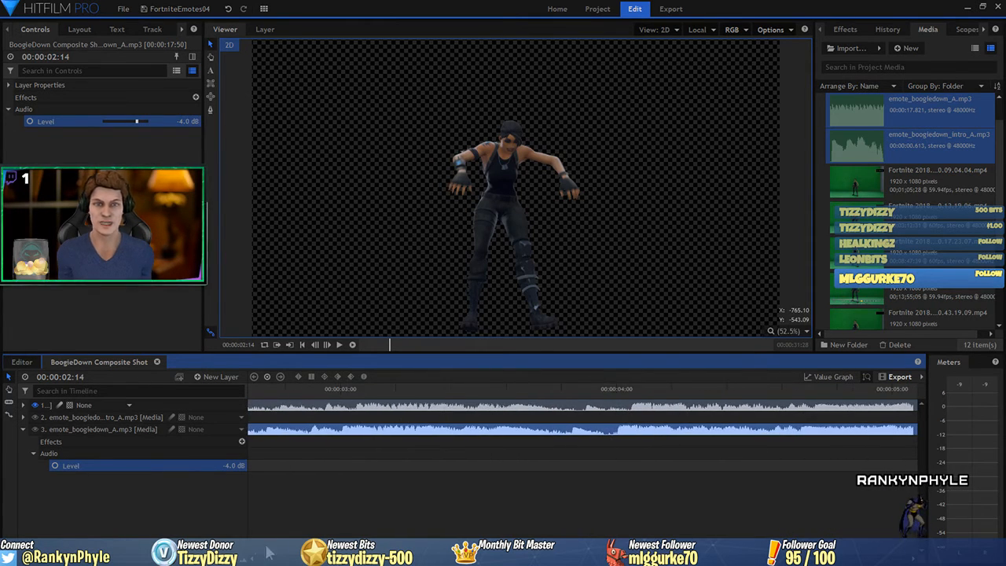
click(22, 429)
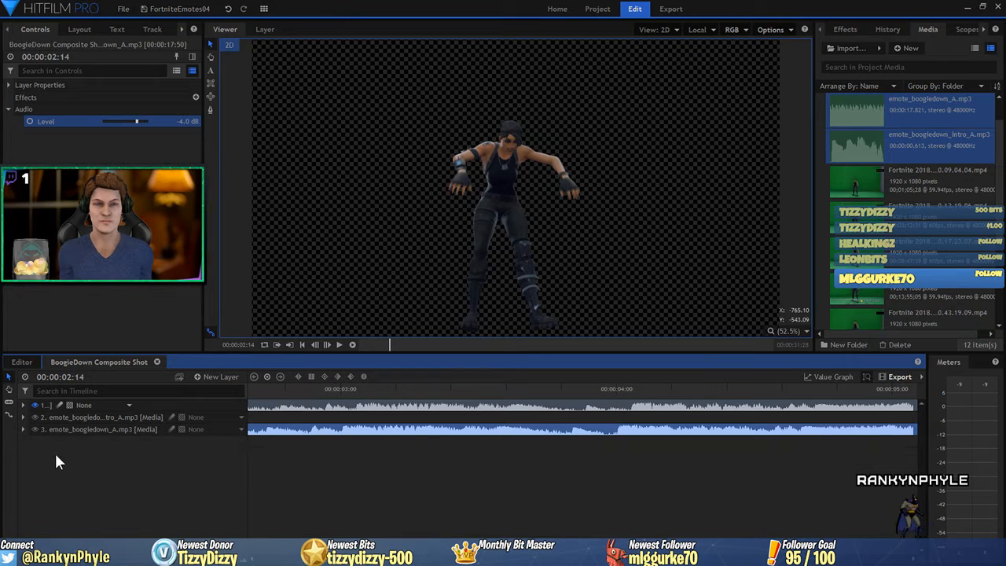
drag(339, 561, 607, 561)
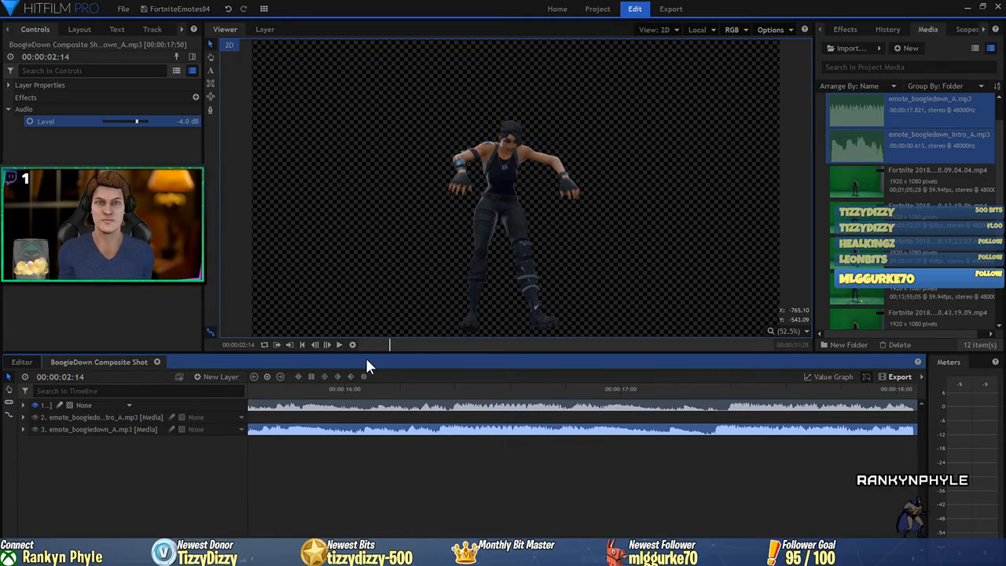
click(385, 389)
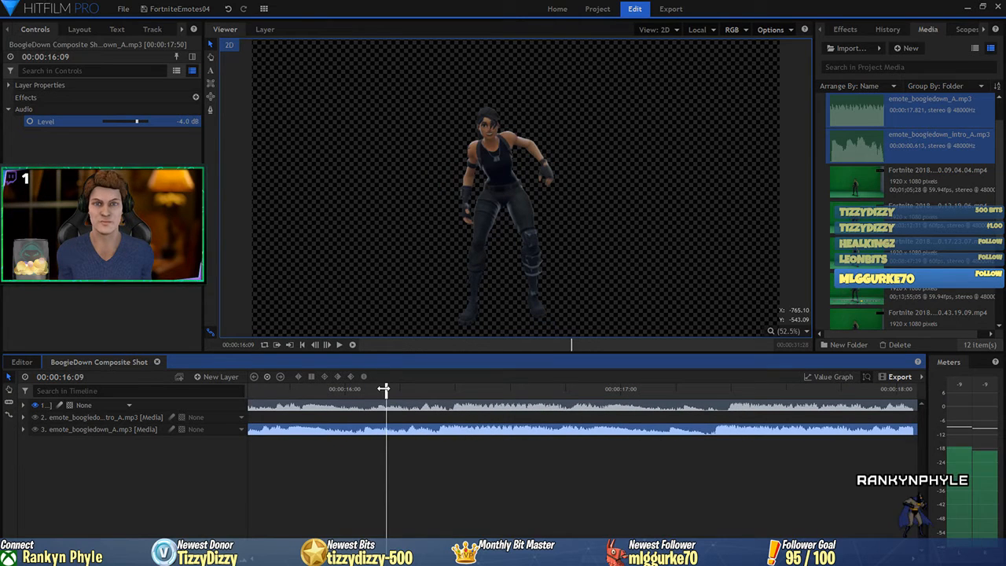
click(338, 344)
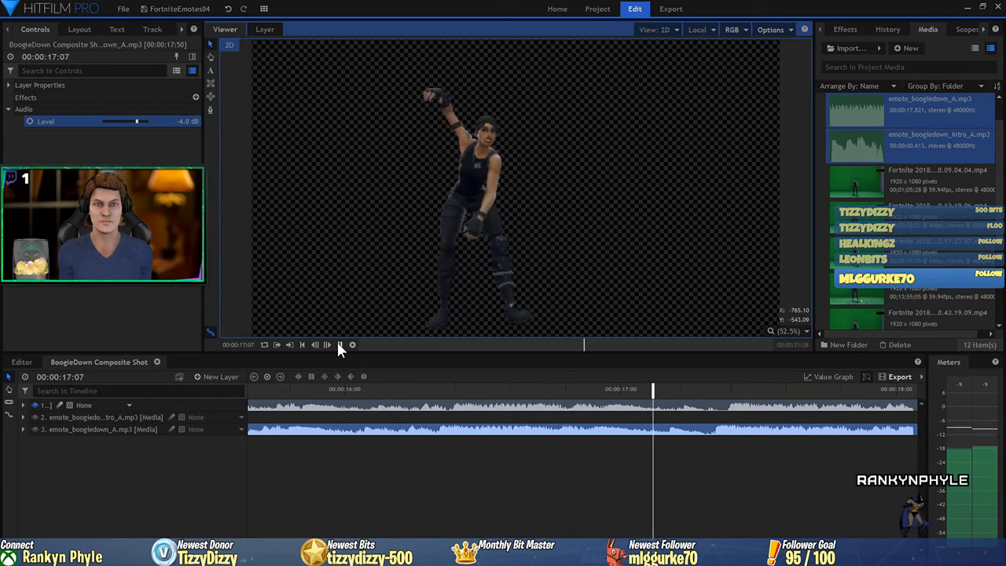
click(338, 344)
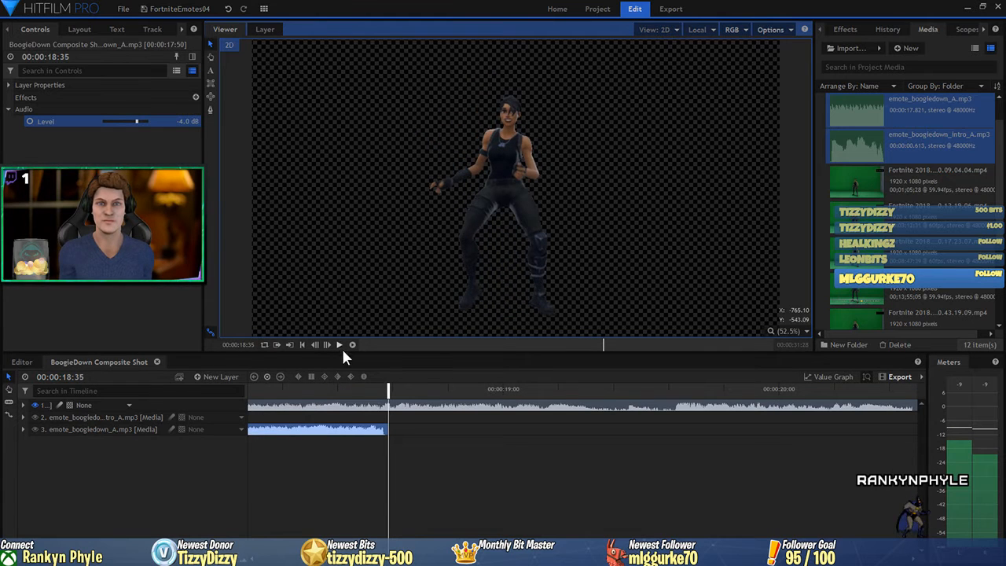
Keyframe the audio level of the emote_boogiedown_A.mp3 layer at -60.0 dB at 00:00:18:30.
drag(387, 389, 379, 391)
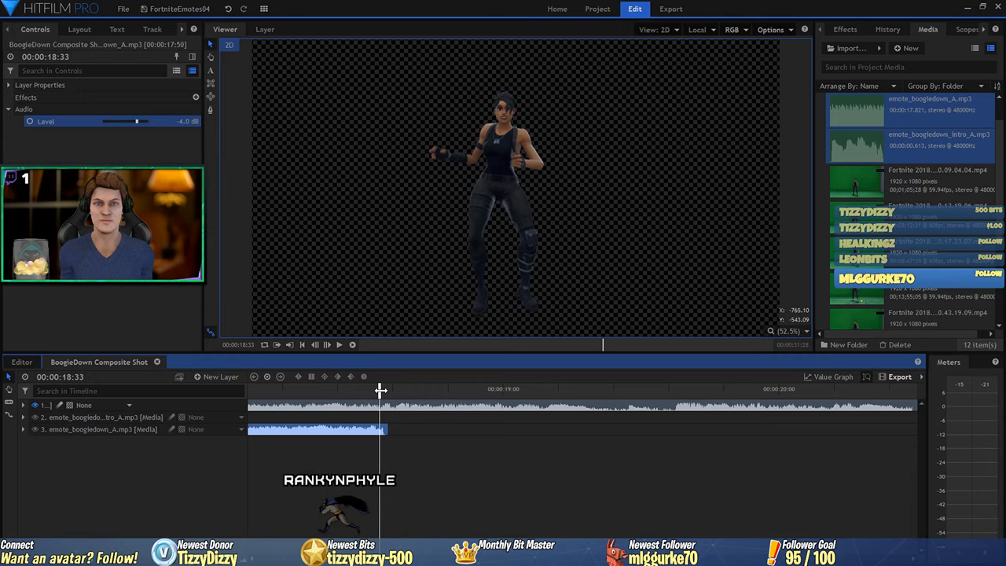
drag(380, 391, 365, 391)
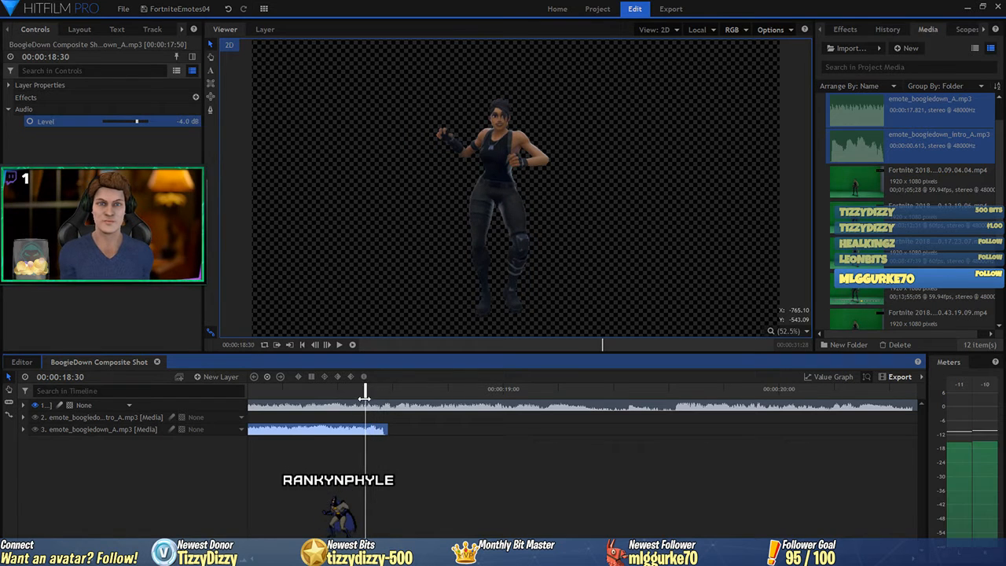
click(23, 428)
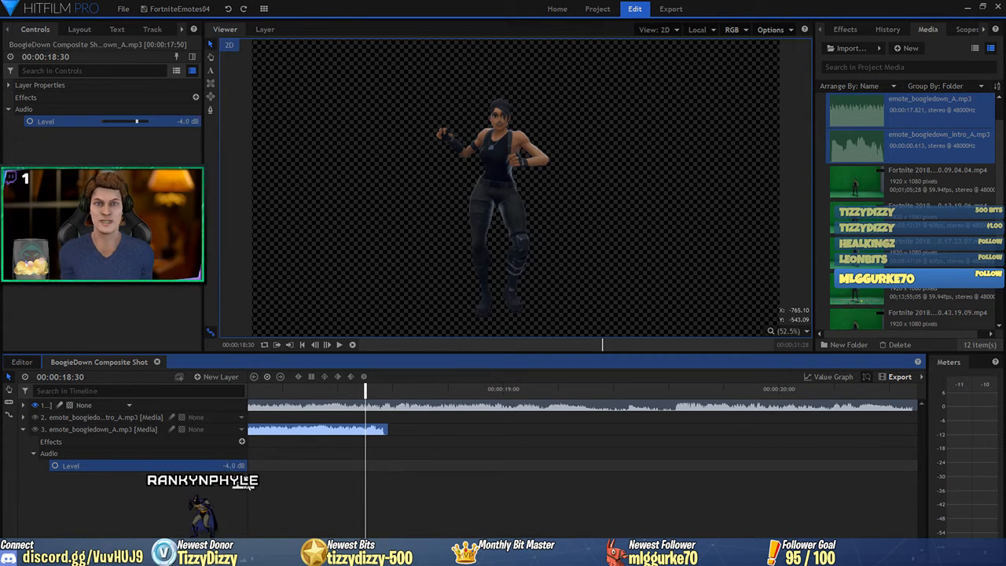
click(83, 433)
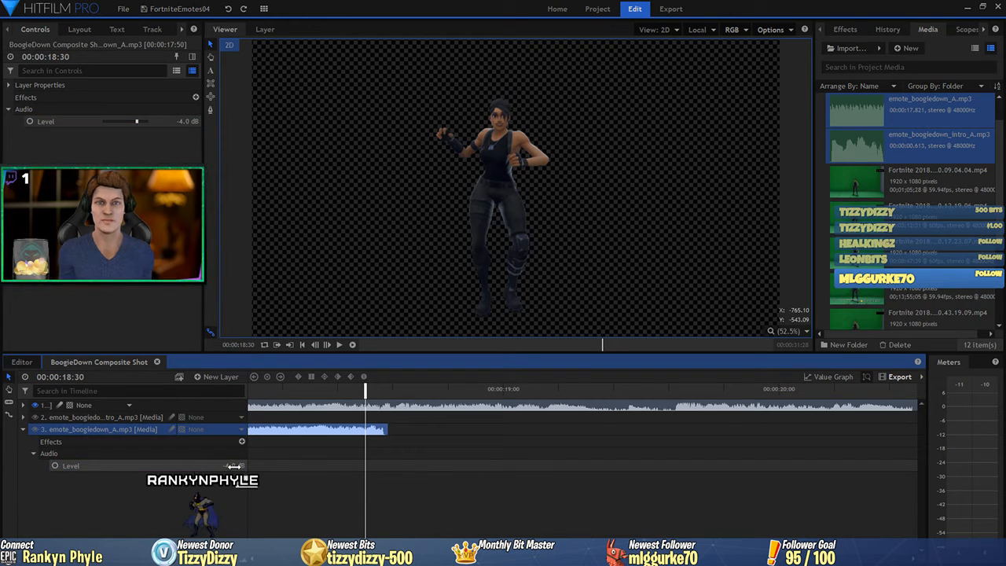
drag(233, 465, 220, 465)
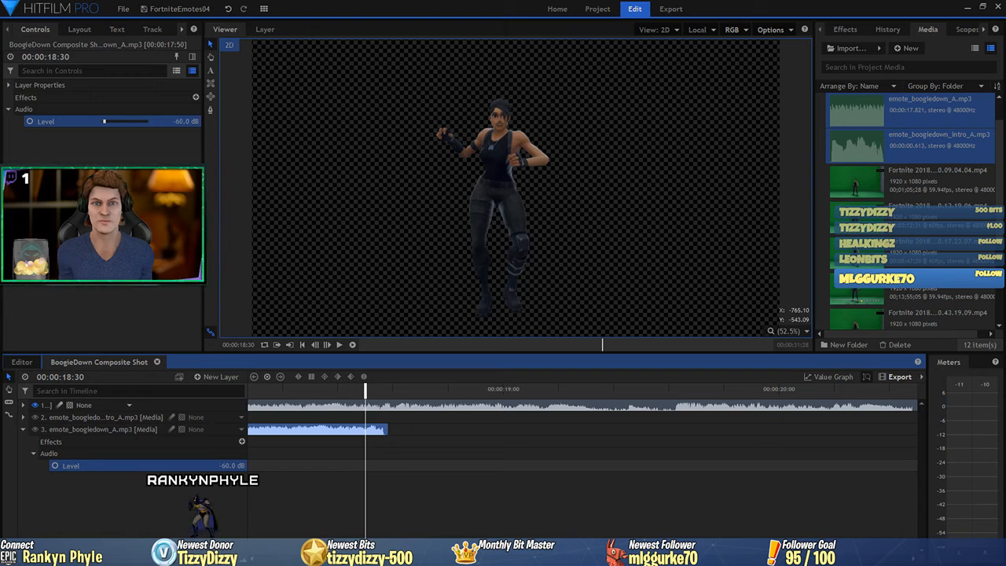
click(54, 465)
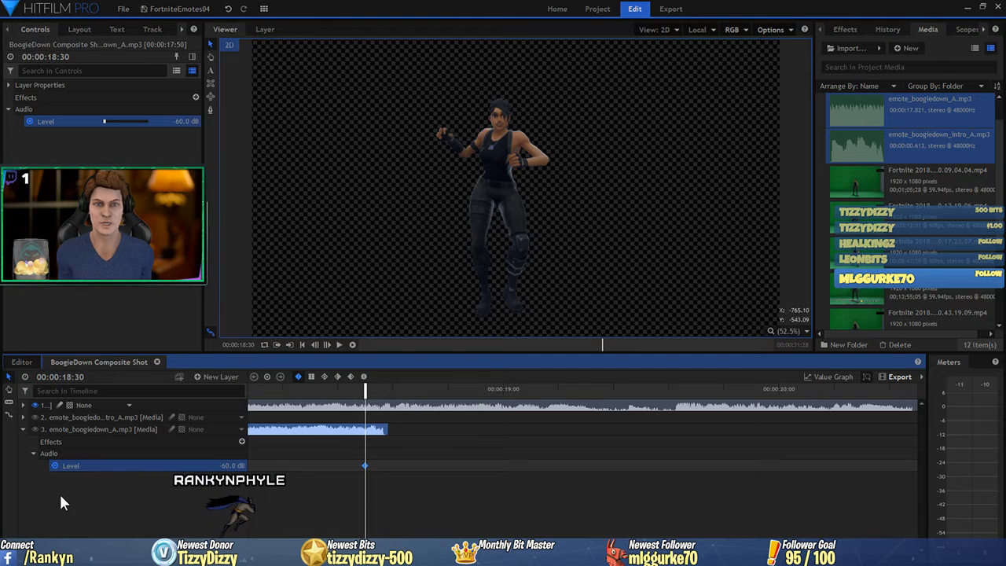
Go back ten frames to 00:00:18:20 and keyframe the emote_boogiedown_A.mp3 audio level at -4.0 dB.
key(Left)
key(Left)
key(Left)
key(Left)
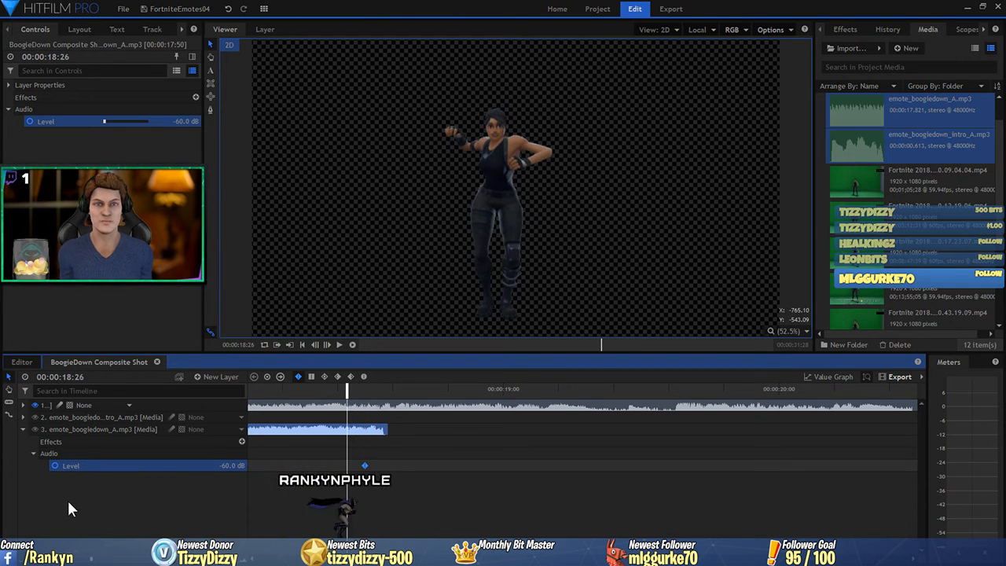
key(Left)
key(Left)
key(Left)
key(Left)
key(Left)
key(Left)
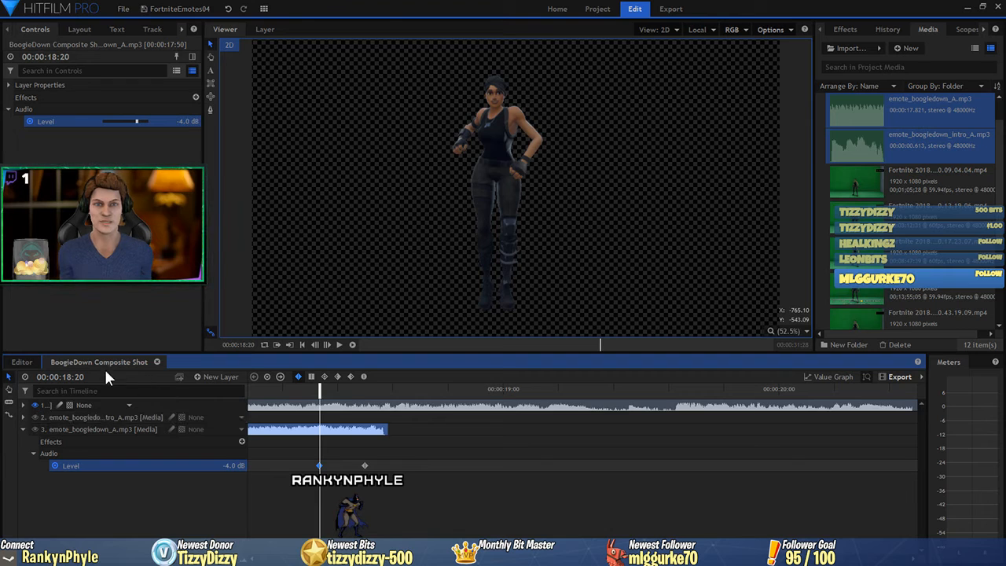
Add an opacity keyframe of 100% to the dancer video layer at 00:00:18:20.
click(23, 405)
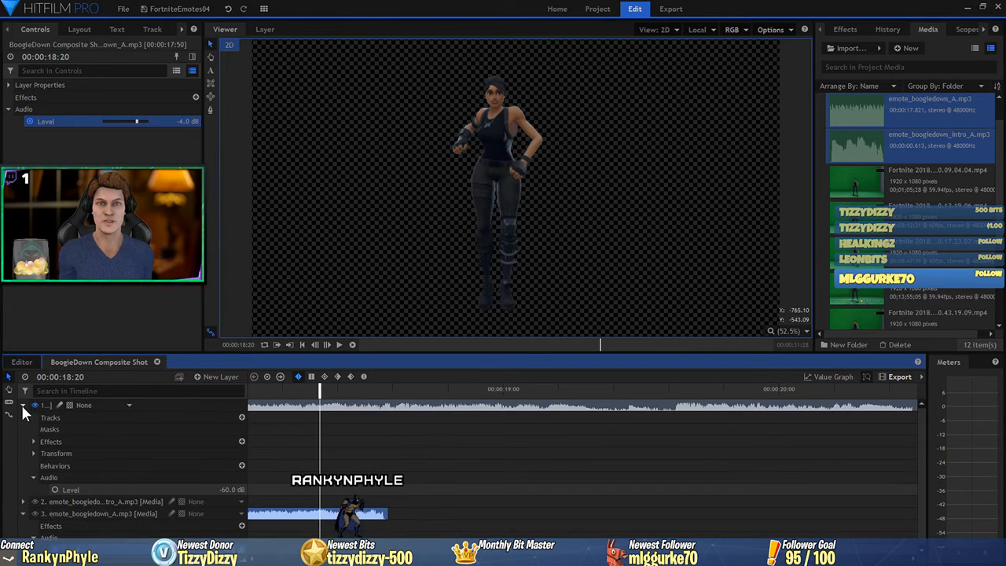
click(34, 443)
click(33, 441)
click(33, 453)
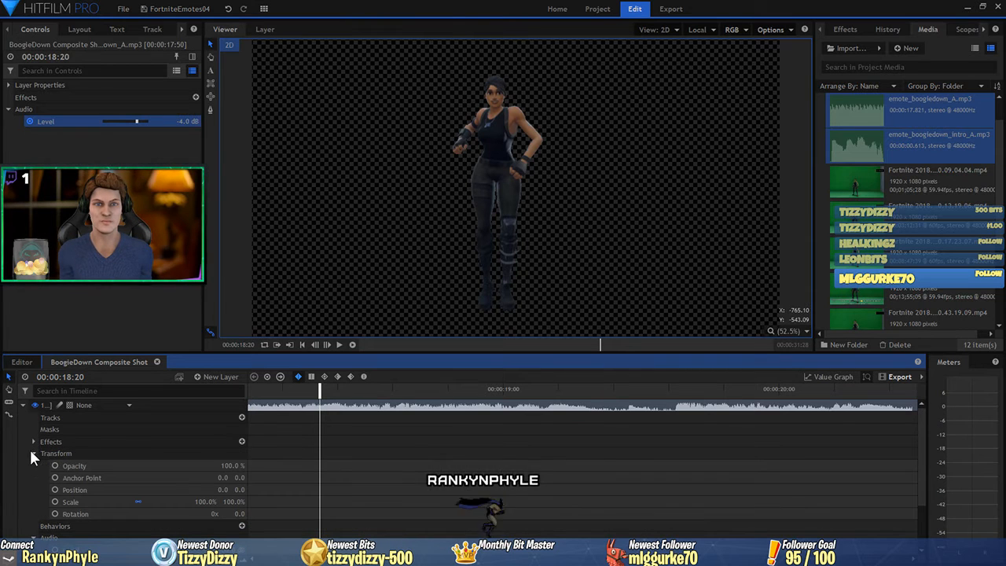
click(69, 453)
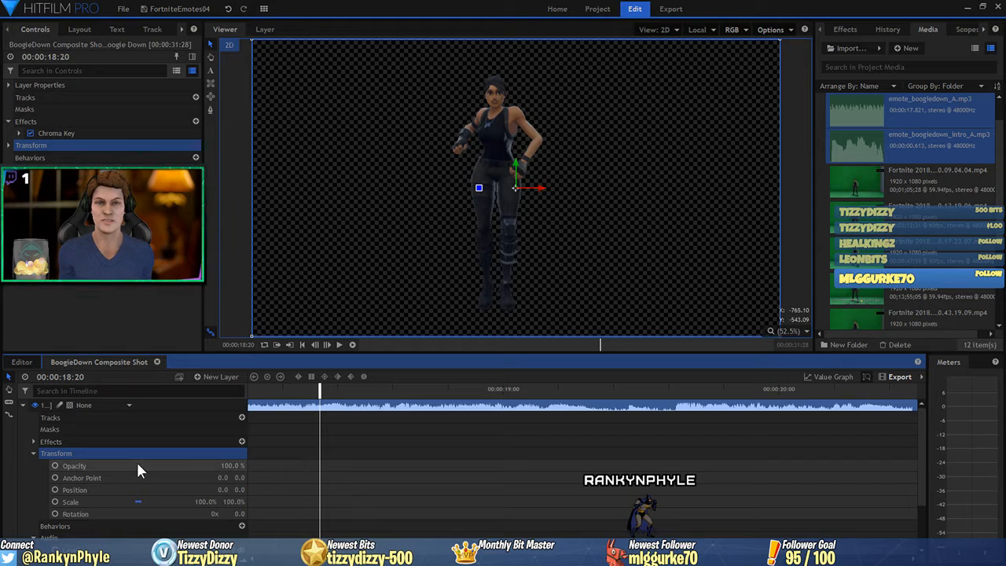
click(55, 465)
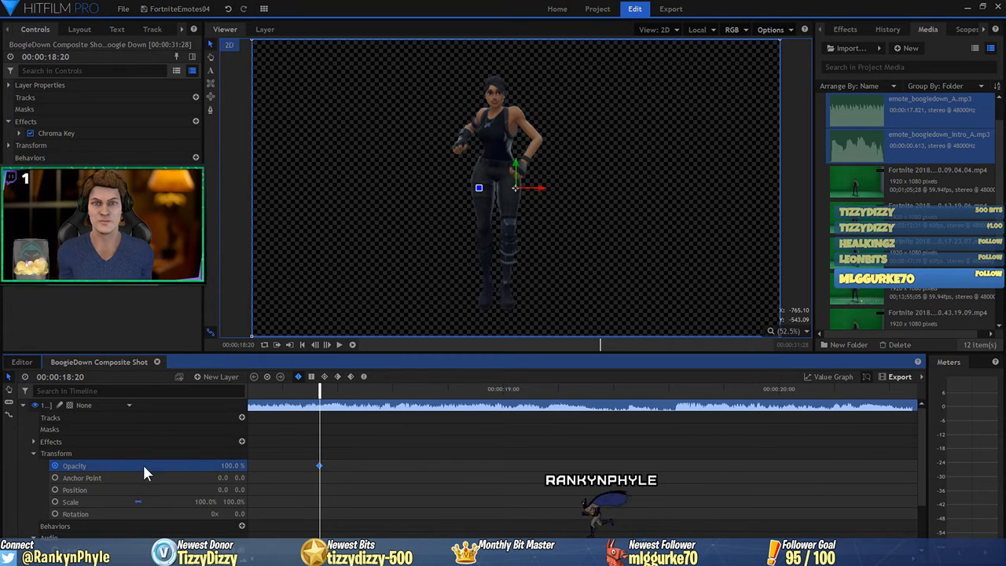
Move to the music's last level keyframe at 00:00:18:30 and set the dancer video layer's opacity to 0% there.
scroll(209, 473, down, 2)
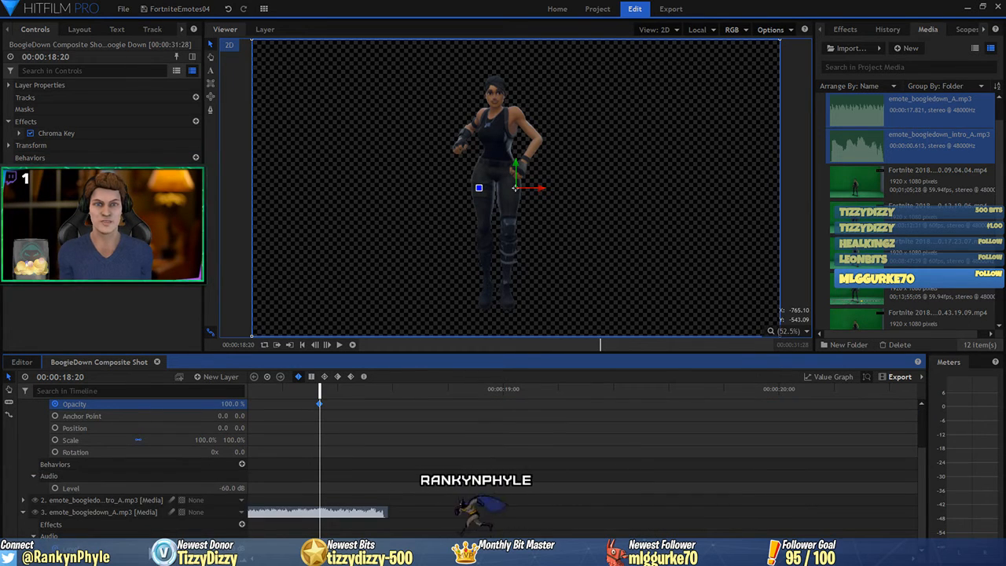
click(147, 549)
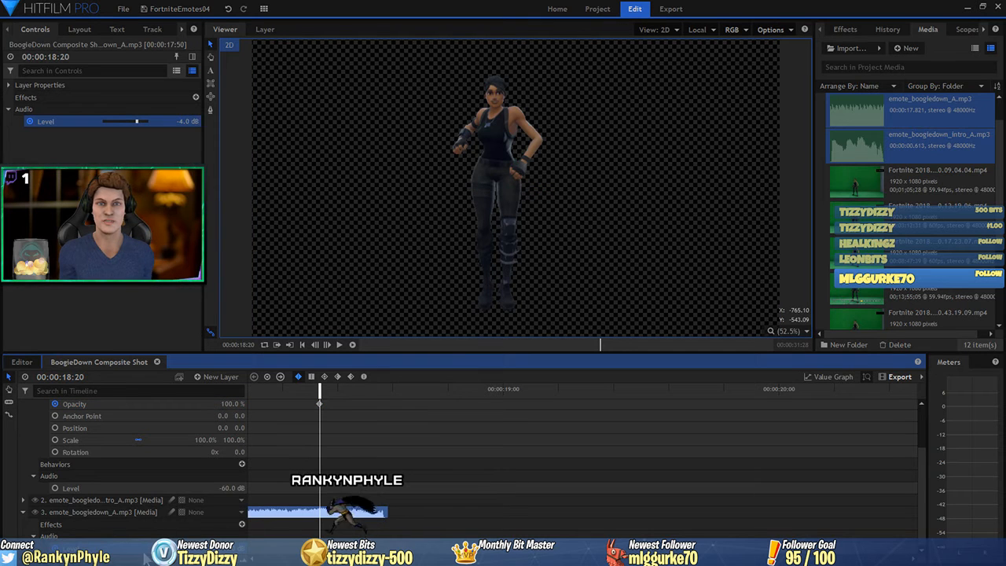
click(279, 374)
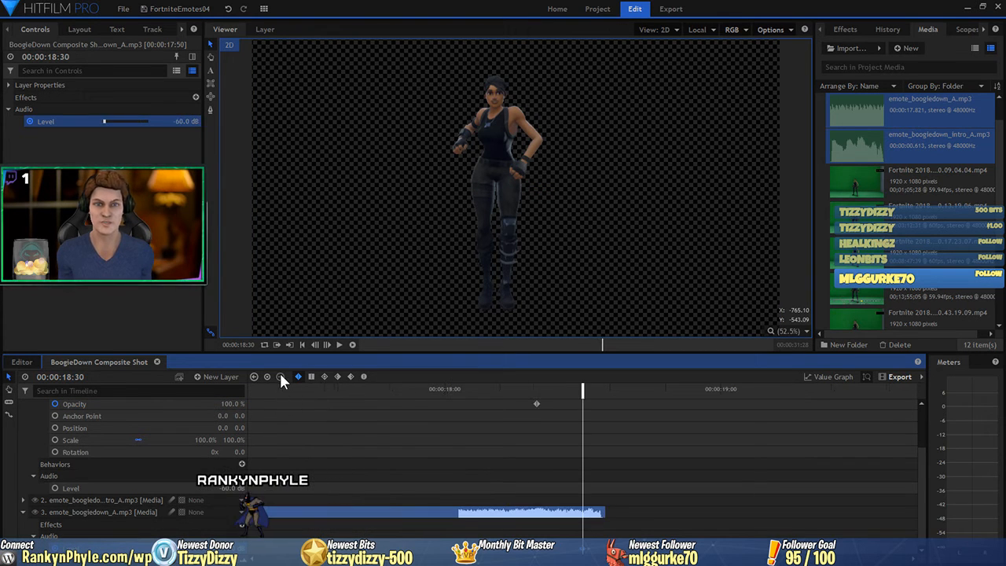
scroll(273, 452, up, 2)
scroll(273, 460, up, 1)
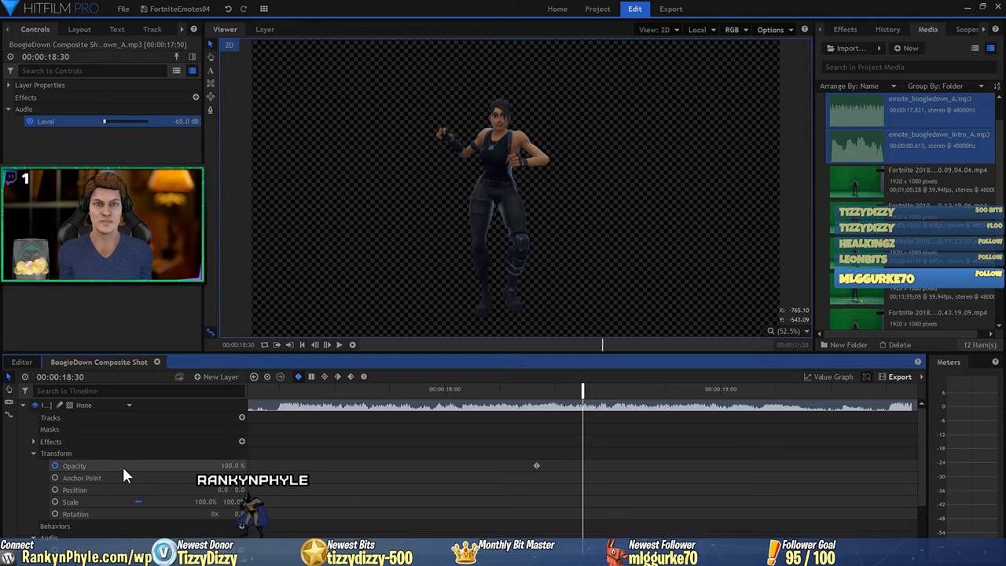
click(122, 465)
drag(232, 466, 154, 465)
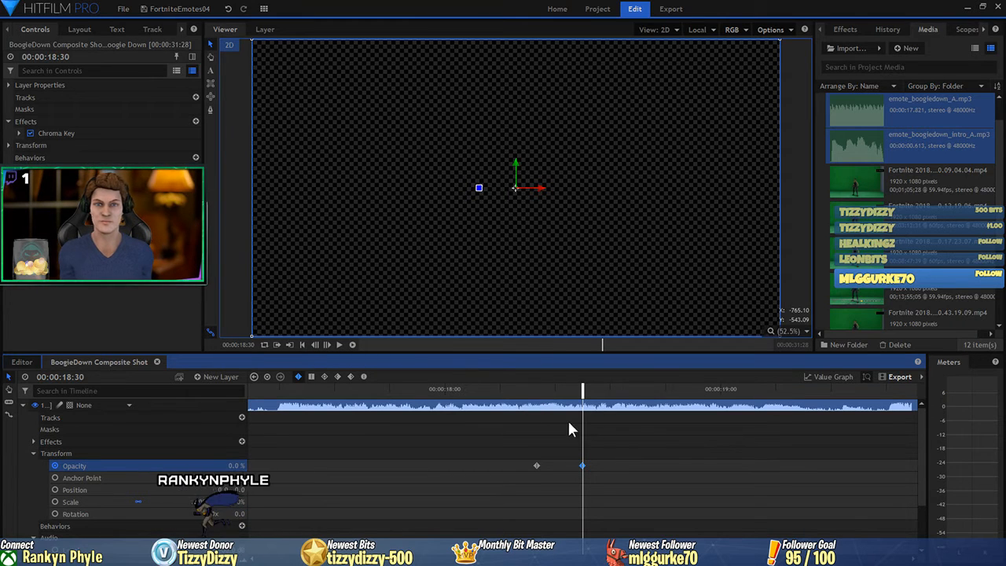
Play the composite shot from the start until past the fade-out to check the video and audio ending.
click(303, 344)
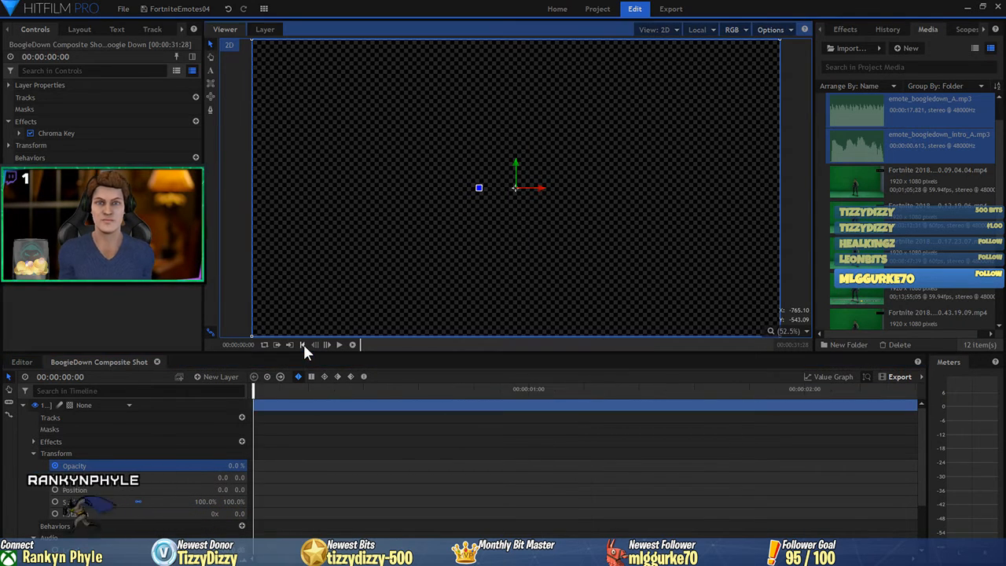
click(339, 344)
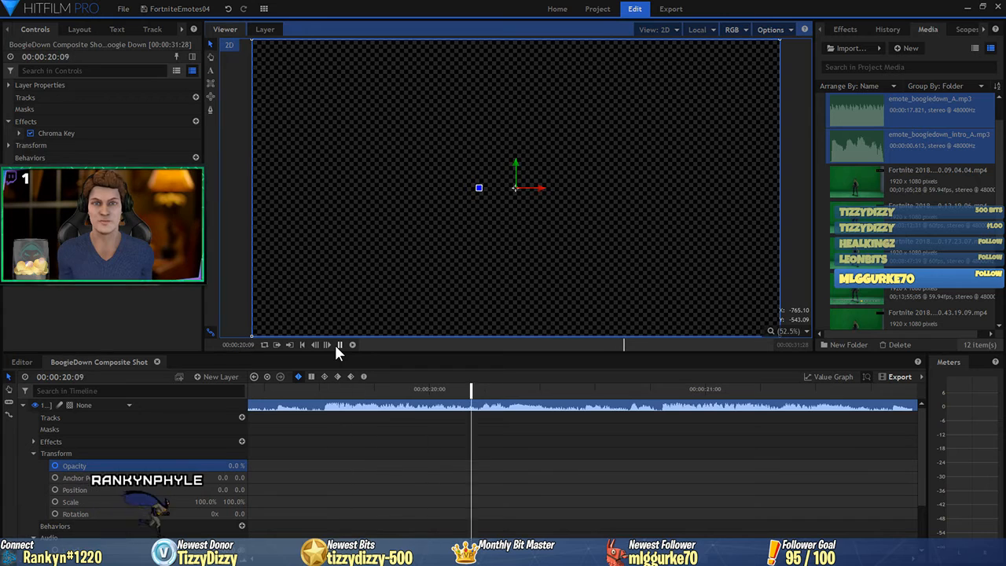
click(341, 344)
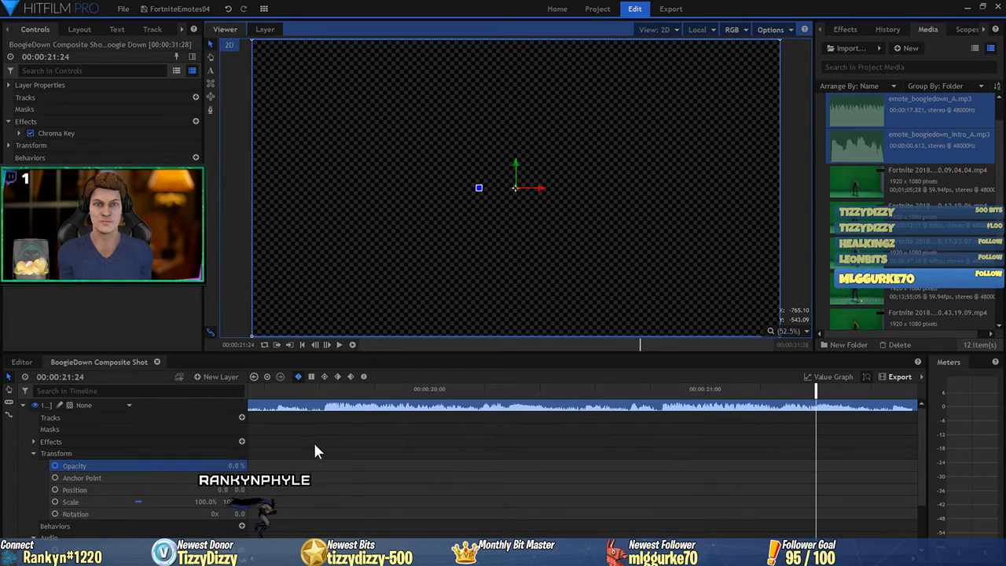
Scrub the whole BoogieDown composite shot from the start to 00:00:18:35, just past the dancer's opacity keyframes, to check the fade-out.
key(minus)
key(minus)
key(minus)
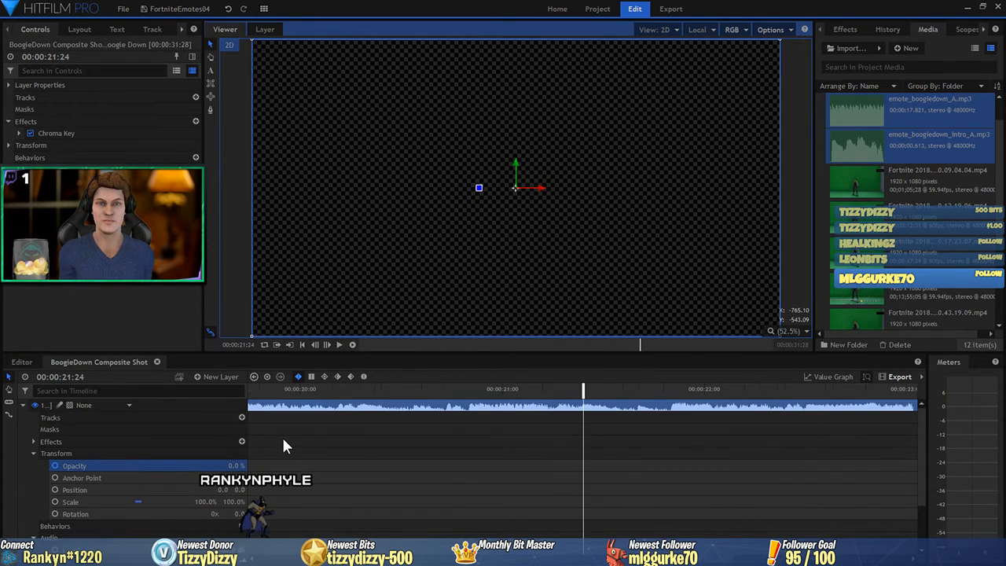
key(minus)
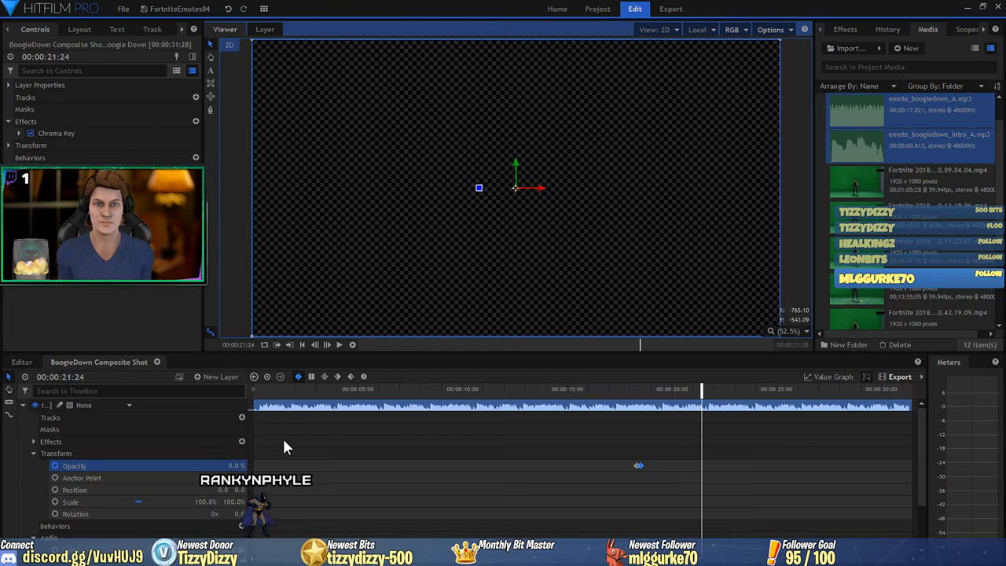
click(302, 345)
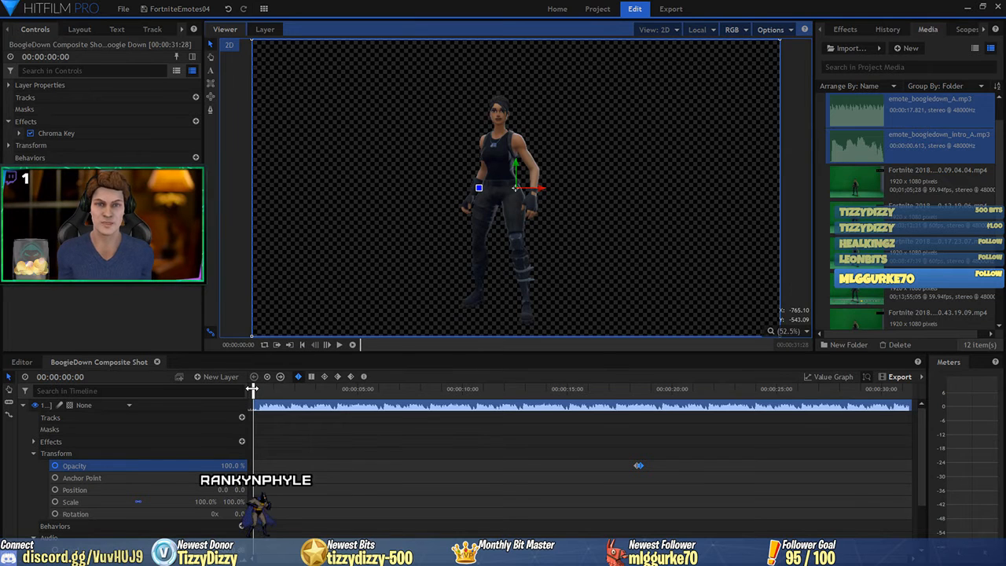
drag(255, 389, 646, 413)
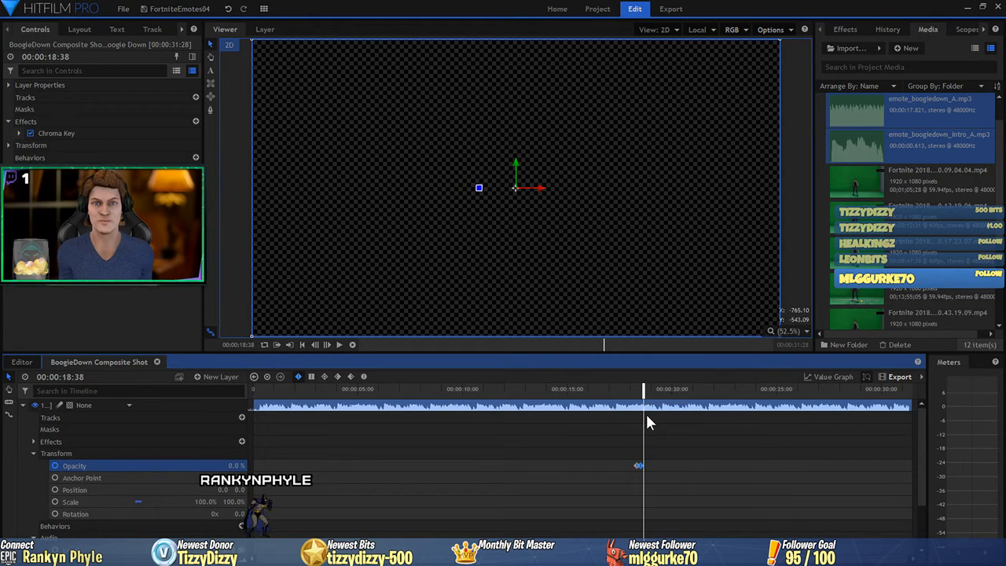
key(comma)
key(comma)
key(comma)
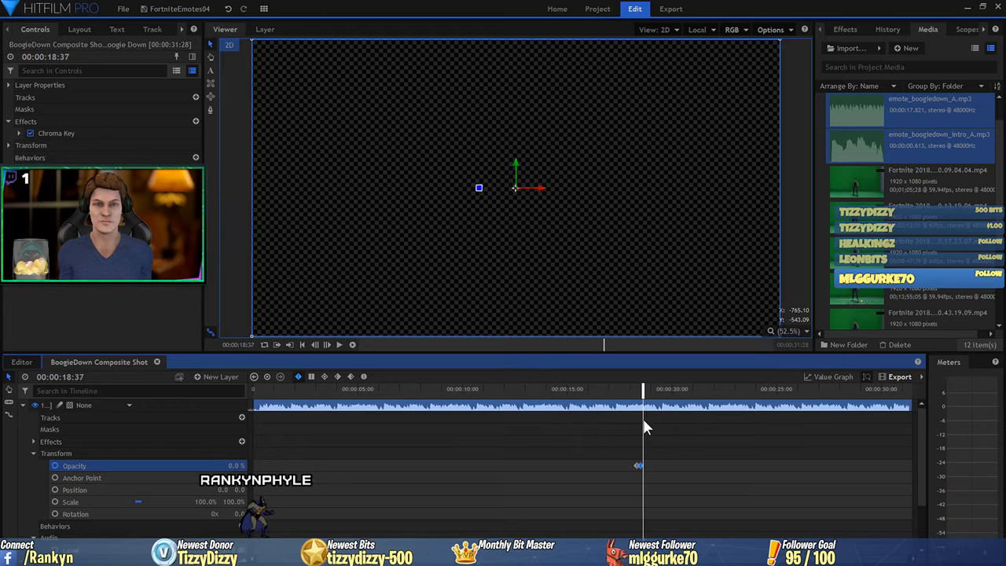
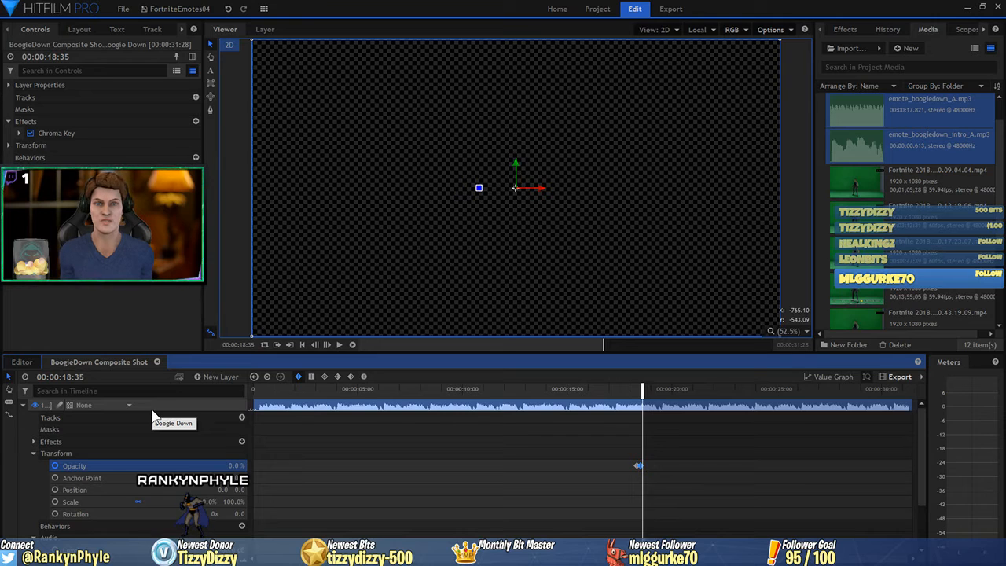
Collapse the expanded layers and copy the Boogie Down video layer for reuse of its attributes.
click(33, 453)
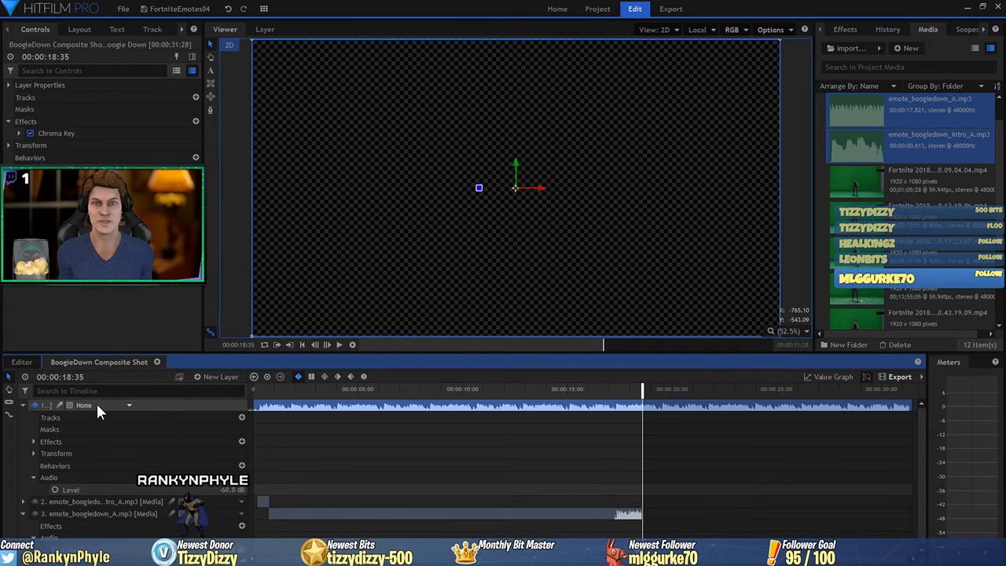
click(50, 403)
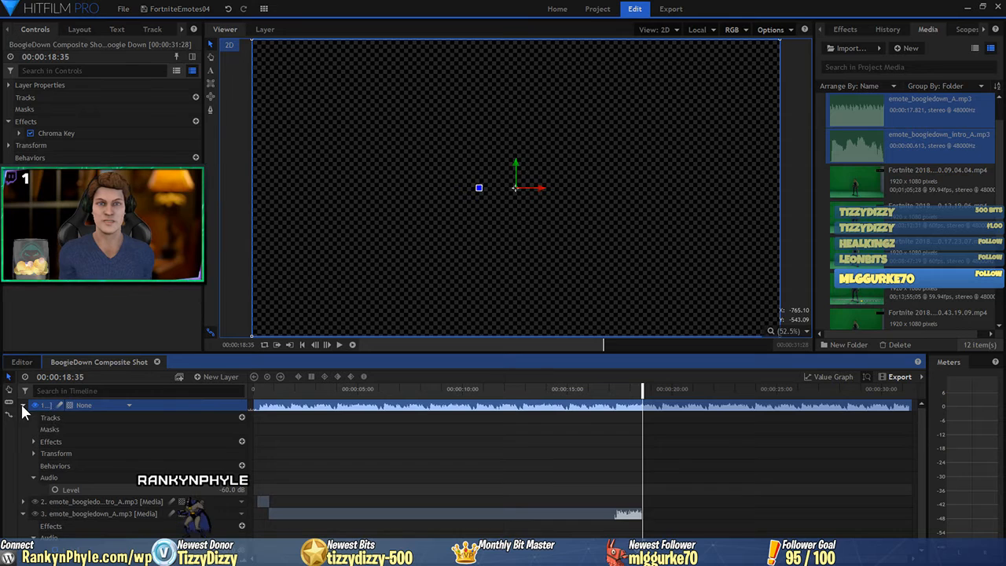
click(23, 407)
click(23, 429)
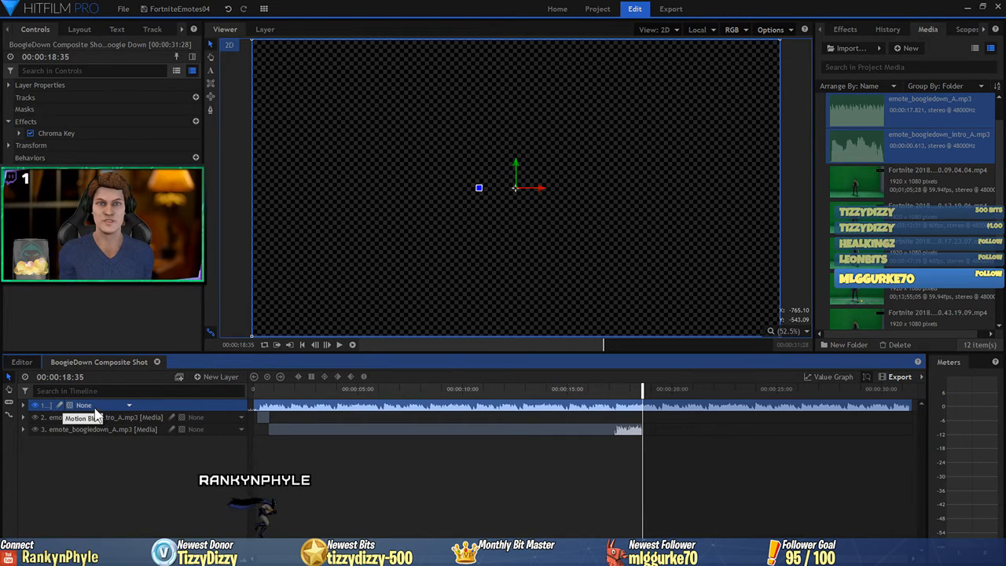
right_click(51, 402)
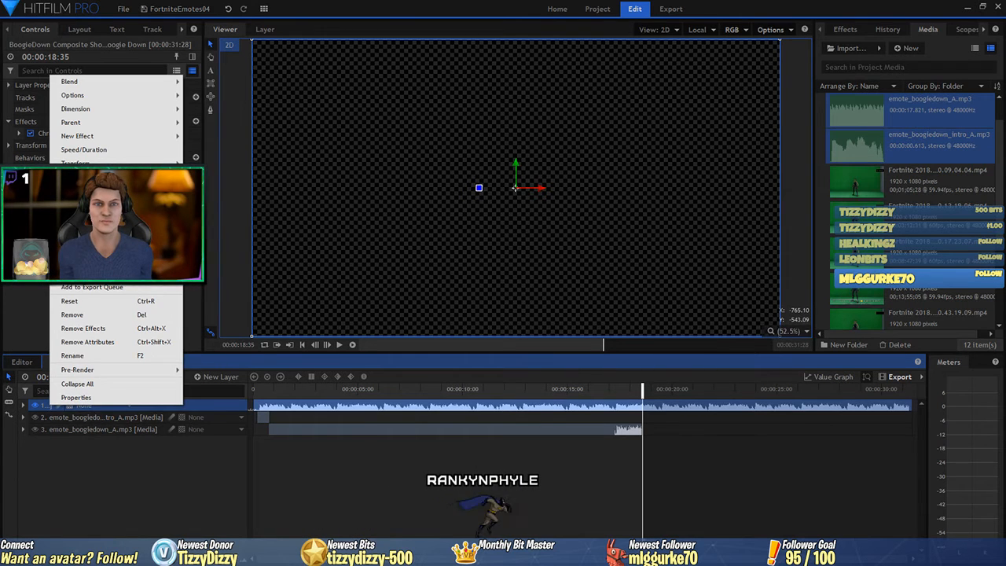
key(Escape)
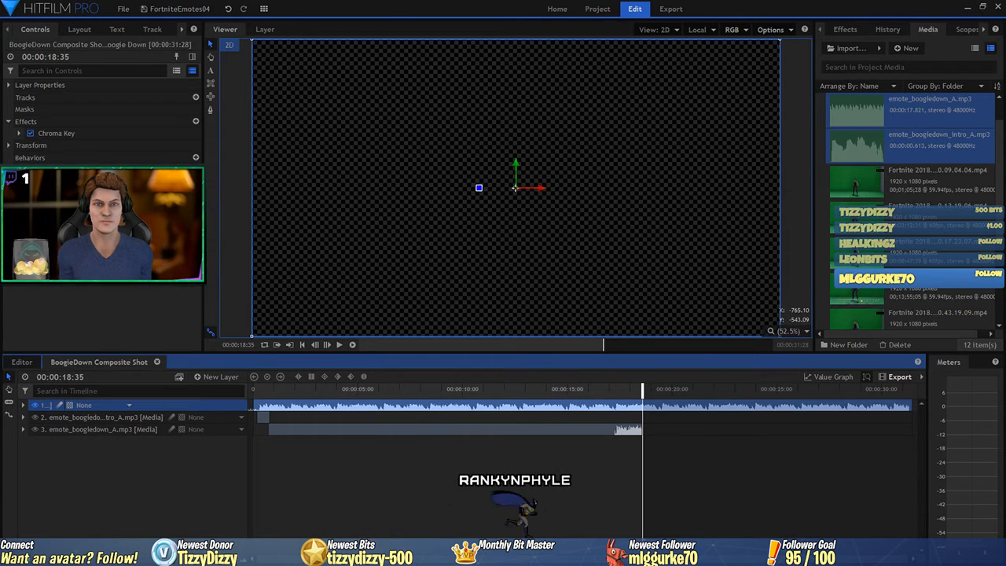
In the editor sequence, move the Fortnite 2018.11.23 - 20.13.19.06.mp4 clip close behind the BoogieDown Composite Shot and preview it at 00:00:38:27.
click(21, 362)
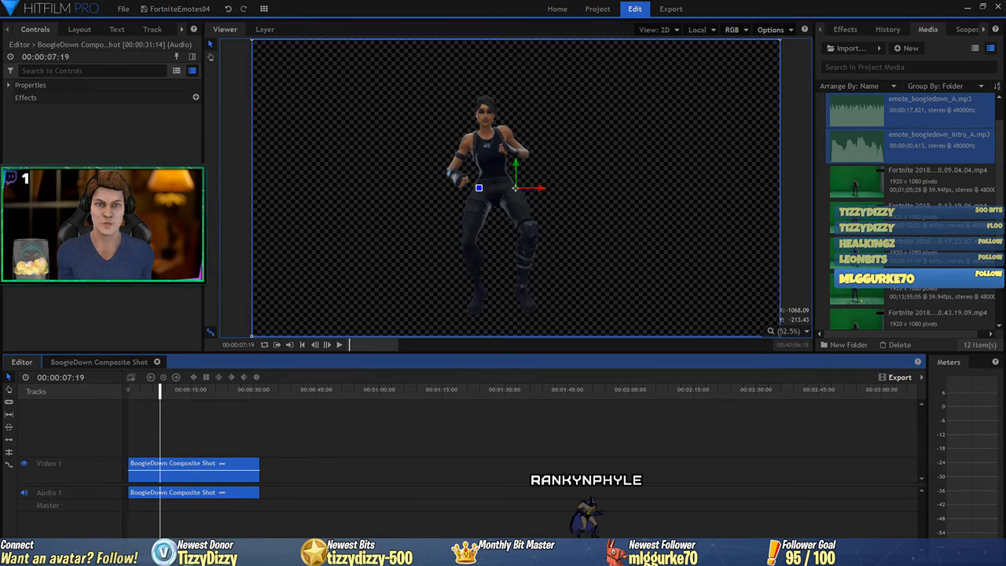
drag(183, 558, 265, 558)
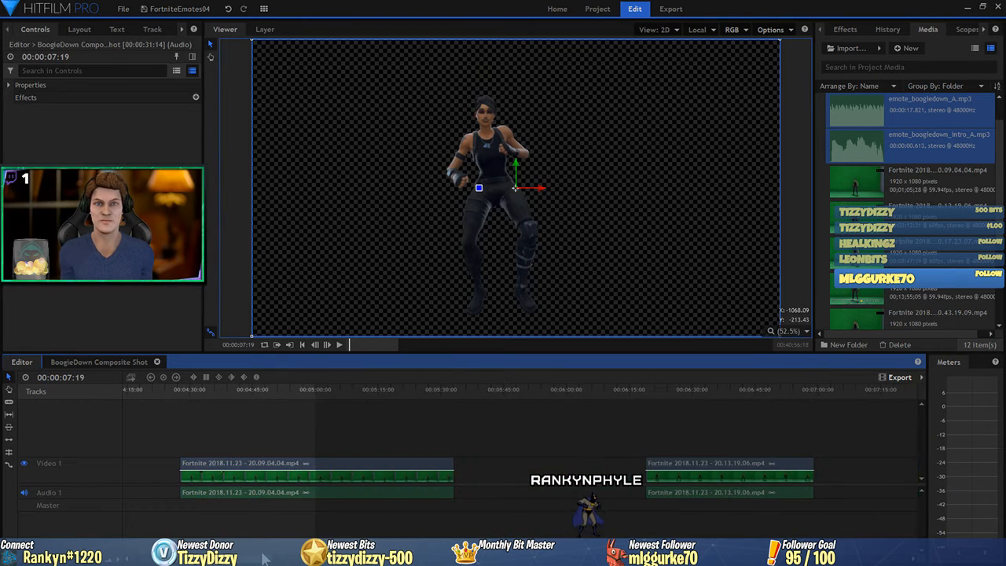
click(680, 478)
drag(691, 471, 313, 484)
drag(305, 391, 291, 391)
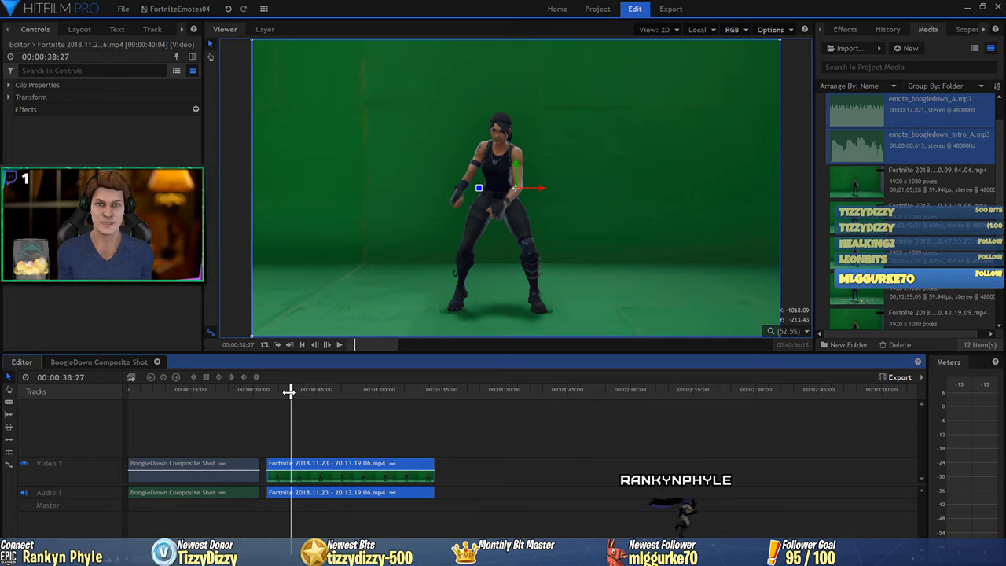
Convert the moved clip into a composite shot named Breakdown Composite Shot, using the selected clip's properties and leaving effects and transforms here.
right_click(312, 477)
mouse_move(376, 243)
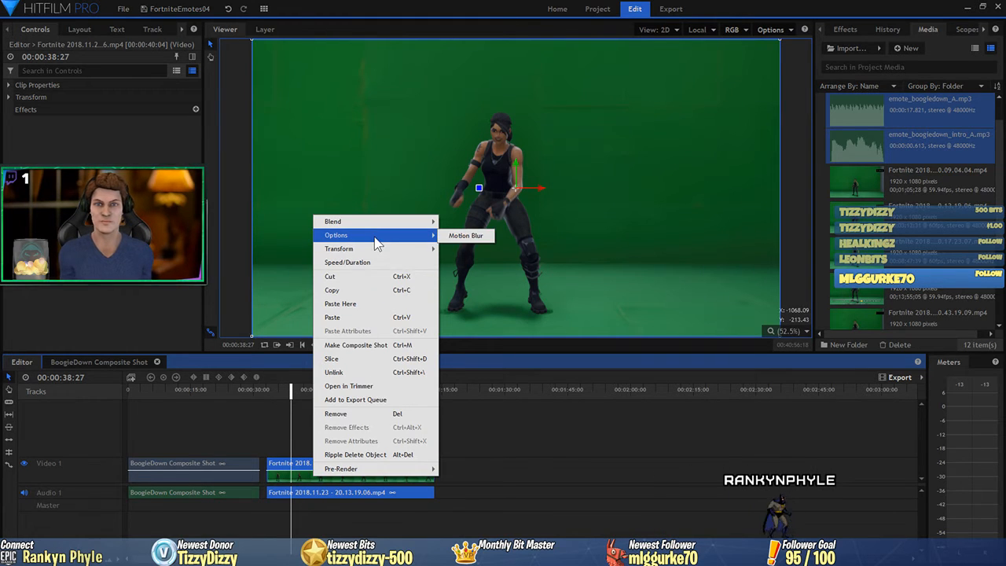
click(370, 345)
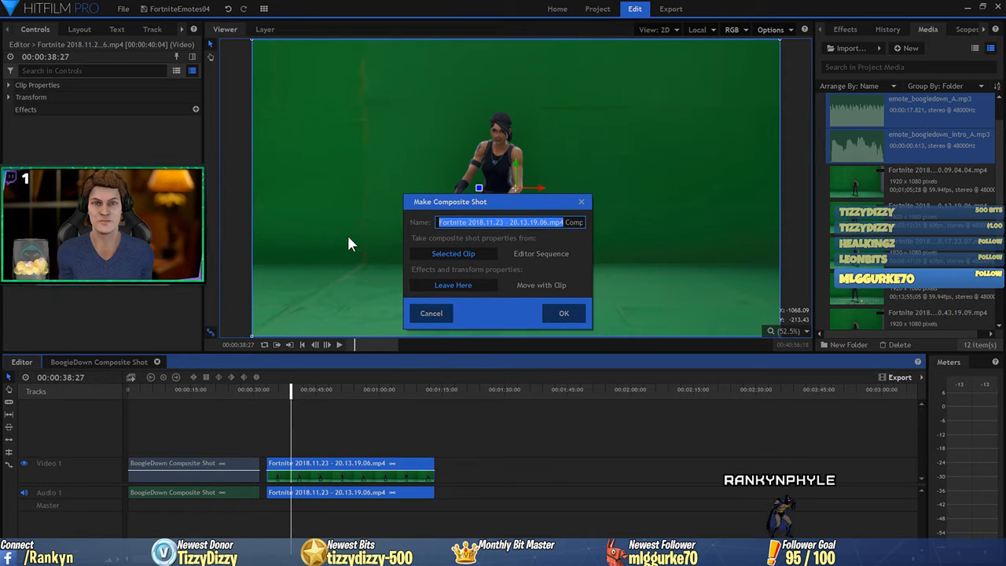
text(Breakdown Composite Shot)
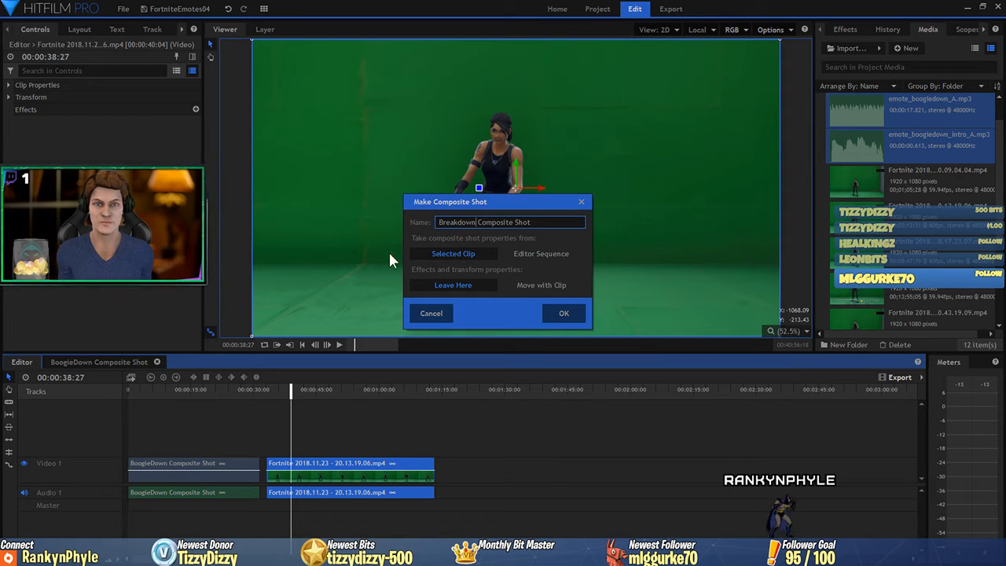
click(558, 313)
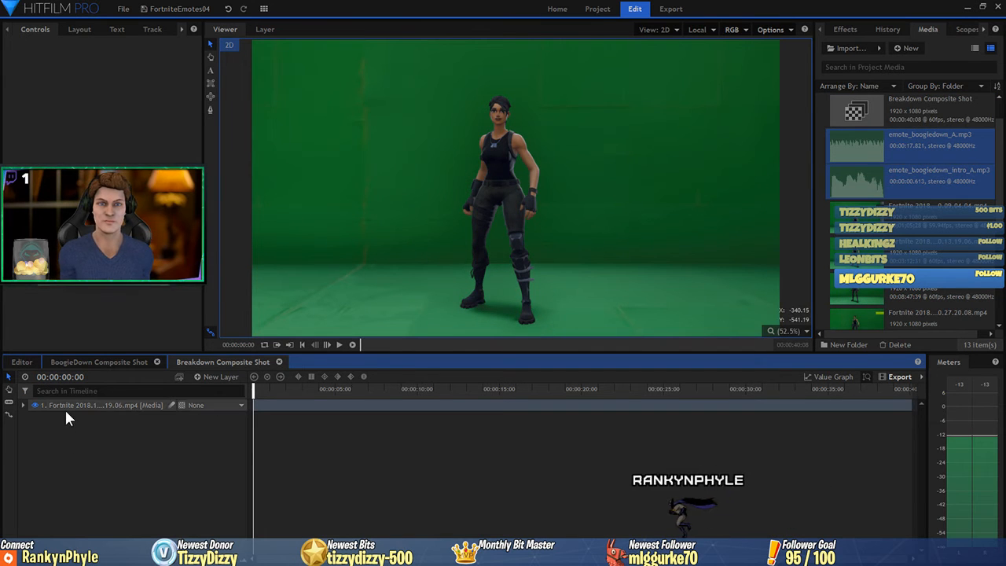
Rename the Fortnite video layer in the new composite shot as Breakdown.
click(63, 403)
right_click(63, 404)
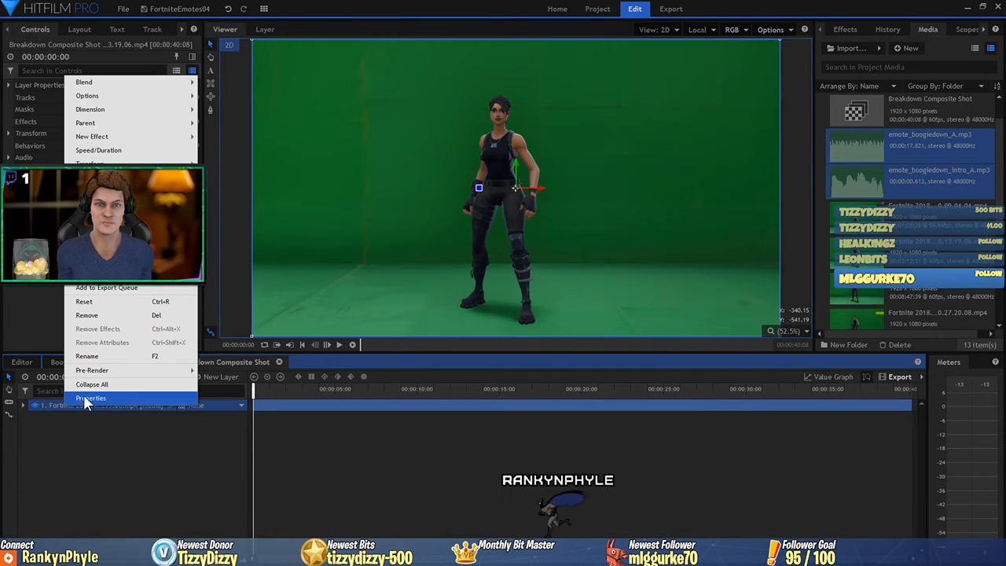
click(94, 351)
text(Breakdown)
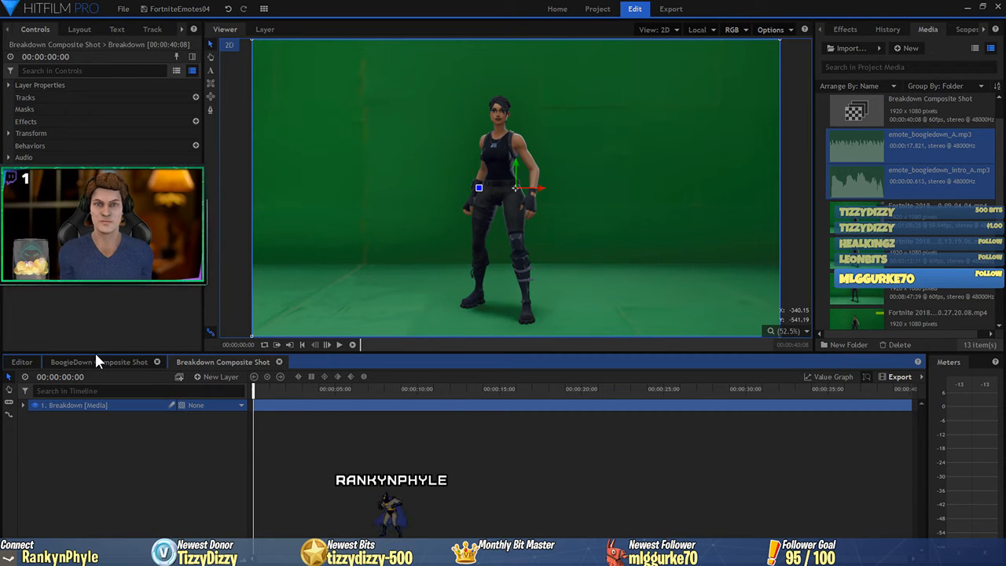
Paste only the copied Chroma Key effect onto the Breakdown layer, excluding the video transforms and audio properties.
right_click(92, 409)
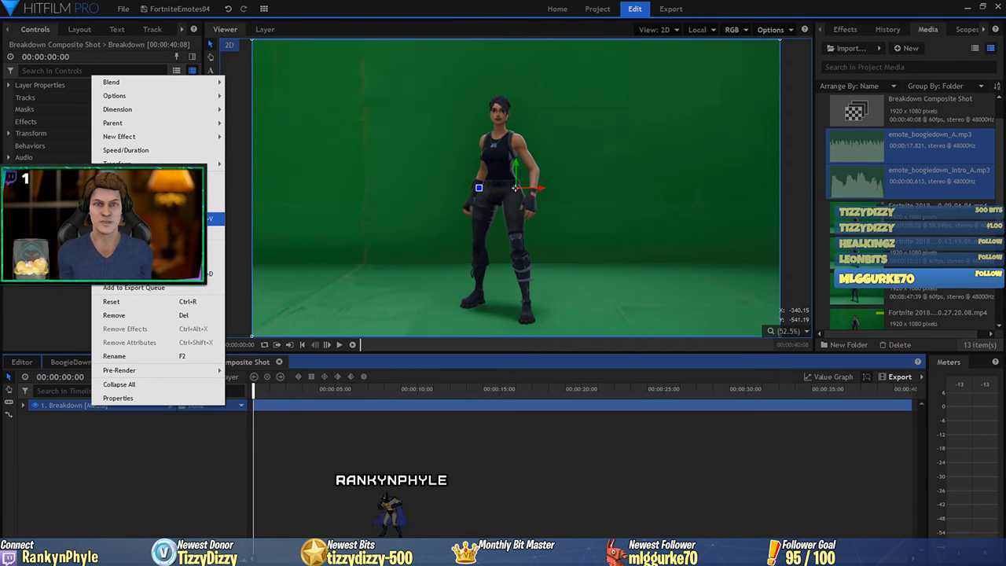
click(126, 217)
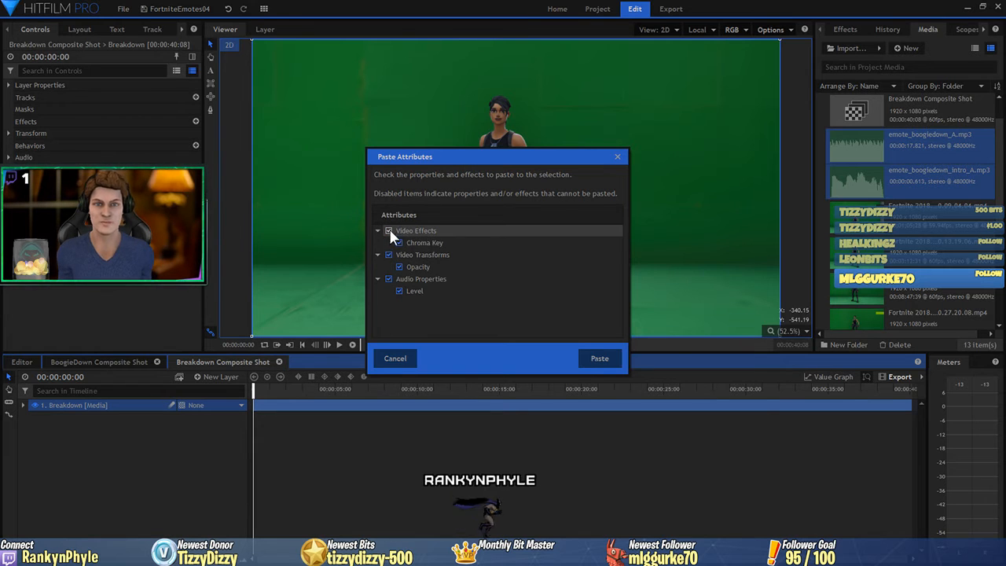
click(388, 254)
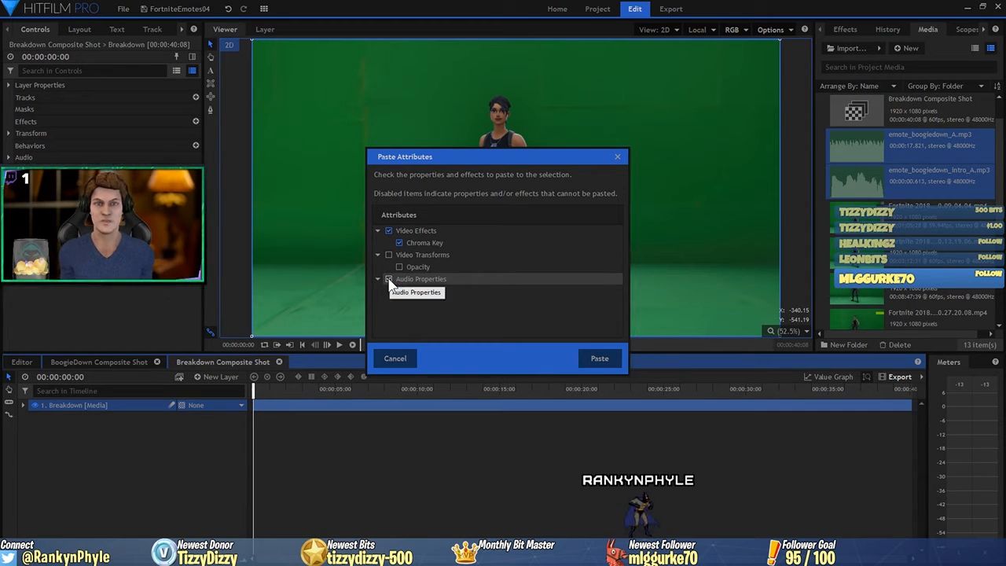
click(594, 356)
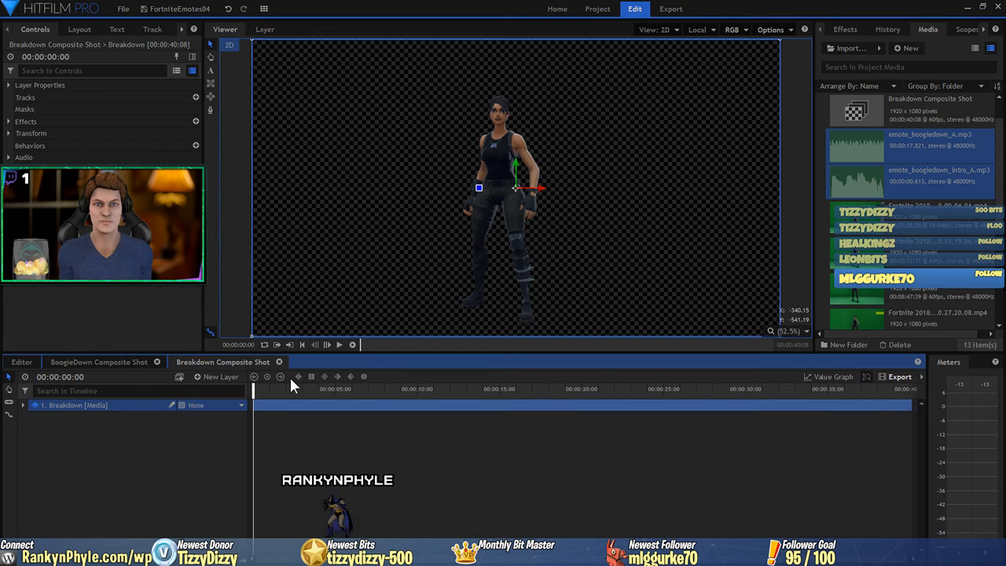
Set the view of the Breakdown layer's Chroma Key effect to Matte at 00:00:01:32.
key(space)
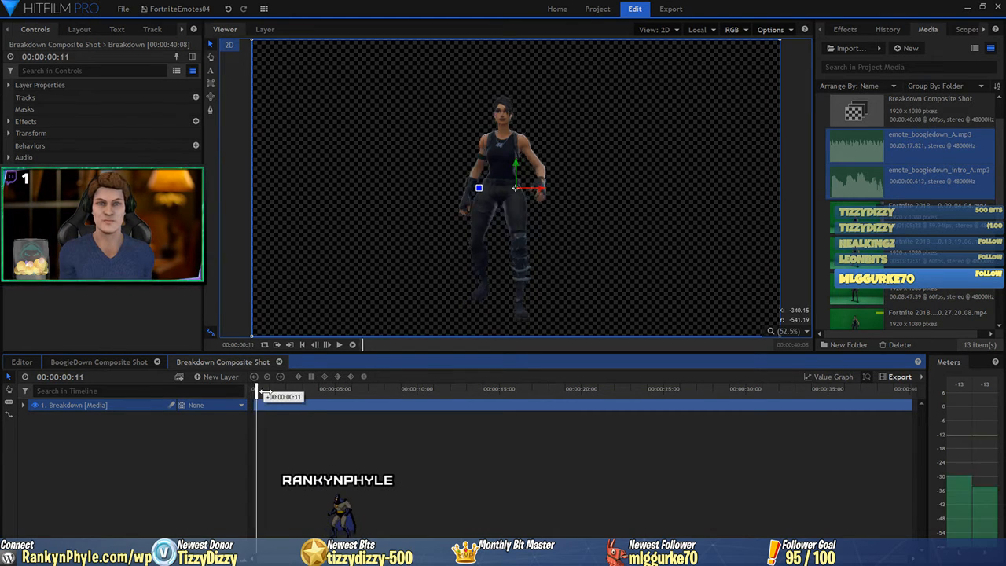
click(24, 406)
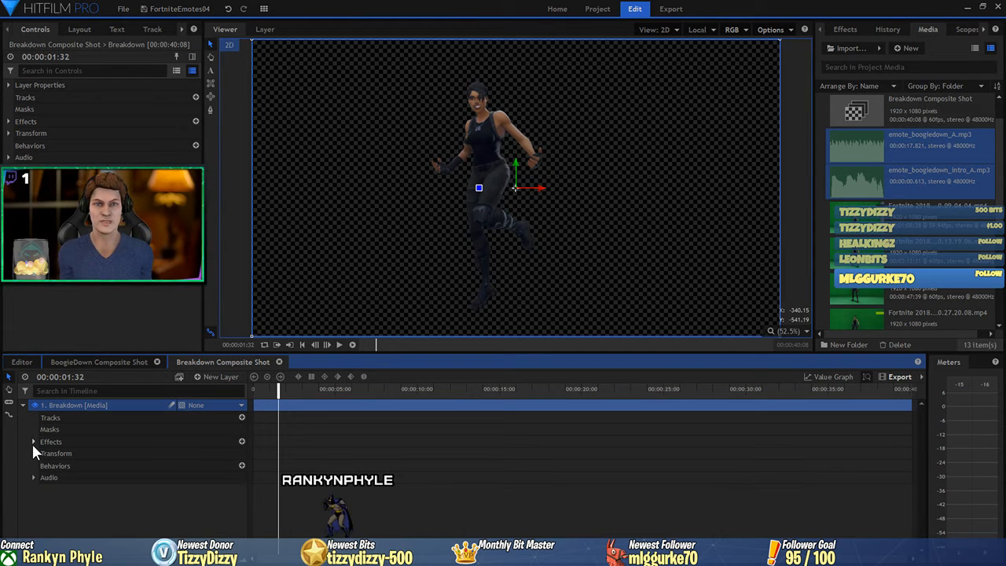
click(33, 441)
click(44, 453)
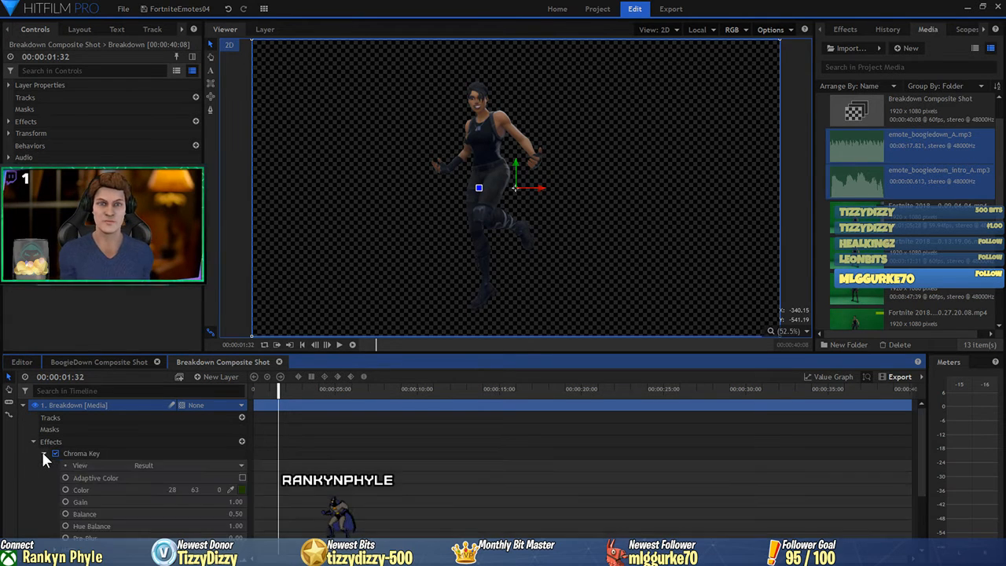
click(169, 463)
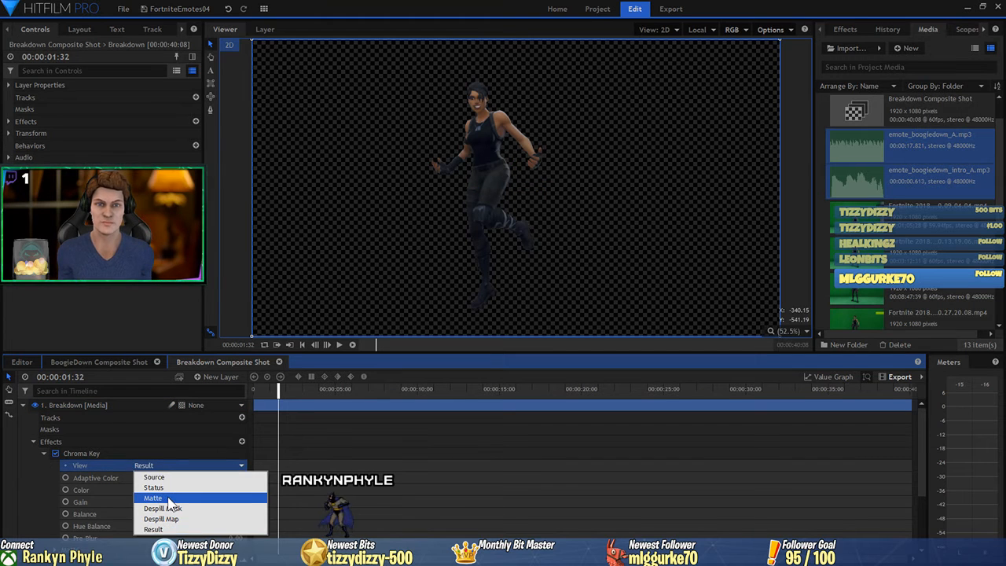
click(169, 498)
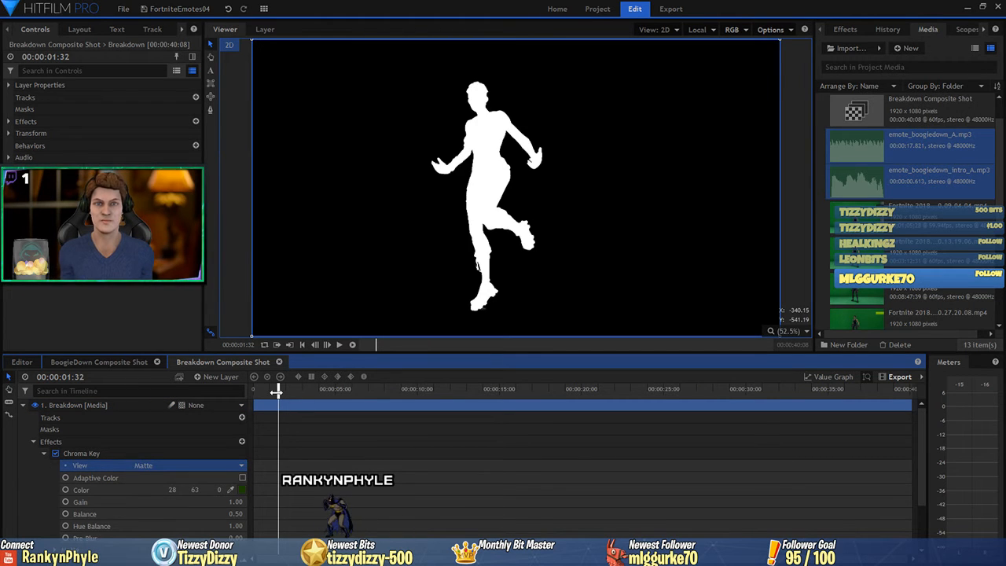
Scrub through the Breakdown composite shot and play it from the start to 00:00:02:50 to examine the dancer's matte for key flaws.
drag(277, 390, 791, 391)
click(302, 344)
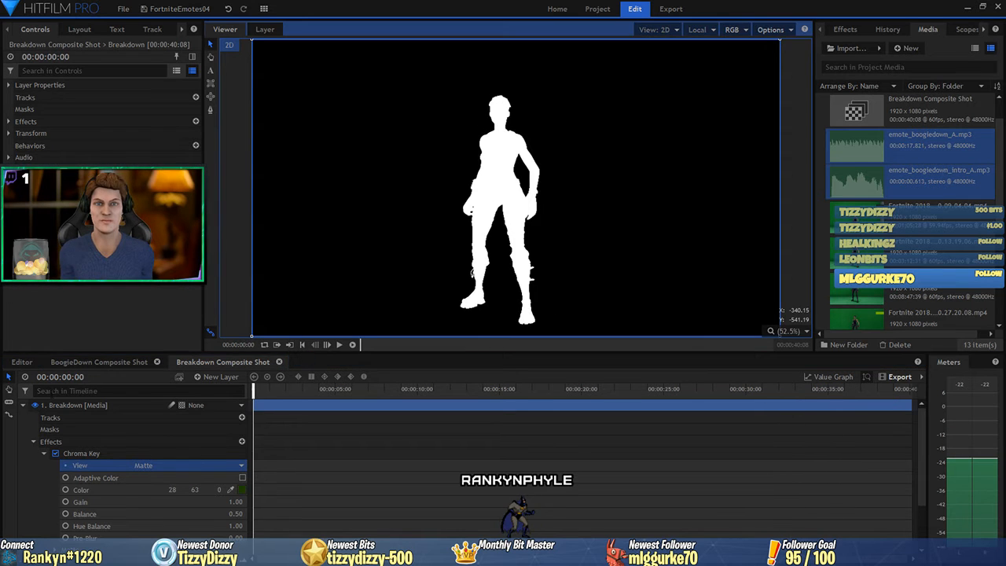
click(24, 406)
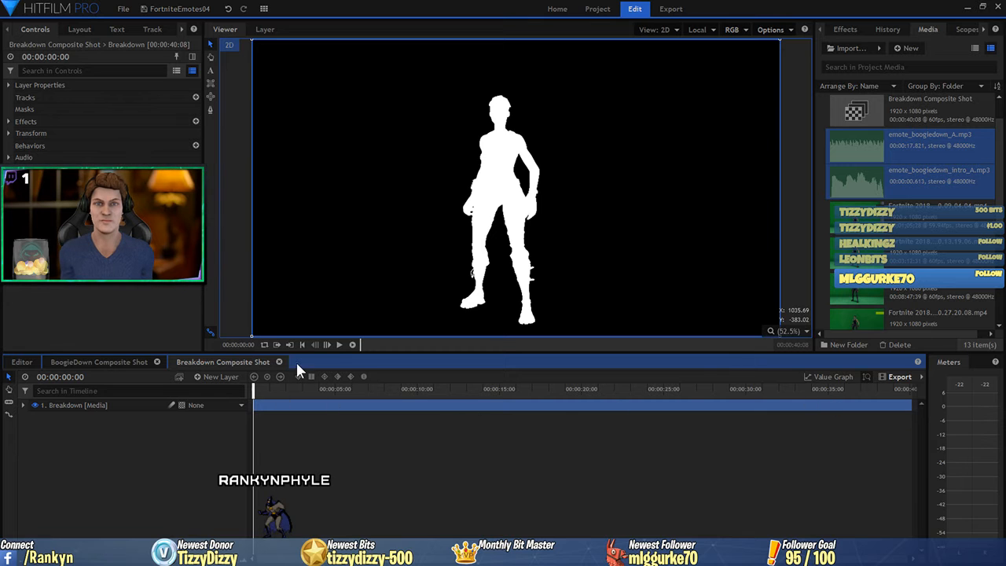
click(339, 345)
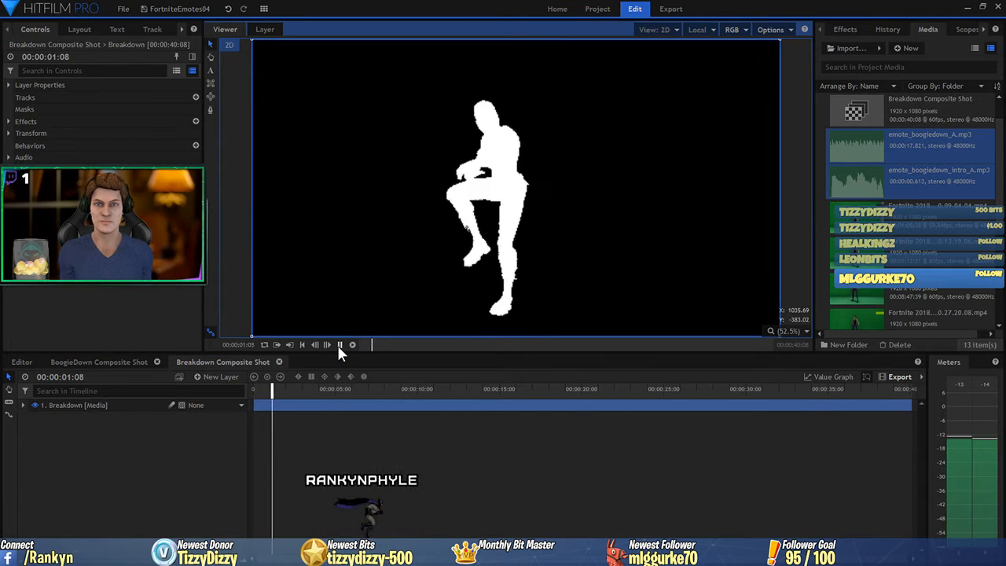
click(339, 345)
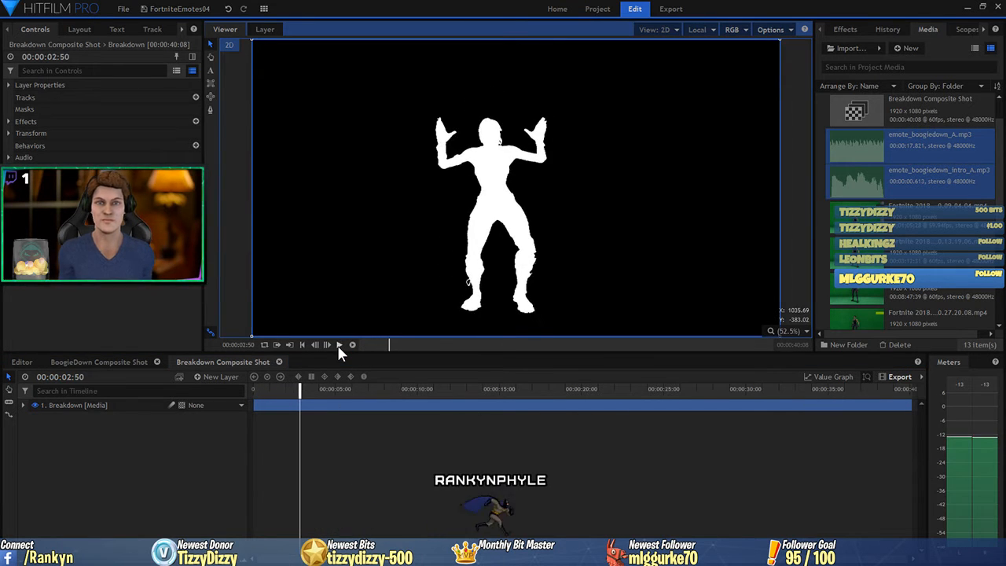
Set the Breakdown layer's Chroma Key view to Result and collapse the layer's effects.
click(24, 405)
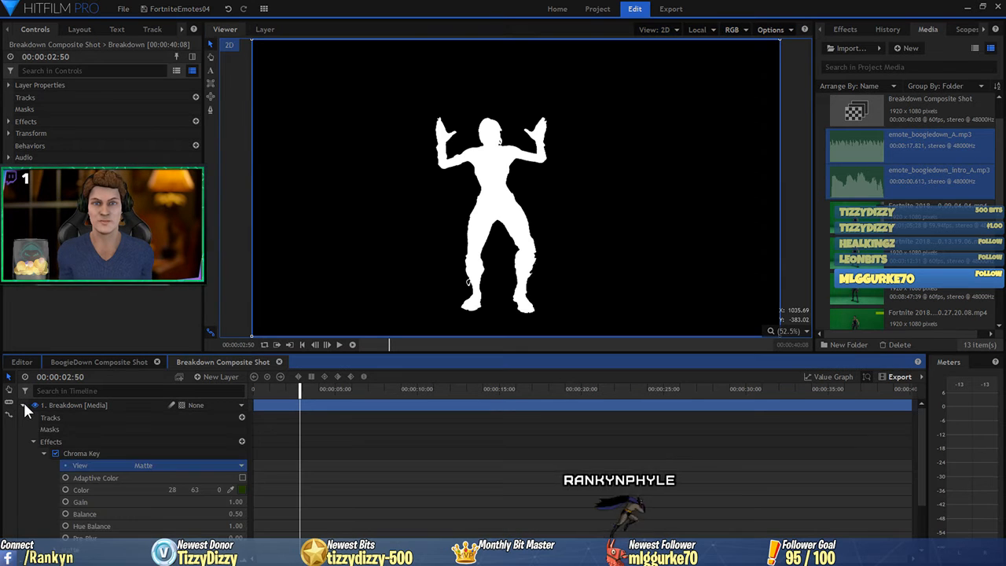
click(184, 466)
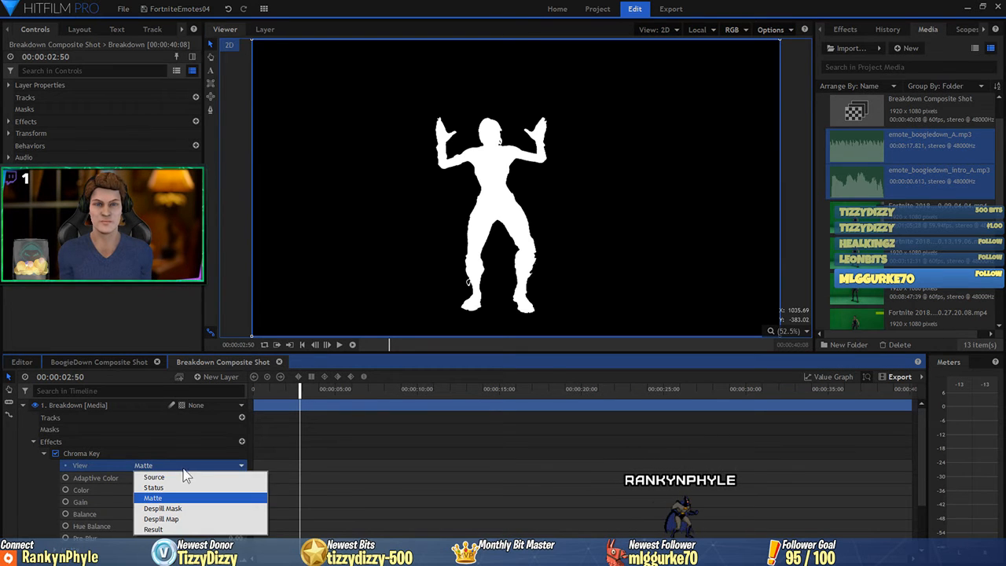
click(176, 531)
click(35, 441)
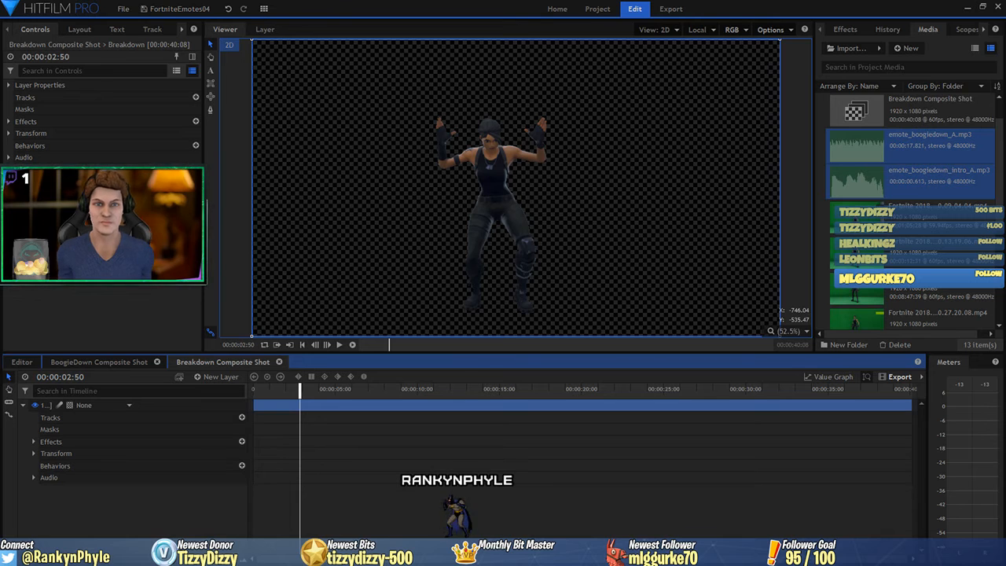
Switch to Audacity and load the S5_HipHop_Breakin_132BMP_Loop audio file into the empty project.
key(alt+Tab)
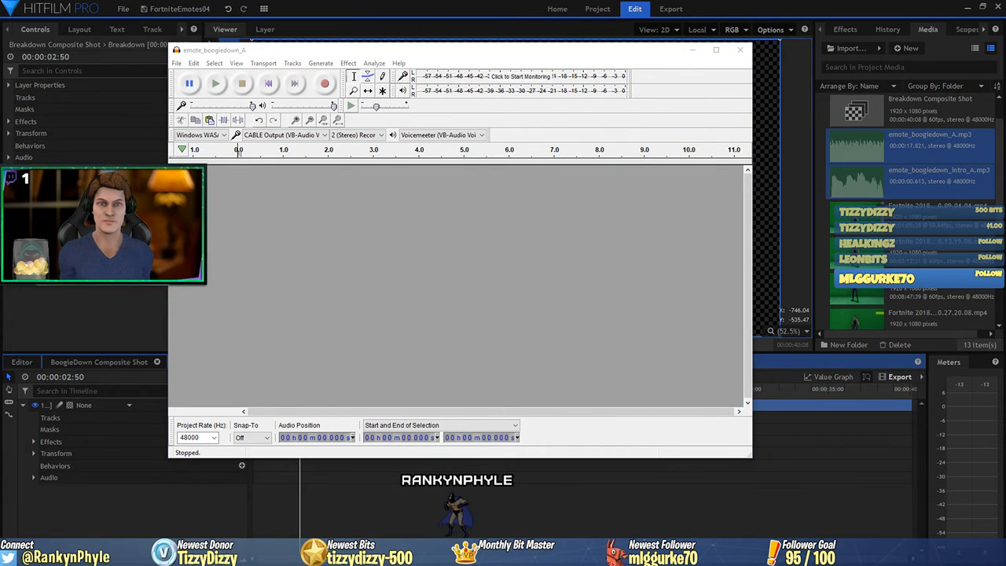
drag(463, 290, 462, 286)
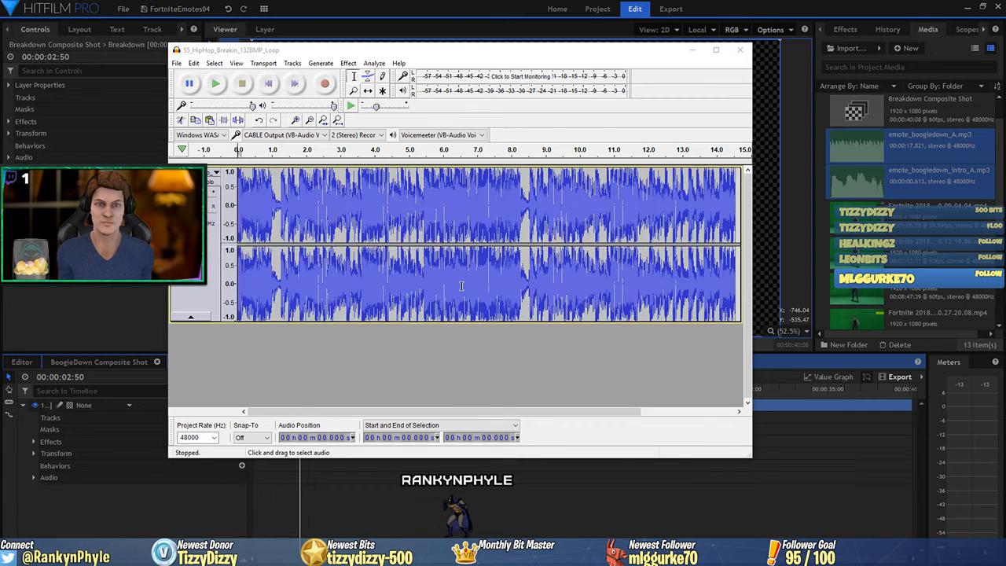
click(305, 370)
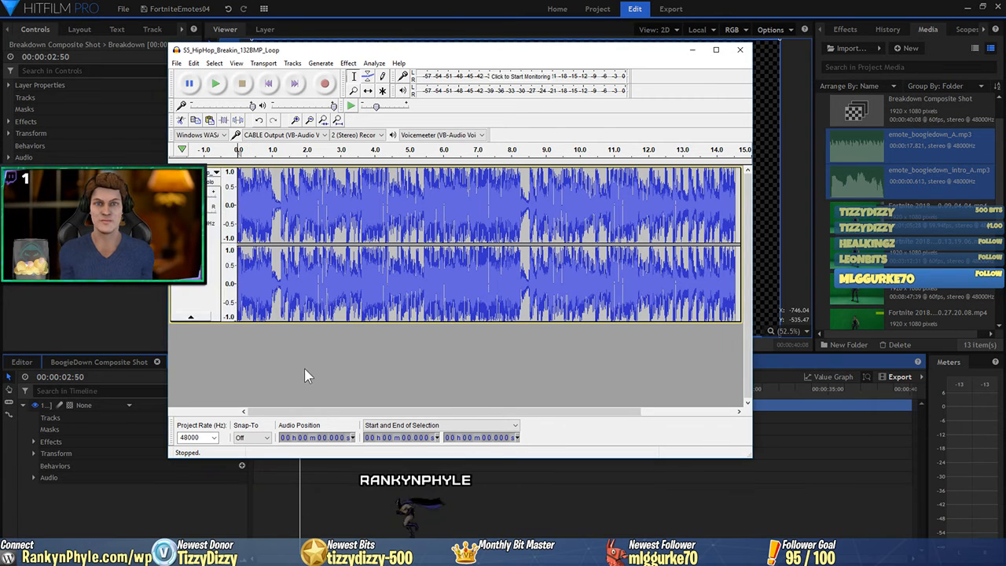
Amplify the entire music loop to a new peak amplitude of -6 dB.
key(ctrl+a)
click(374, 62)
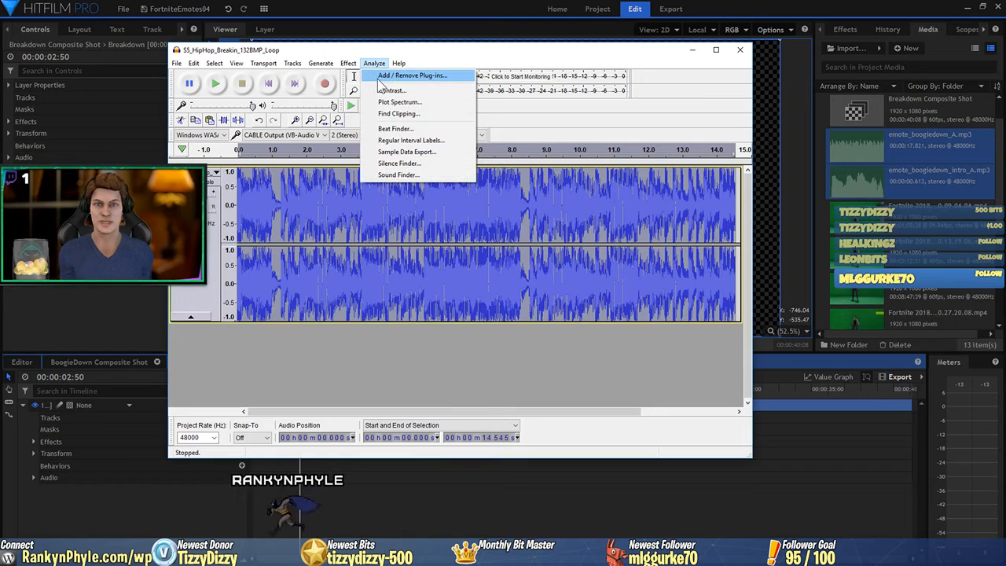
mouse_move(348, 63)
click(368, 50)
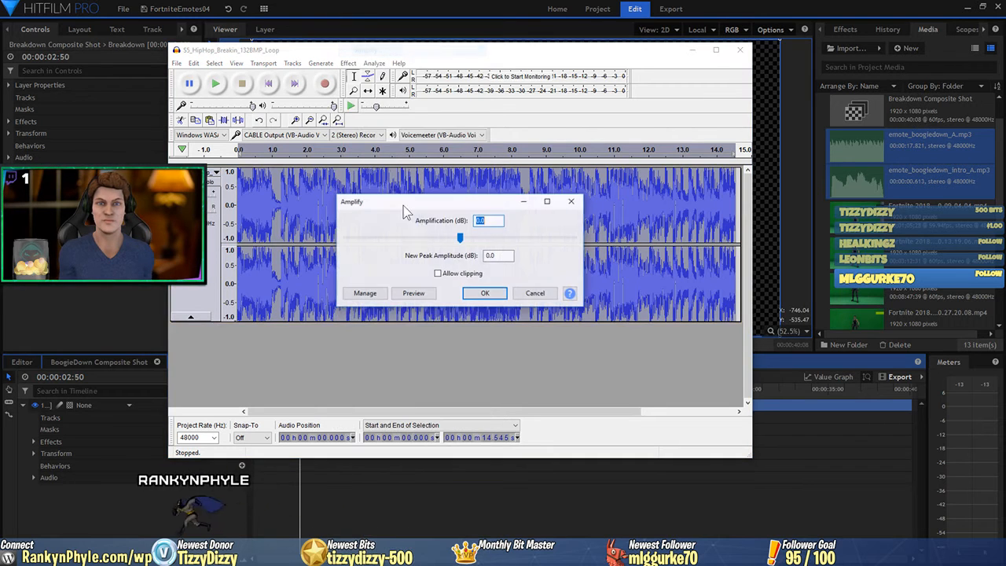
double_click(496, 256)
text(-)
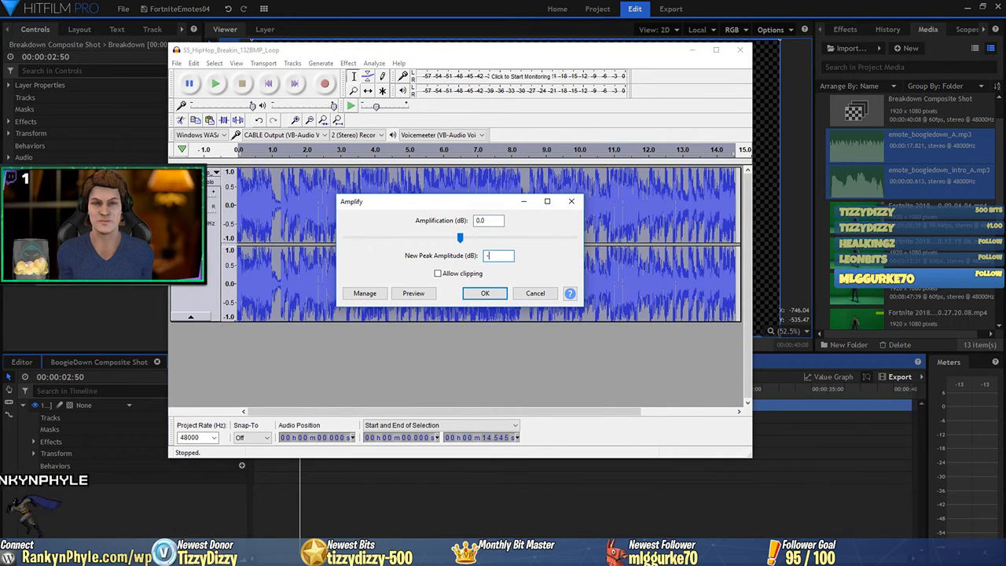
text(6)
key(Return)
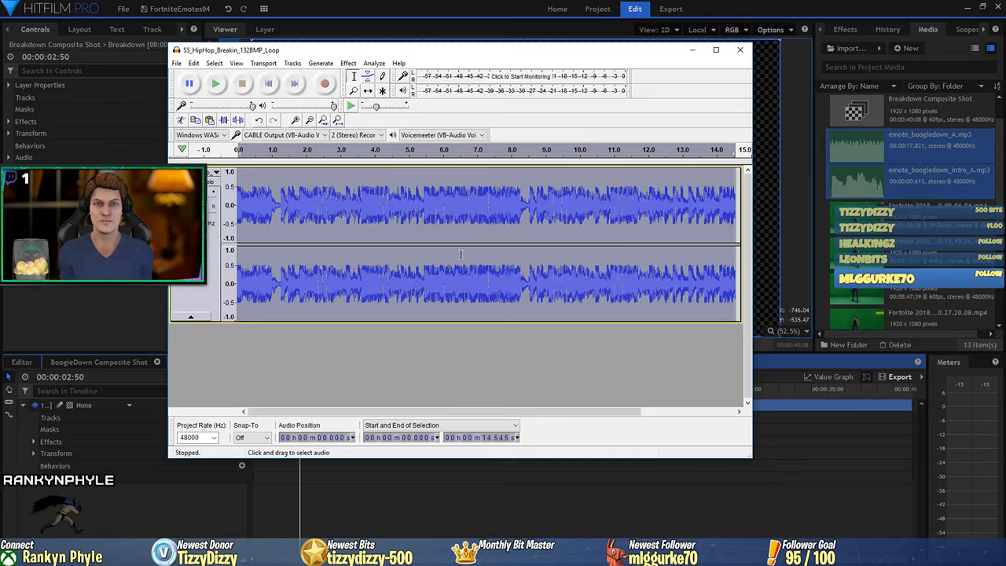
Export the loop to the Music folder as S5_HipHop_Breakin_132BMP_Loop.mp3 at 128 kbps constant stereo, and close its track.
click(179, 63)
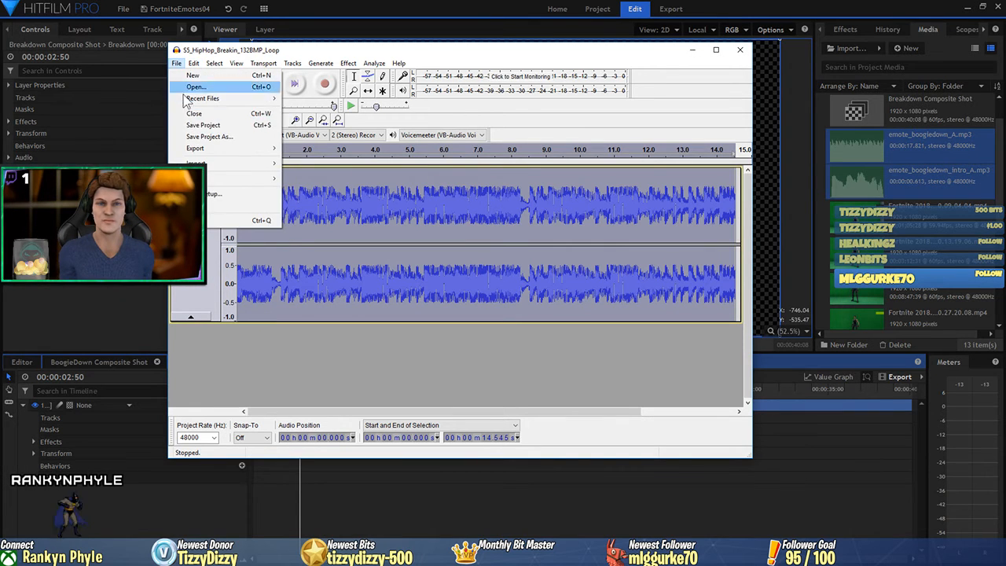
mouse_move(193, 149)
click(303, 146)
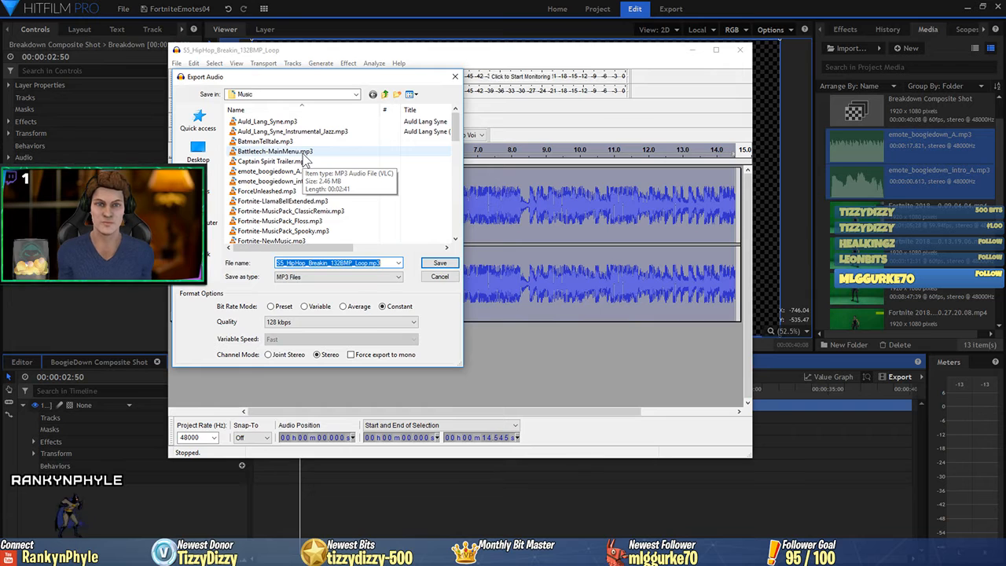
click(435, 266)
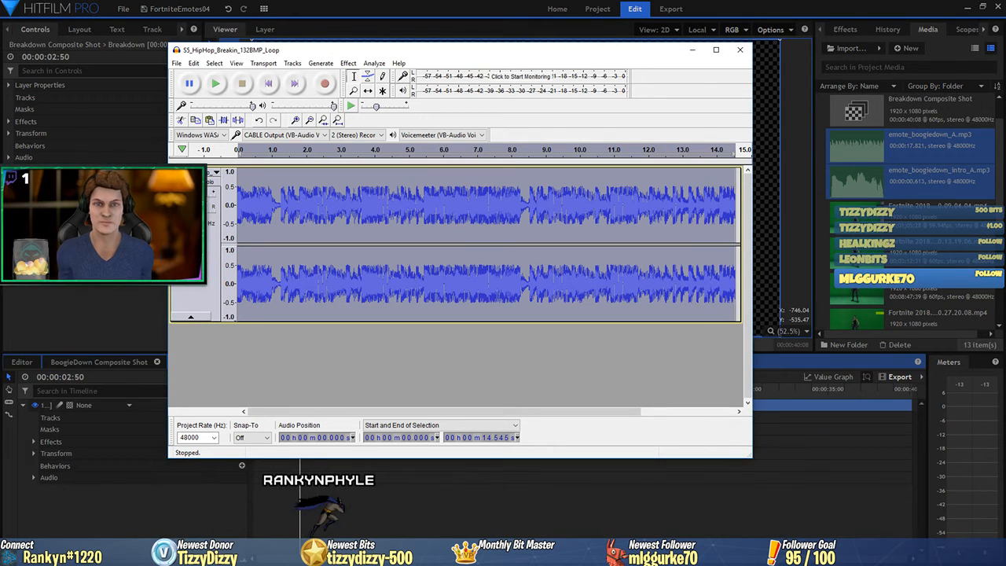
click(175, 173)
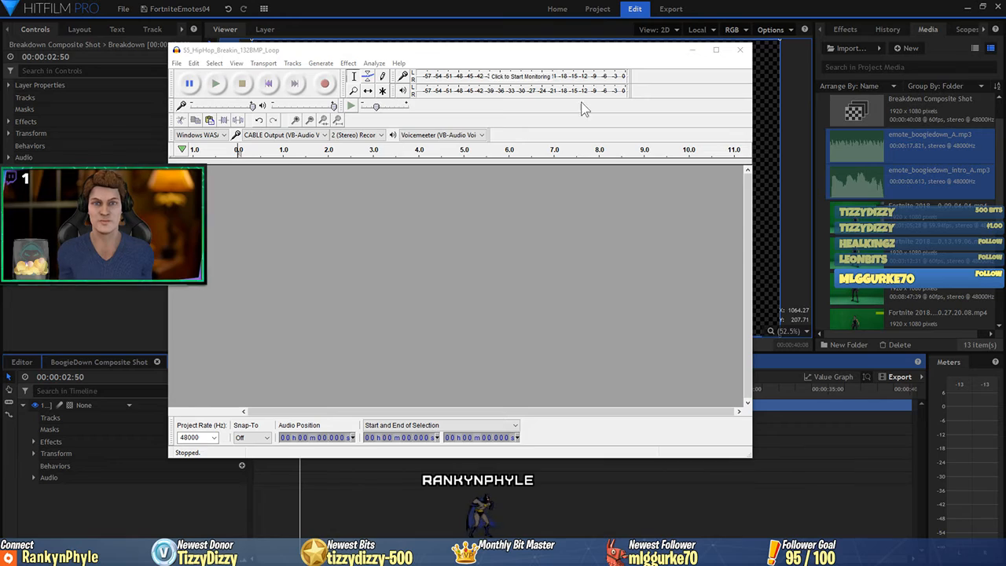
Switch to HitFilm Pro, import S5_HipHop_Breakin_132BMP_Loop.mp3 into the project media and place it beneath the Breakdown layer.
click(693, 50)
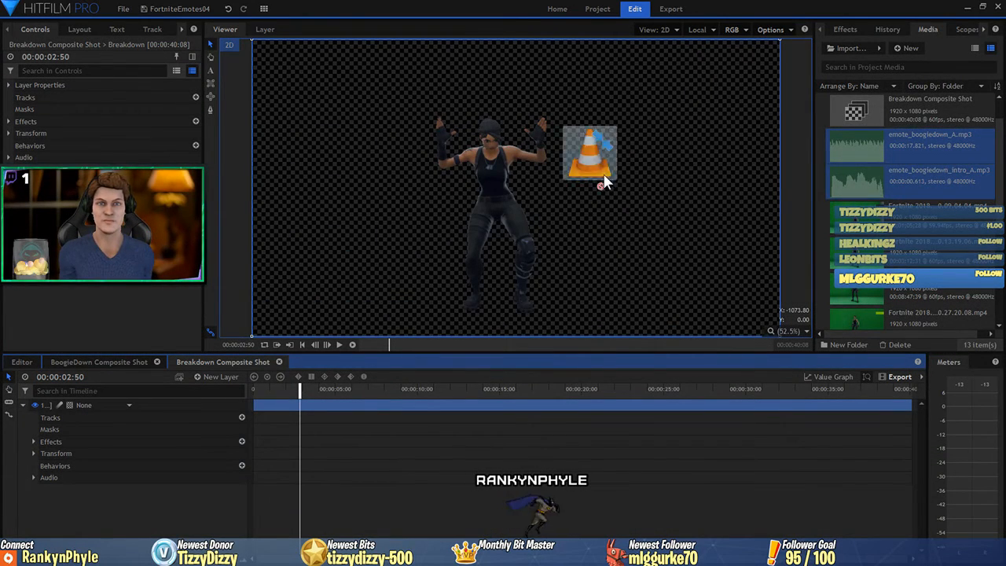
drag(599, 173, 885, 137)
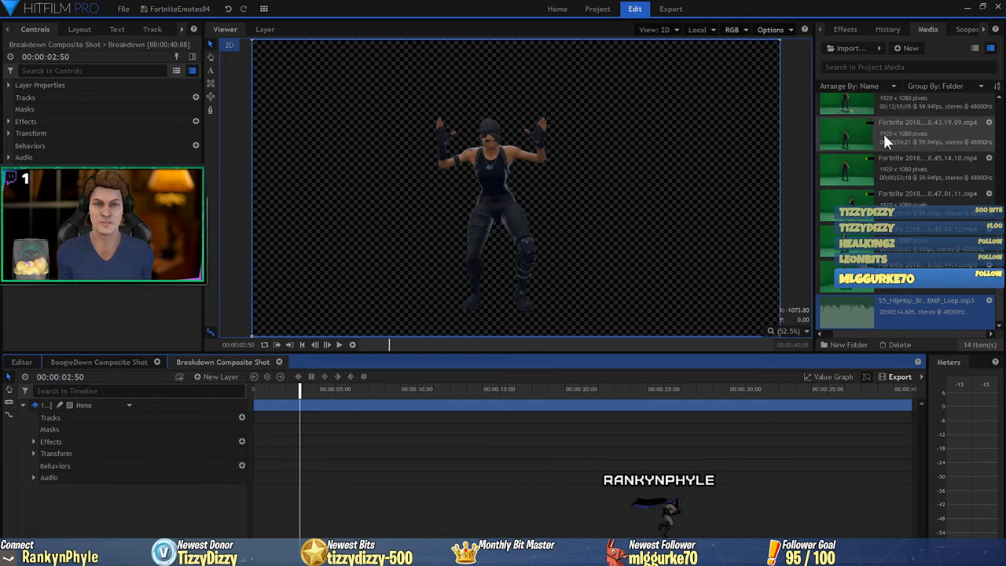
drag(853, 308, 113, 484)
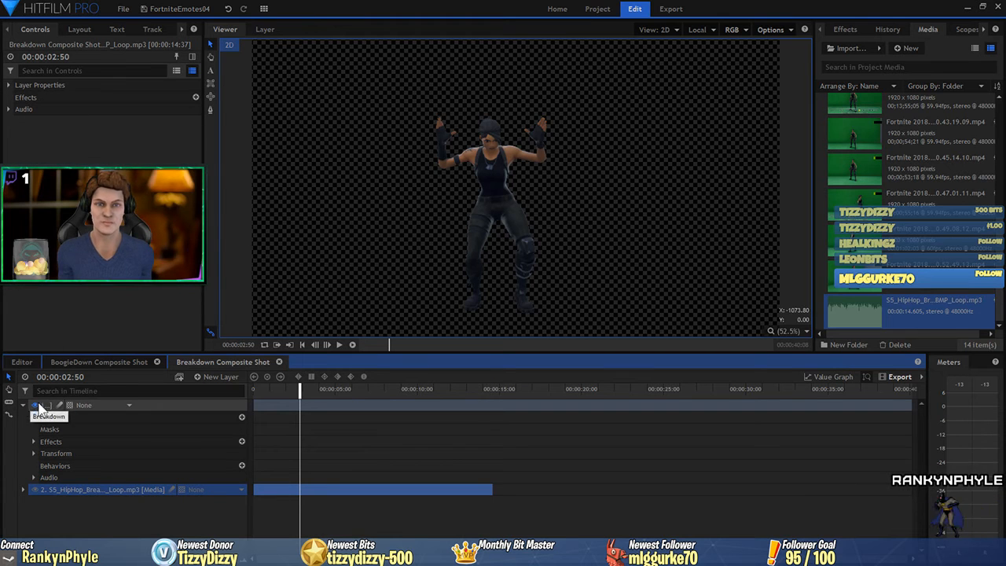
Show the audio waveforms on both the Breakdown layer and the music loop layer in the timeline.
click(155, 406)
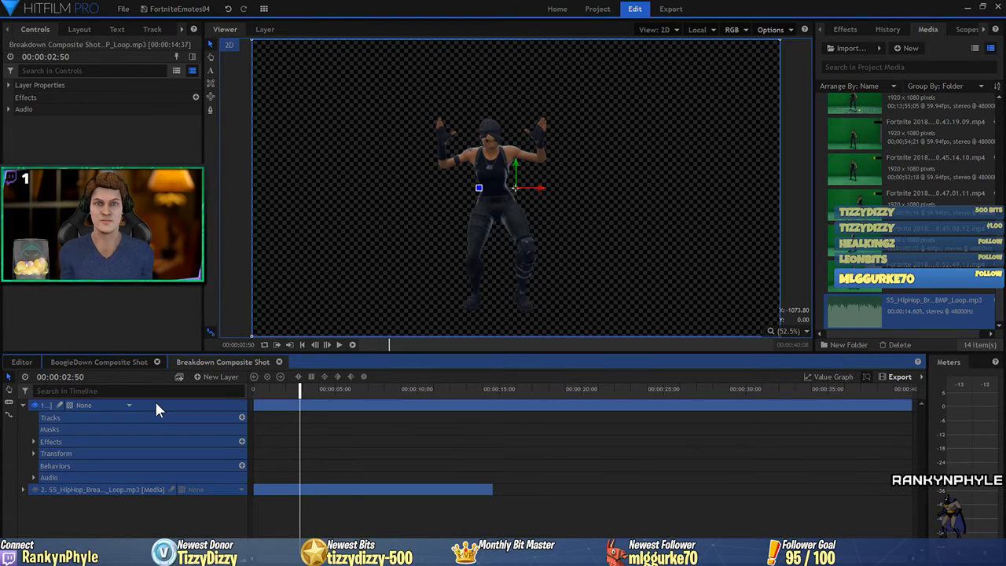
right_click(155, 401)
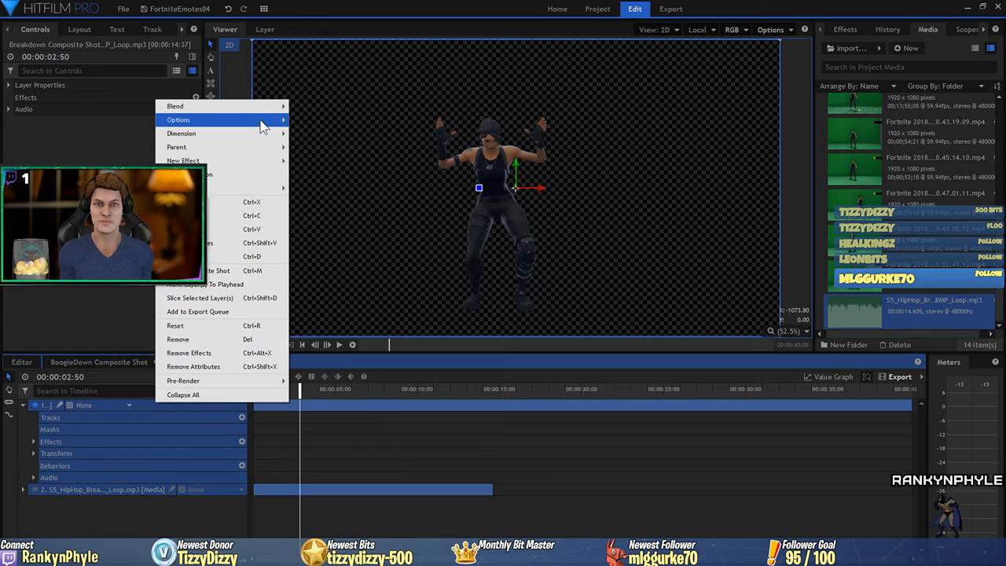
mouse_move(267, 119)
click(312, 159)
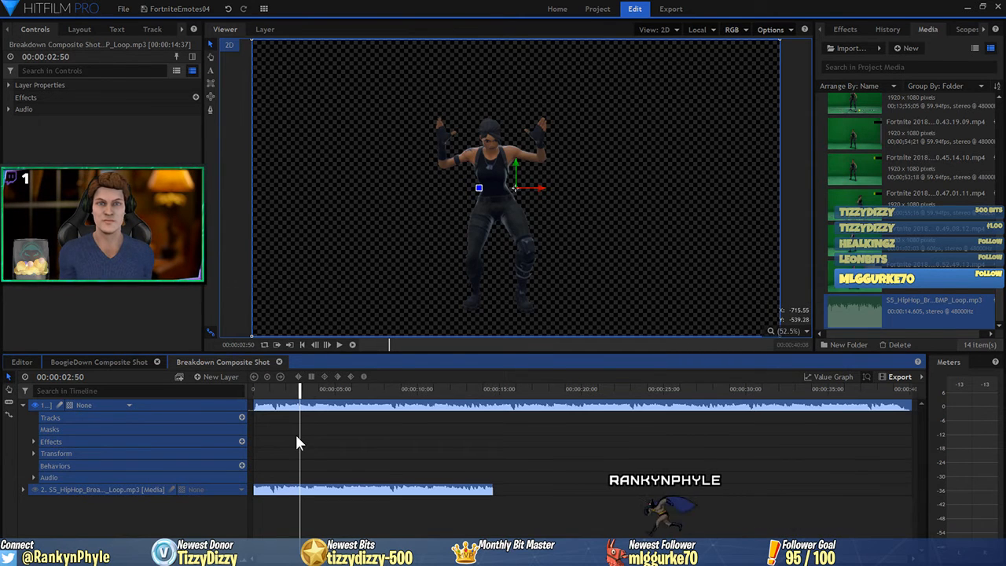
Shift the music loop layer forward 8 frames so its waveform beat aligns with the Breakdown layer's beat at 00:00:01:26.
scroll(296, 443, up, 4)
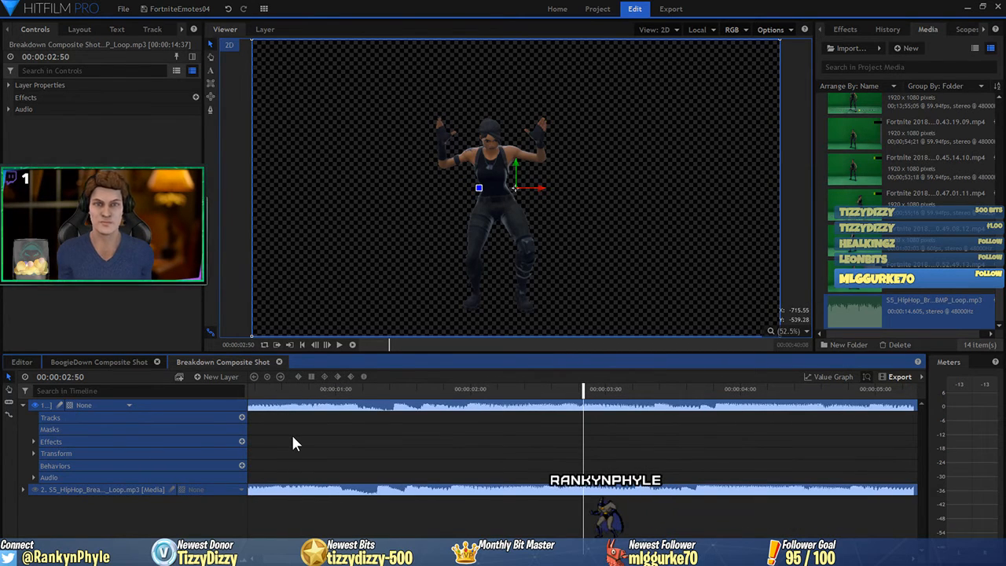
scroll(322, 425, up, 2)
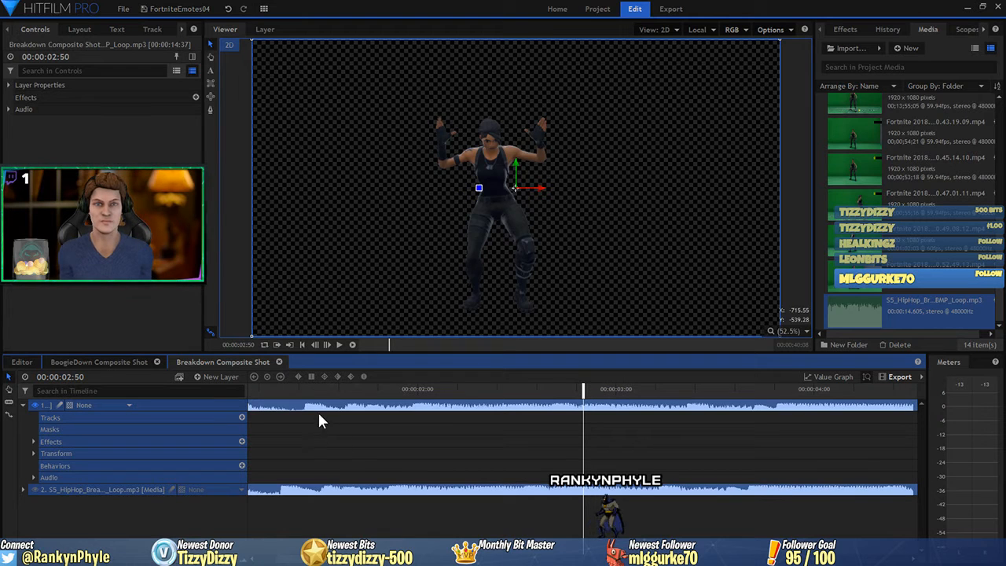
click(305, 390)
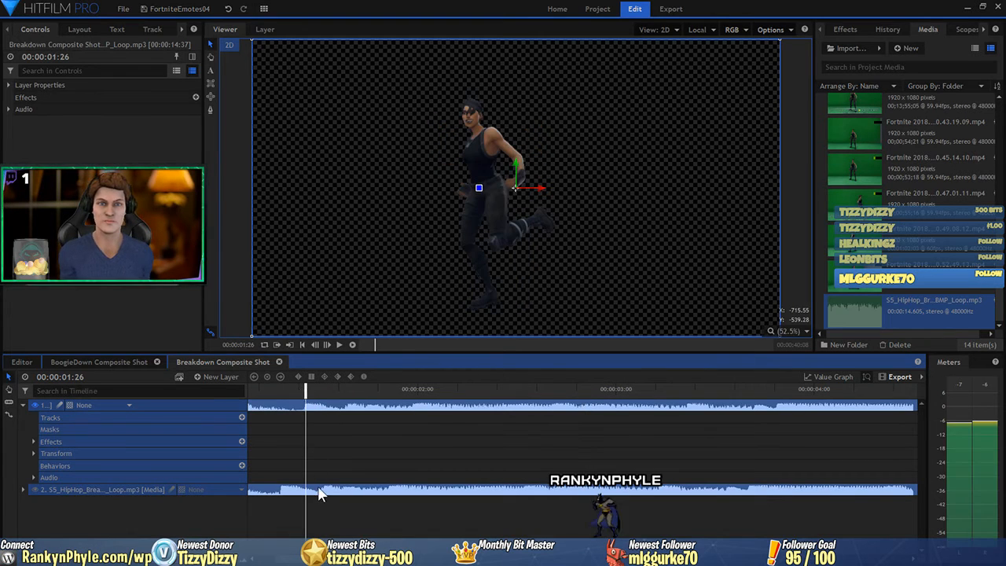
mouse_move(316, 488)
mouse_down()
mouse_move(328, 492)
mouse_move(315, 488)
mouse_up()
click(263, 525)
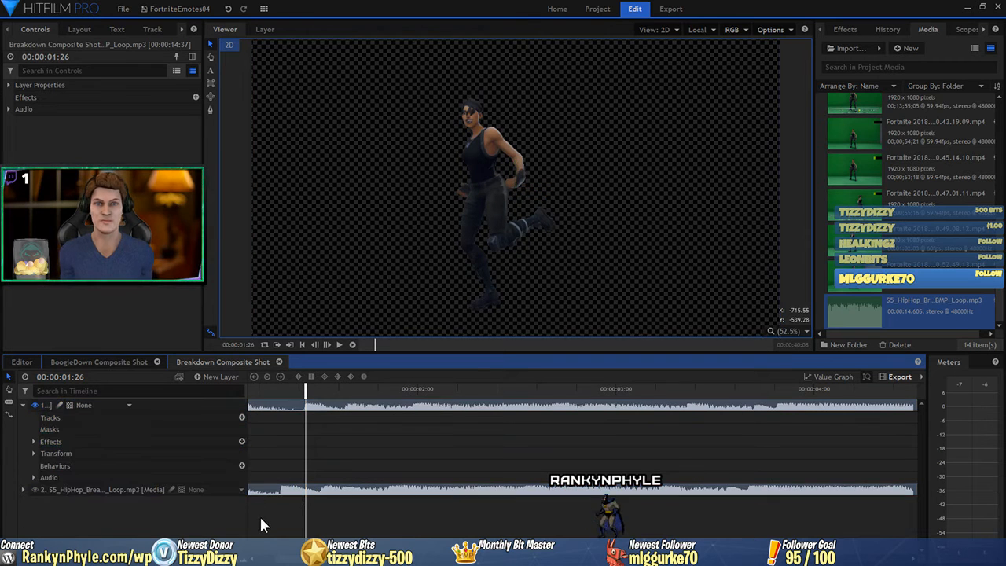
click(111, 489)
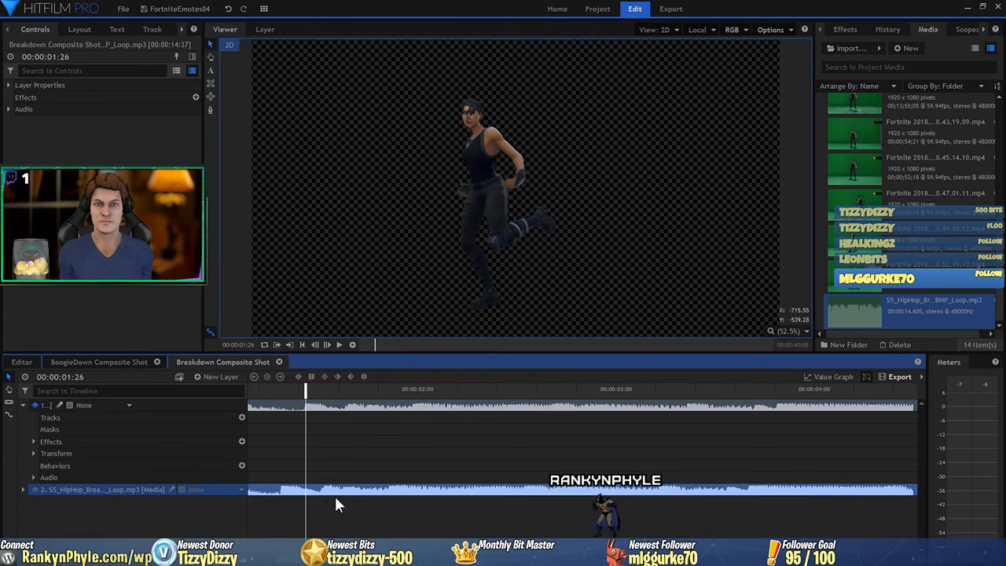
drag(326, 493, 334, 493)
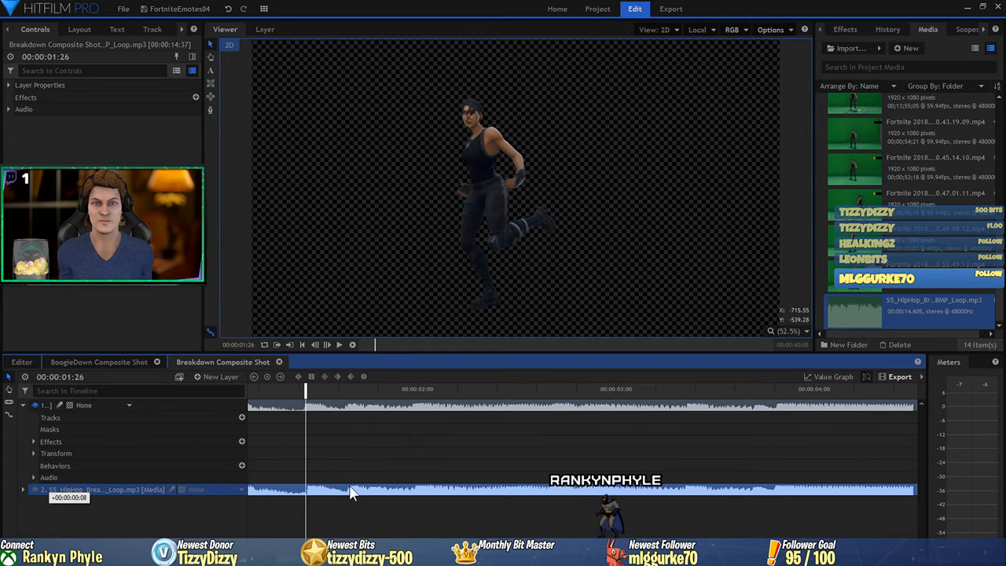
Play the Breakdown shot from the start to 00:00:15:44 and examine the end of the music loop at 00:00:14:39.
click(303, 344)
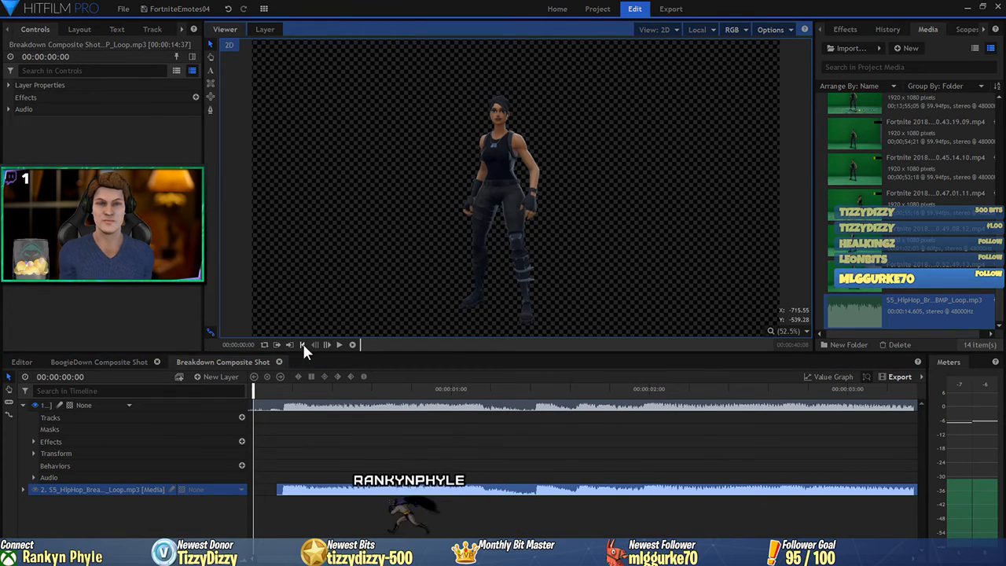
click(142, 404)
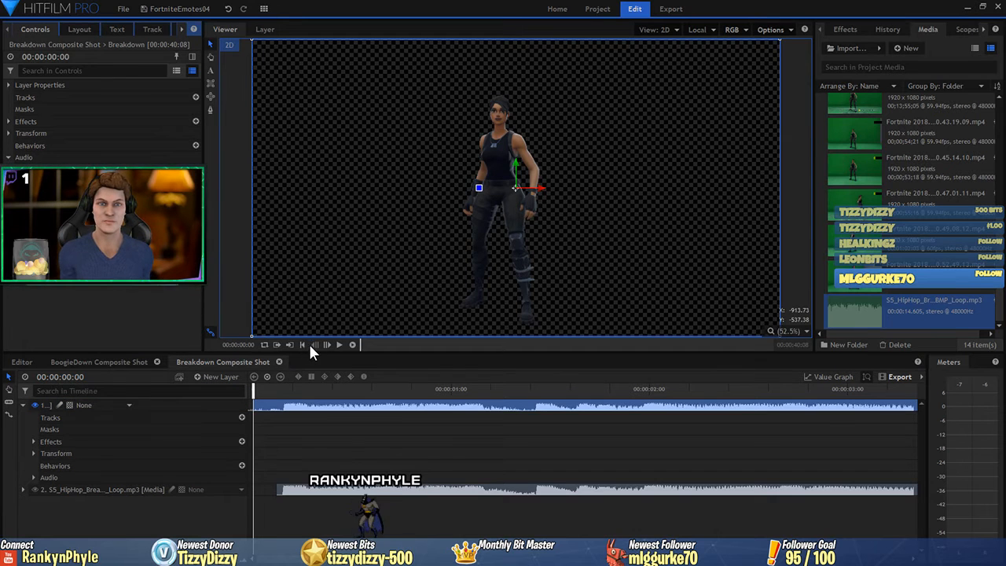
click(337, 345)
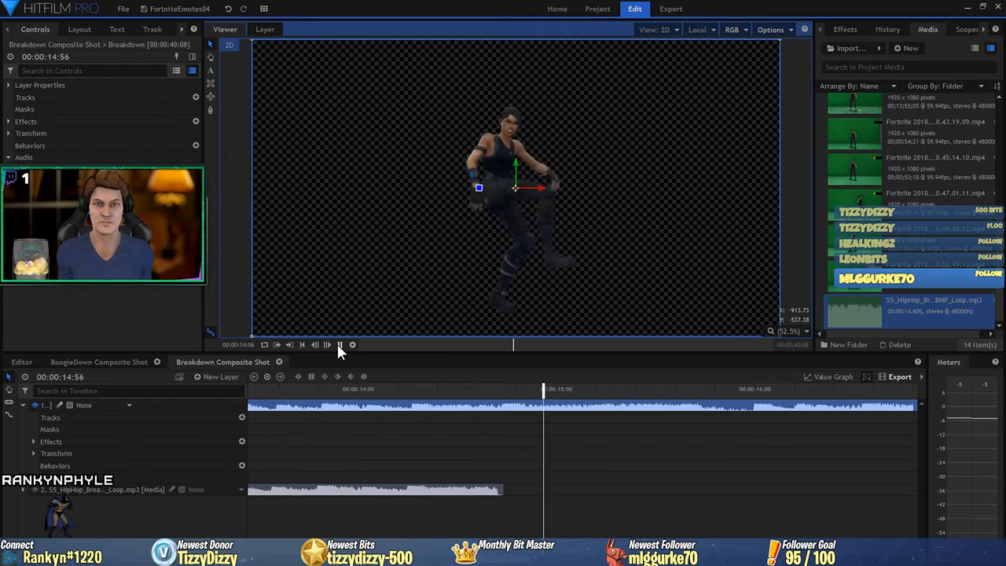
click(339, 345)
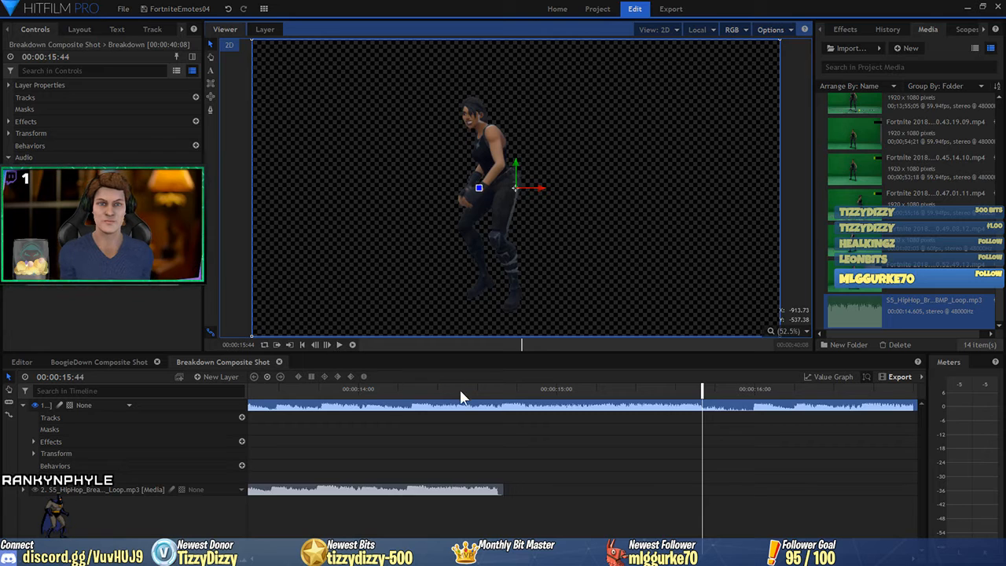
click(485, 391)
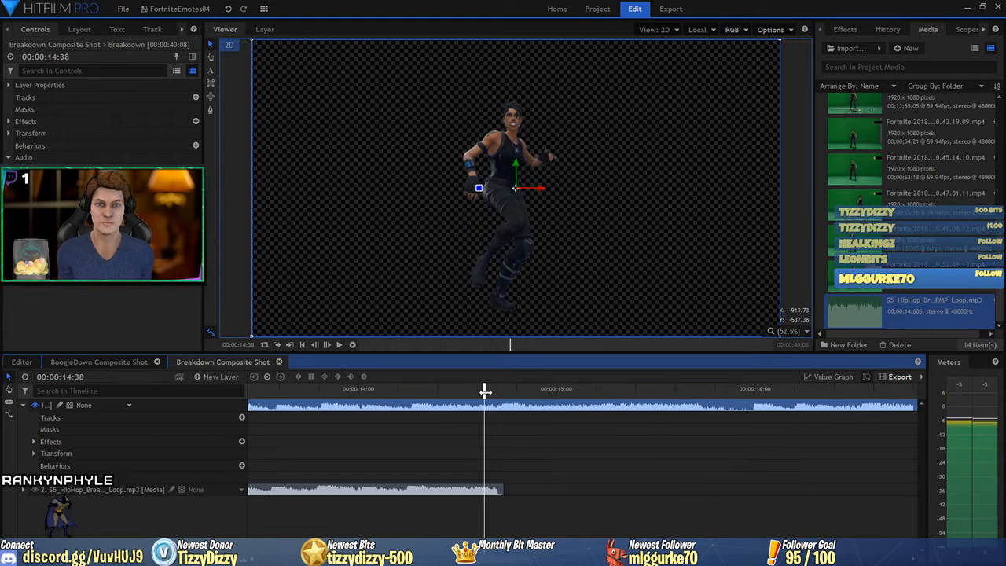
drag(485, 391, 488, 392)
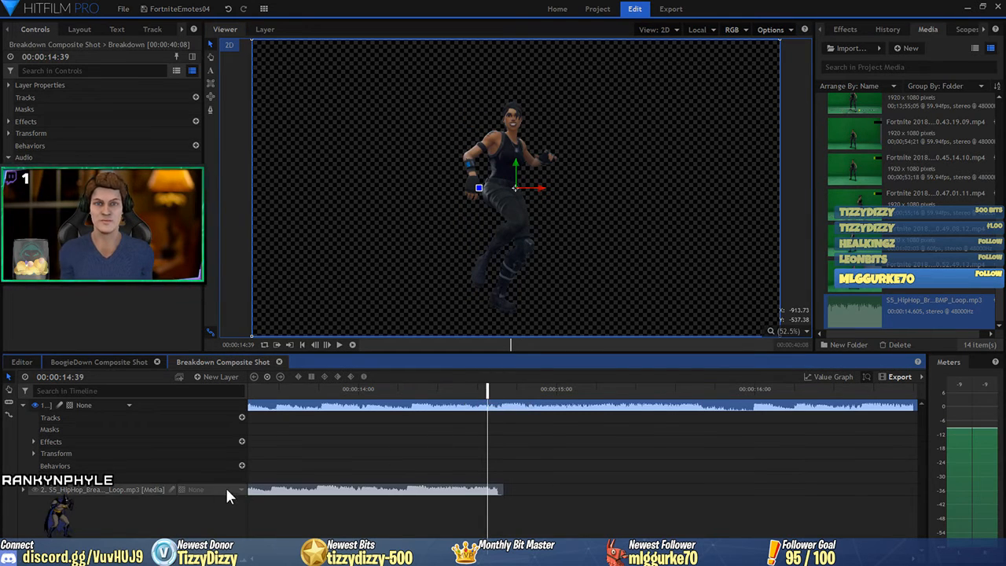
Set the audio level of the music loop layer to -6 dB.
click(99, 488)
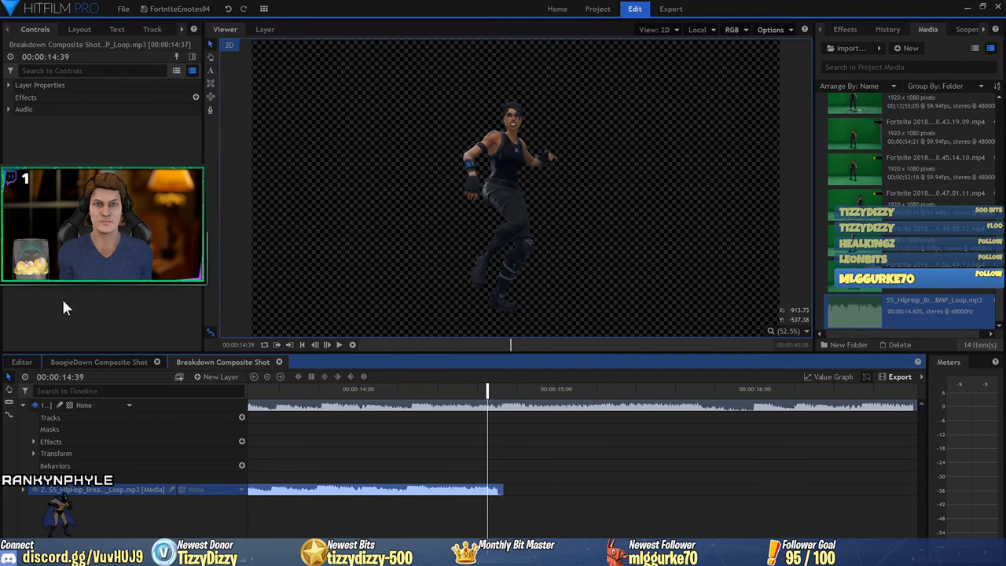
click(9, 108)
click(186, 121)
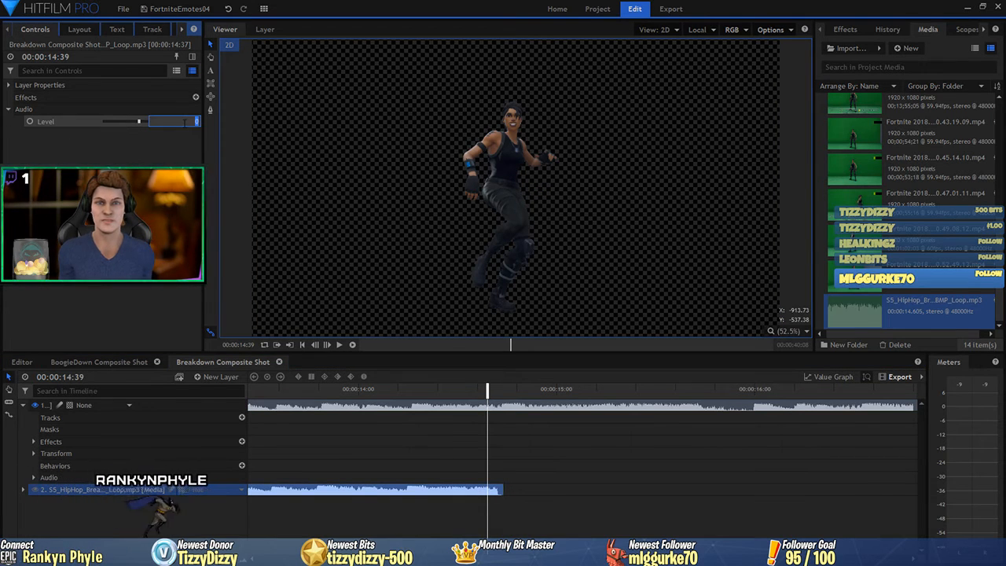
text(-6)
key(Return)
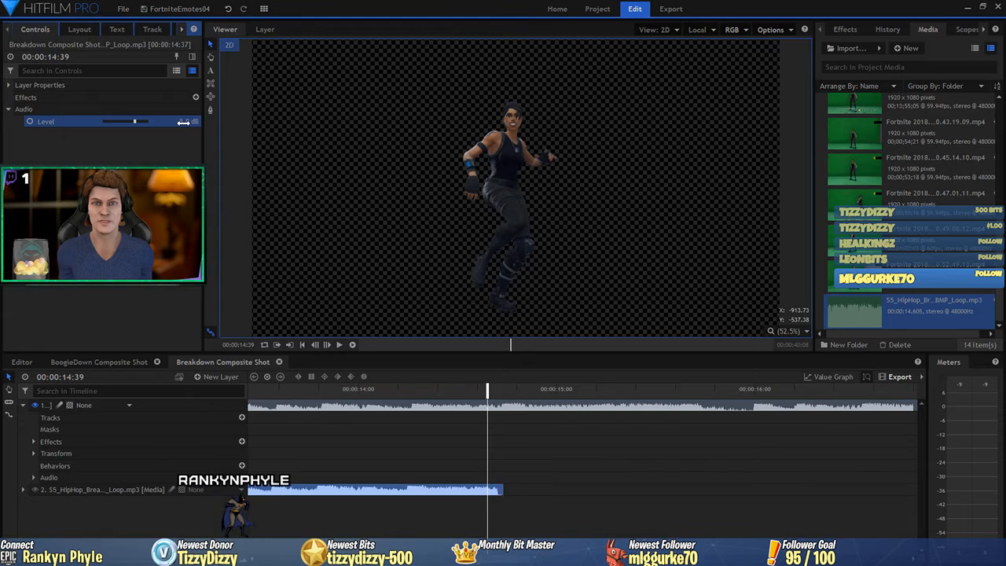
Preview the music loop from about 00:00:11:28 and set its audio level to -6 dB.
scroll(338, 450, down, 3)
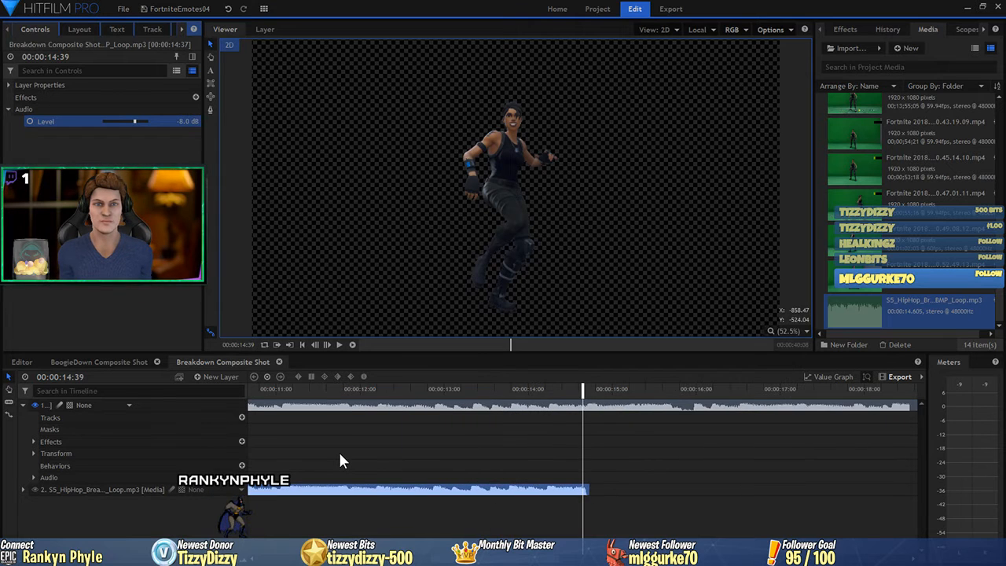
click(315, 390)
key(space)
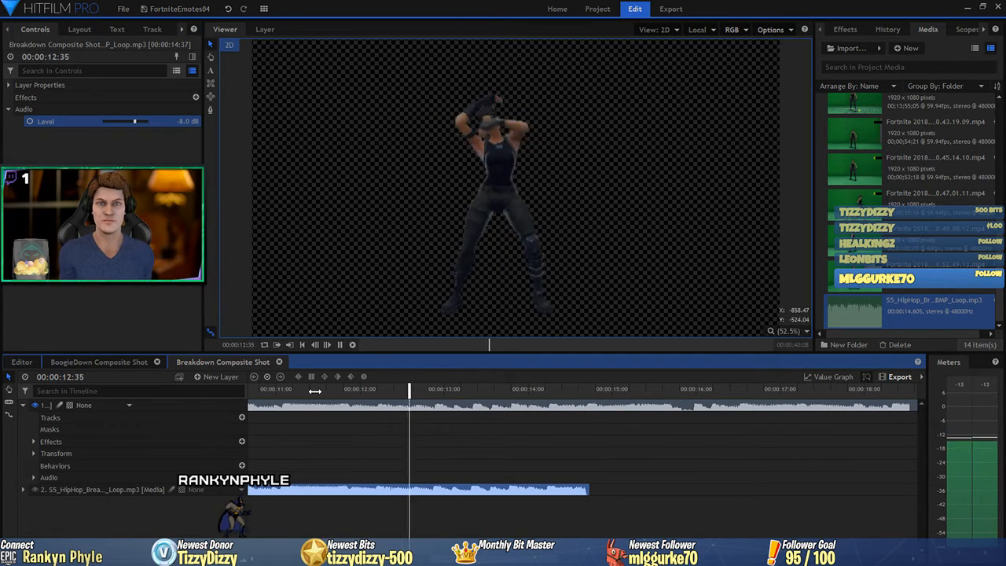
key(space)
click(184, 121)
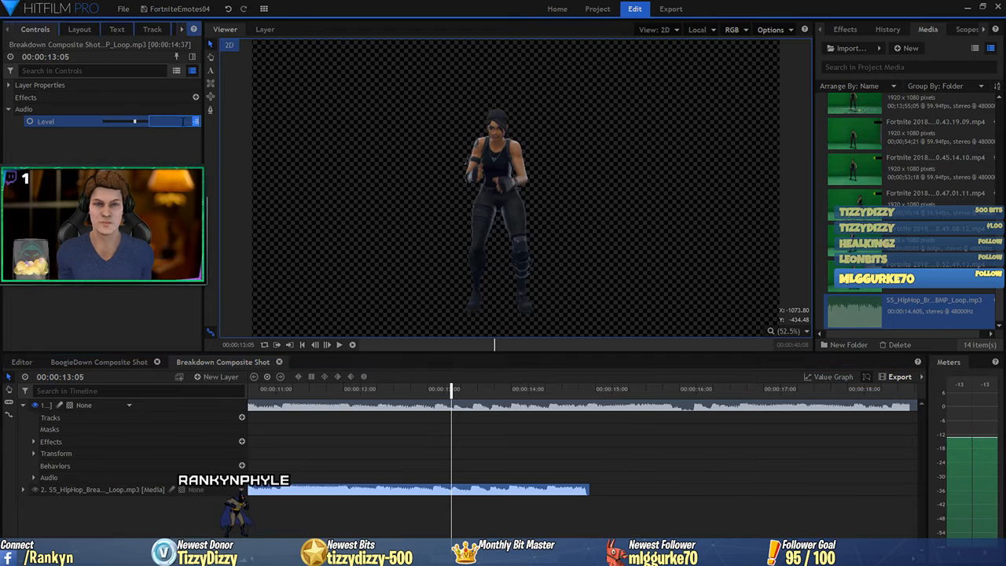
key(Return)
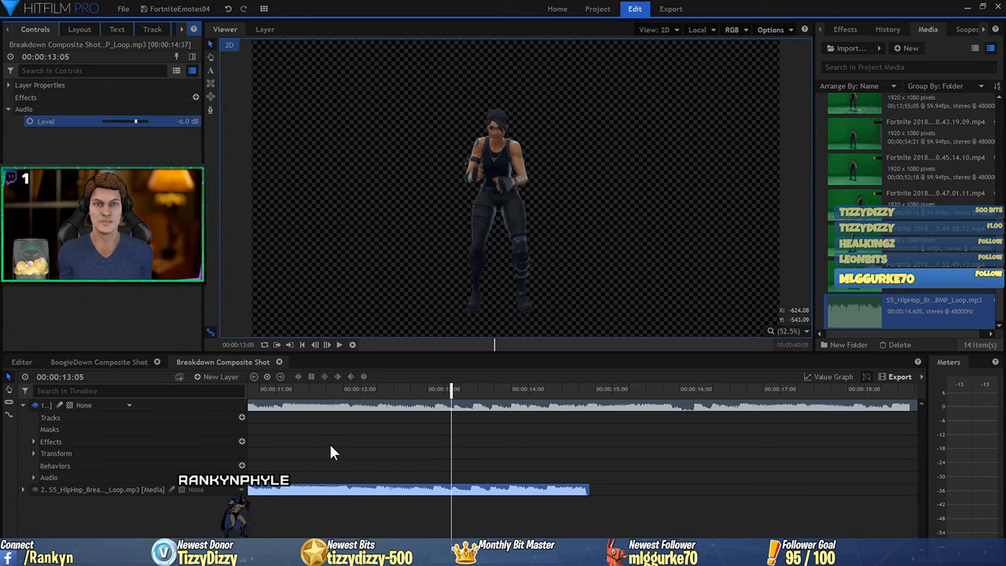
Replay the end of the music loop, set its audio level to -5 dB, and preview the shot's opening seconds.
click(336, 401)
key(space)
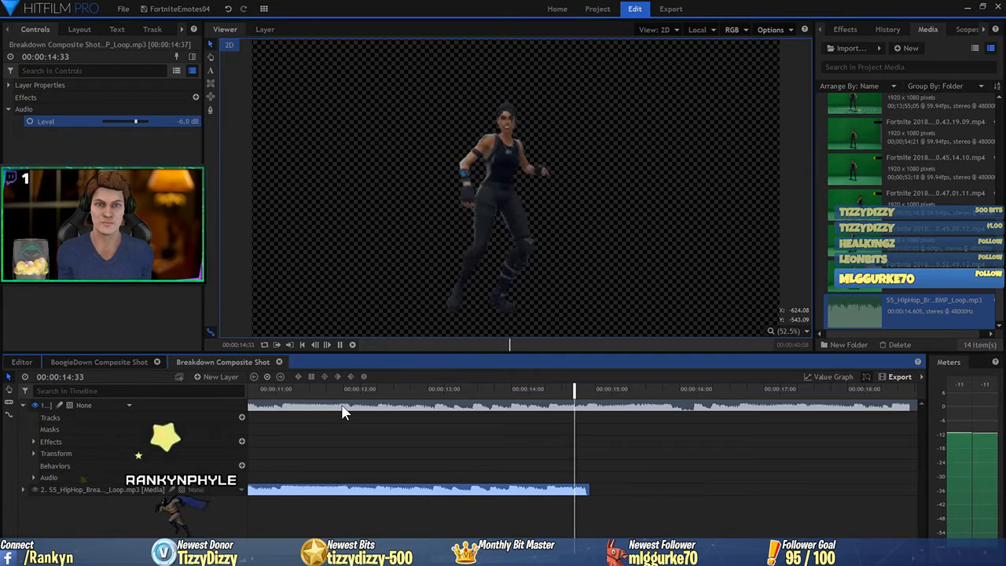
key(space)
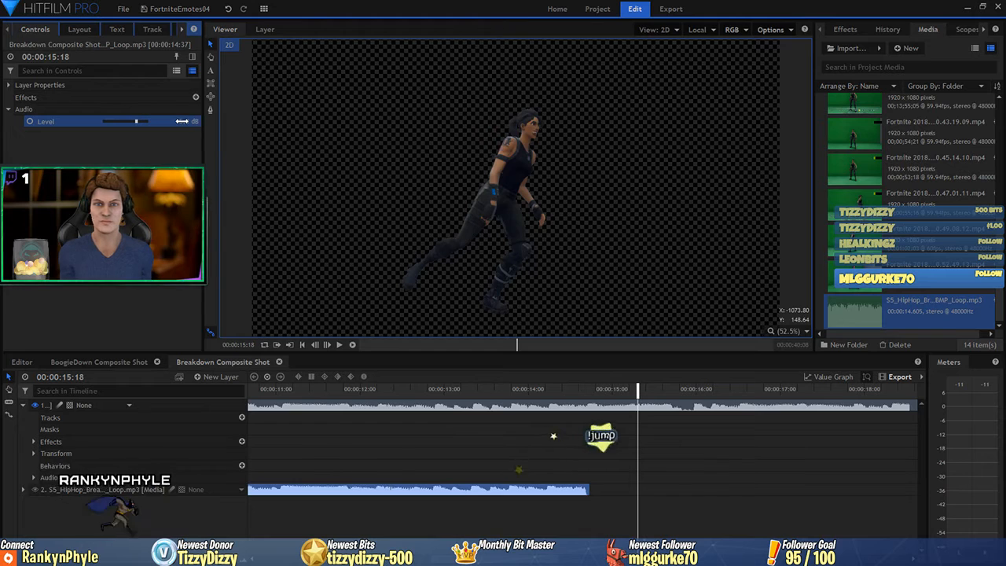
click(303, 344)
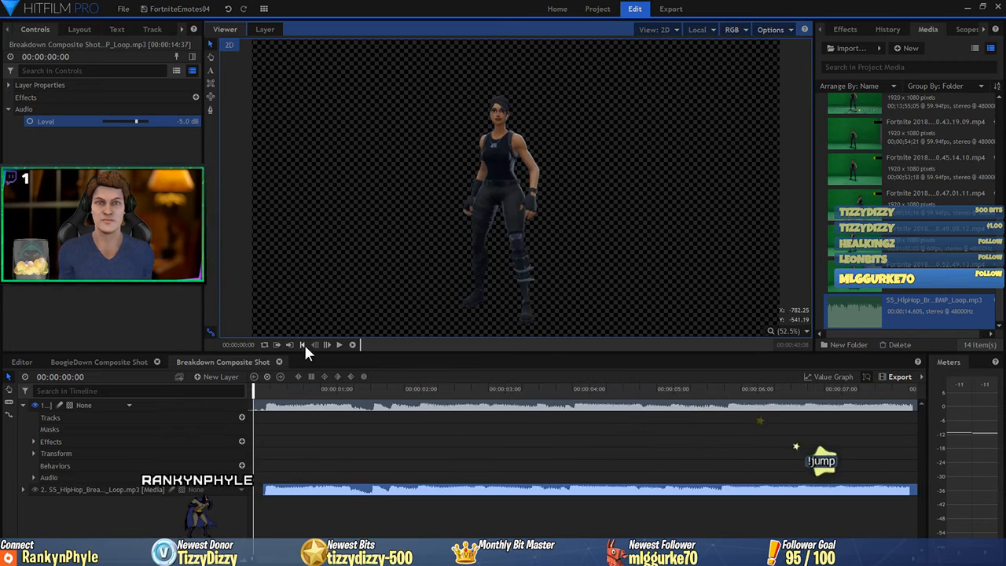
key(space)
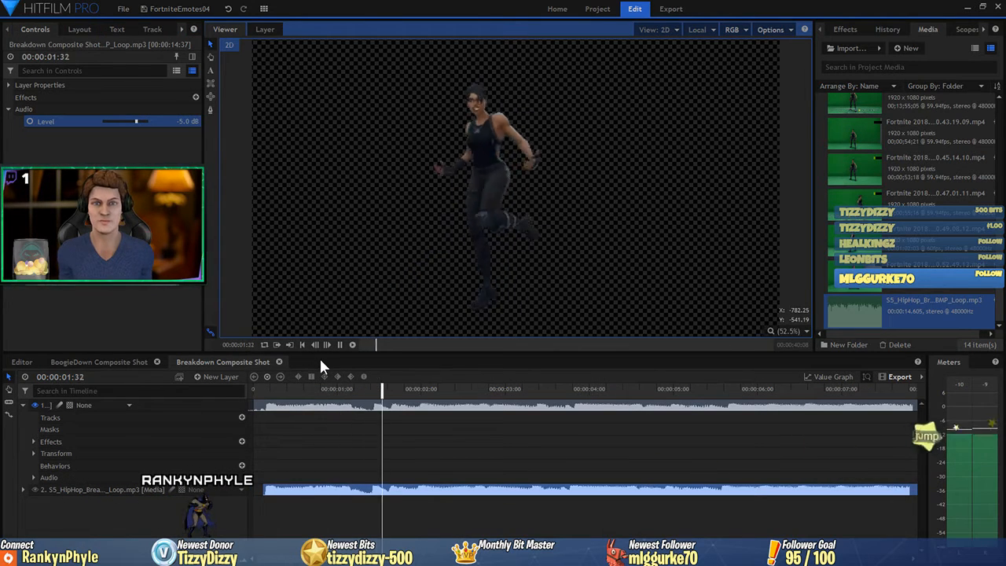
key(space)
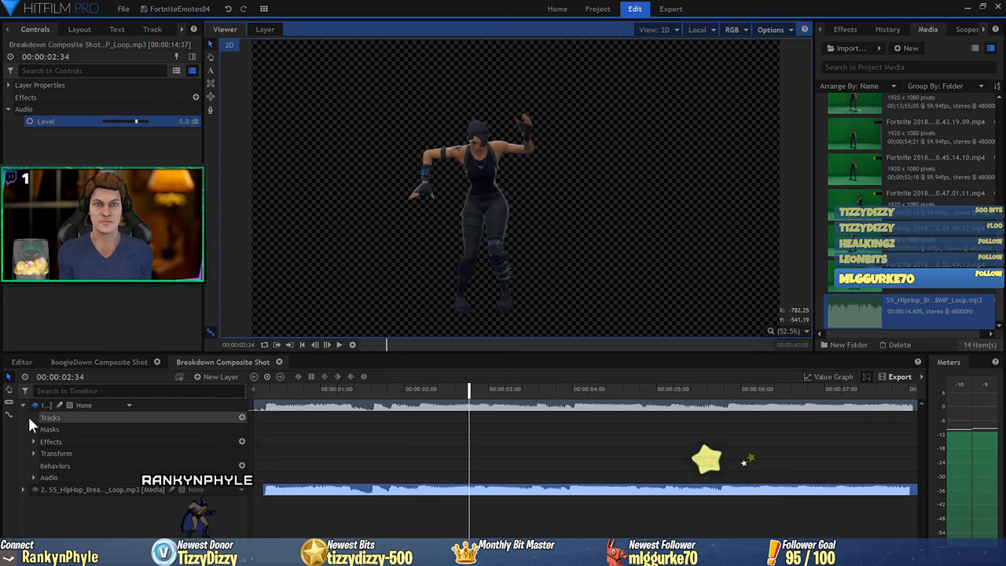
Enable keyframing on the music loop's audio level at 00:00:14:40 and set that keyframe to -60 dB.
click(25, 406)
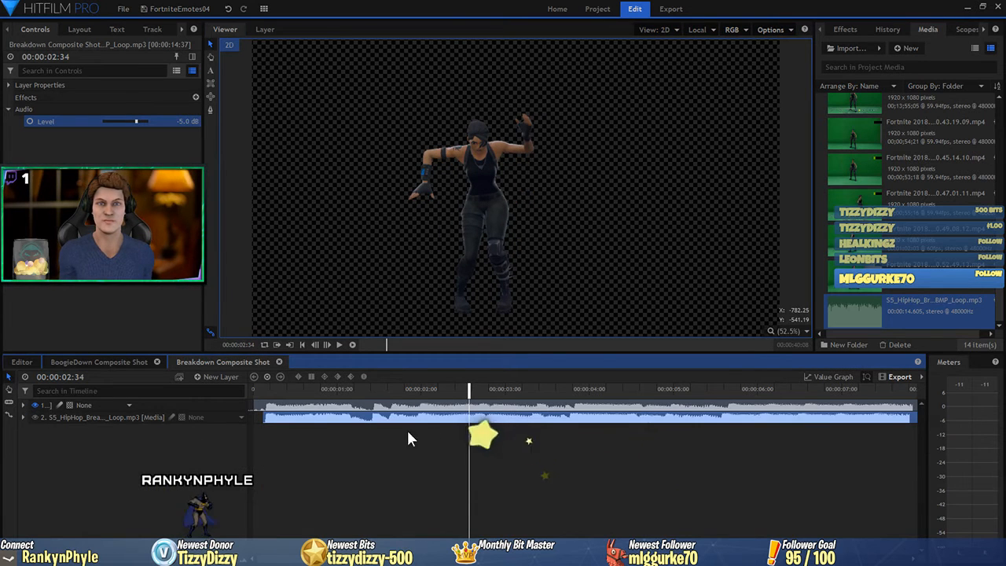
scroll(437, 431, right, 5)
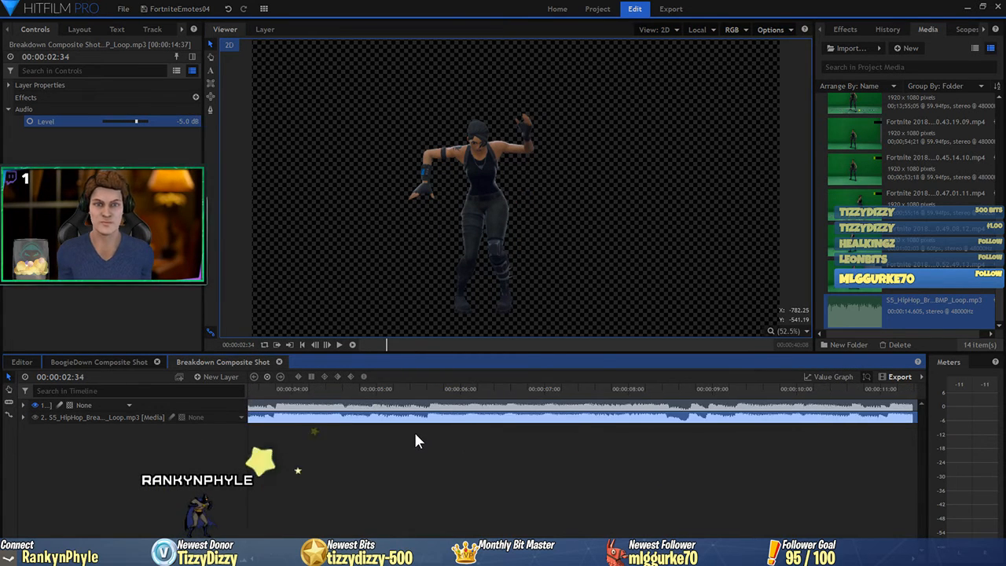
scroll(416, 437, right, 3)
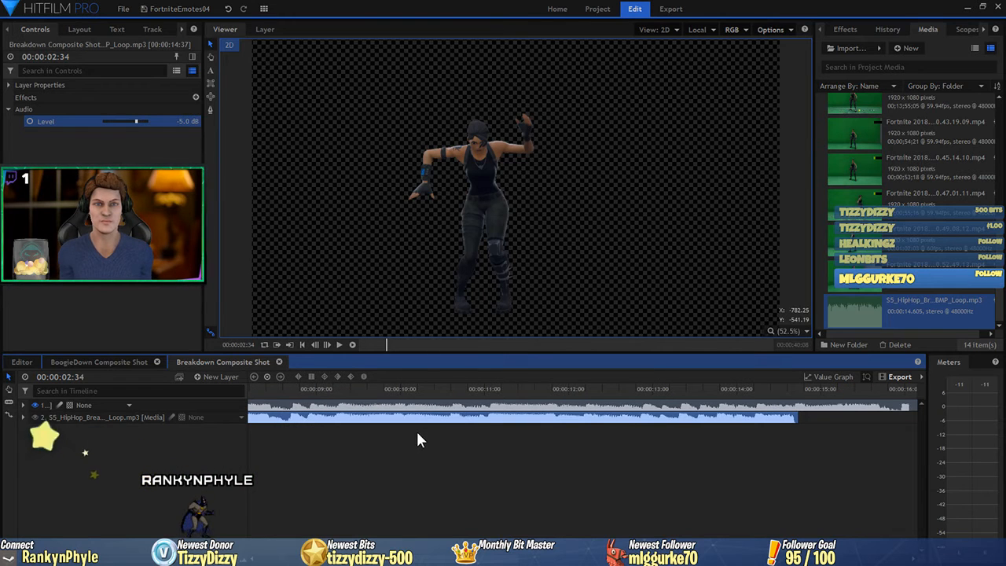
click(791, 388)
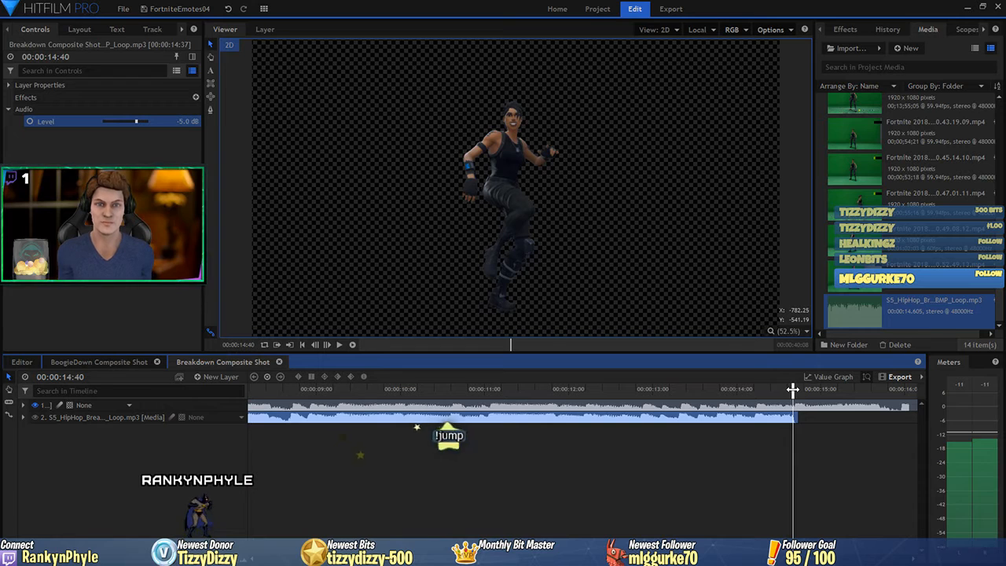
click(23, 416)
click(34, 441)
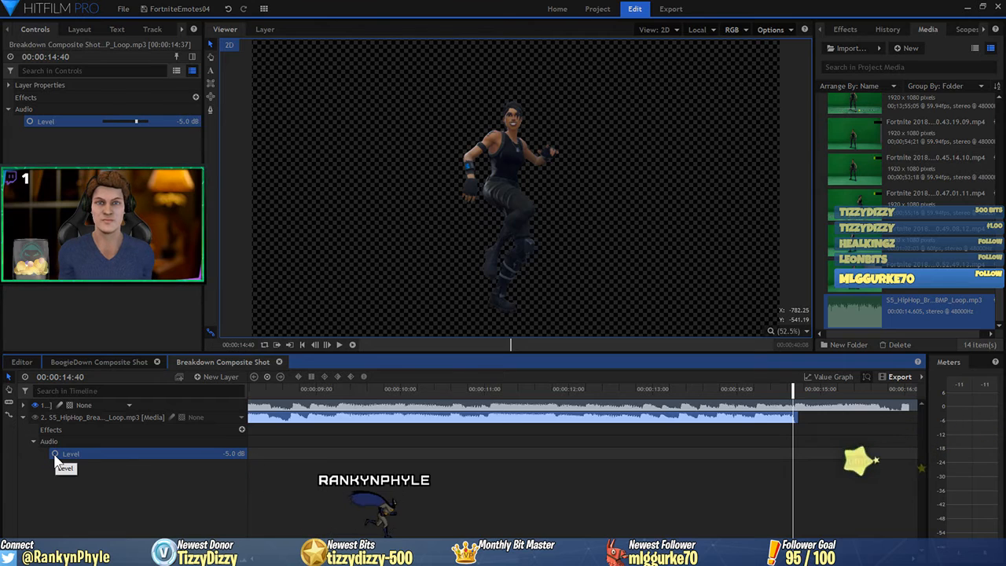
click(54, 454)
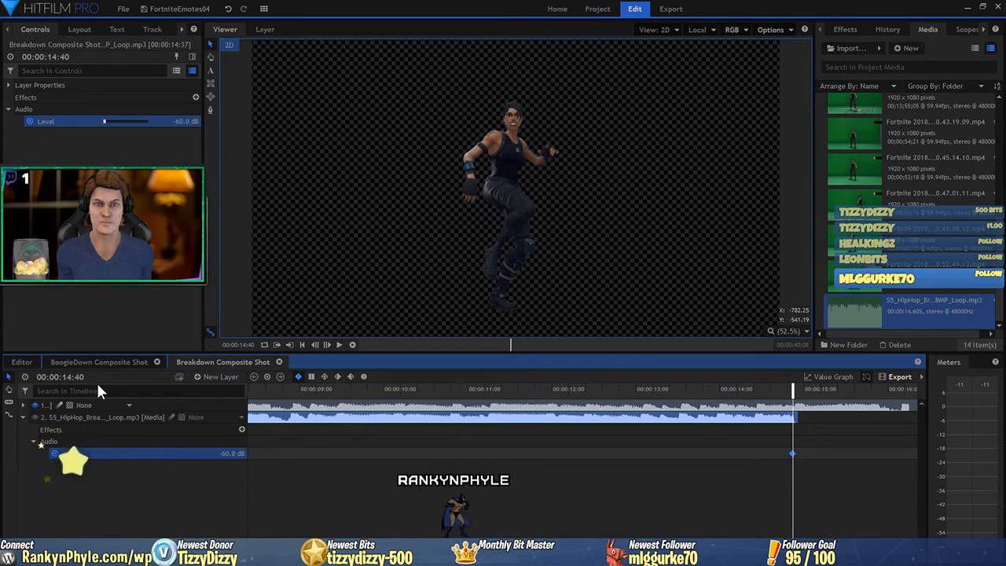
Add an audio level keyframe of -5 dB on the music loop ten frames earlier, at 00:00:14:30.
key(comma)
key(comma)
key(comma)
key(comma)
key(comma)
key(comma)
key(comma)
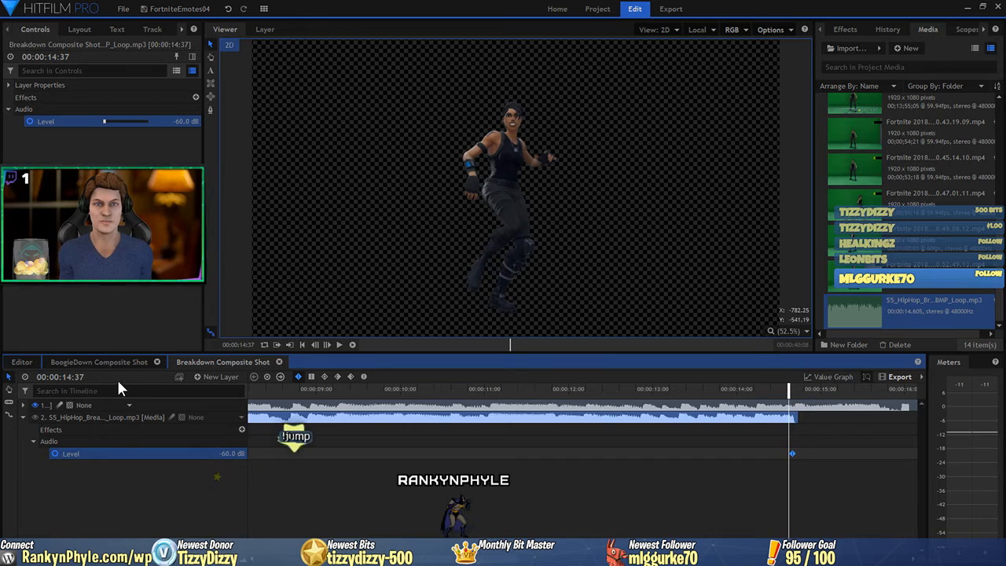
key(comma)
key(comma)
key(comma)
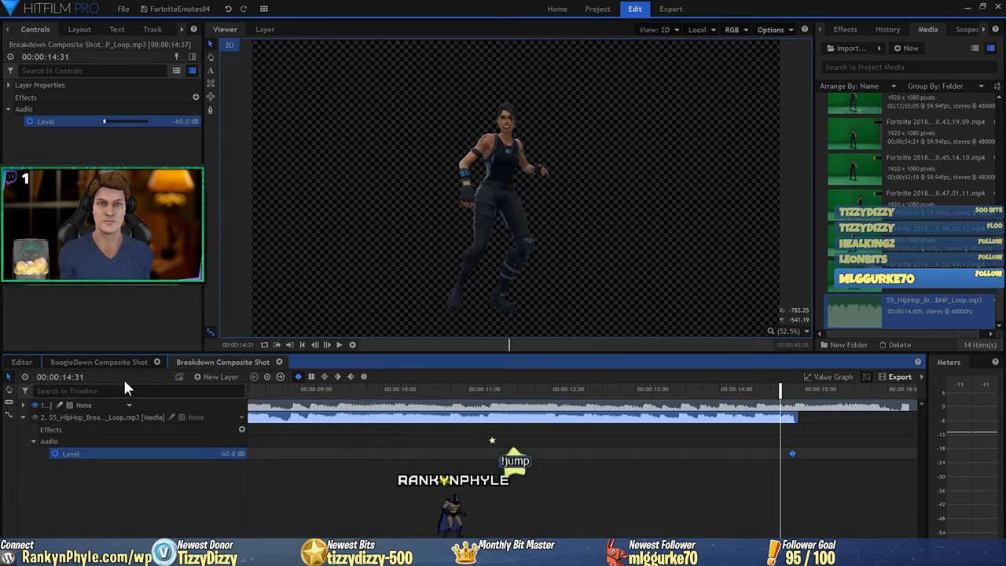
click(216, 456)
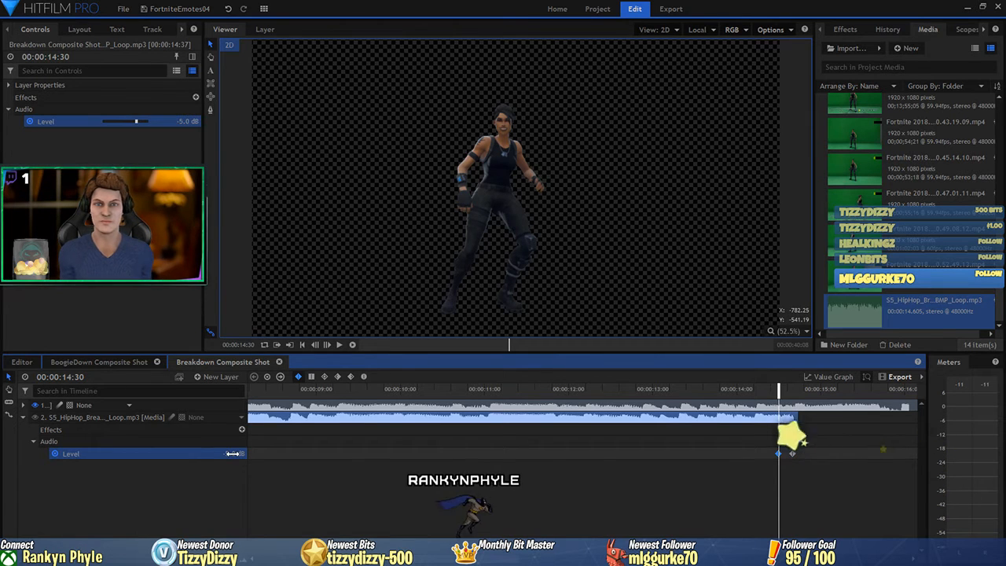
Enable opacity keyframing on the Breakdown layer at 00:00:14:30 with the opacity at 100%.
click(30, 407)
click(27, 409)
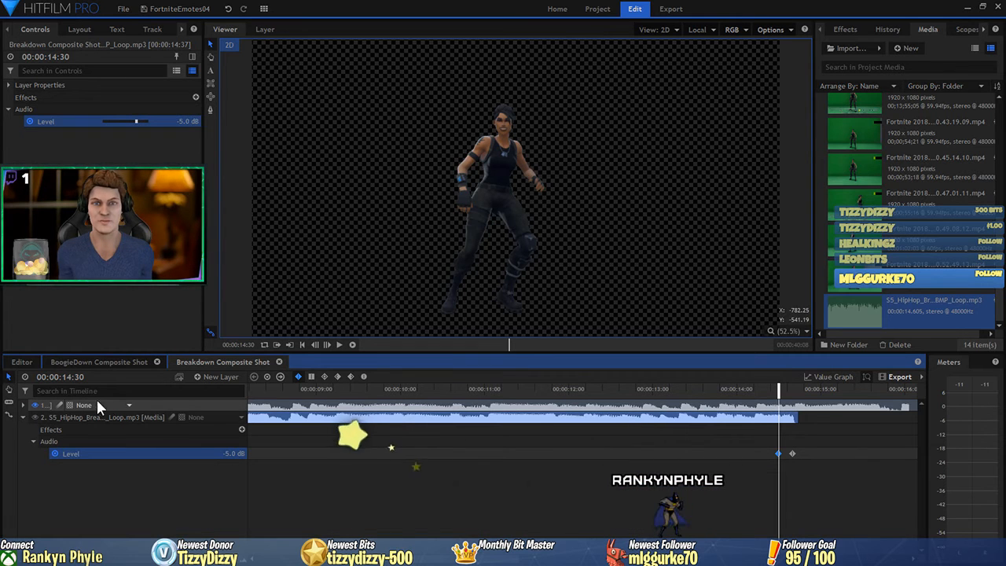
click(154, 405)
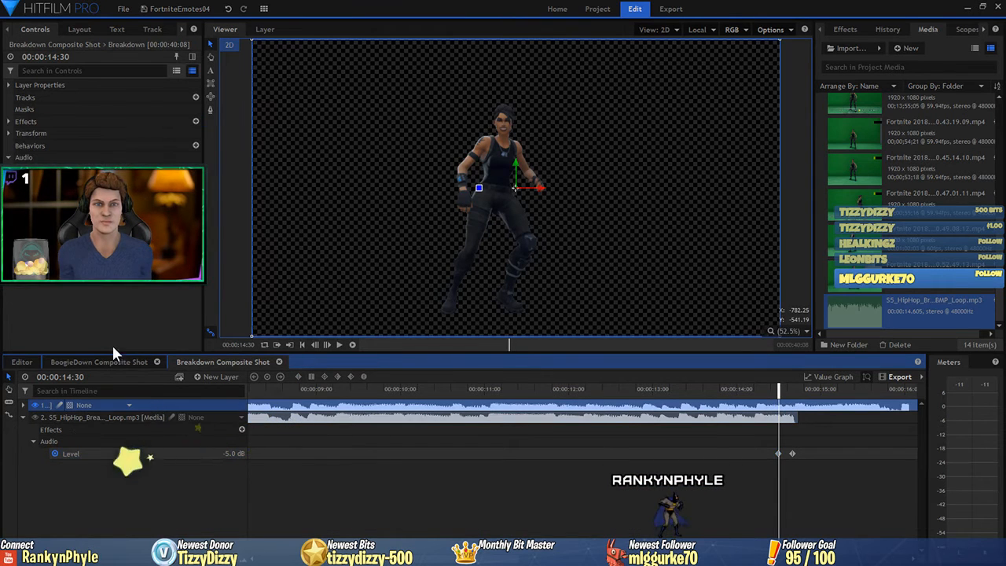
click(9, 134)
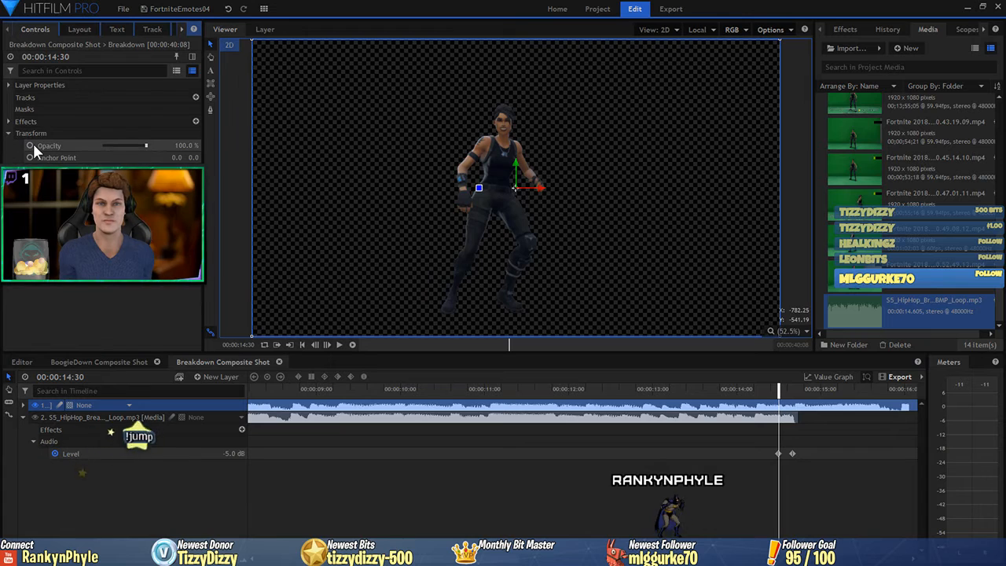
click(30, 145)
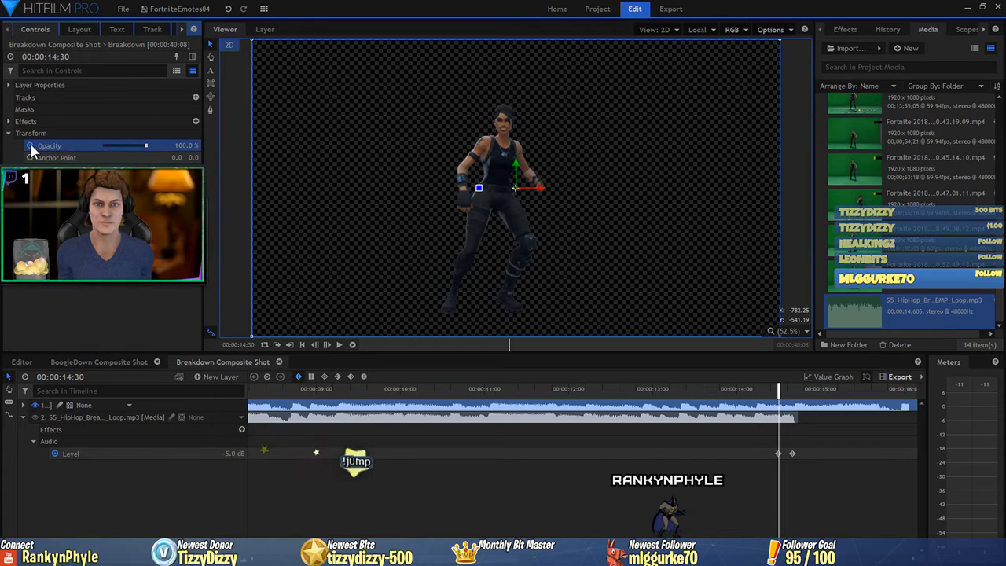
Match the music loop's second keyframe at 00:00:14:40 and set the Breakdown layer's opacity to 0% there.
click(79, 454)
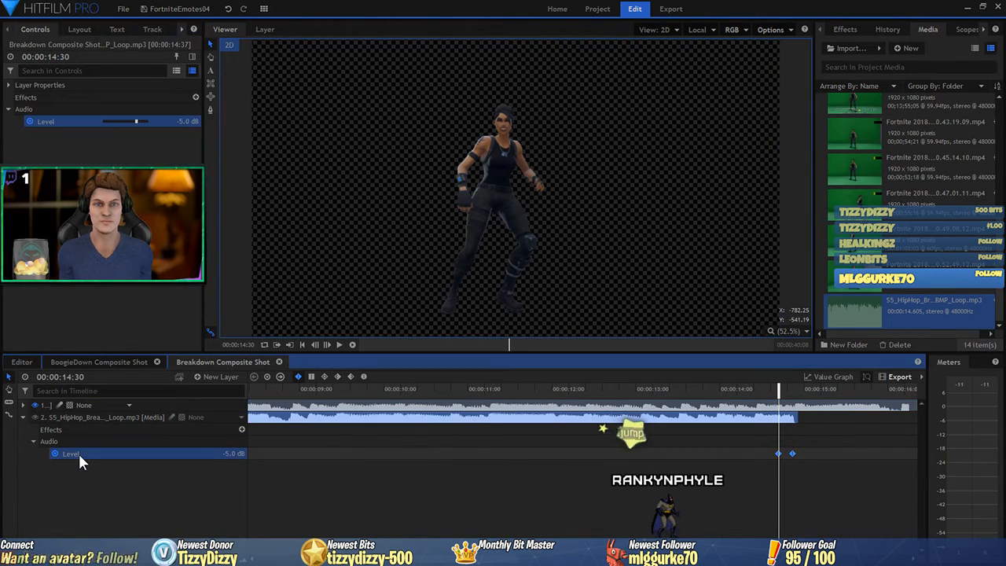
click(281, 376)
click(141, 405)
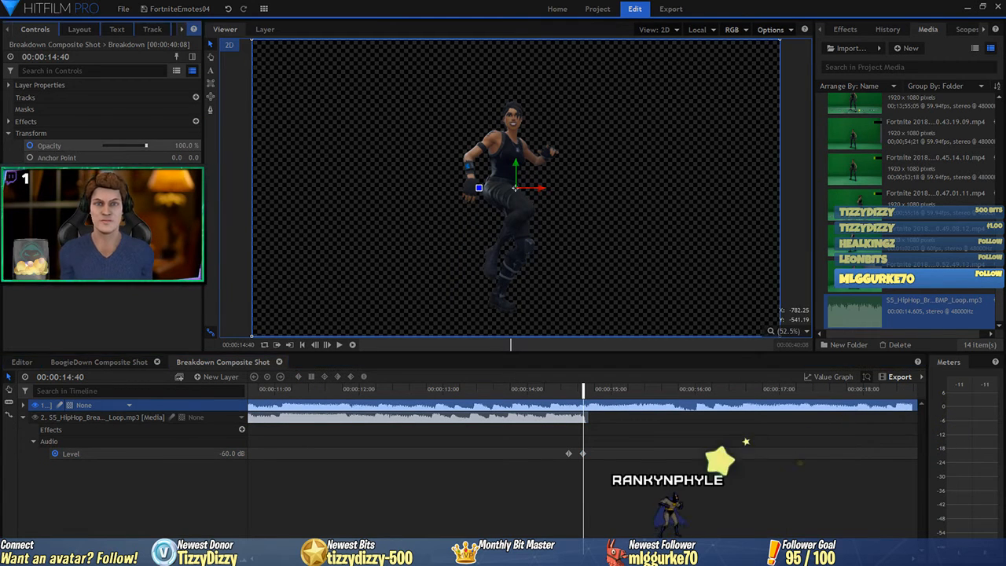
drag(188, 146, 157, 146)
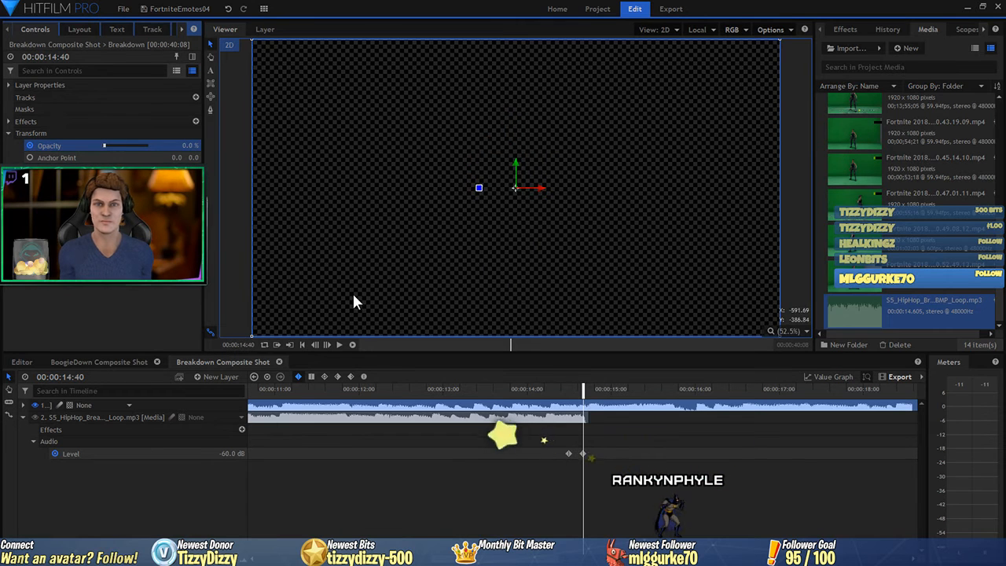
Play the Breakdown shot from the start through its fade-out and end its export range at 00:00:14:45.
click(301, 343)
key(space)
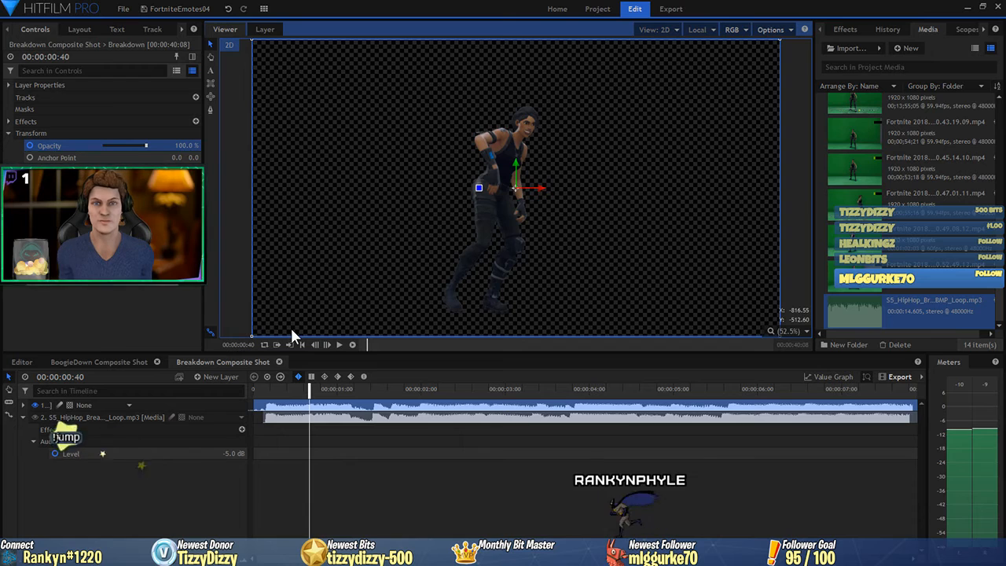
click(302, 344)
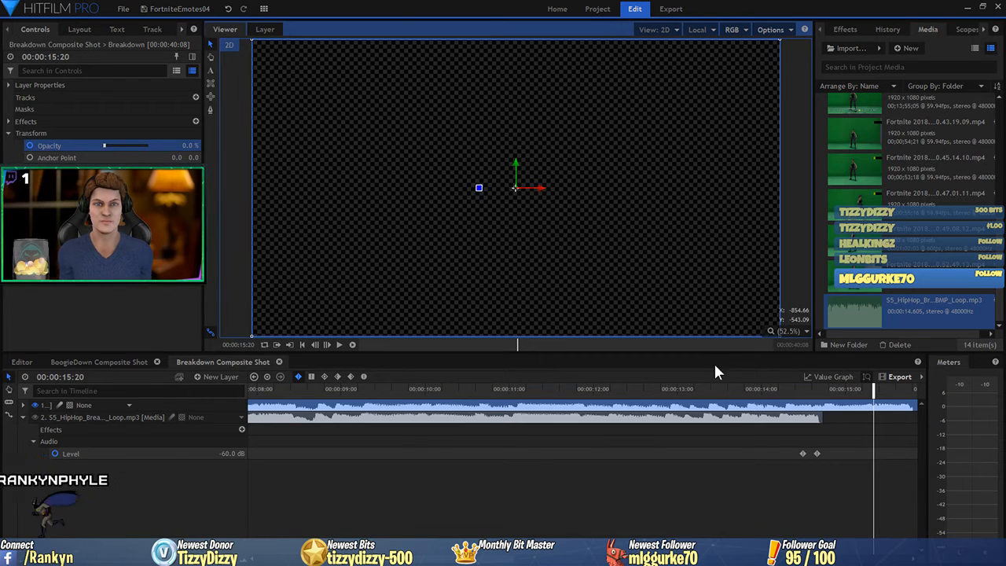
drag(873, 393, 817, 397)
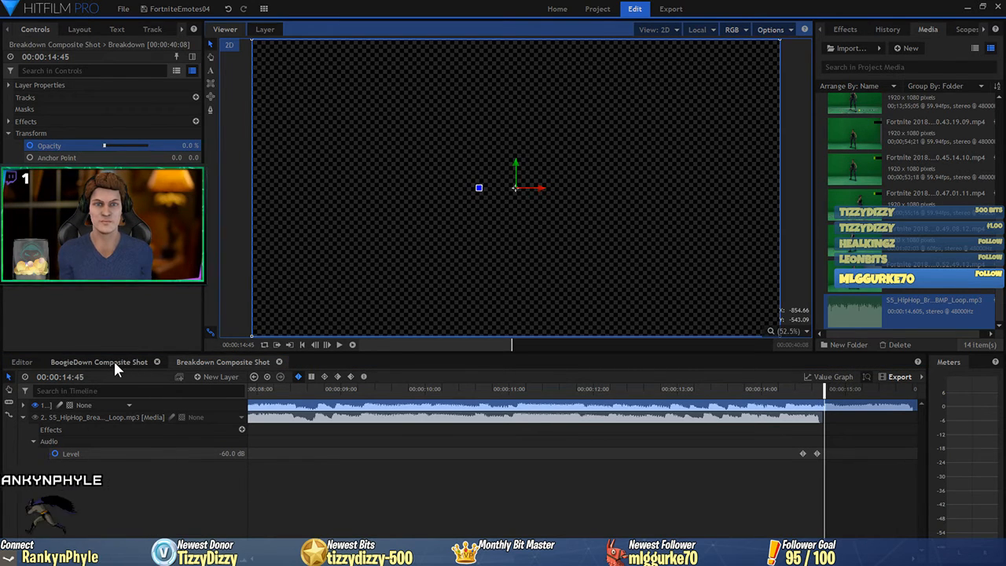
Return to the main editor timeline and save the FortniteEmotes04 project.
click(24, 363)
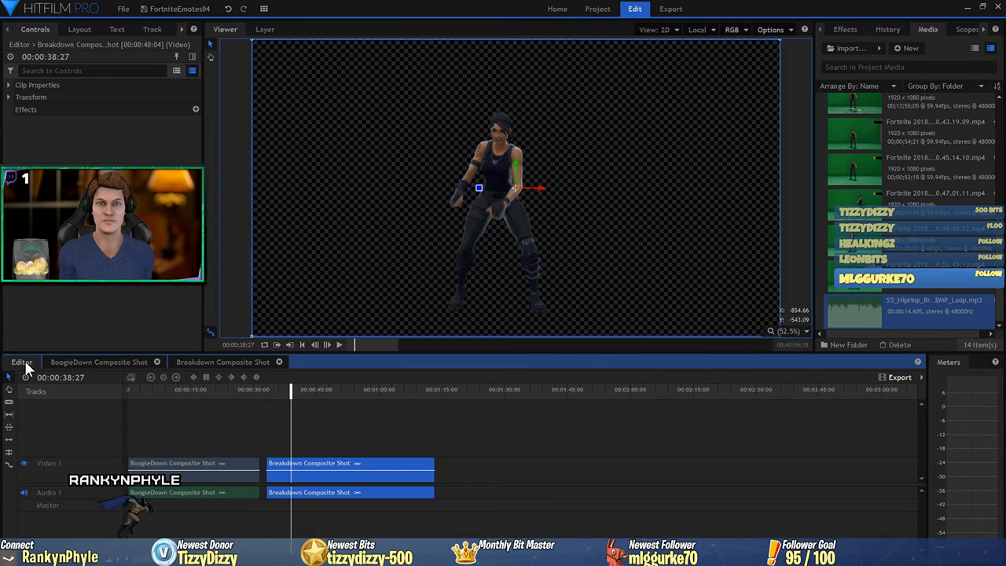
click(124, 10)
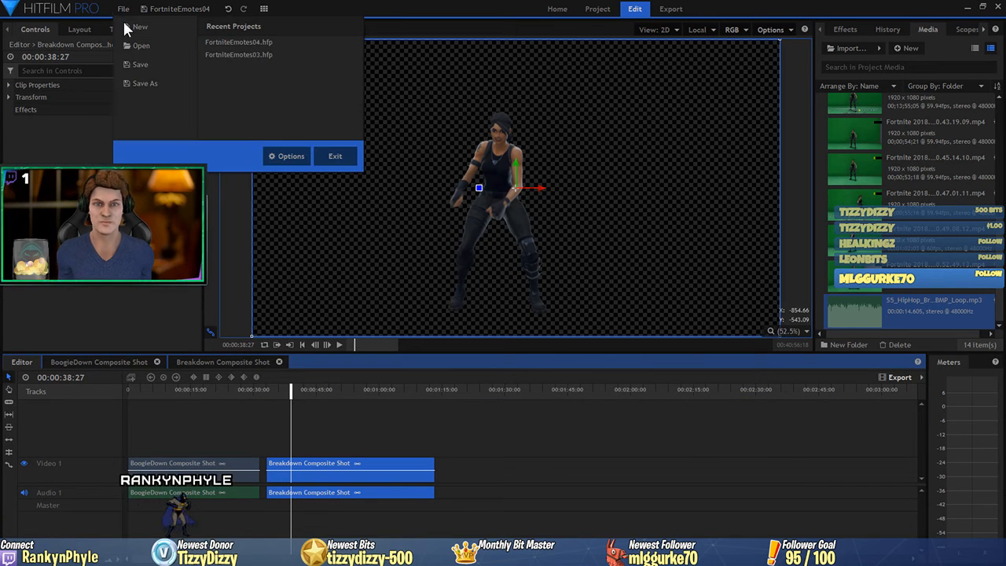
click(133, 64)
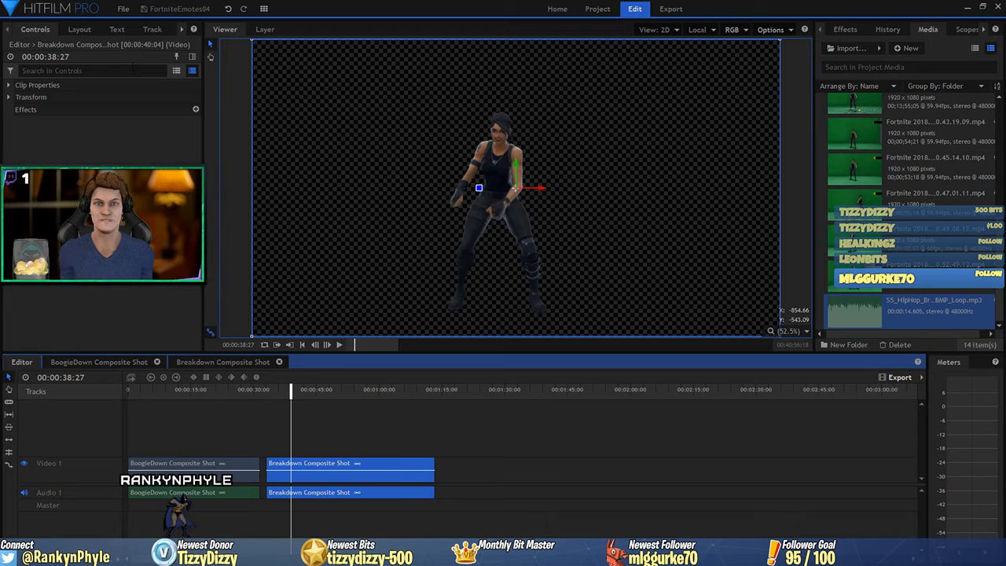
Open the project's export setup and select the AVI Alpha user preset.
click(672, 9)
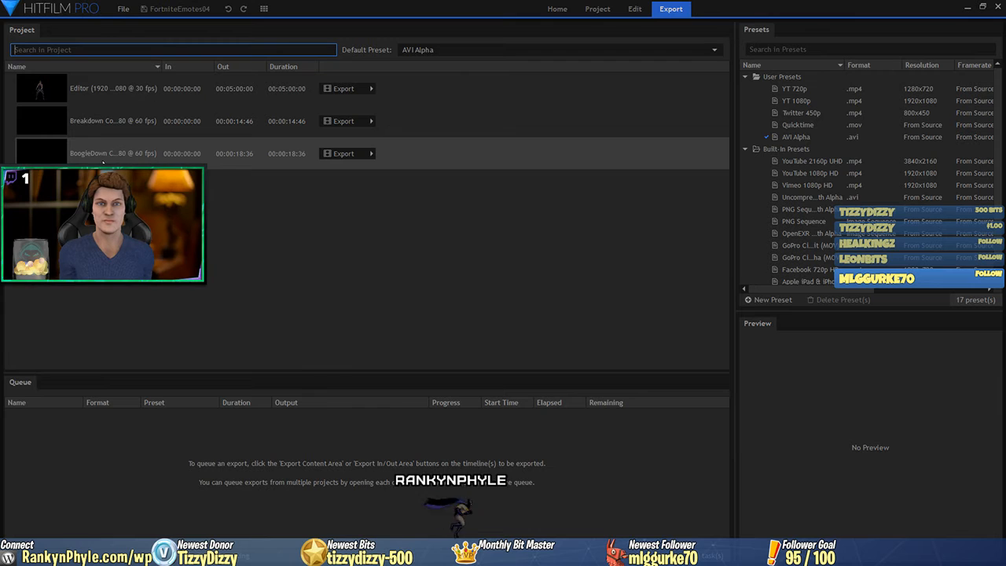
click(789, 138)
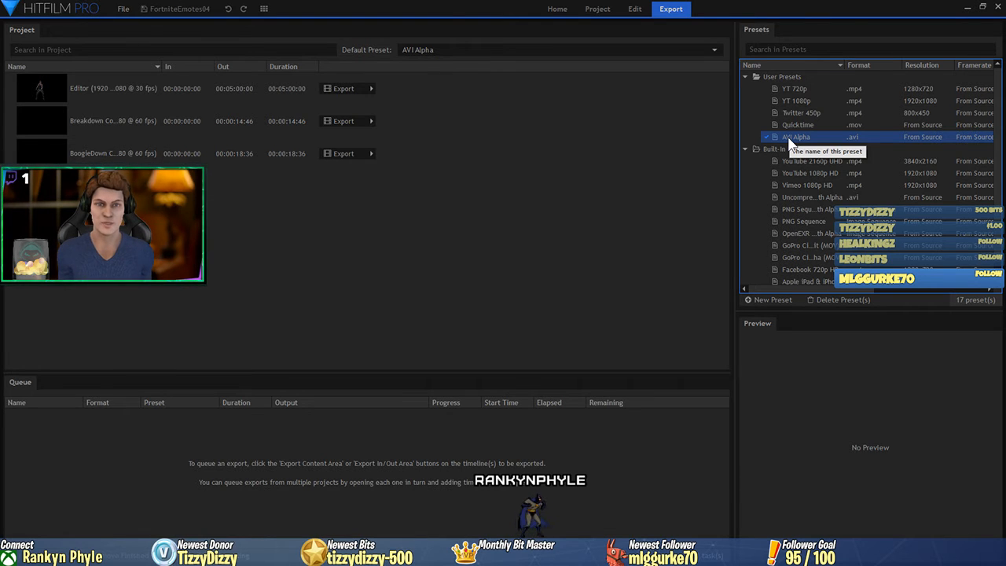
scroll(845, 268, down, 1)
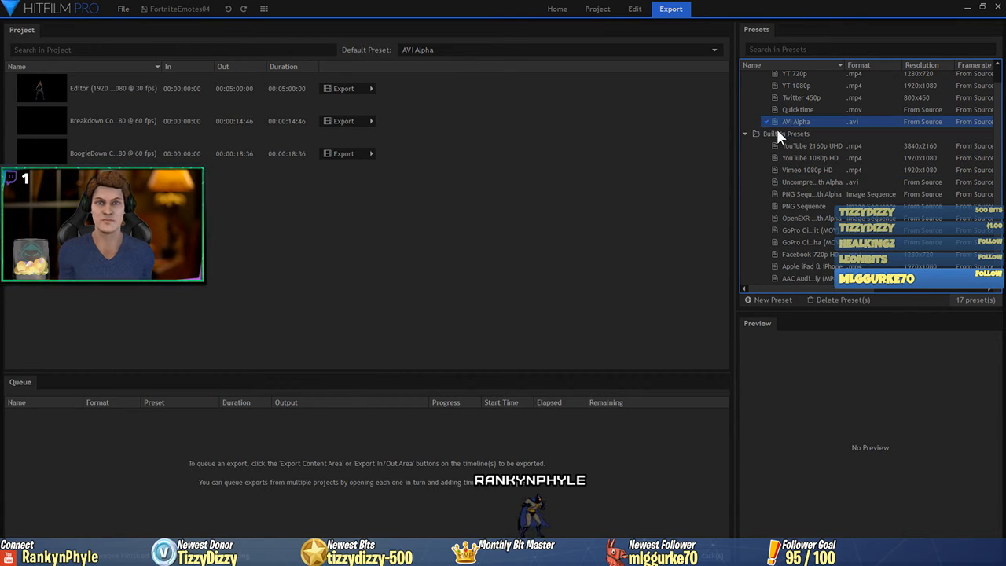
scroll(771, 170, up, 1)
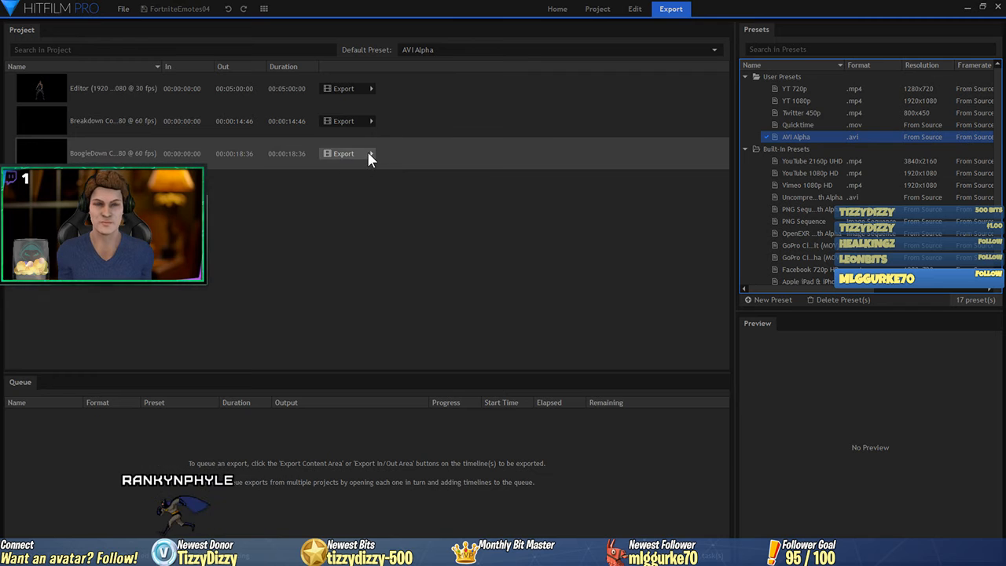
click(371, 122)
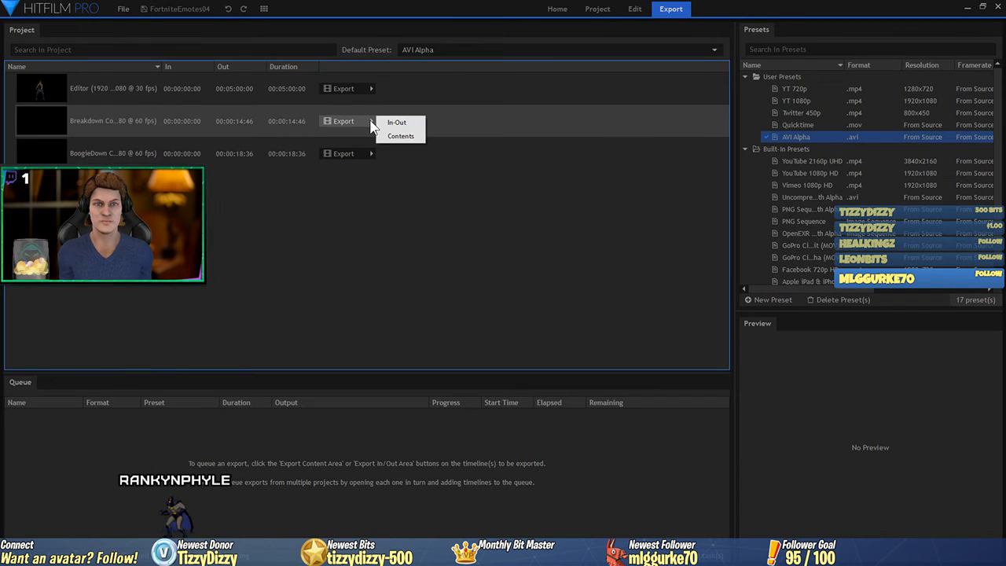
click(168, 120)
click(104, 85)
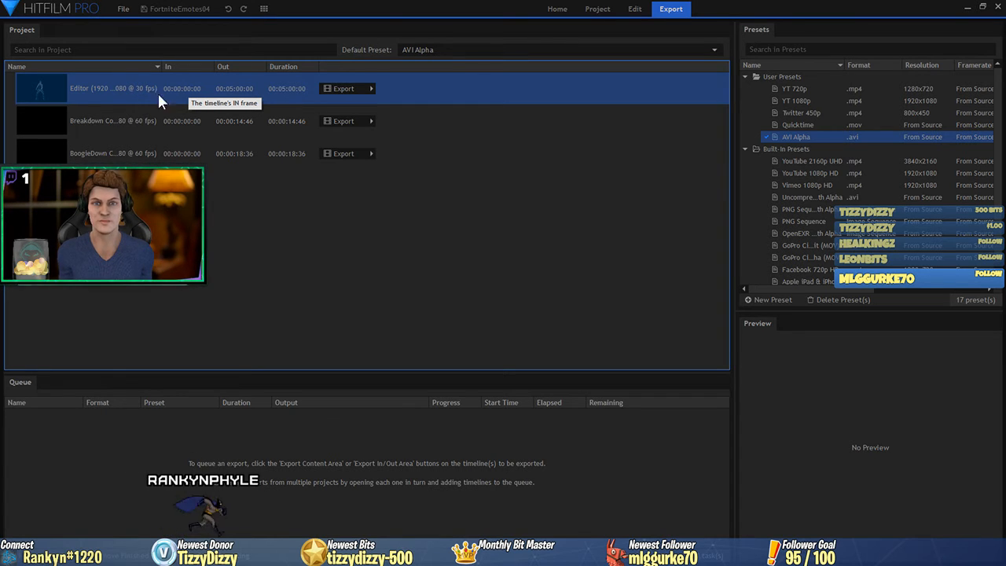
click(51, 110)
click(35, 151)
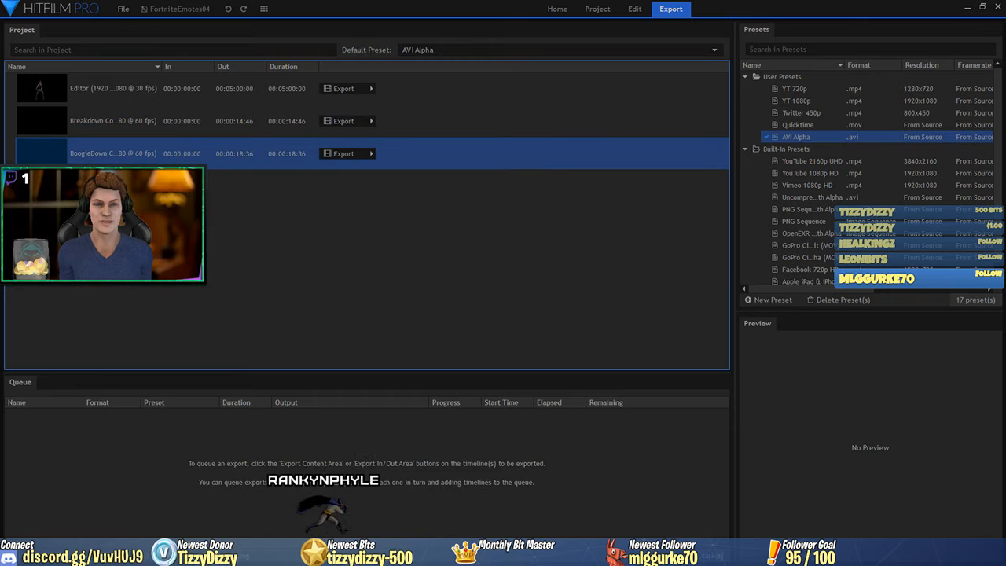
click(43, 114)
click(43, 153)
Queue the in-out ranges of the Breakdown and BoogieDown composite shots with the AVI Alpha preset and start exporting.
click(50, 117)
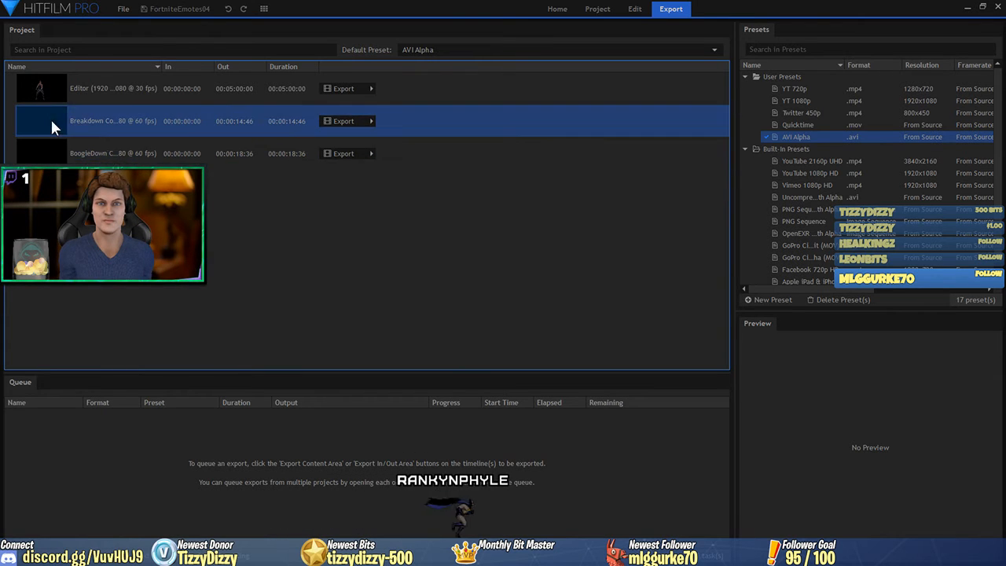
click(372, 121)
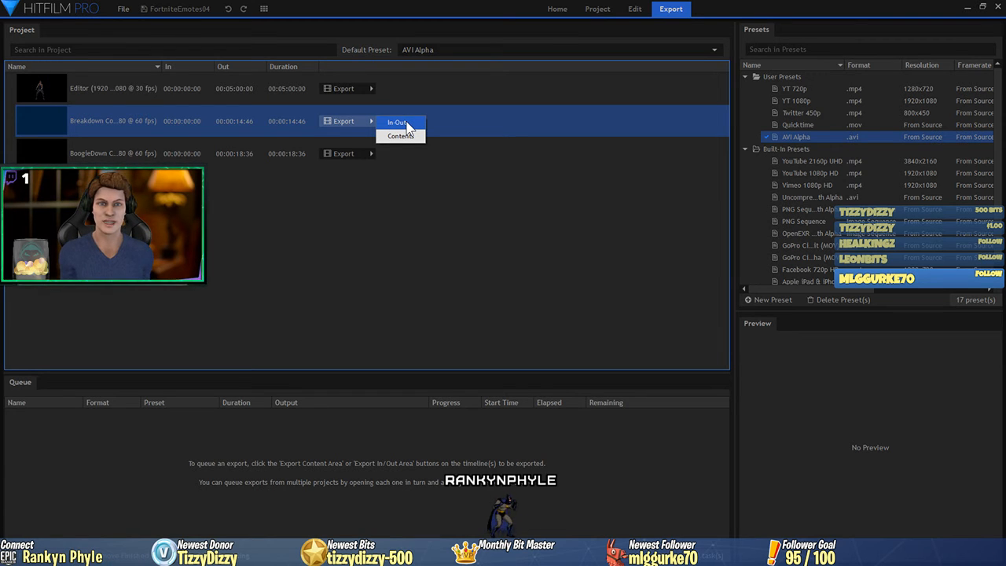
click(408, 124)
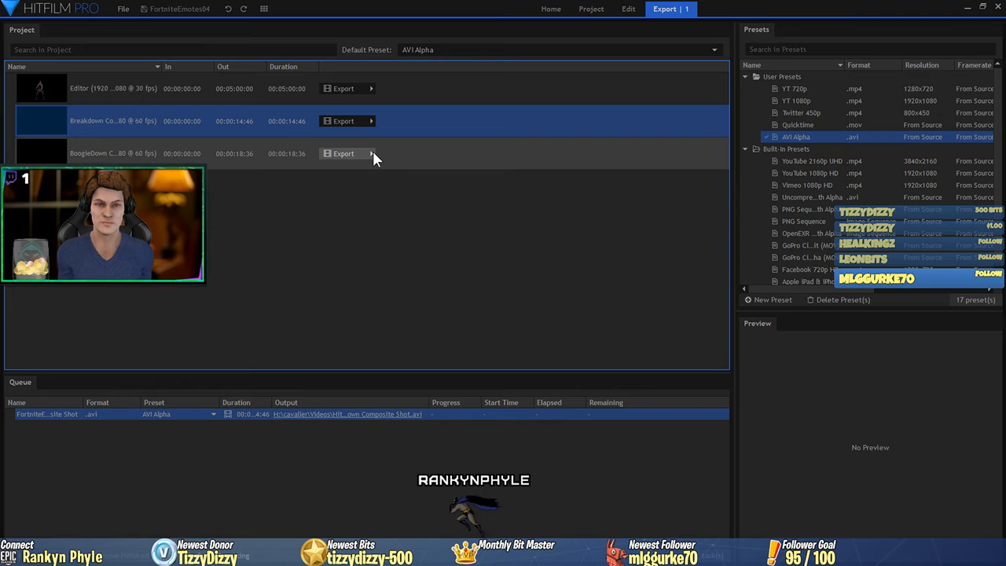
click(372, 153)
click(386, 155)
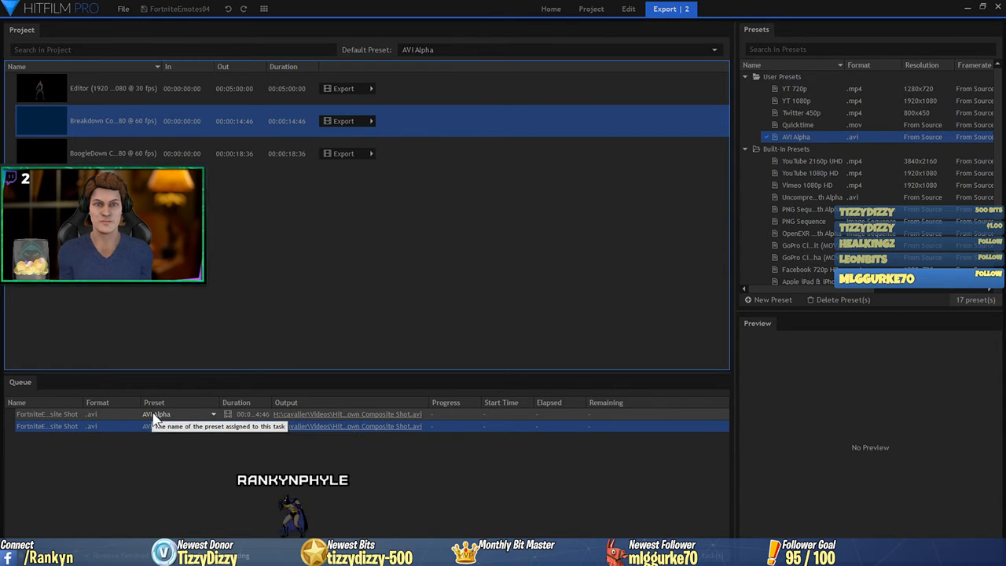
click(225, 556)
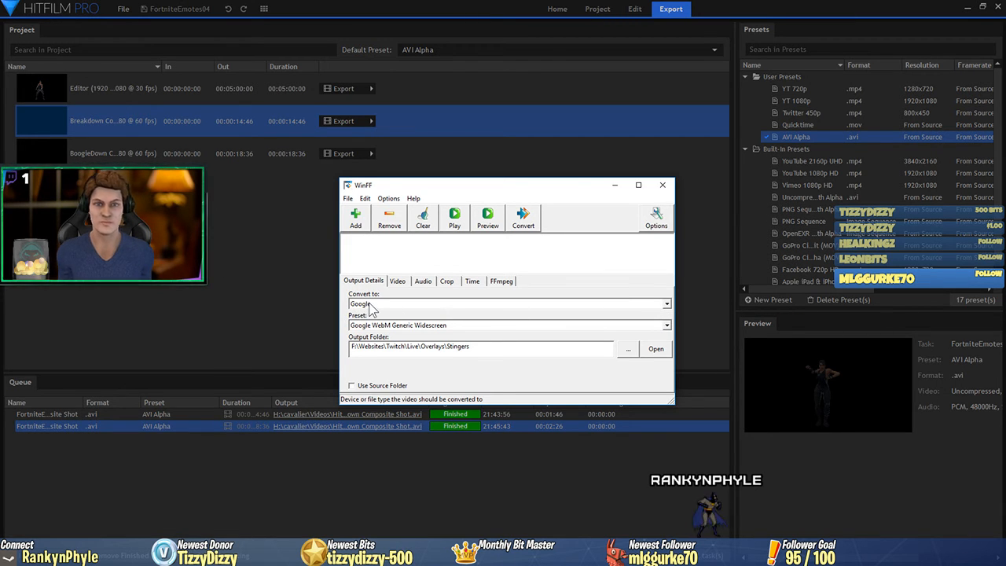
Add the exported BoogieDown and Breakdown Composite Shot AVI files to the WinFF conversion list.
click(367, 200)
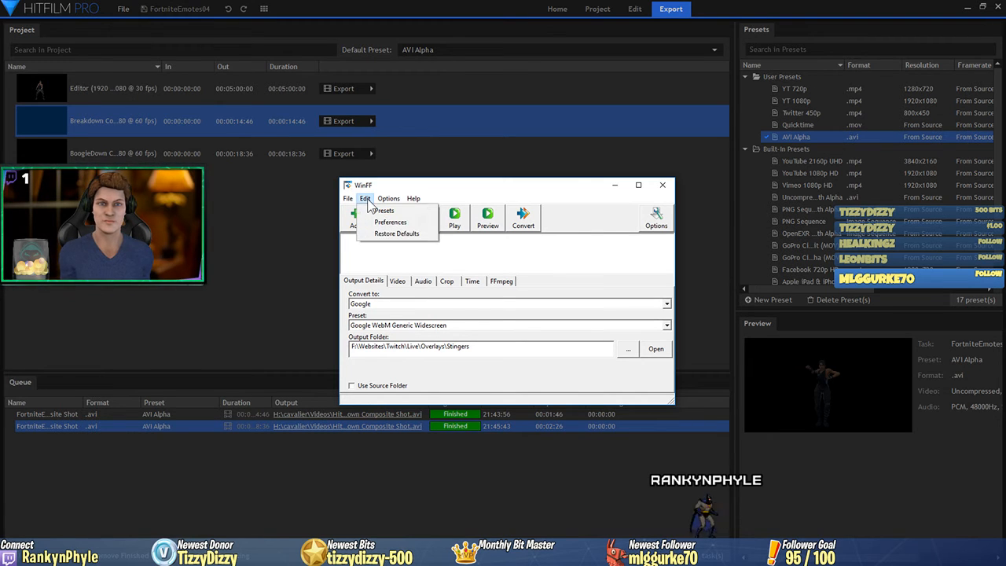
click(366, 199)
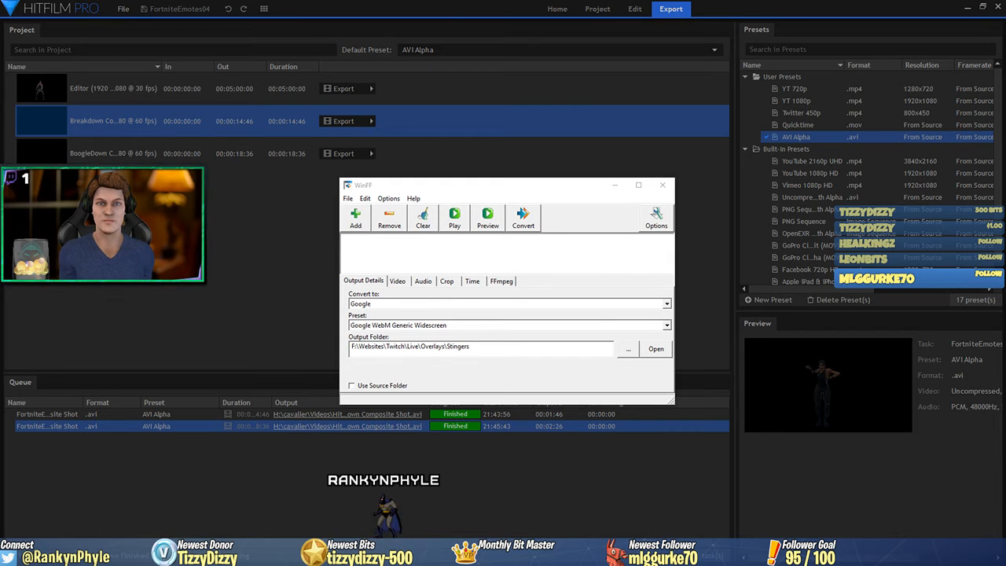
drag(367, 264, 395, 265)
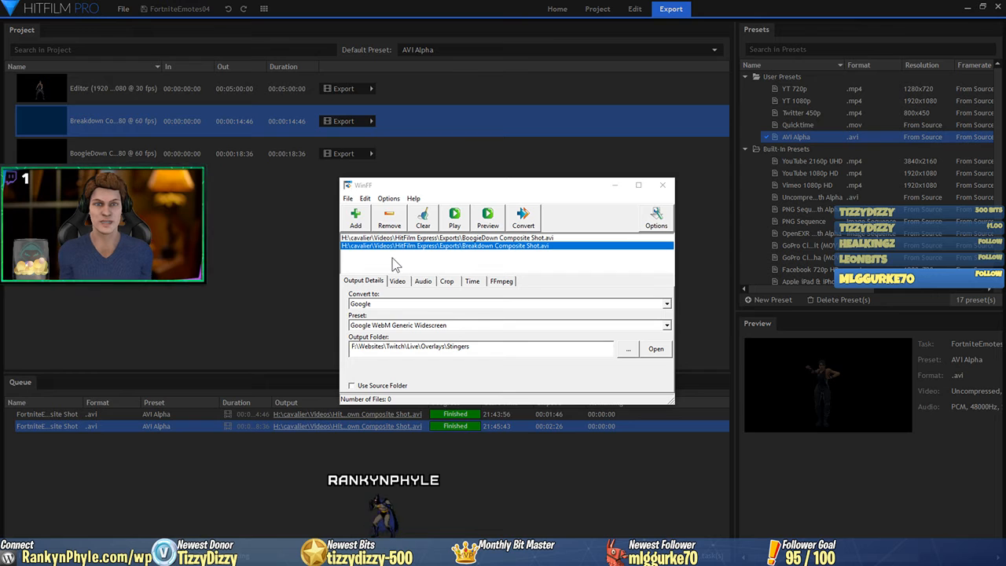
Convert both AVI files using the Google format's WebM Generic Widescreen preset and dismiss the finished conversion console.
click(667, 303)
click(666, 304)
click(667, 324)
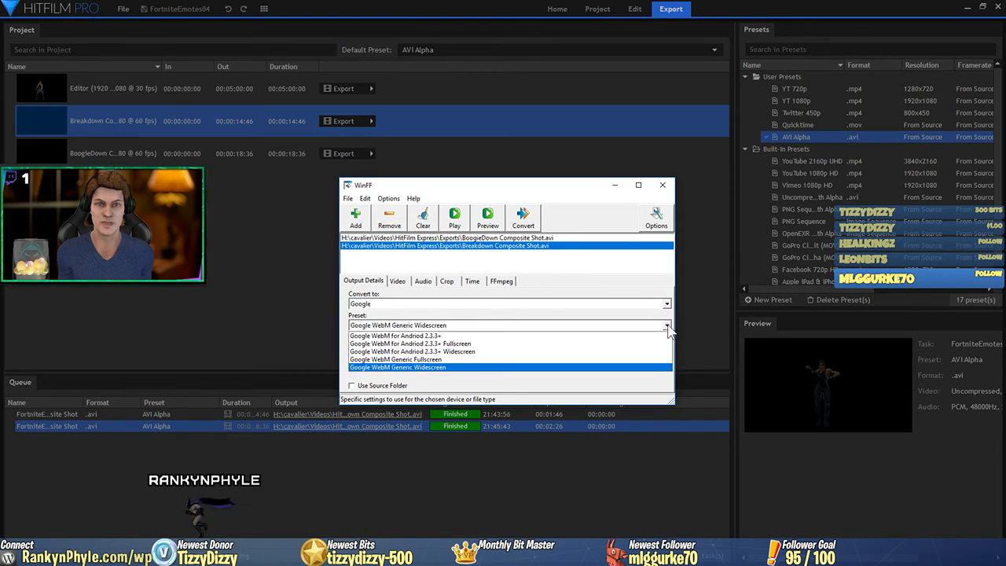
click(667, 324)
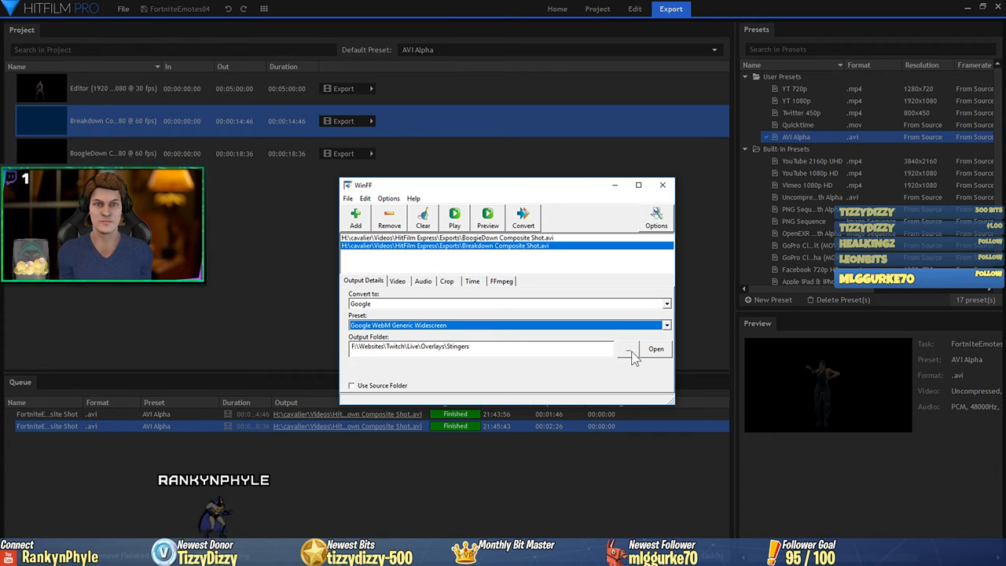
click(523, 217)
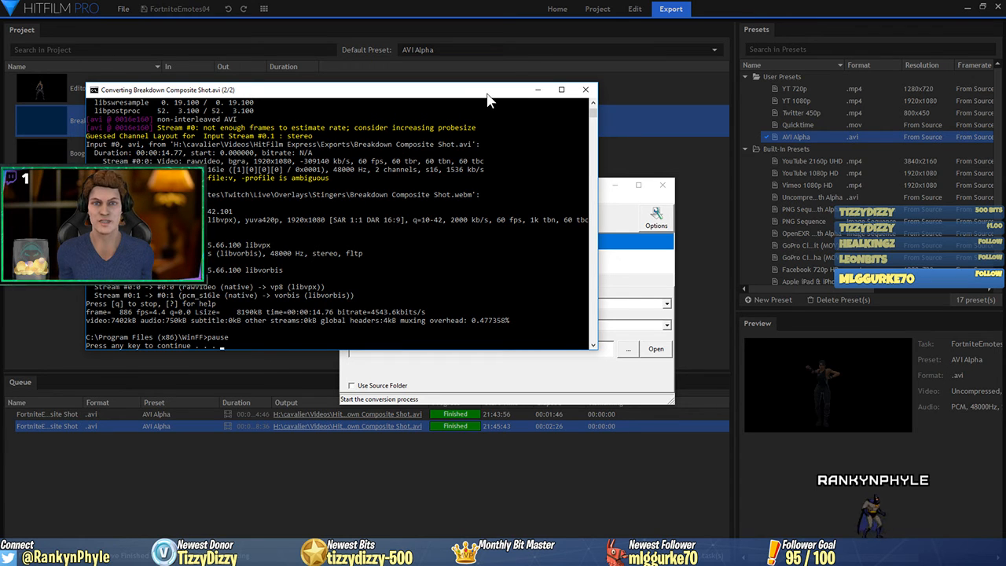
key(Return)
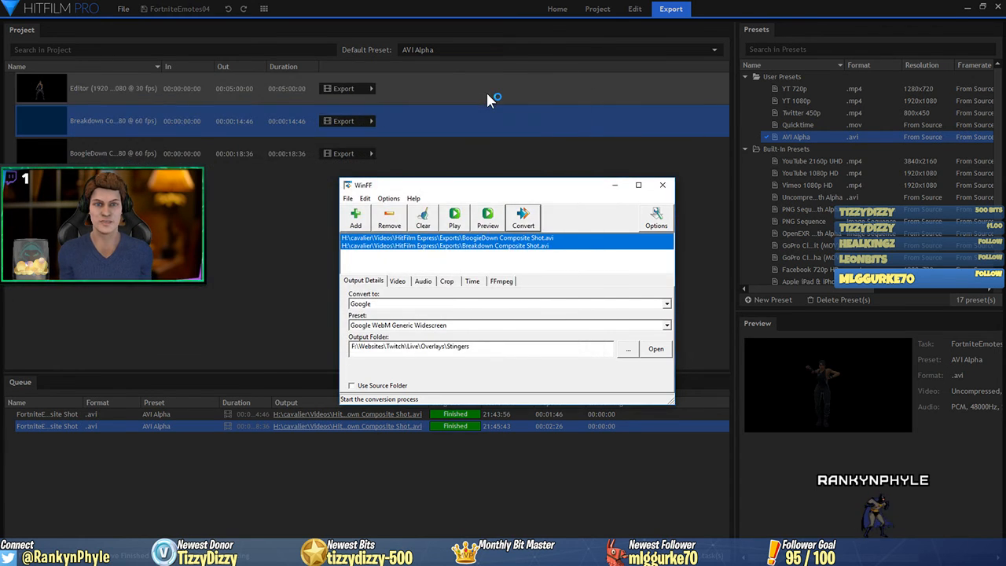
Minimize WinFF and bring the Fortnite overlay effects folder window into view over the editor.
click(615, 186)
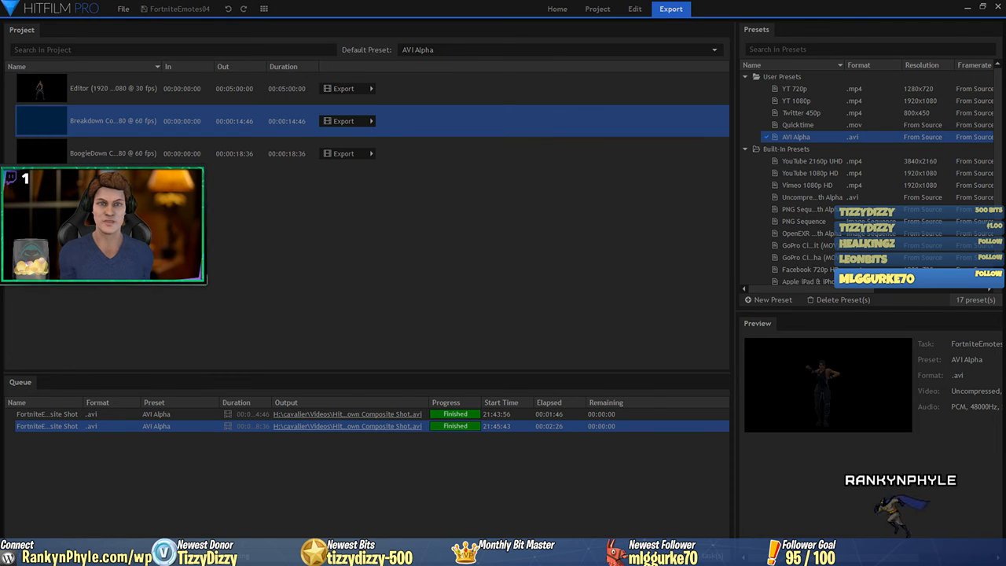
key(super+d)
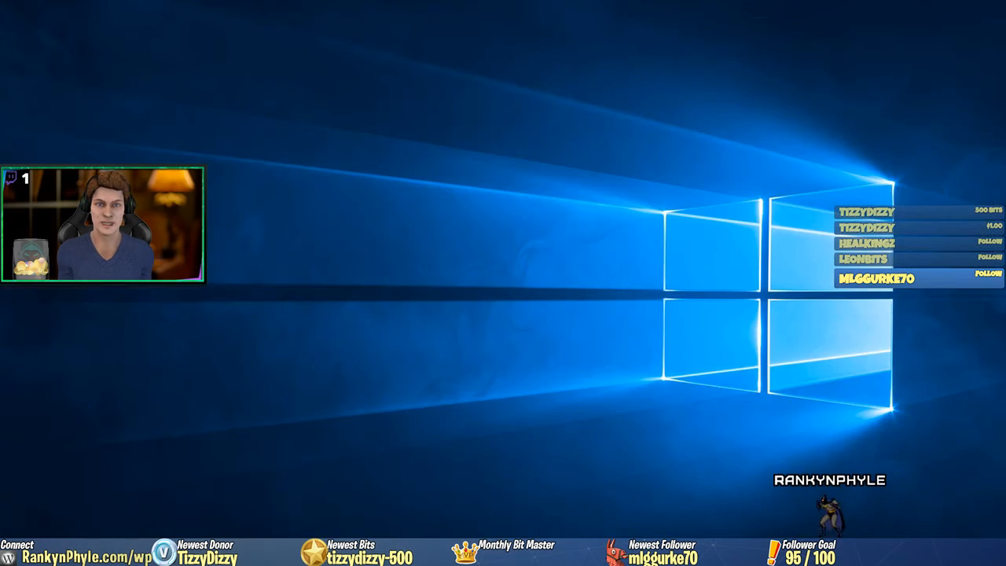
key(super+d)
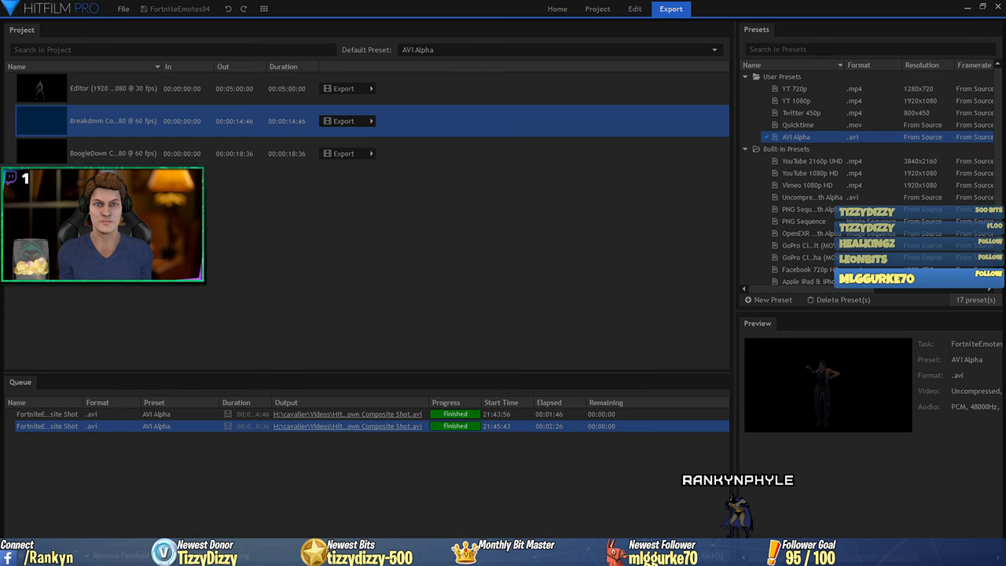
drag(0, 58, 478, 63)
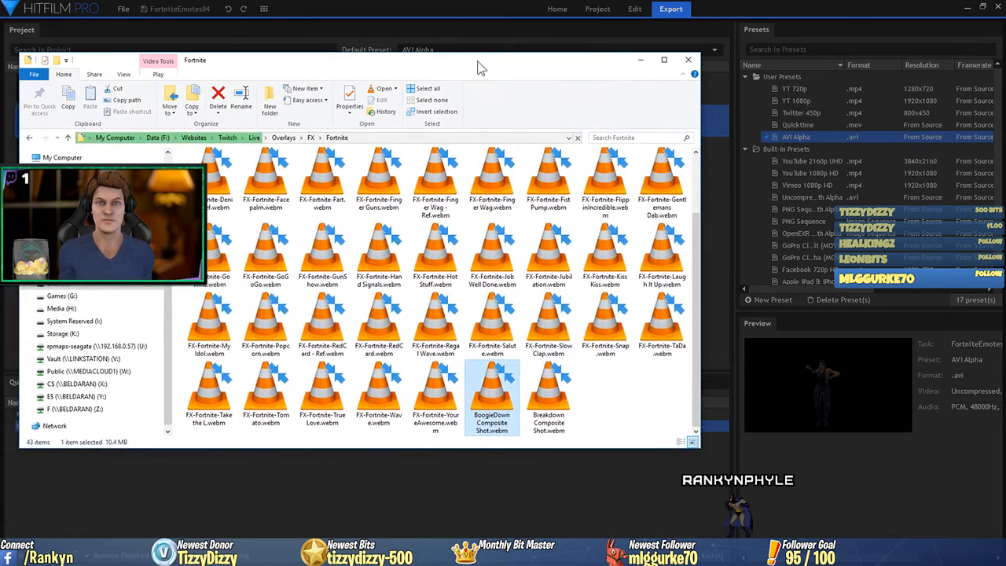
Rename BoogieDown Composite Shot.webm as FX-Fortnite-BoogieDown.webm.
click(481, 425)
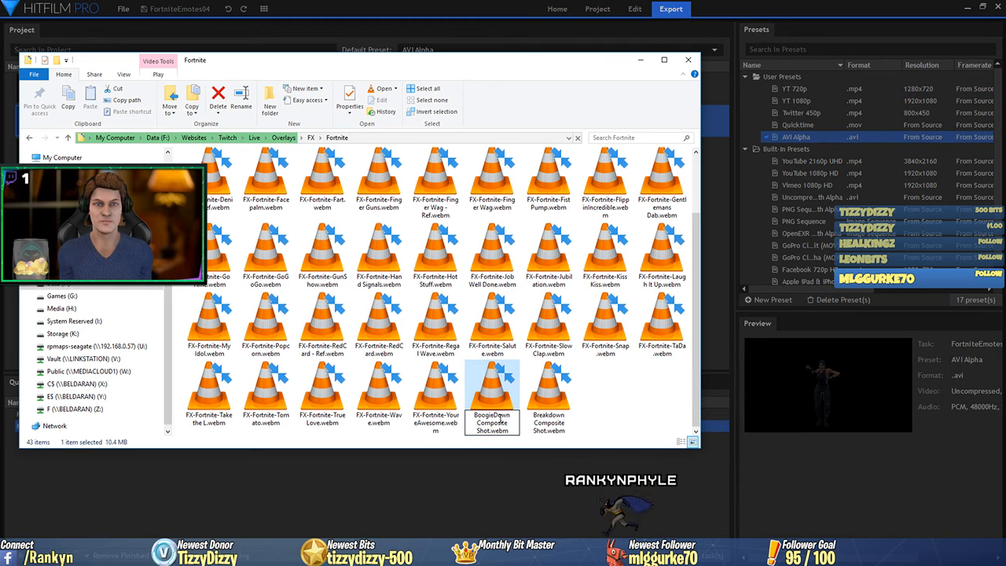
text(FX-)
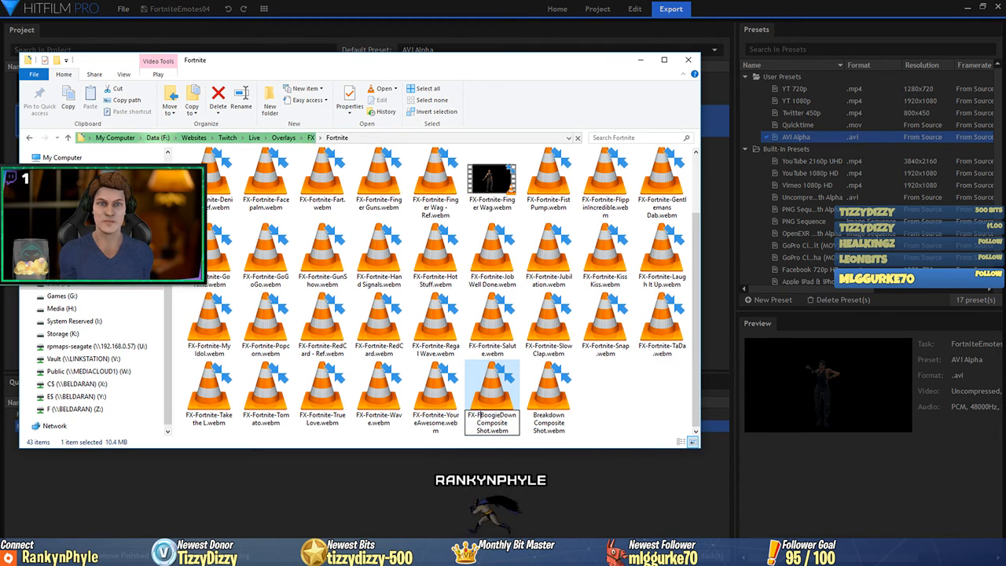
text(Fortnite-)
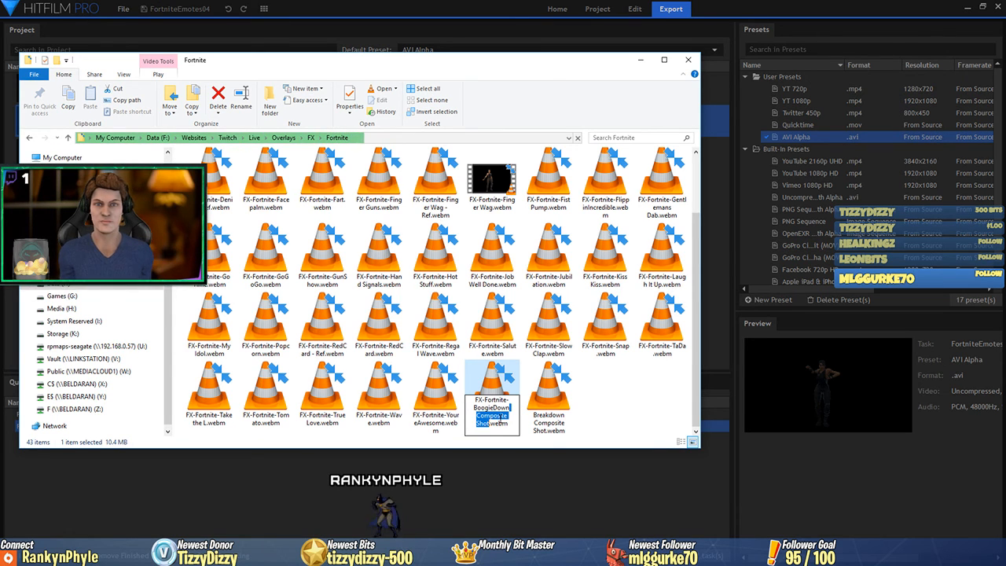
key(BackSpace)
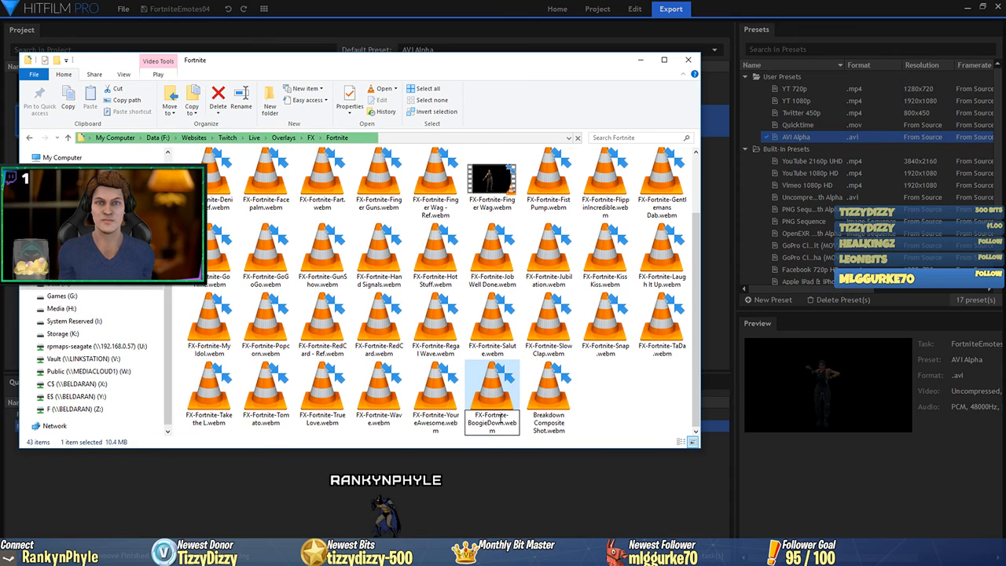
key(Return)
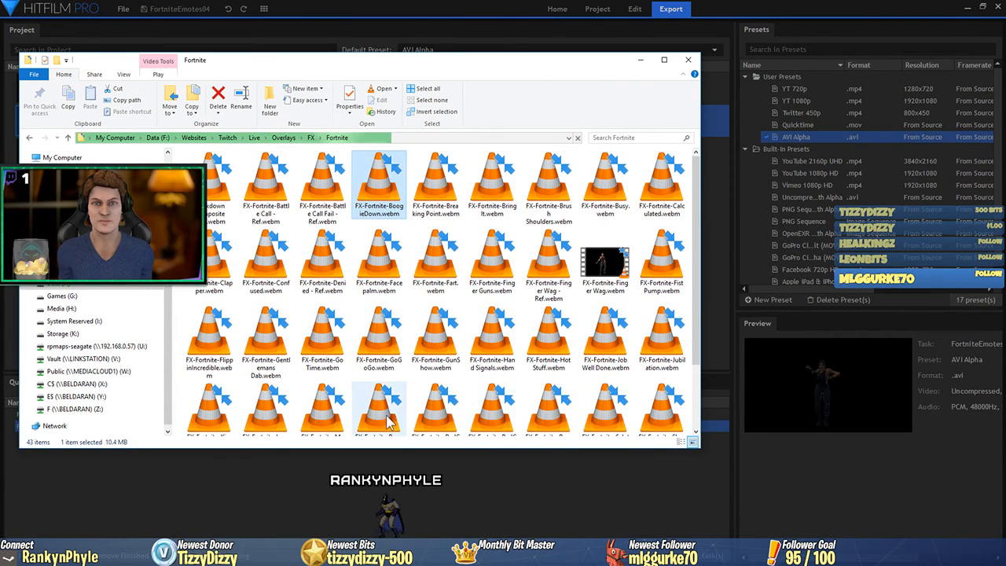
Reuse the FX-Fortnite- prefix from the BoogieDown file to rename Breakdown Composite Shot.webm as FX-Fortnite-Breakdown.webm.
scroll(503, 425, down, 2)
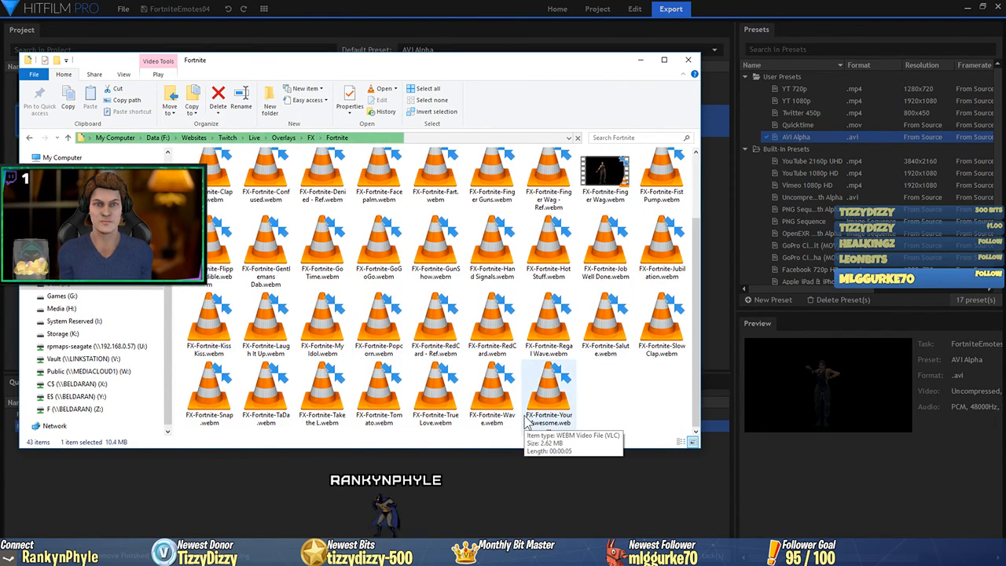
scroll(509, 400, up, 1)
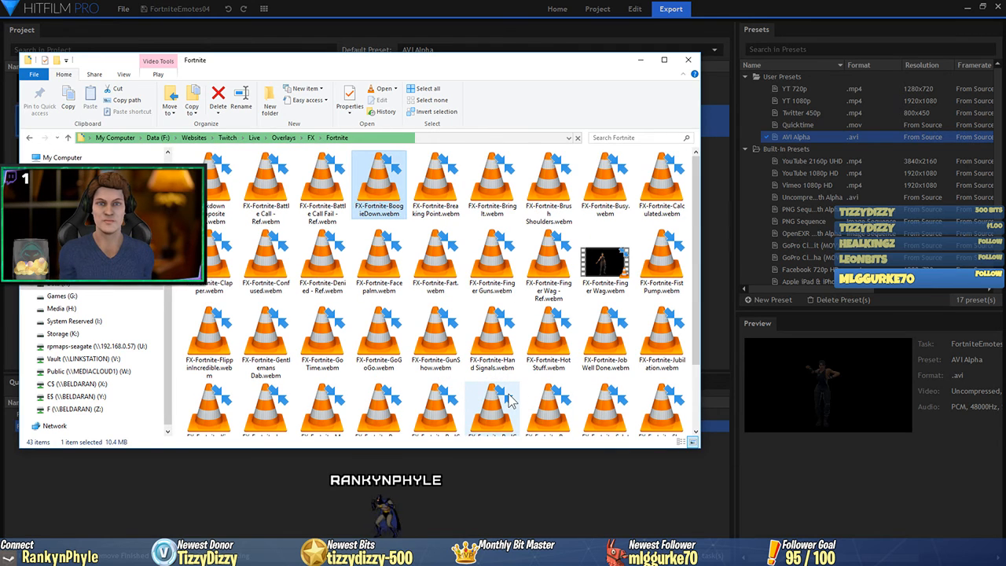
click(209, 185)
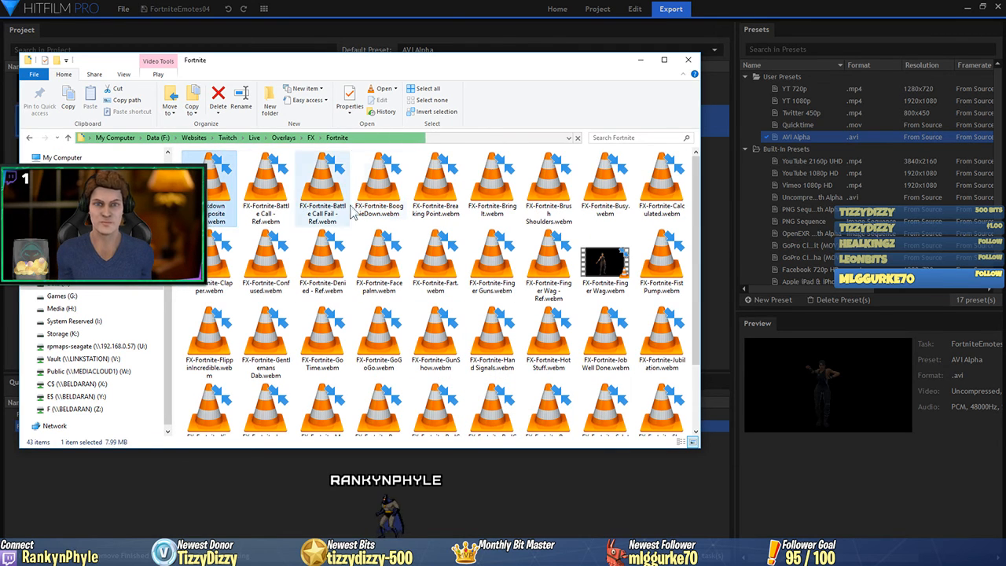
click(396, 213)
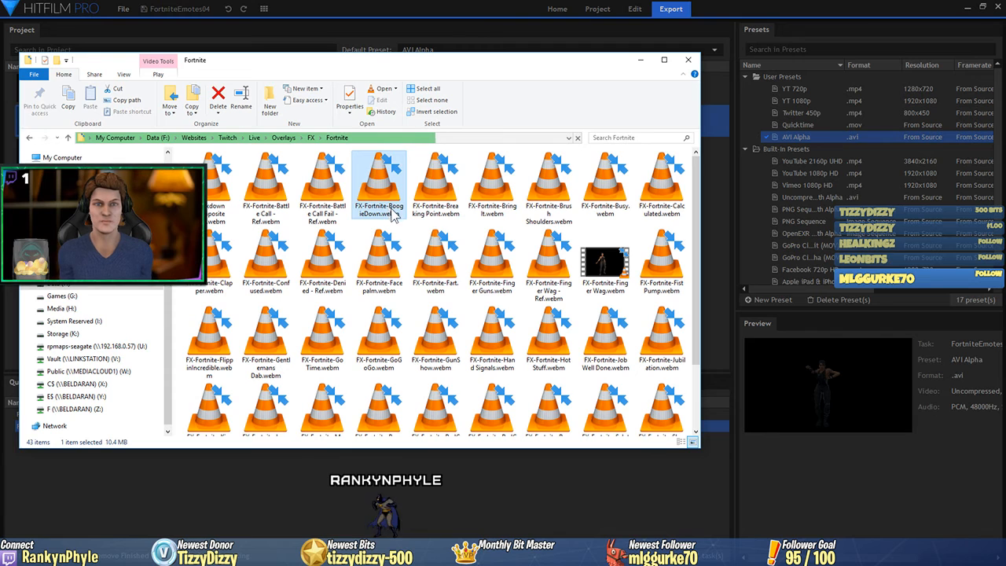
click(393, 214)
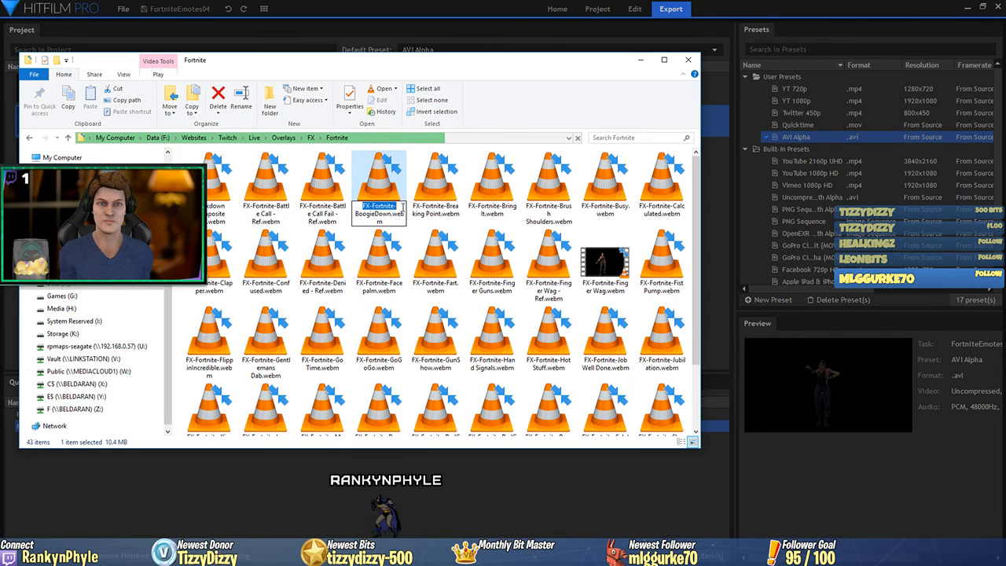
key(Escape)
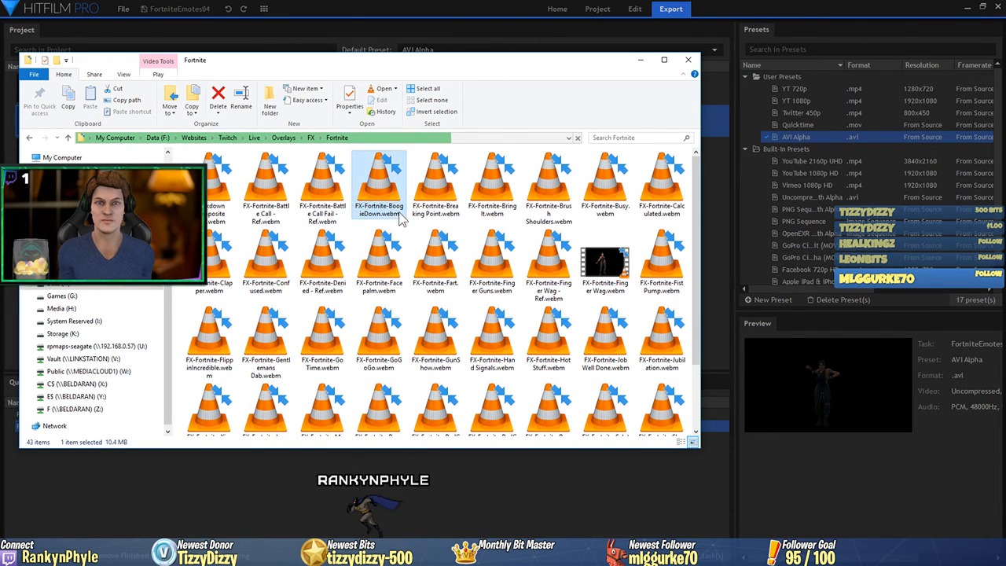
click(215, 213)
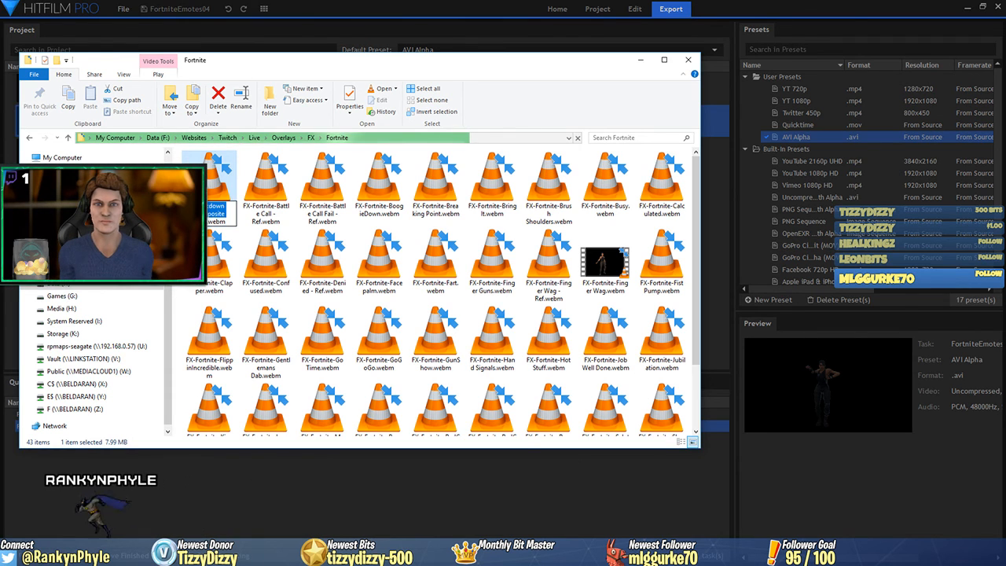
text(FX-Fortnite-)
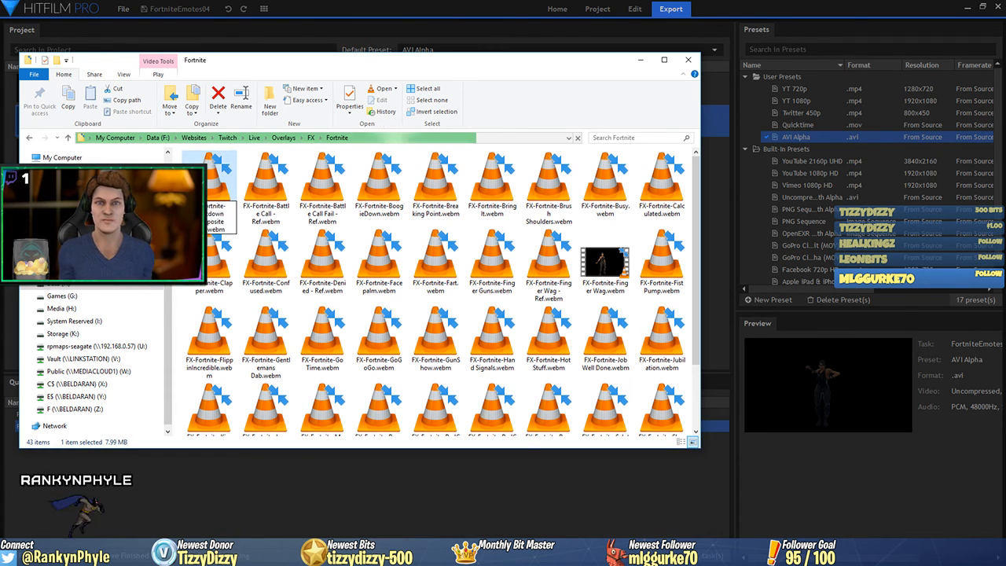
drag(210, 214, 248, 244)
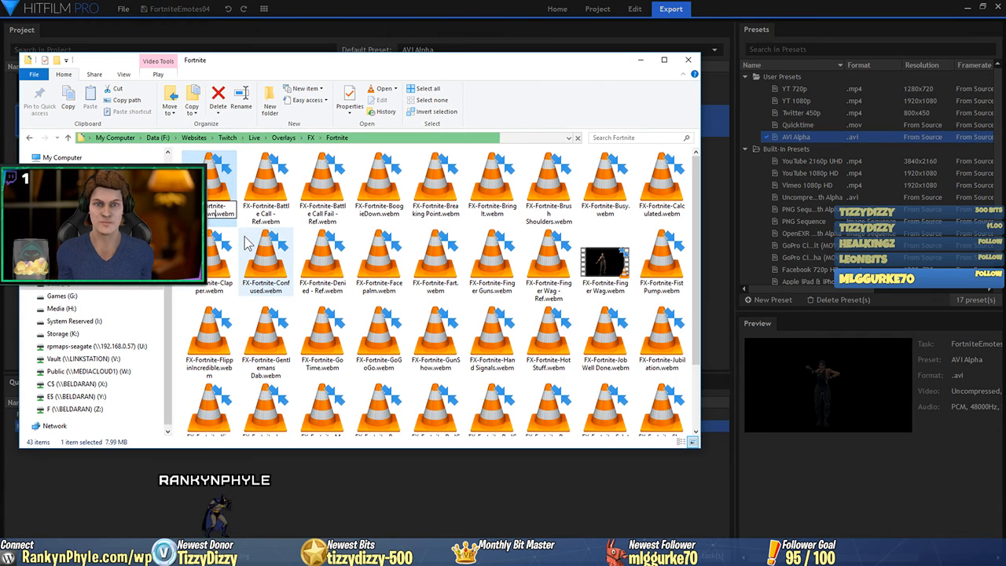
key(Return)
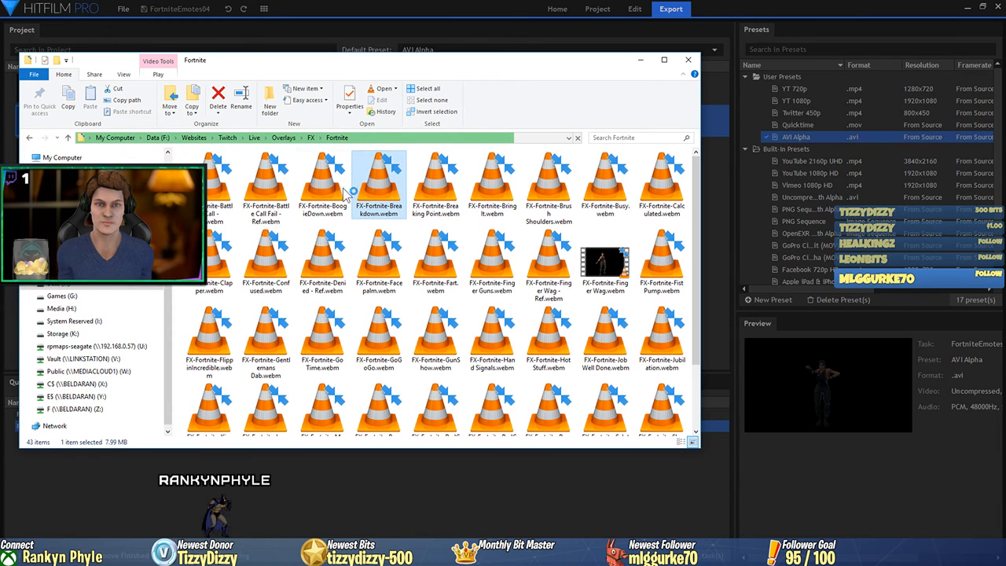
Check the playback of FX-Fortnite-Breakdown.webm in VLC, pause it and move the player window out of the way.
drag(0, 63, 500, 77)
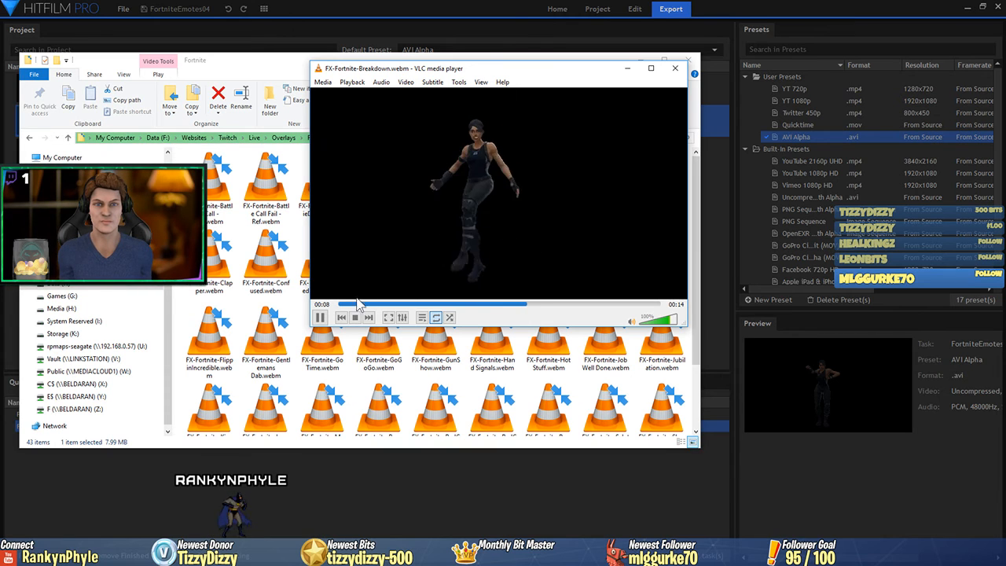
click(320, 317)
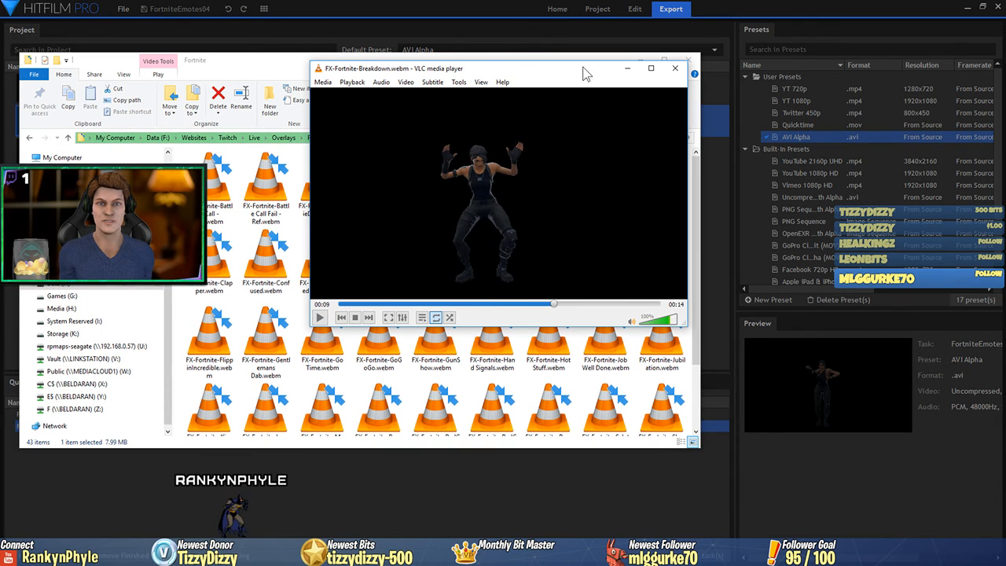
drag(583, 72, 1, 118)
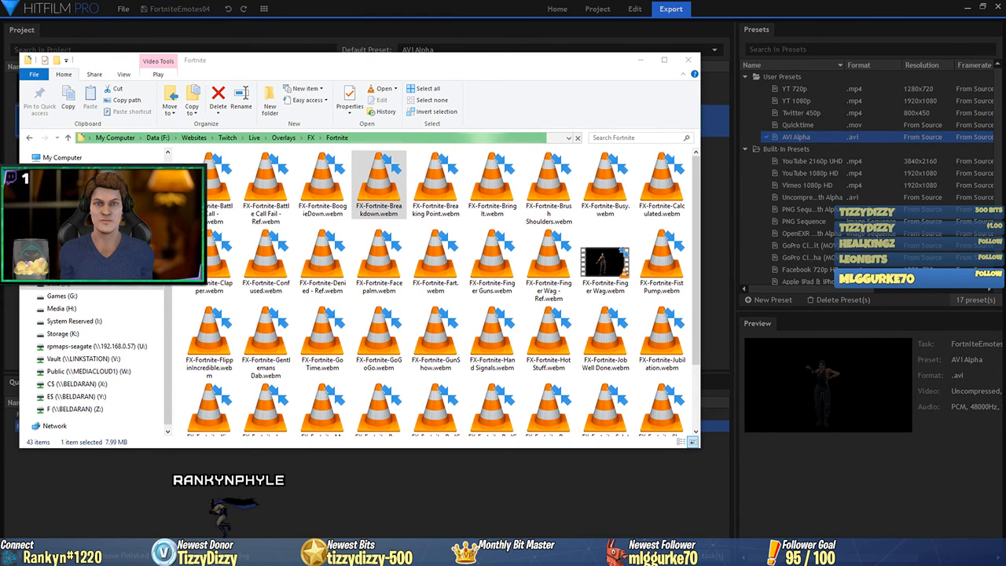
Switch to OBS Studio, turn on Studio Mode and clear the Fortnite folder window off the screen.
drag(436, 71, 536, 63)
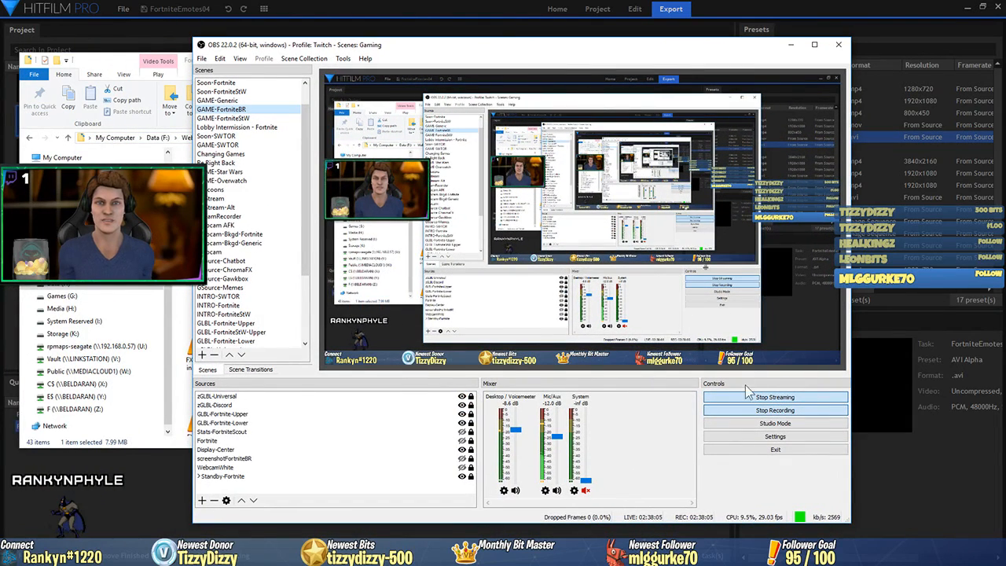
click(775, 424)
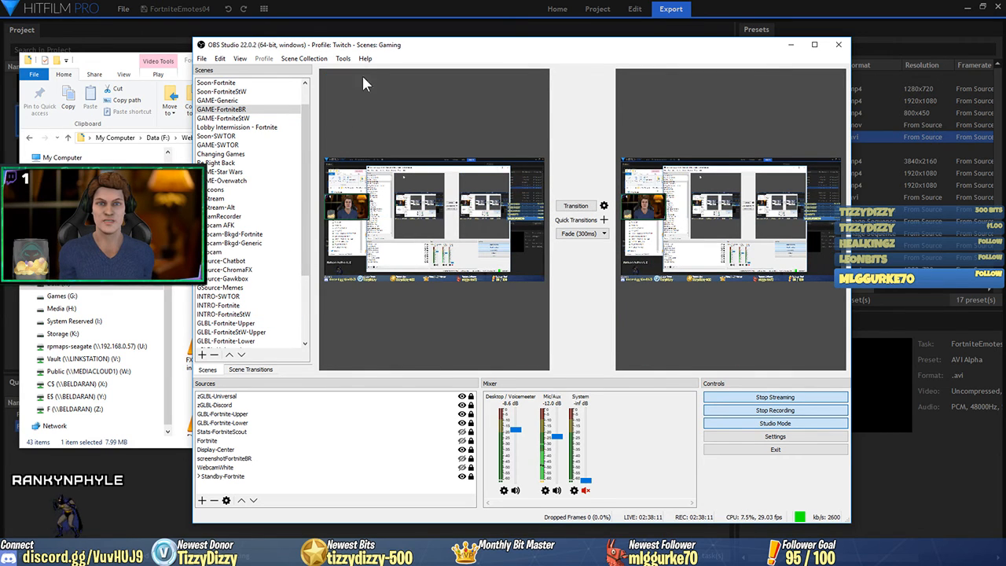
drag(387, 49, 497, 50)
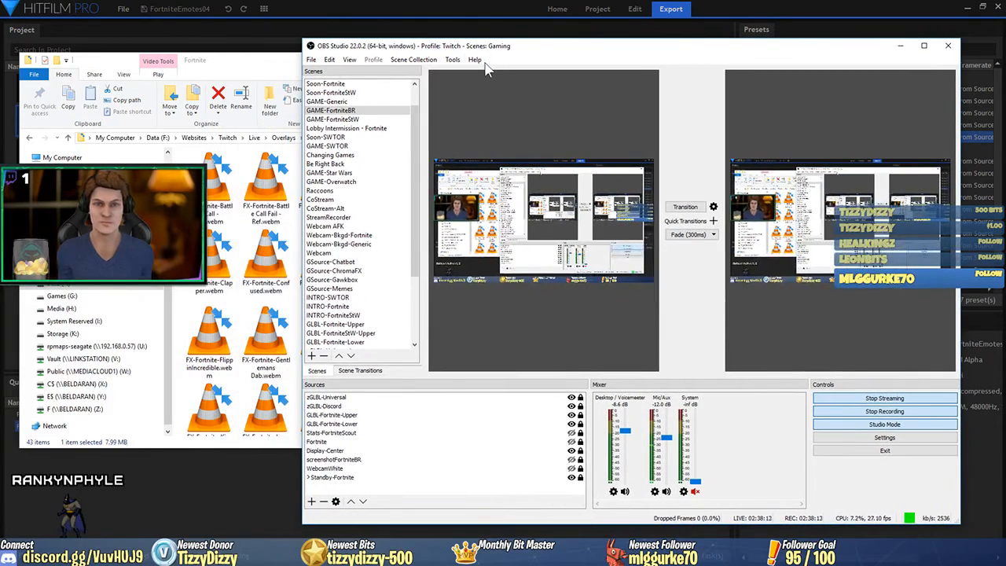
drag(254, 63, 0, 64)
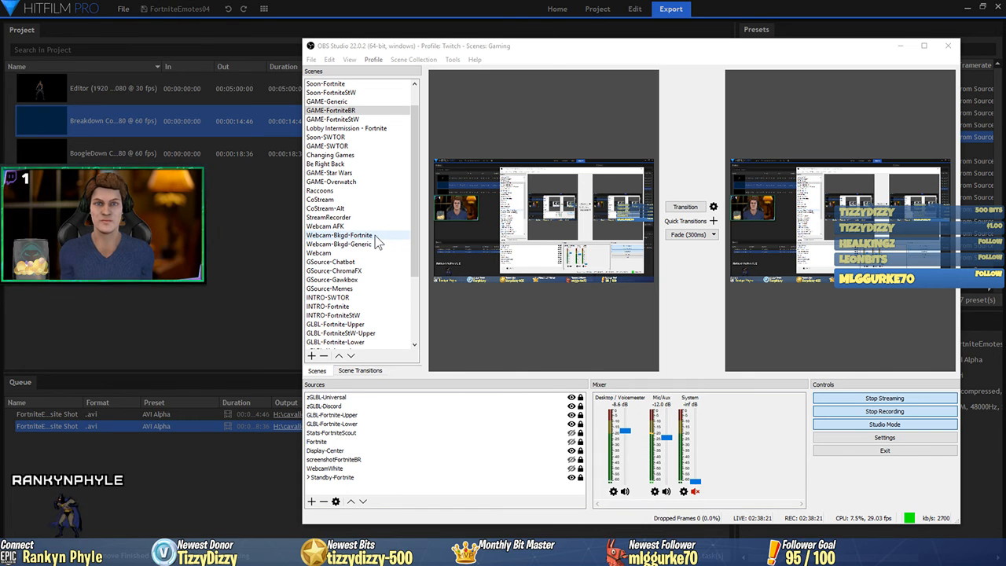
Load the GSource-ChromaFX scene into the preview for editing.
scroll(368, 224, down, 4)
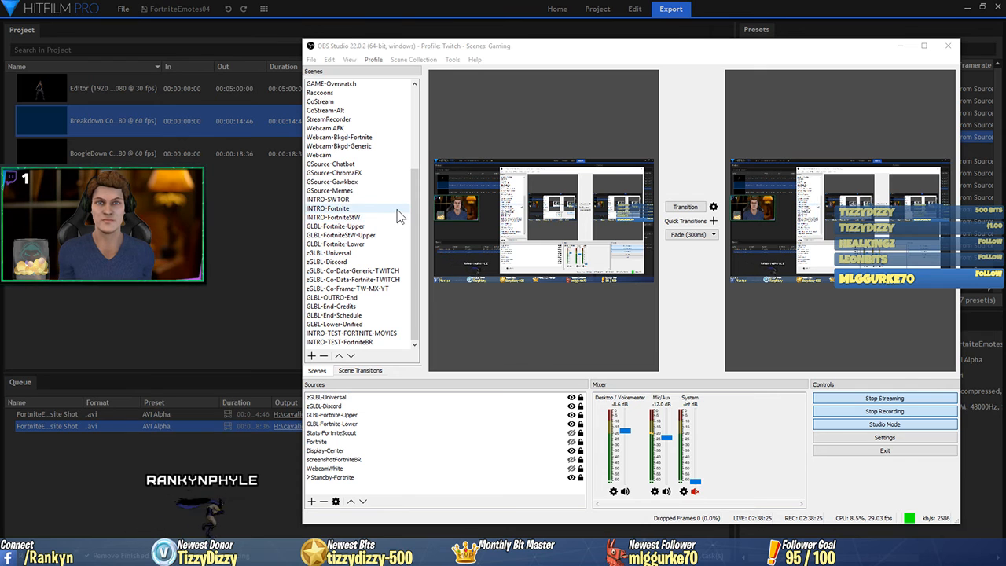
drag(416, 301, 410, 288)
click(360, 193)
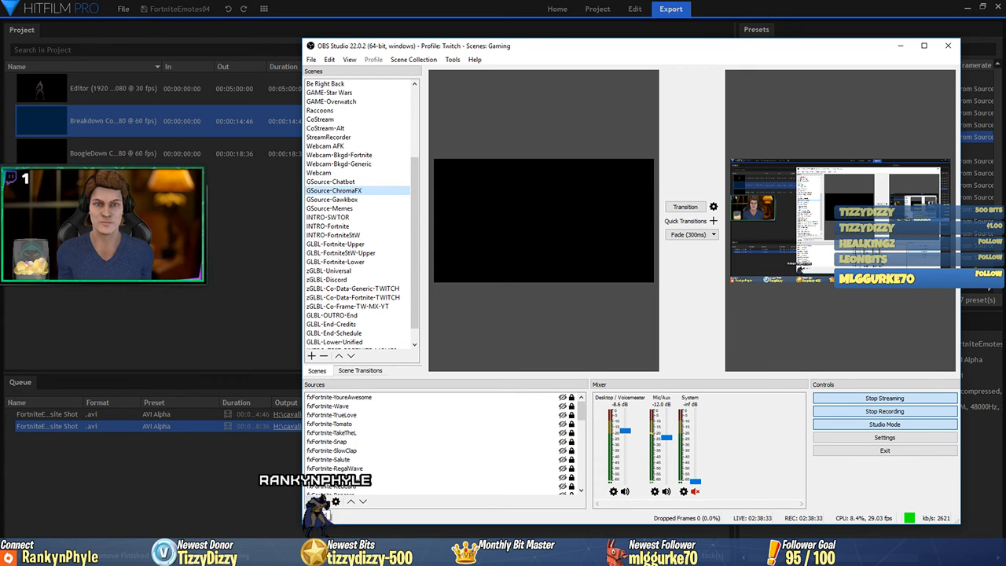
Add a new media source named fxFortnite-Breakdown to the GSource-ChromaFX scene.
click(312, 501)
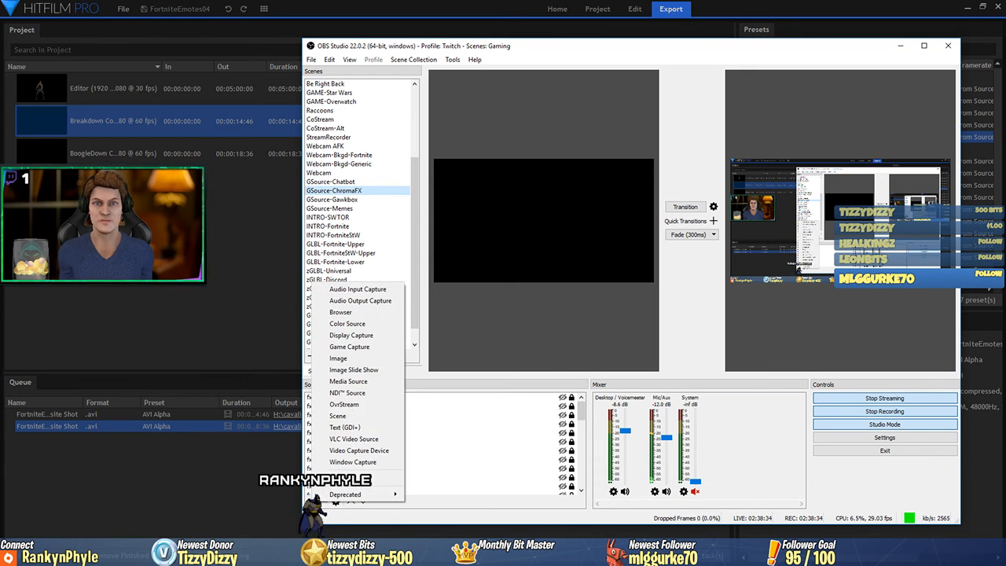
click(350, 382)
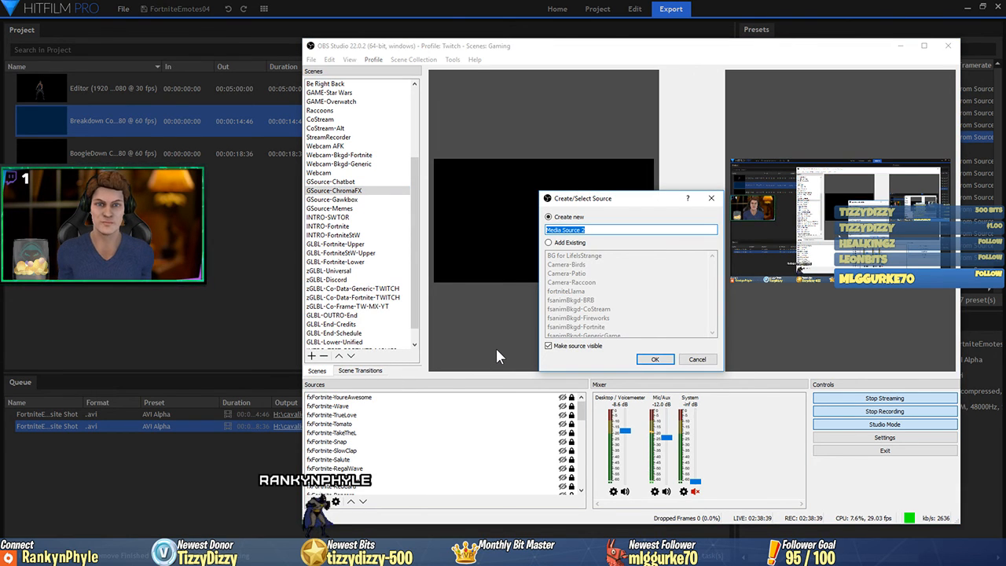
text(fxF)
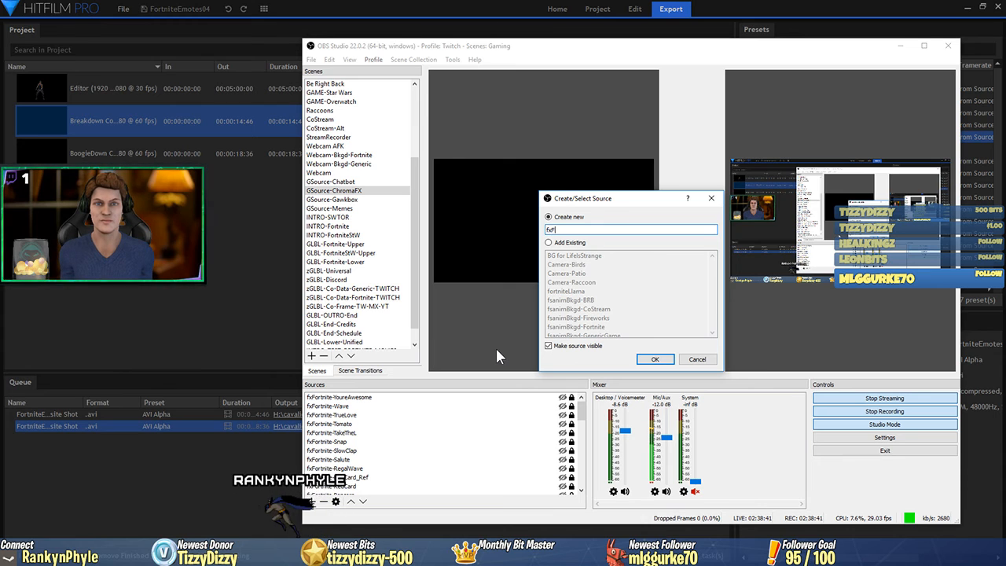
text(ortnite-)
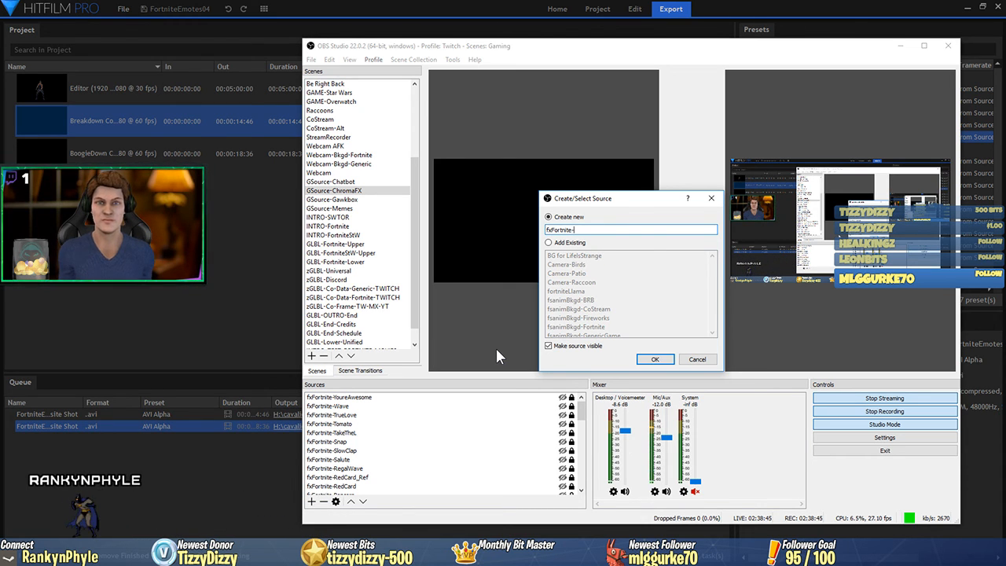
key(ctrl+a)
key(Right)
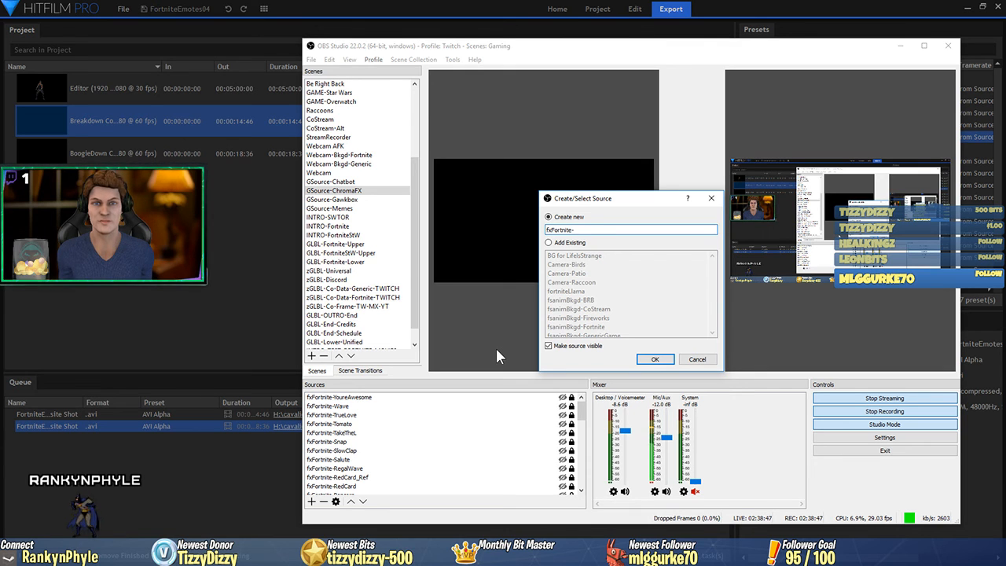
text(Breakdown)
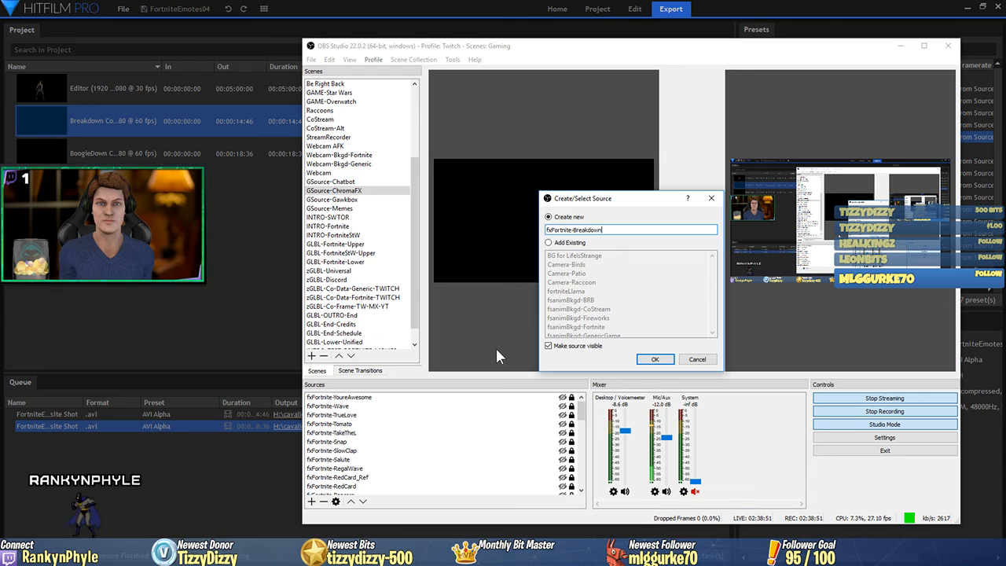
key(Return)
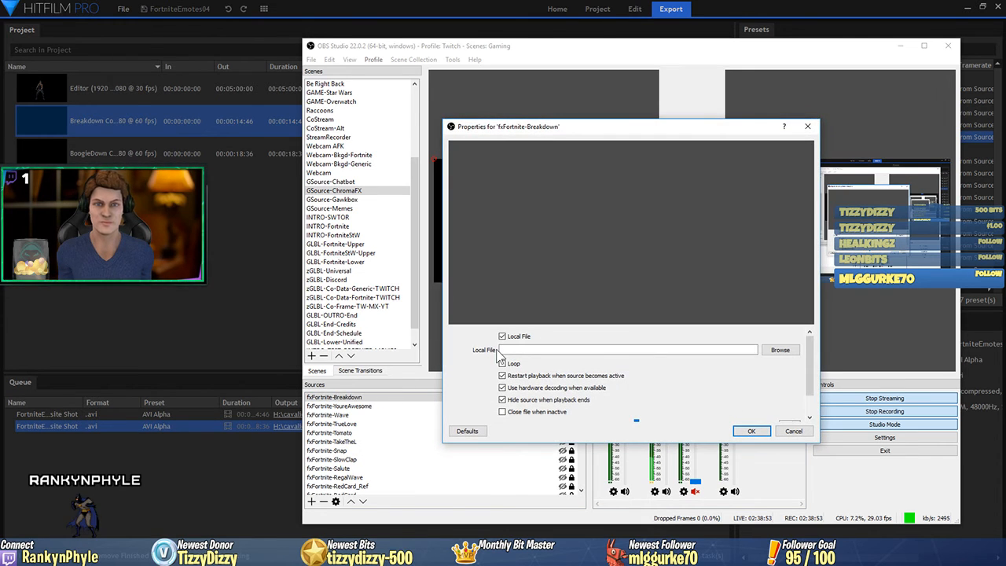
Set FX-Fortnite-Breakdown.webm from the Overlays/FX/Fortnite folder as the source's local file and accept the properties.
click(776, 351)
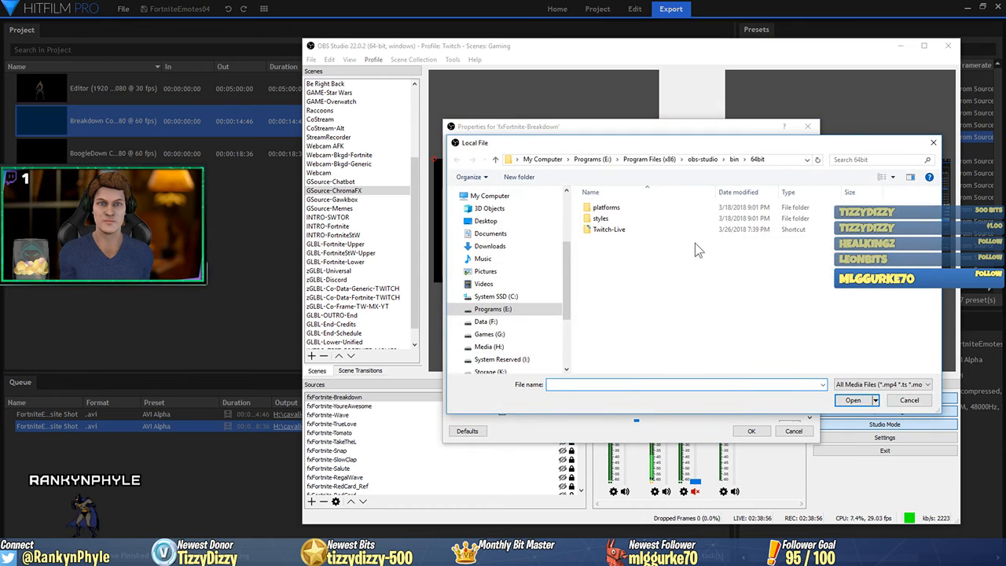
double_click(614, 235)
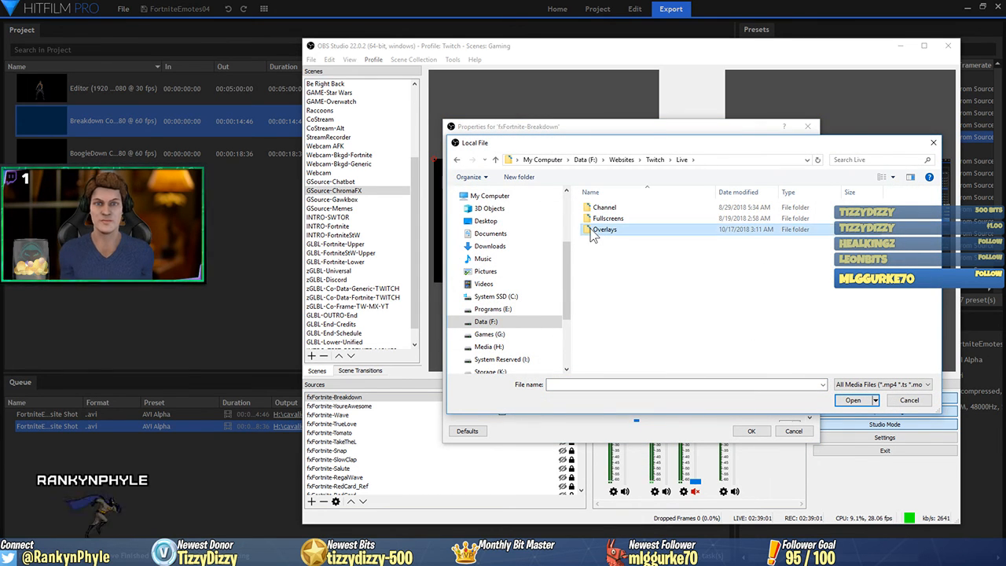
double_click(592, 232)
double_click(669, 232)
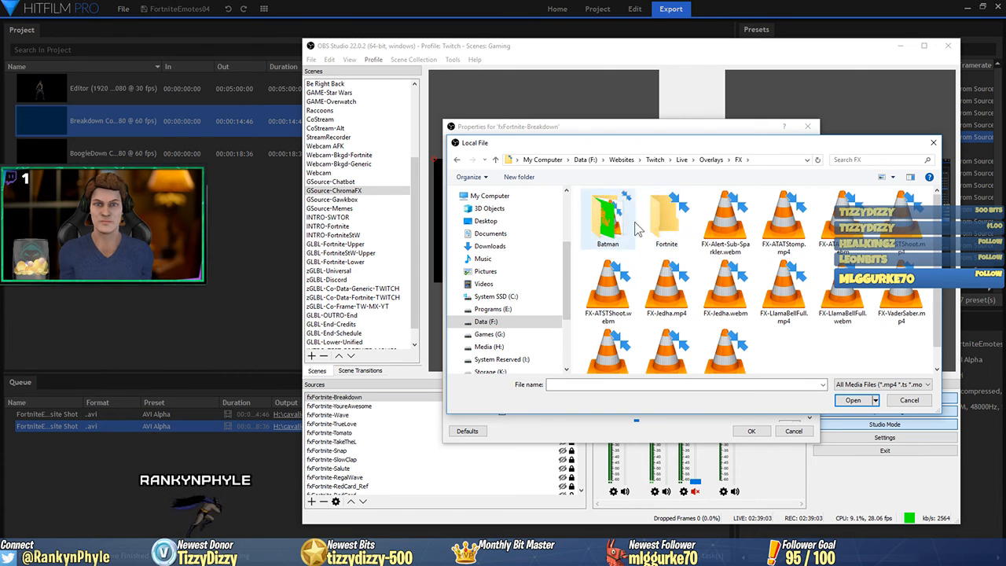
double_click(668, 228)
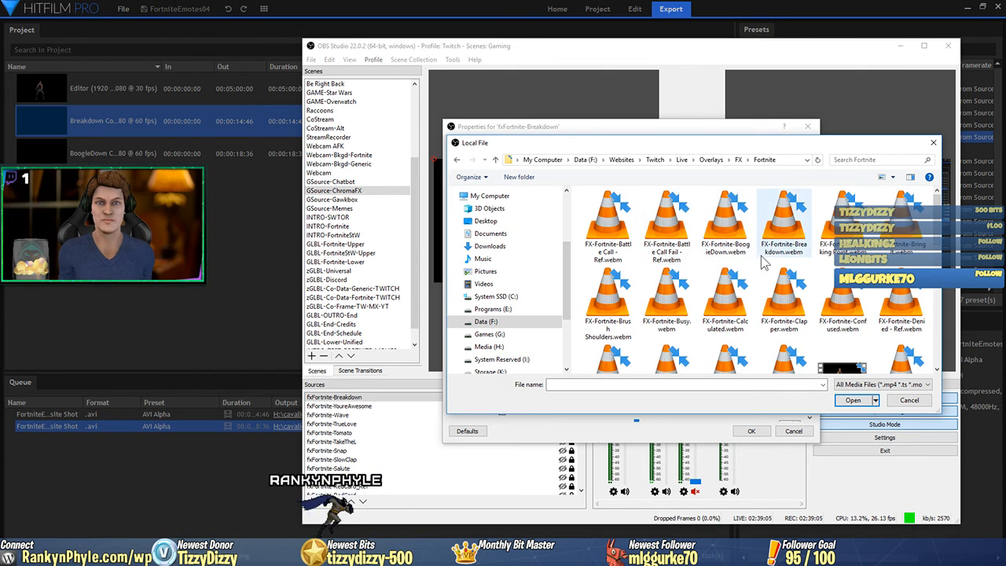
double_click(783, 224)
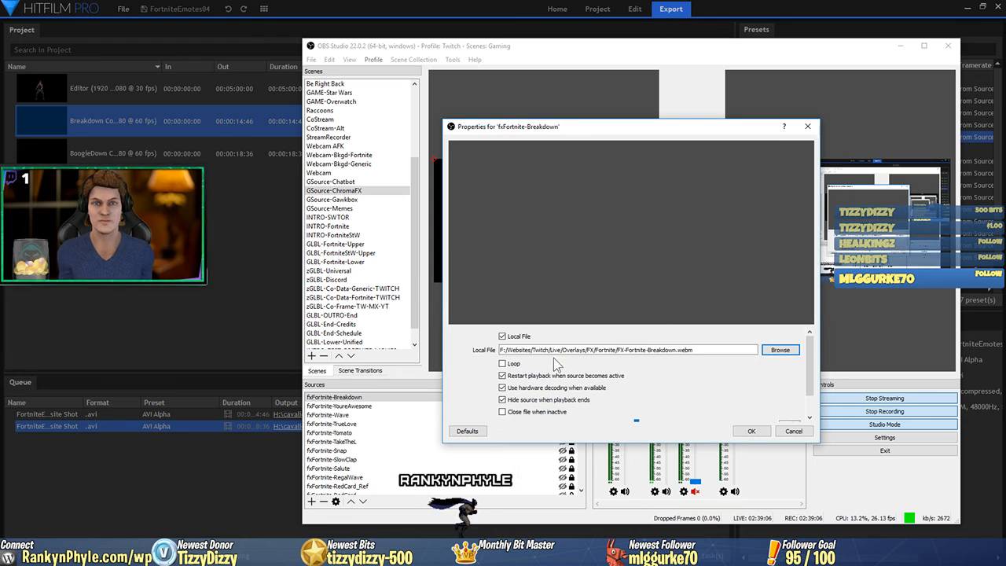
scroll(813, 366, down, 2)
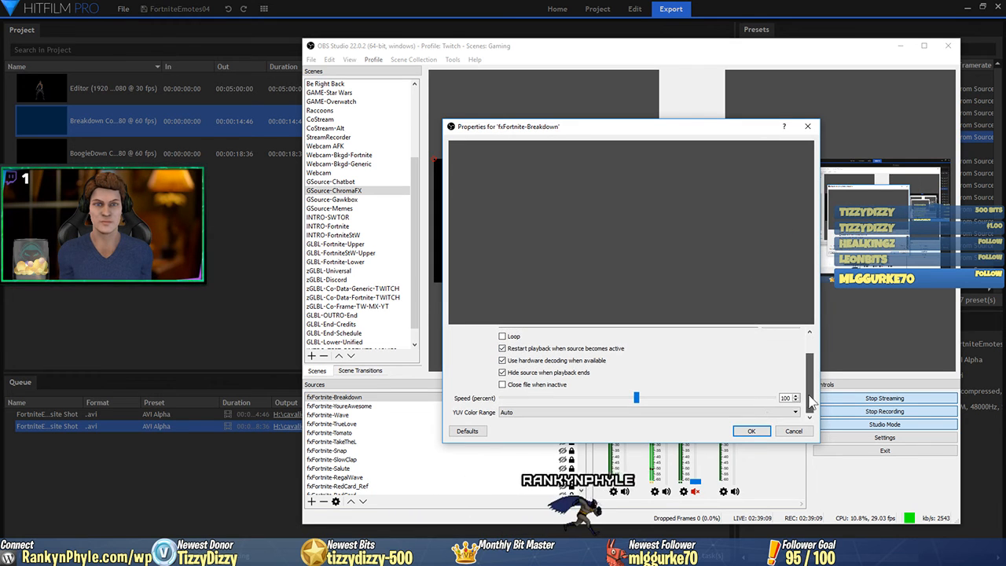
click(746, 431)
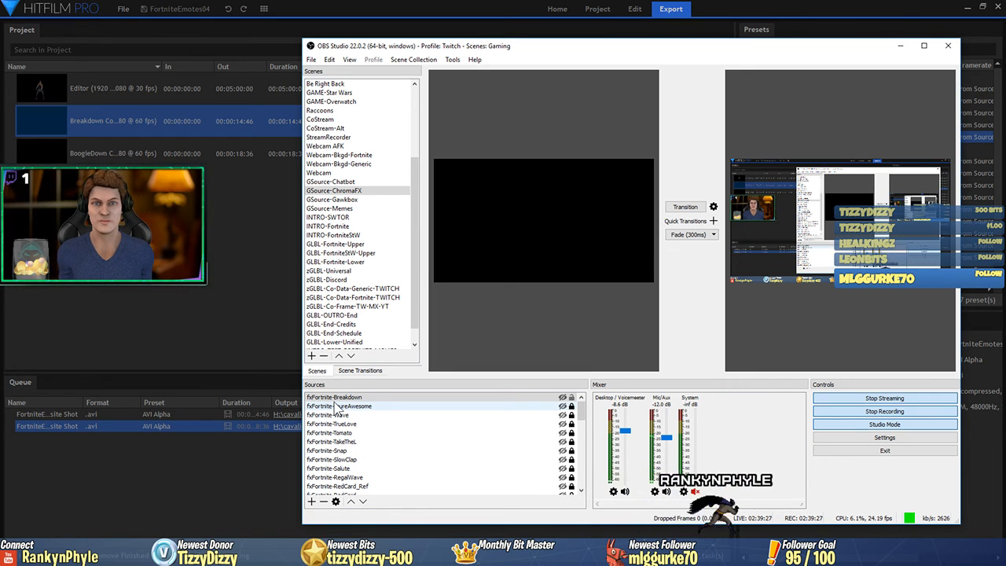
Add another new media source named fxFortnite-BoogieDown to the scene.
click(312, 502)
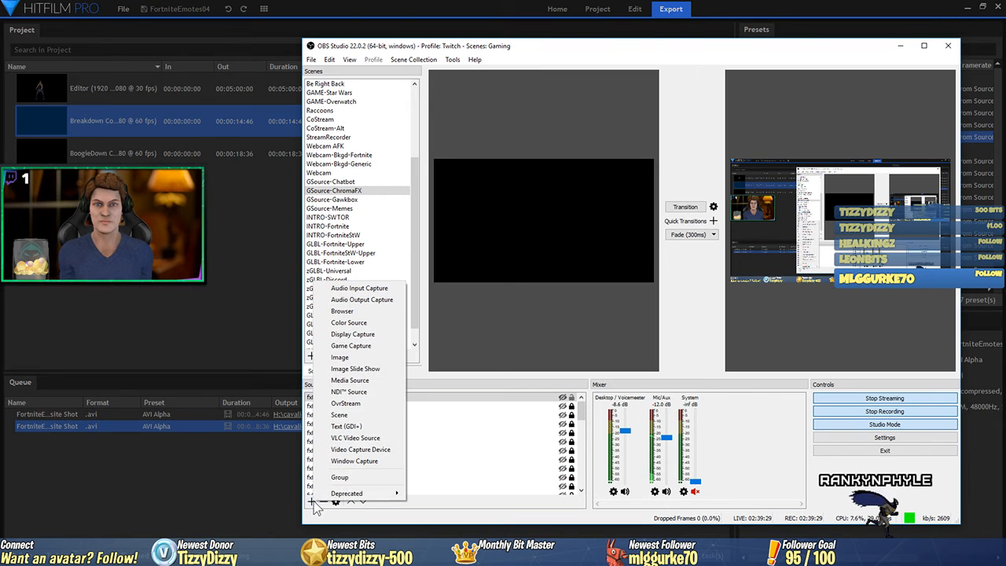
click(359, 381)
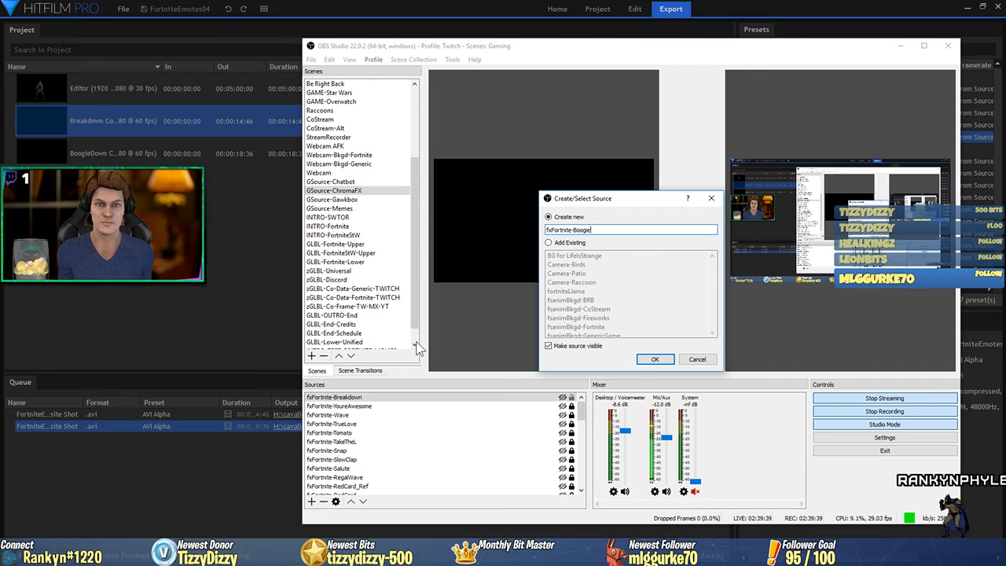
text(wn)
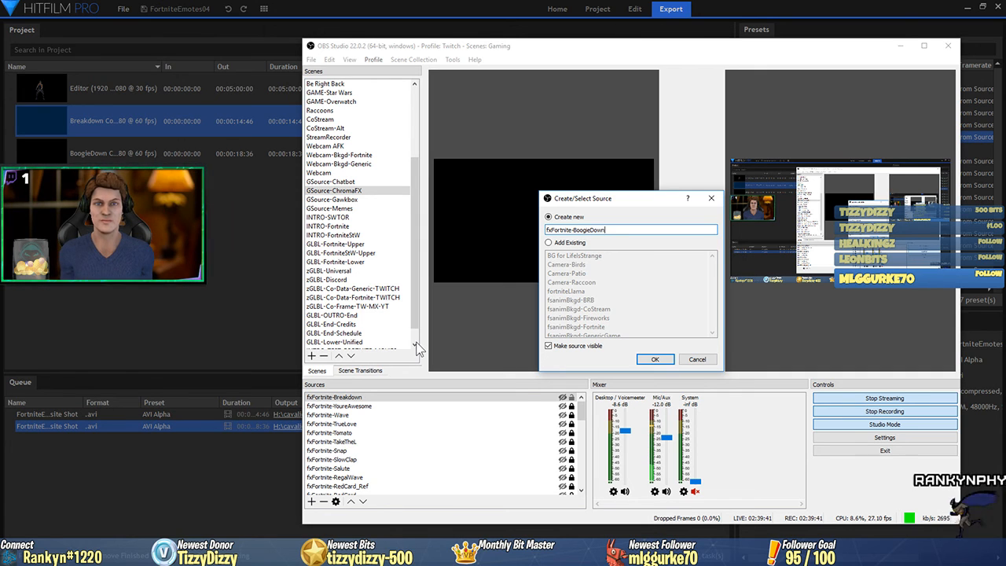
click(655, 359)
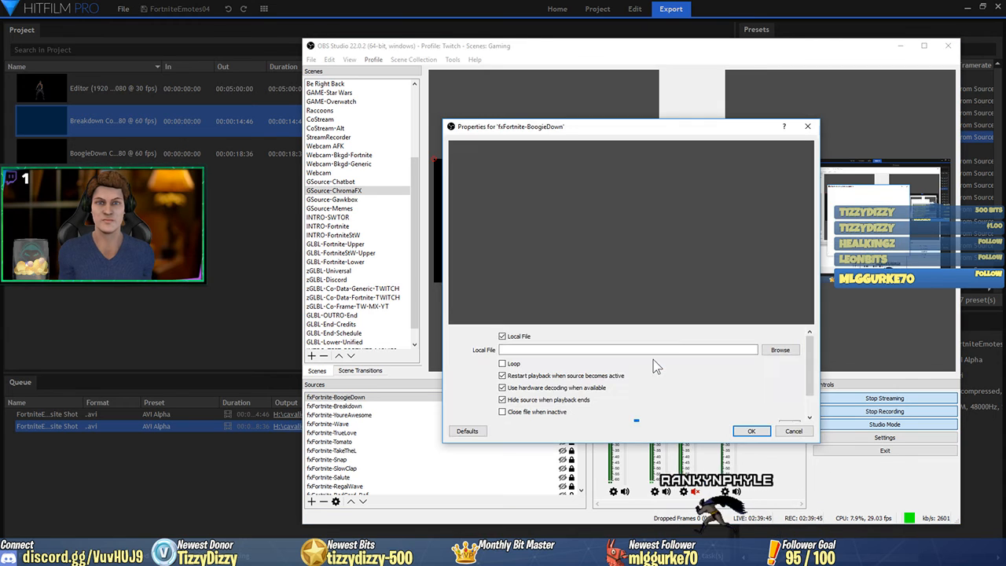
Set FX-Fortnite-BoogieDown.webm as the source's local file, have it close when inactive, and accept the properties.
click(778, 350)
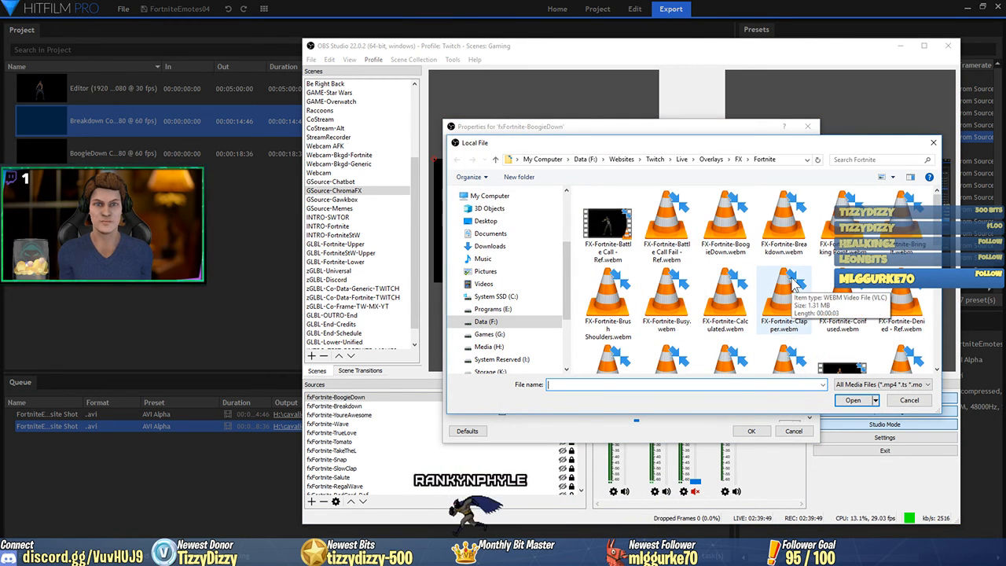
double_click(719, 217)
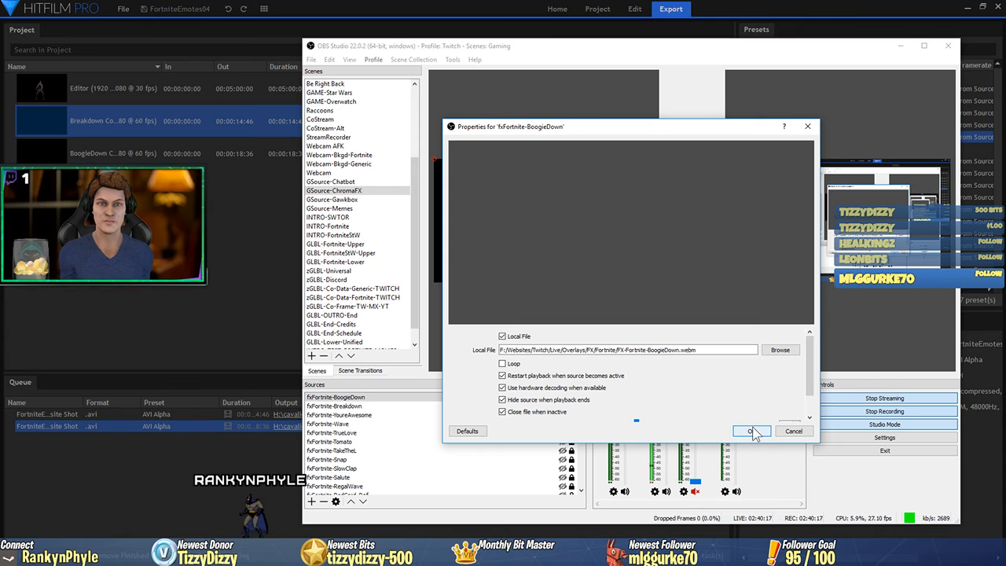
click(764, 432)
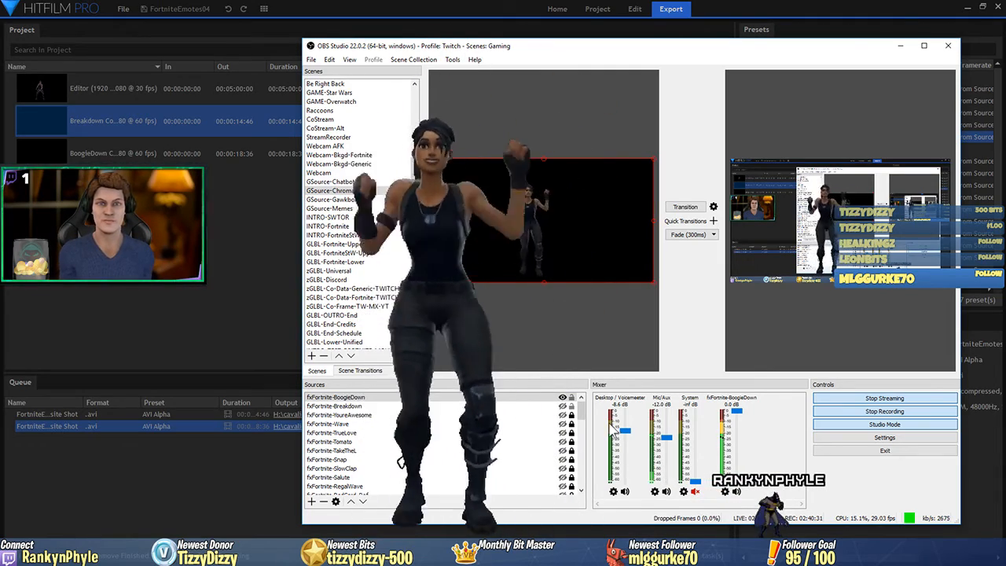
Copy the transform of the fxFortnite-YoureAwesome source and paste it onto fxFortnite-BoogieDown.
click(359, 415)
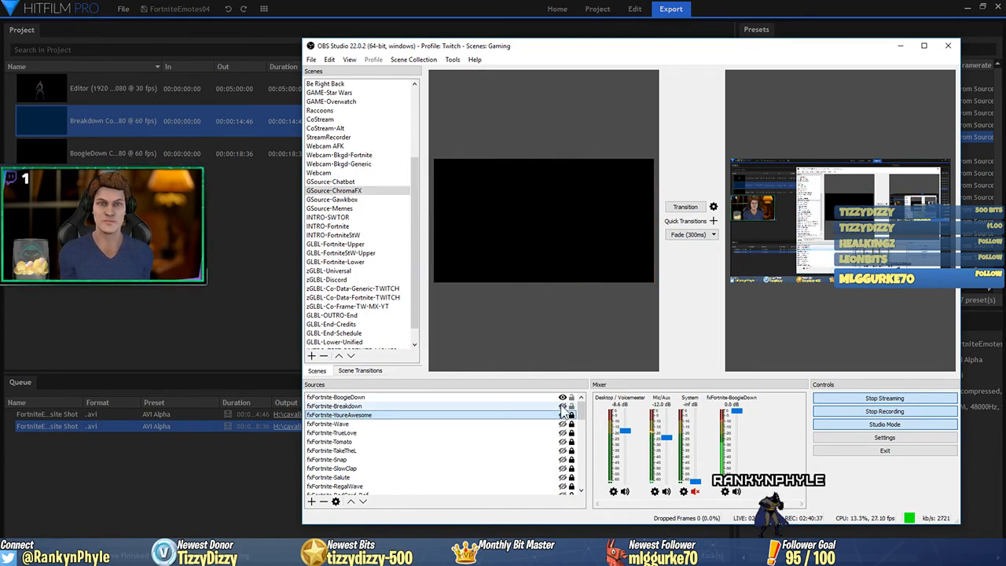
right_click(375, 419)
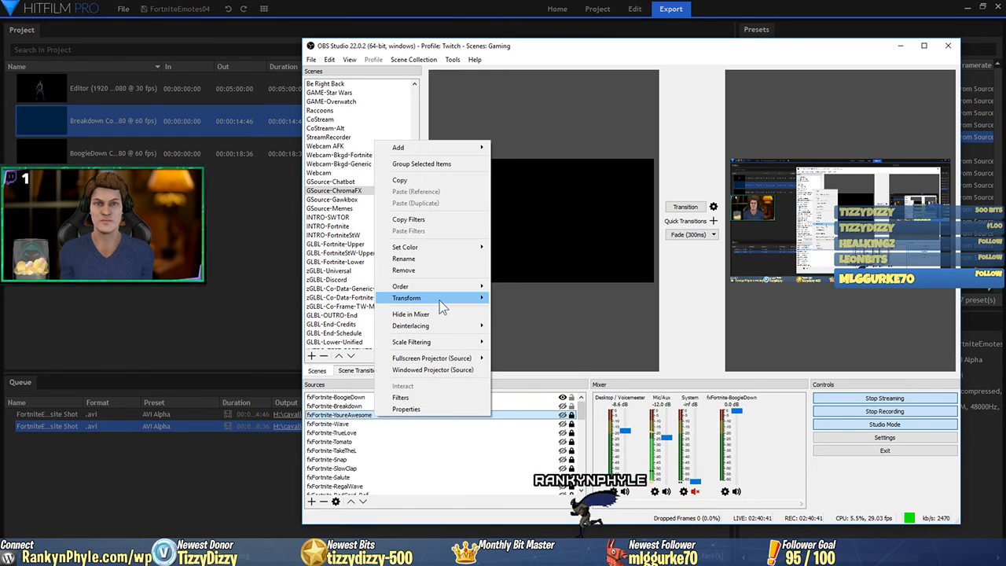
mouse_move(445, 301)
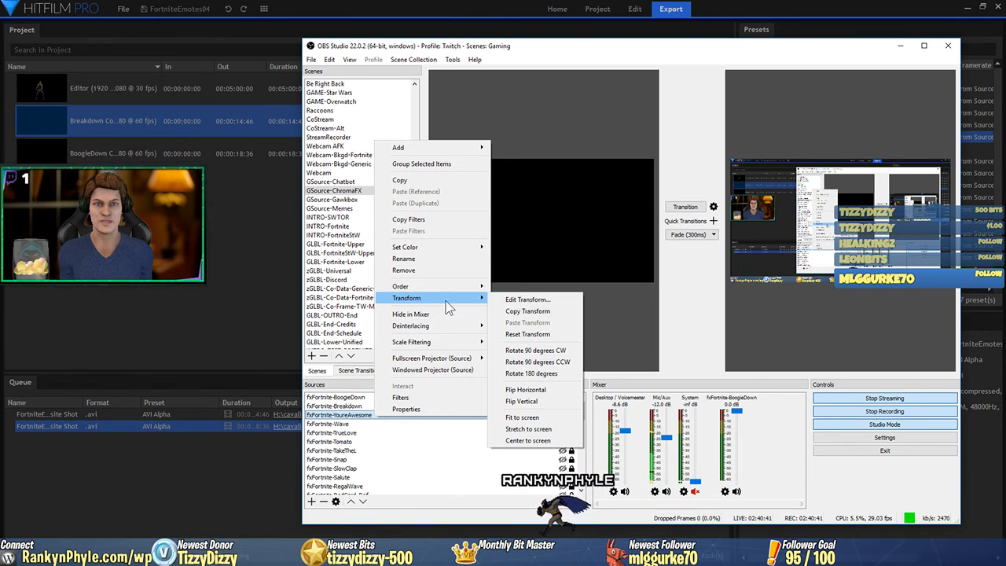
click(547, 311)
click(364, 398)
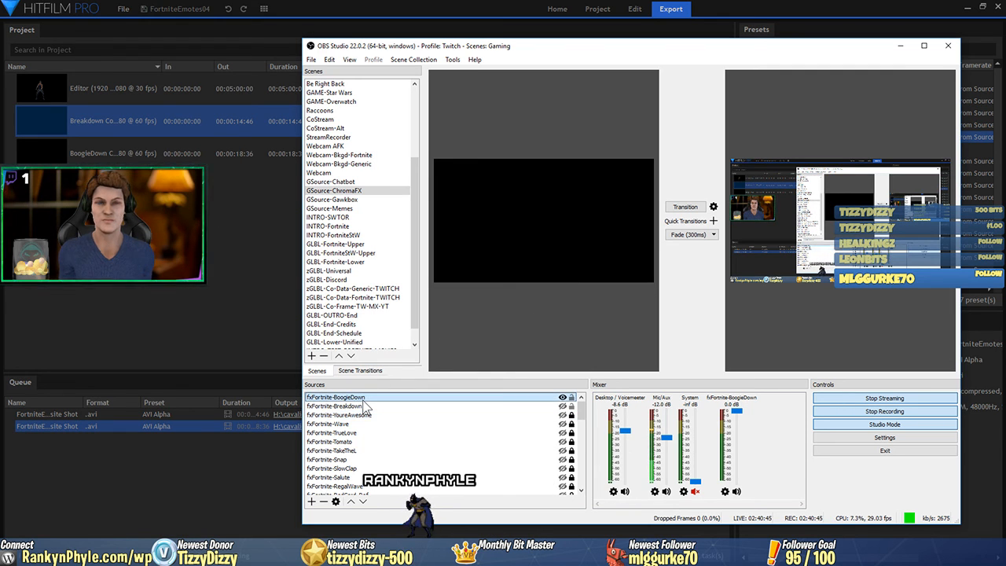
right_click(363, 399)
mouse_move(452, 282)
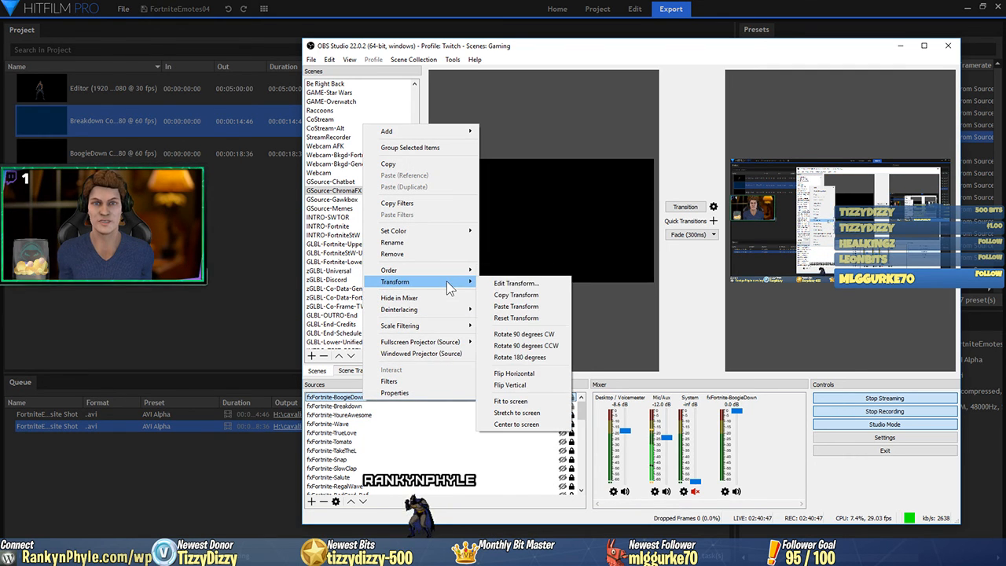
click(529, 306)
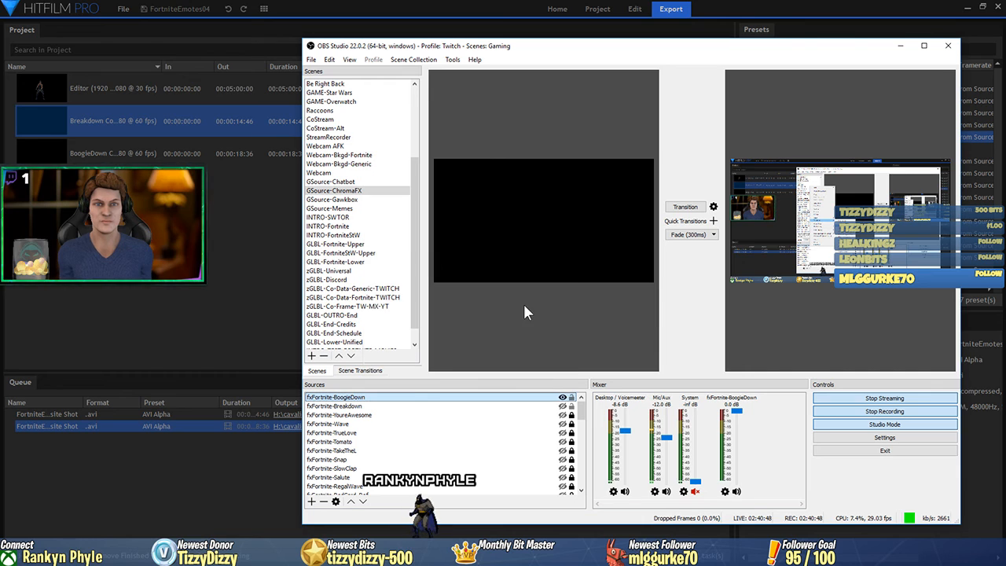
Paste the copied transform onto the fxFortnite-Breakdown source.
click(354, 406)
right_click(359, 407)
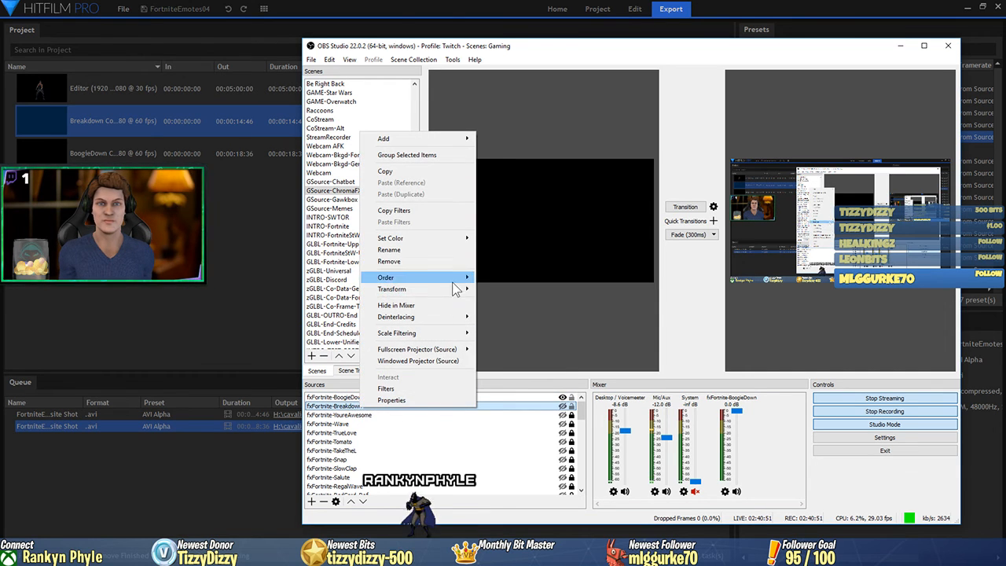
mouse_move(460, 291)
click(578, 311)
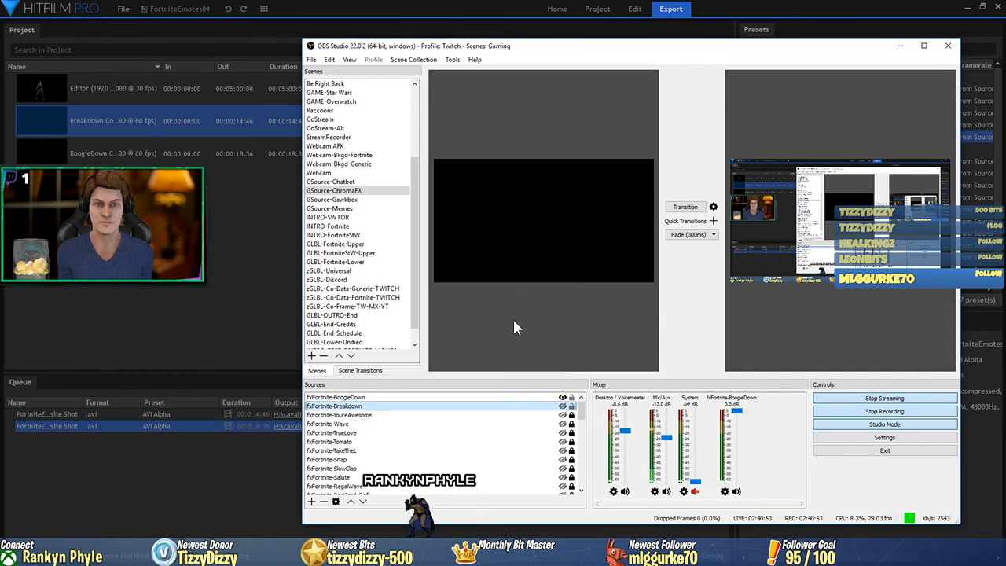
Set the audio monitoring of fxFortnite-BoogieDown to Monitor and Output in the advanced audio properties.
click(737, 492)
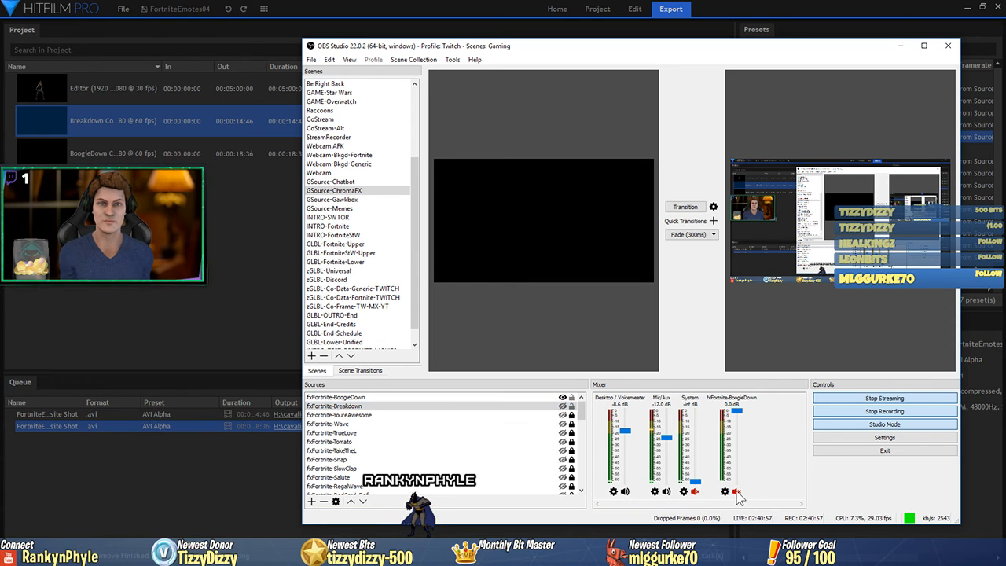
click(725, 491)
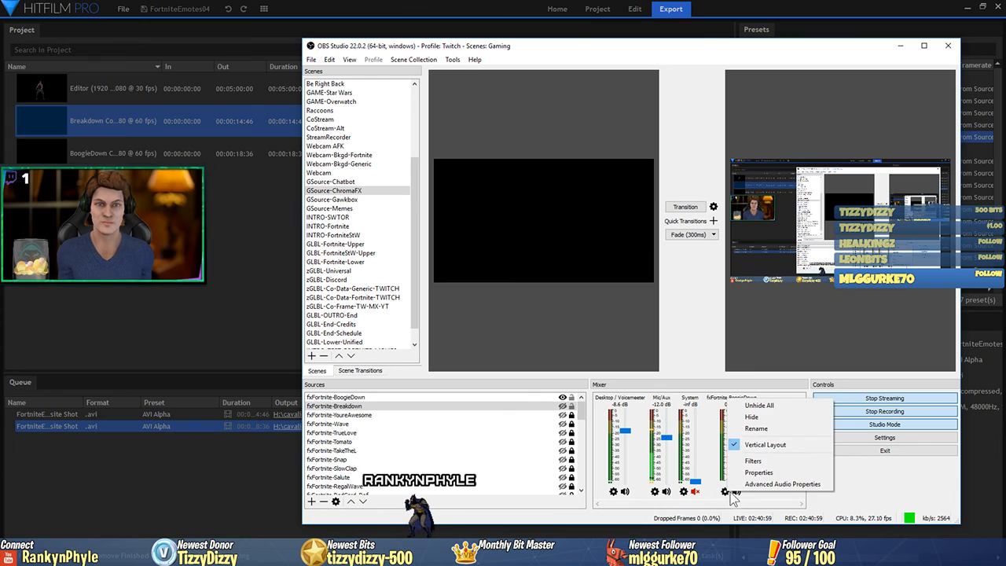
click(795, 543)
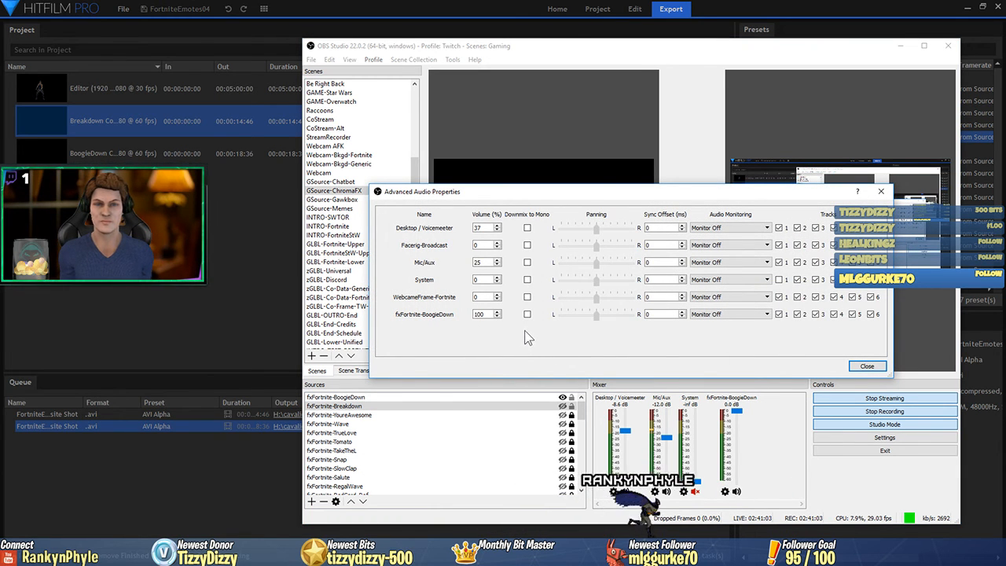
click(741, 315)
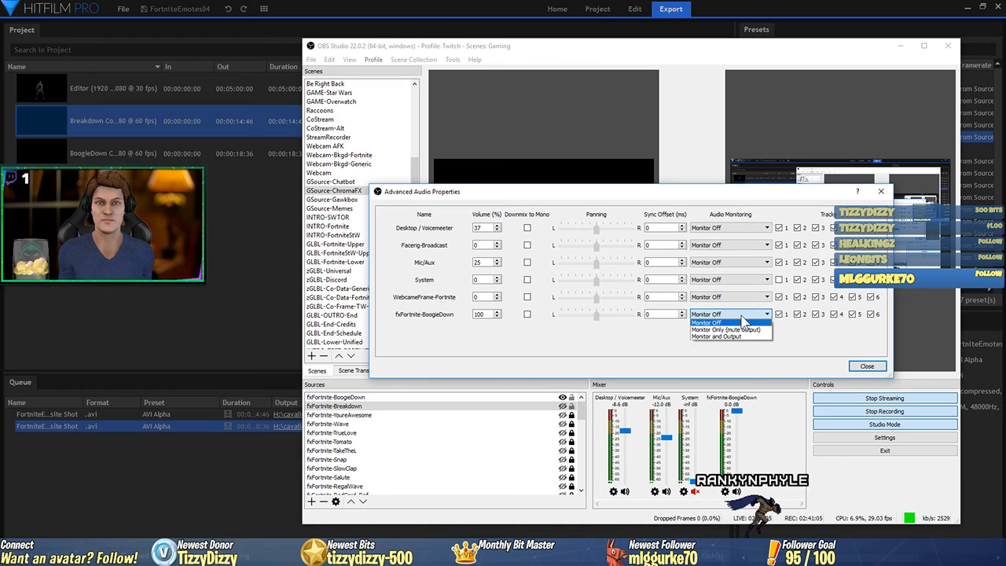
click(739, 336)
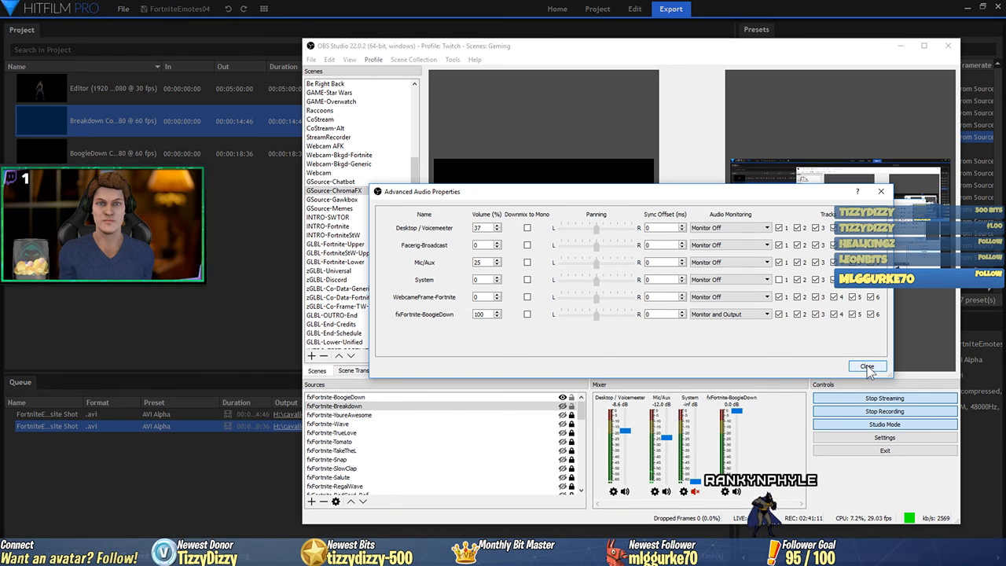
Make fxFortnite-Breakdown visible, set its audio monitoring to Monitor and Output, and close the advanced audio properties.
click(563, 405)
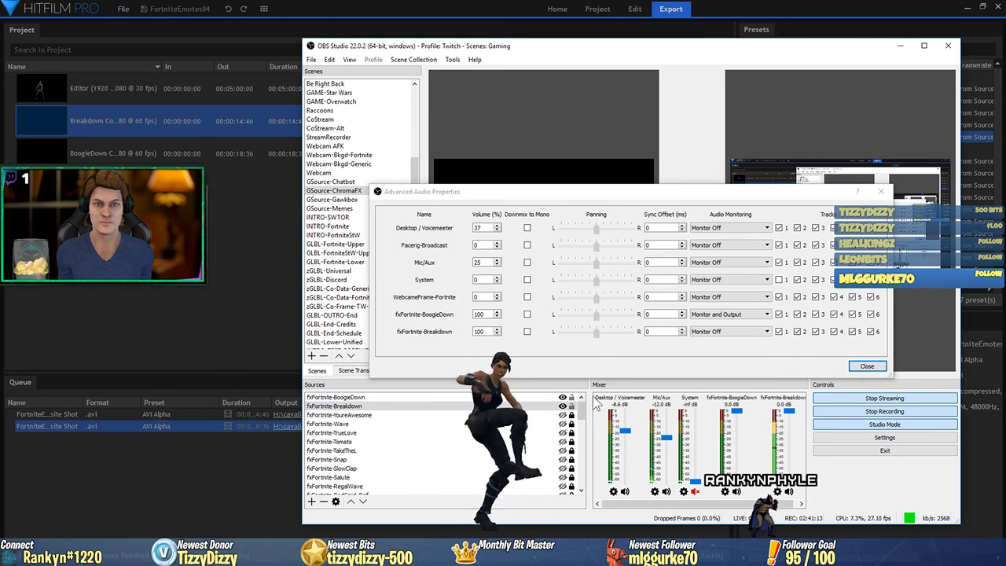
click(726, 334)
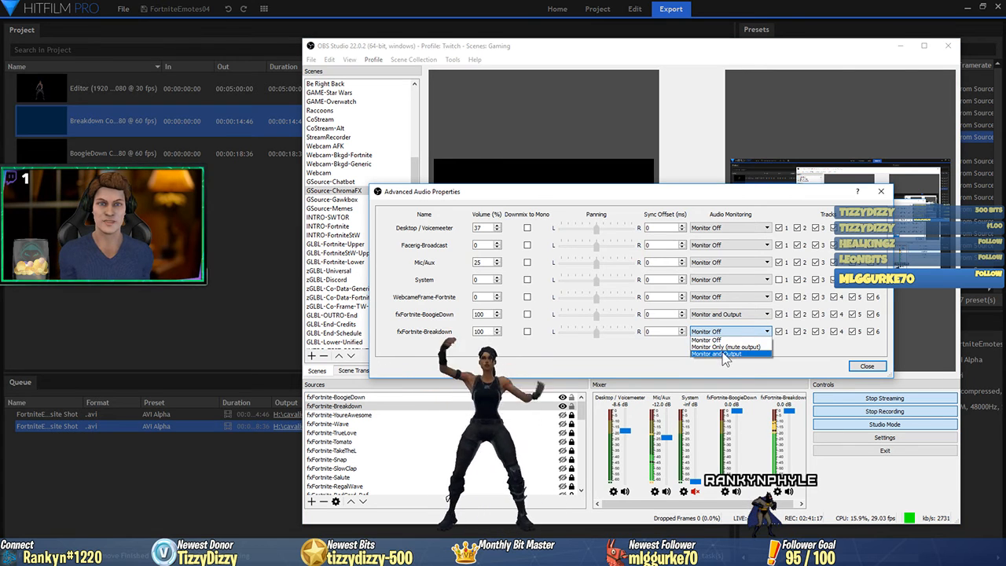
click(726, 354)
click(865, 367)
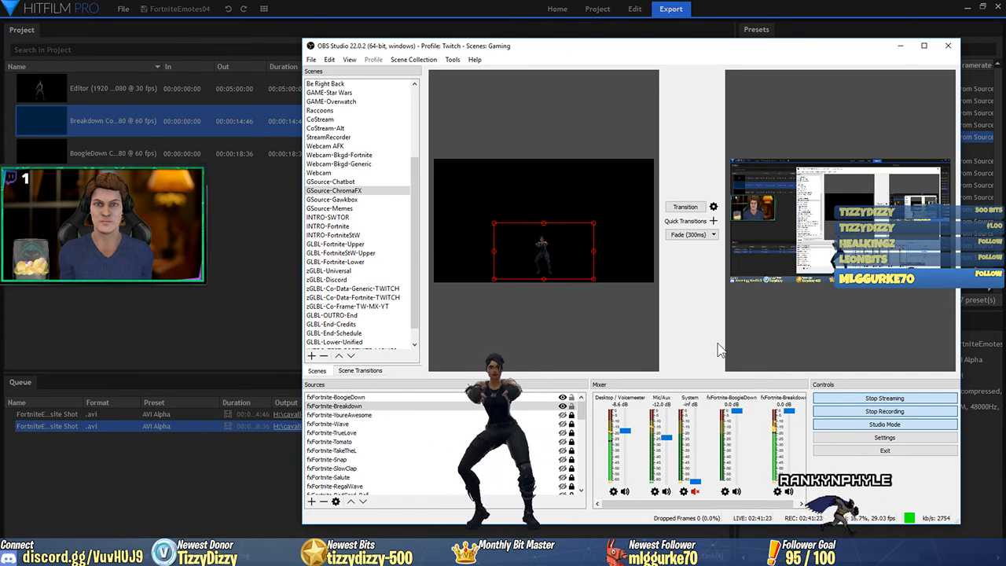
Lock both new emote sources, then replay fxFortnite-Breakdown and lower its mixer volume to about -6.8 dB.
click(571, 406)
click(573, 397)
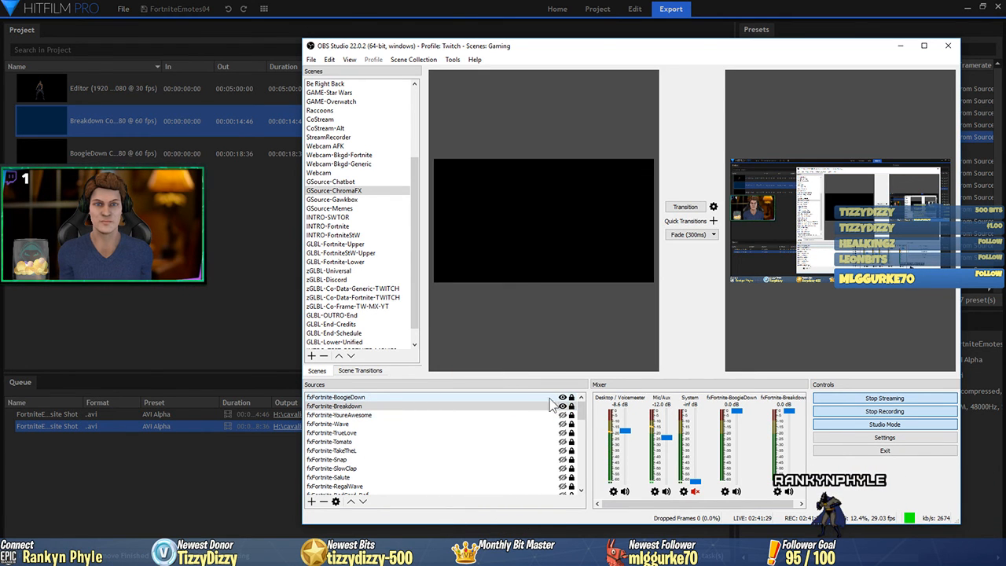
click(562, 405)
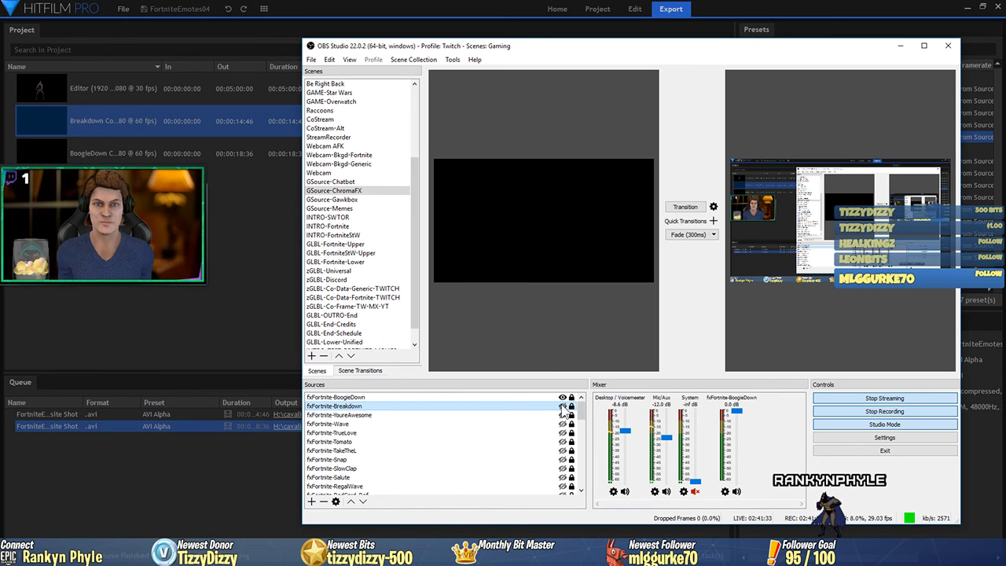
click(562, 406)
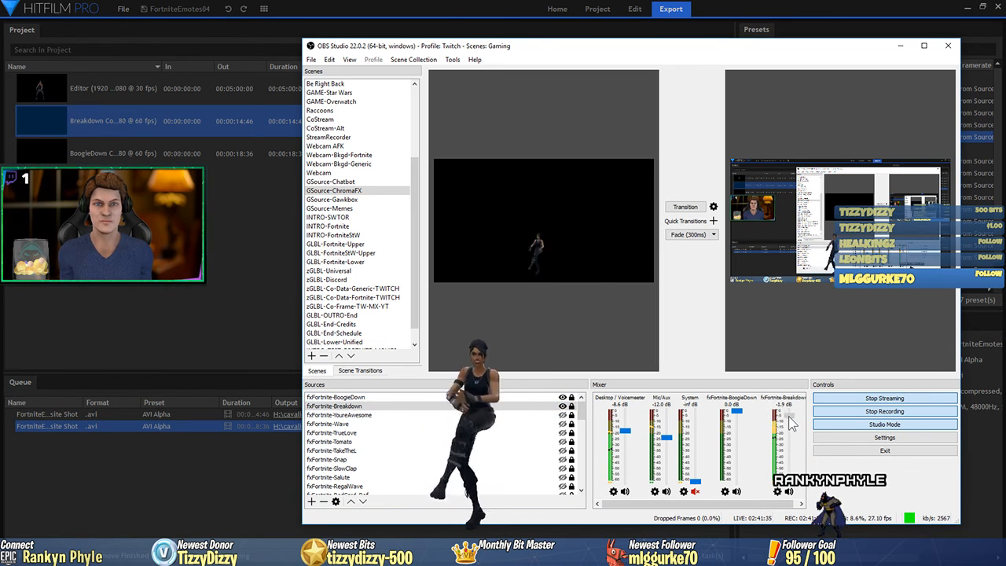
drag(788, 416, 788, 431)
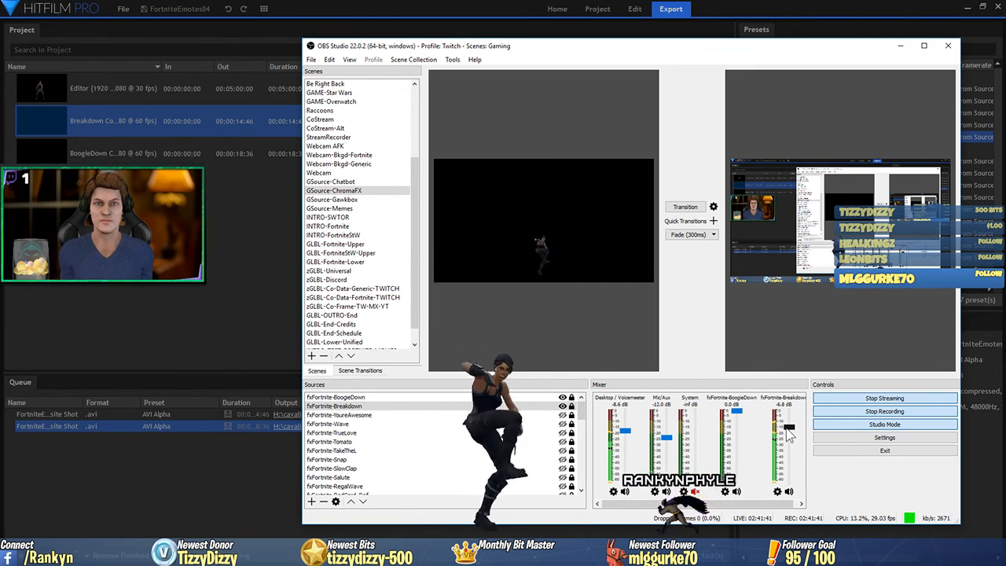
Hide fxFortnite-Breakdown and replay fxFortnite-BoogieDown by hiding and showing it again.
click(562, 406)
click(562, 398)
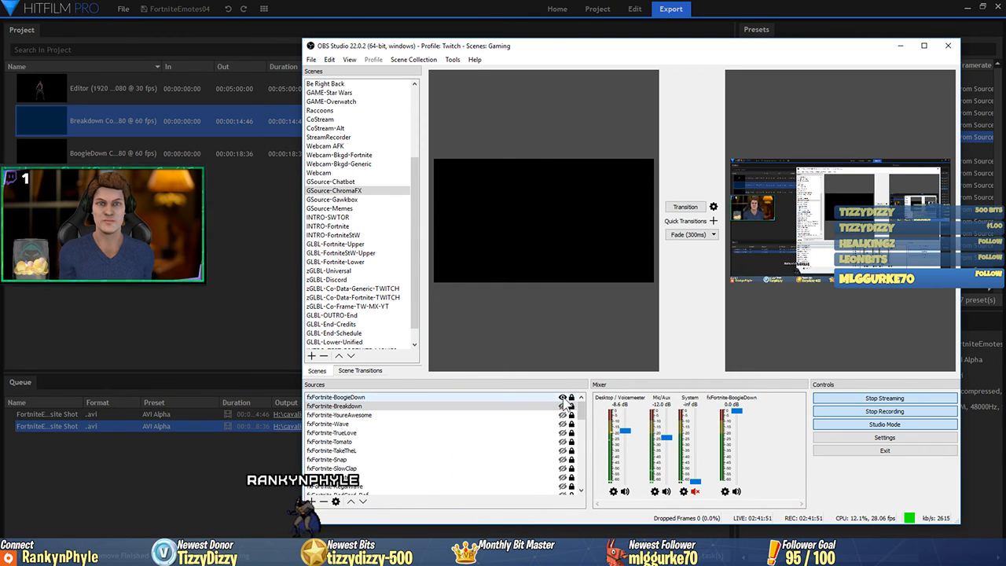
click(562, 398)
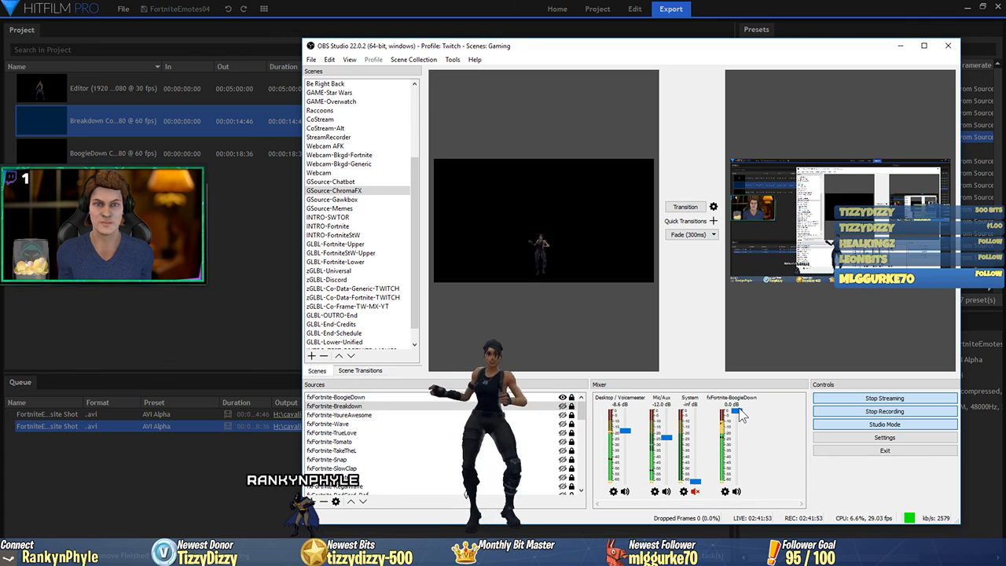
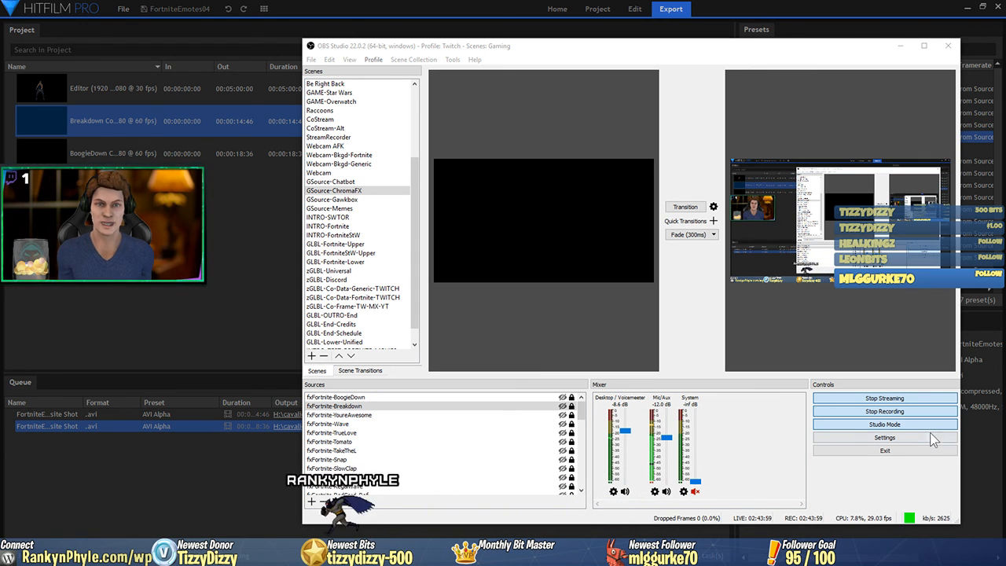
Turn off Studio Mode and move the OBS window away from the HitFilm workspace.
click(888, 424)
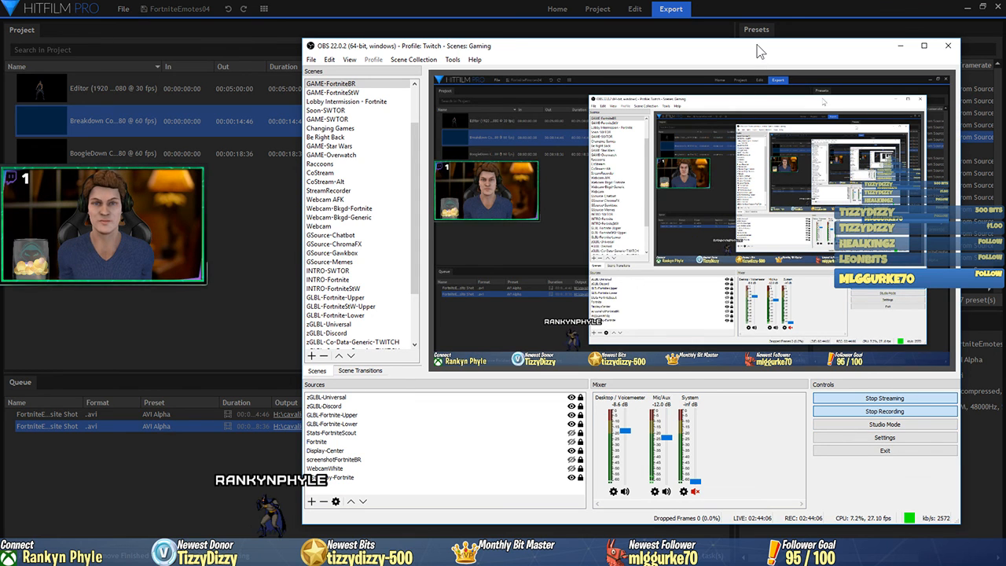
drag(757, 45, 0, 74)
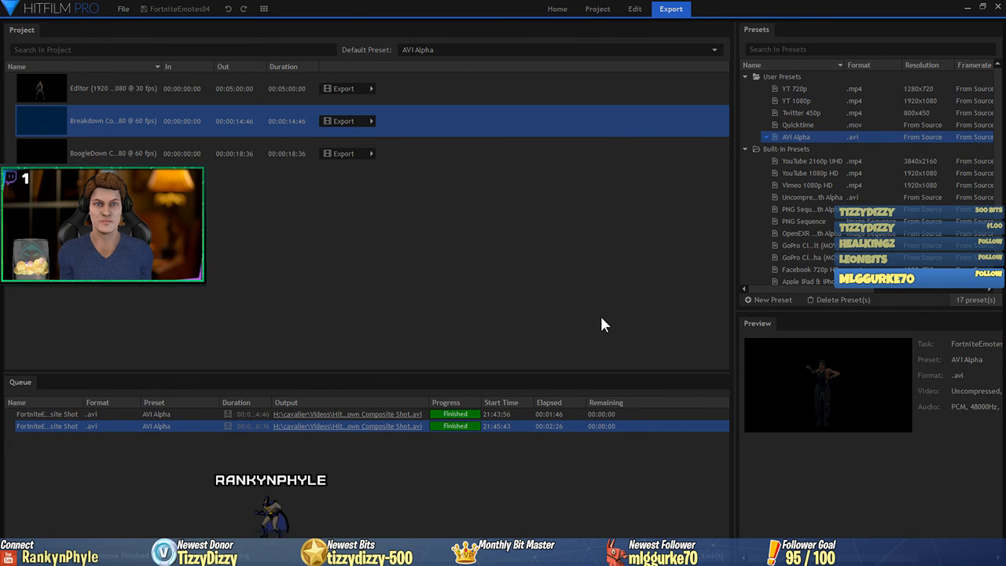
In HitFilm, remove the finished exports from the queue and return to the editing workspace.
click(137, 554)
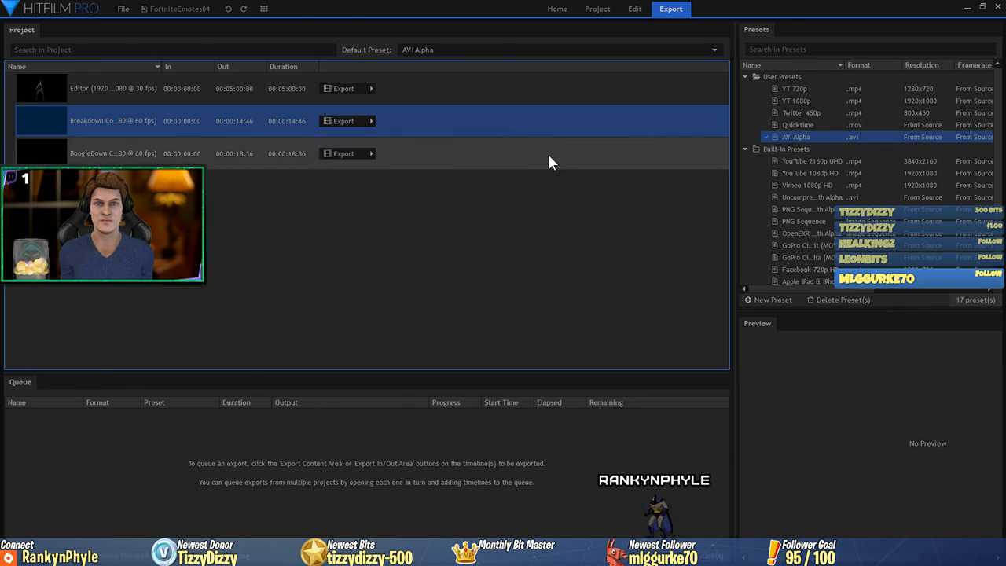
click(635, 10)
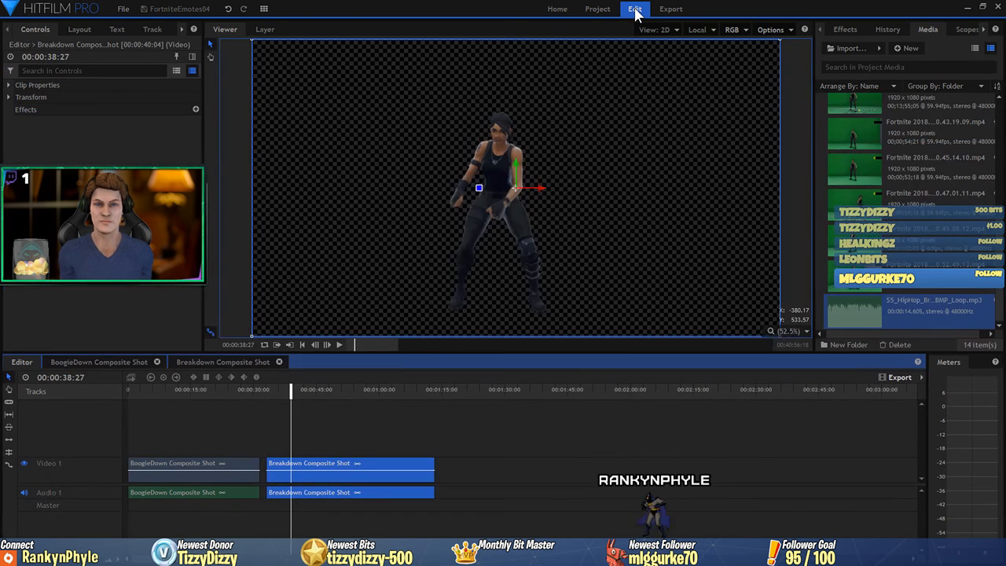